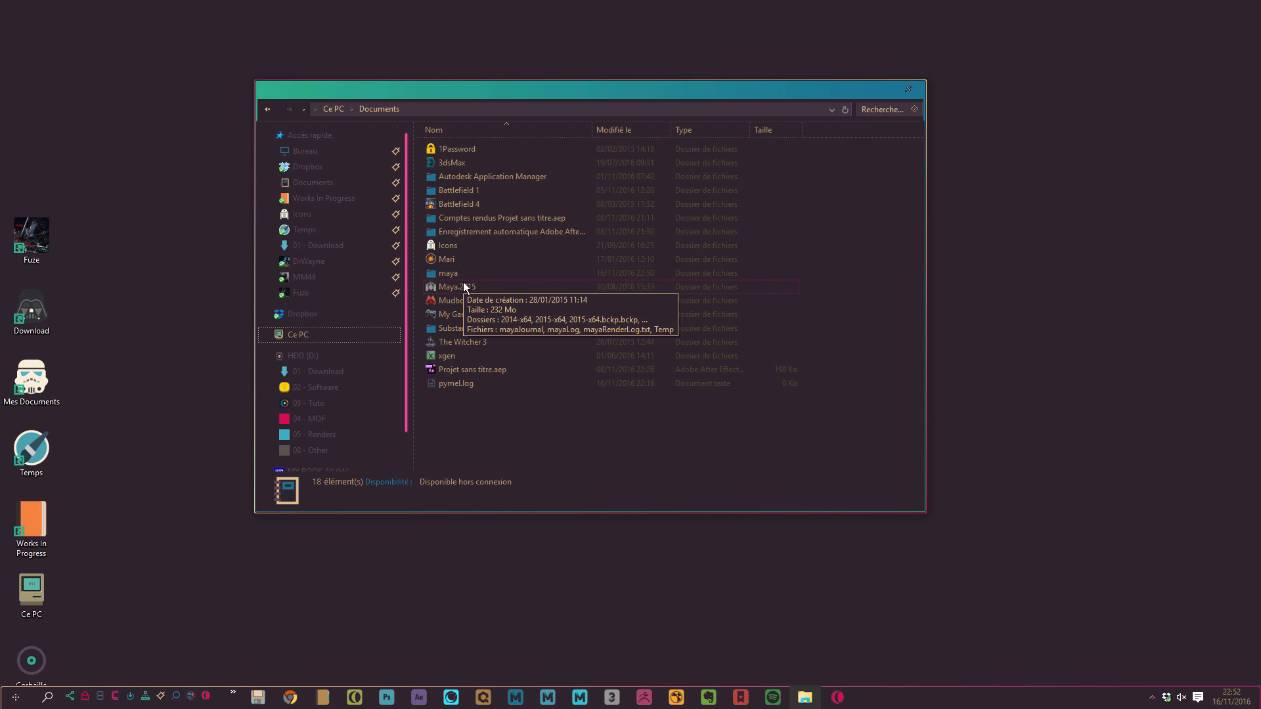
Check the Maya.2015 folder in Documents, return to Documents, and open the maya folder
mouse_move(468, 283)
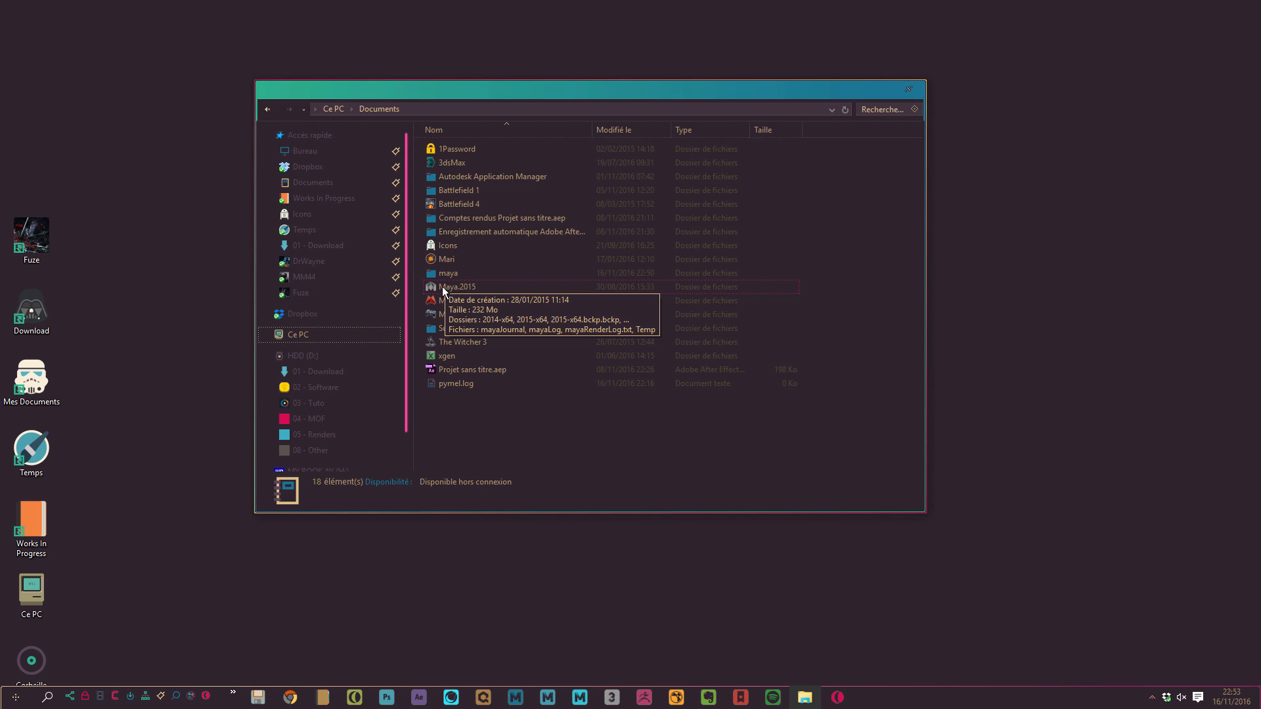
left_click(460, 289)
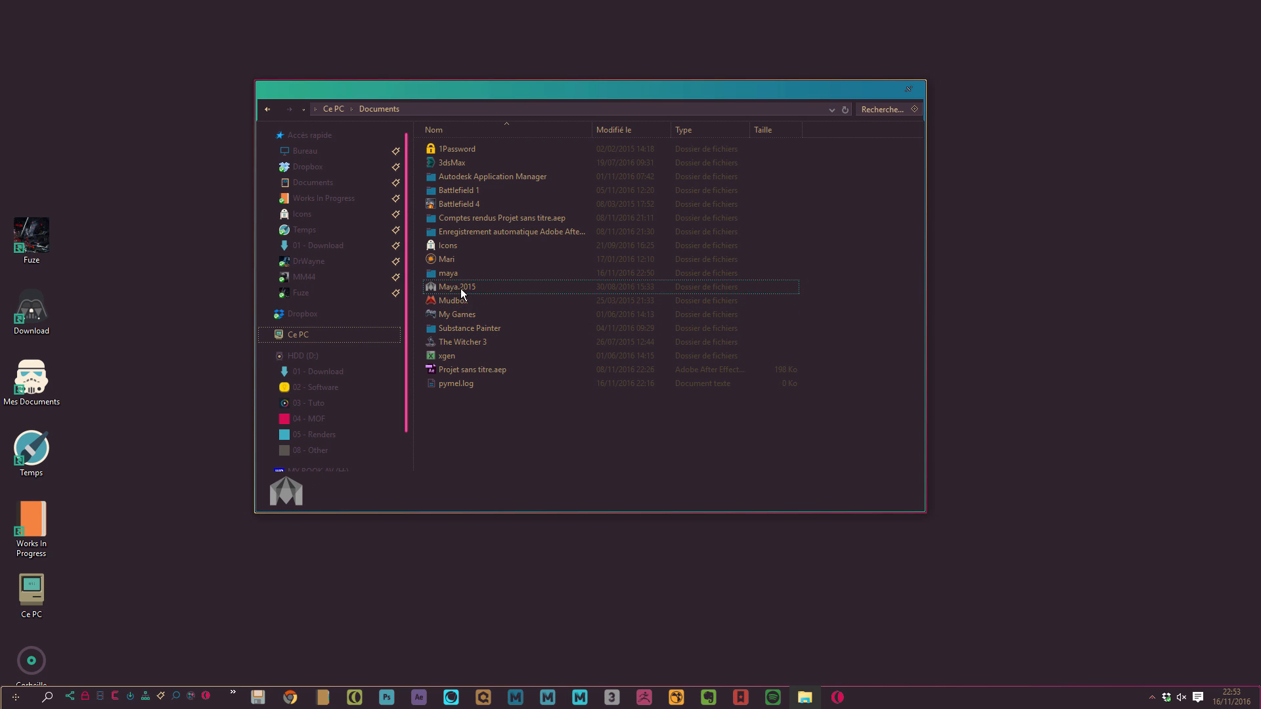
double_click(460, 289)
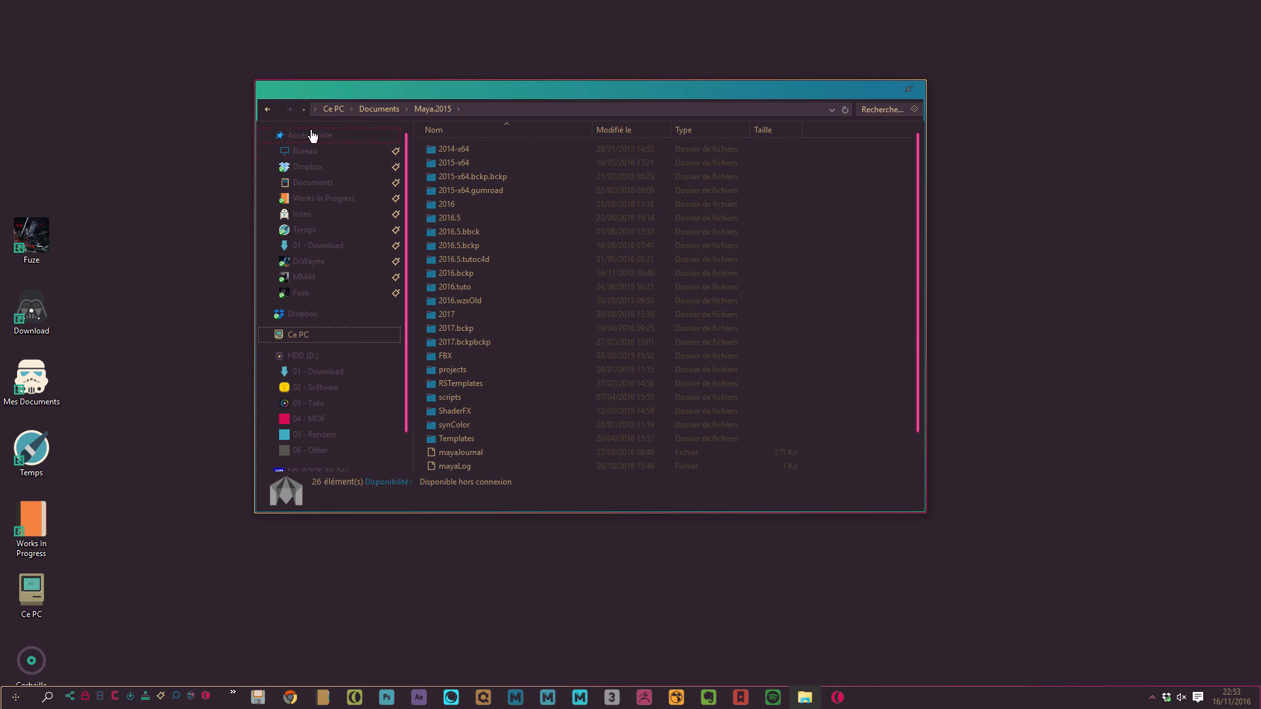
left_click(267, 109)
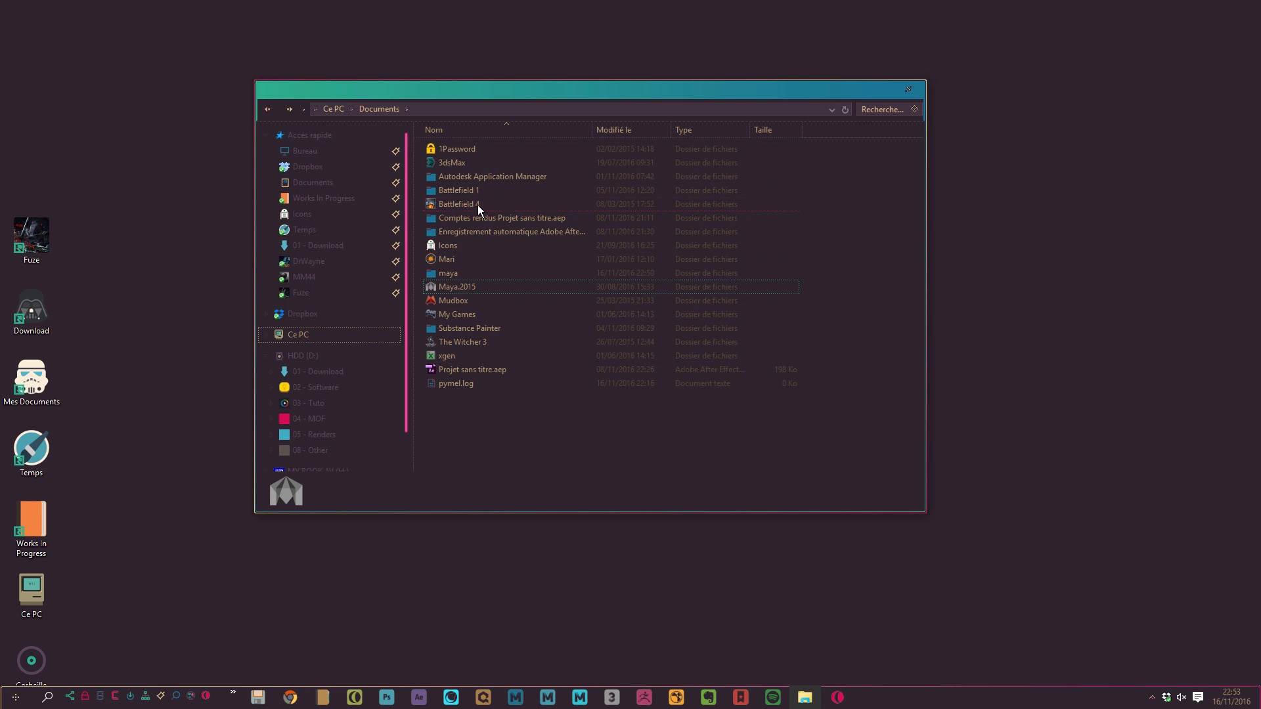
left_click(460, 273)
double_click(463, 272)
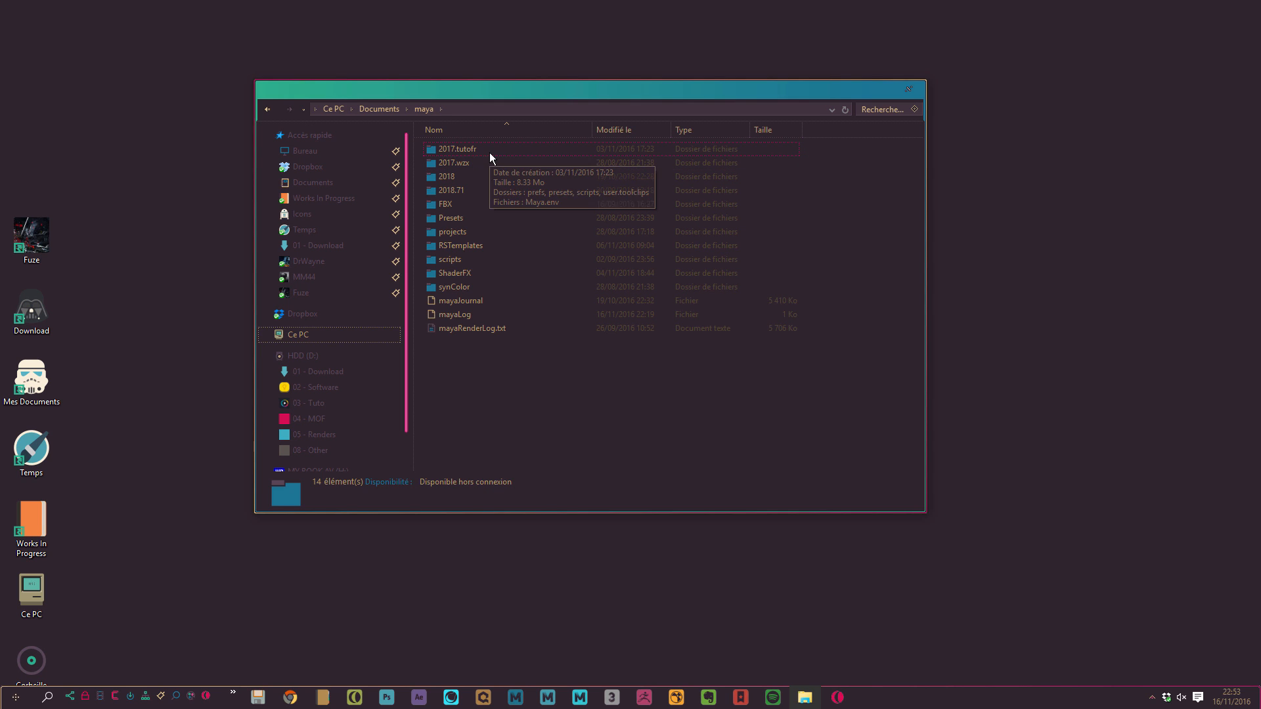
Examine the 2017.tutofr and 2017.wzx version folders inside the maya folder
left_click(464, 157)
left_click(471, 151)
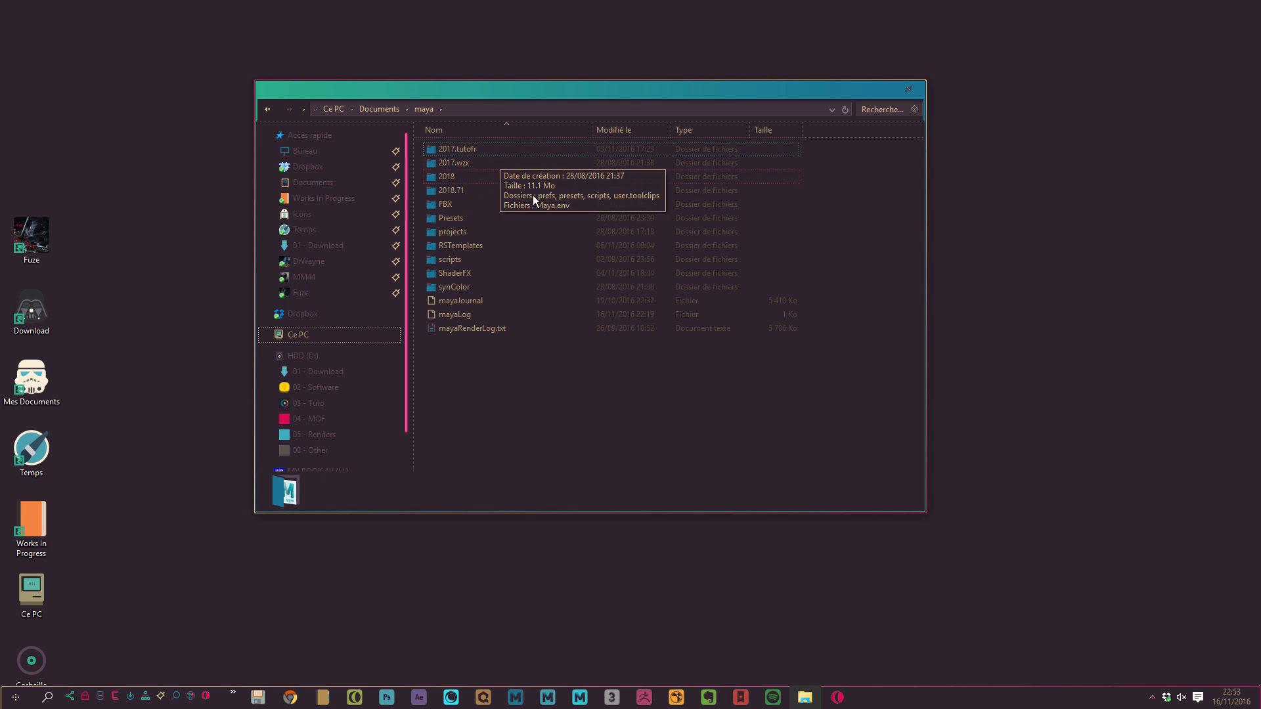
left_click(445, 164)
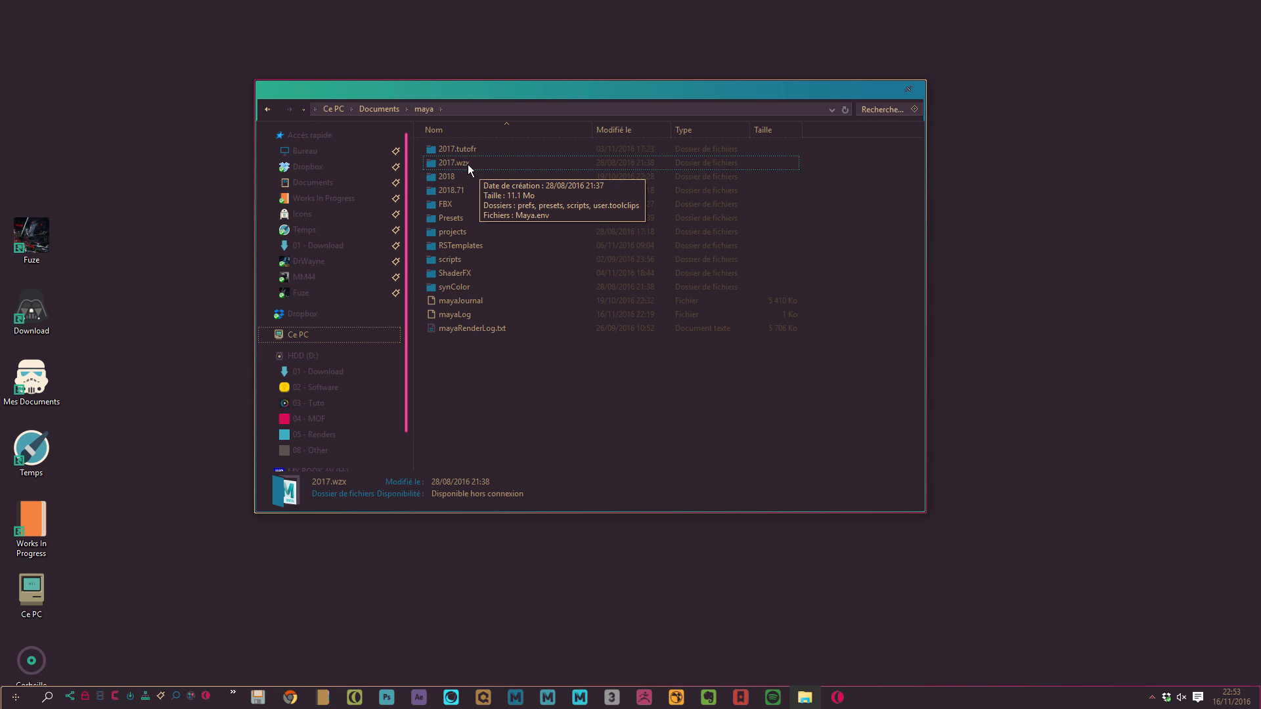
left_click(469, 152)
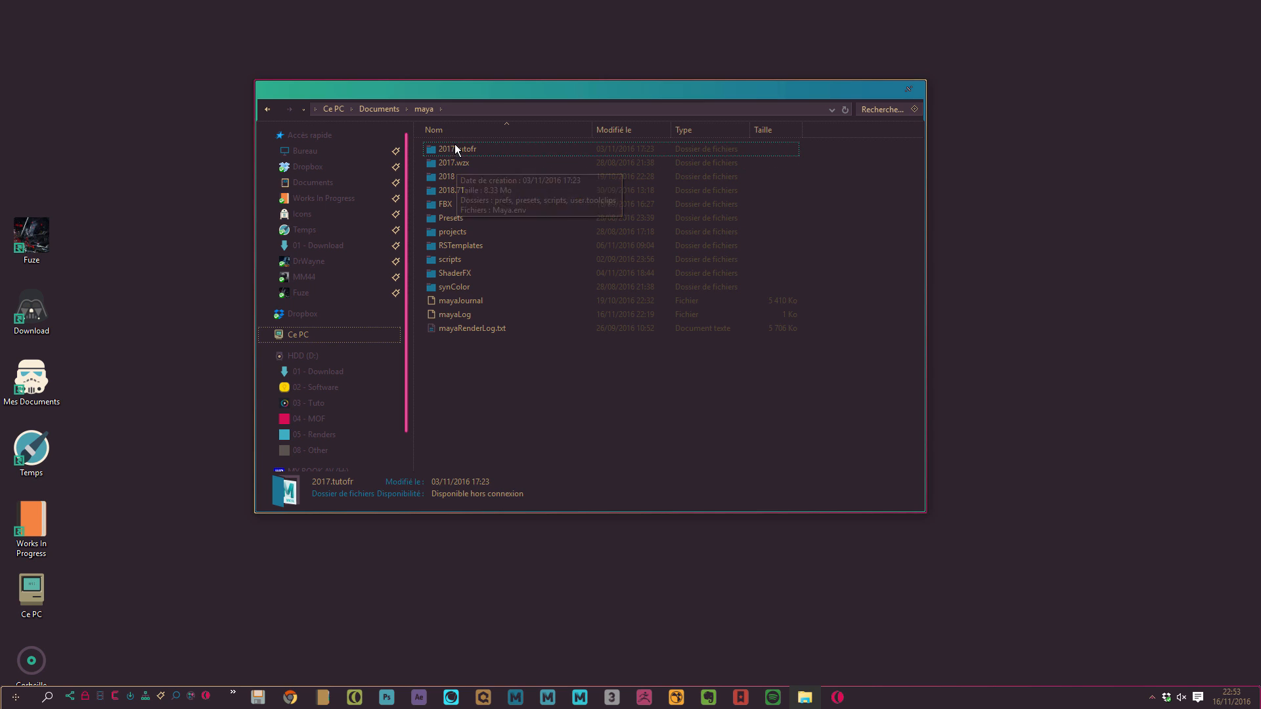
left_click(463, 162)
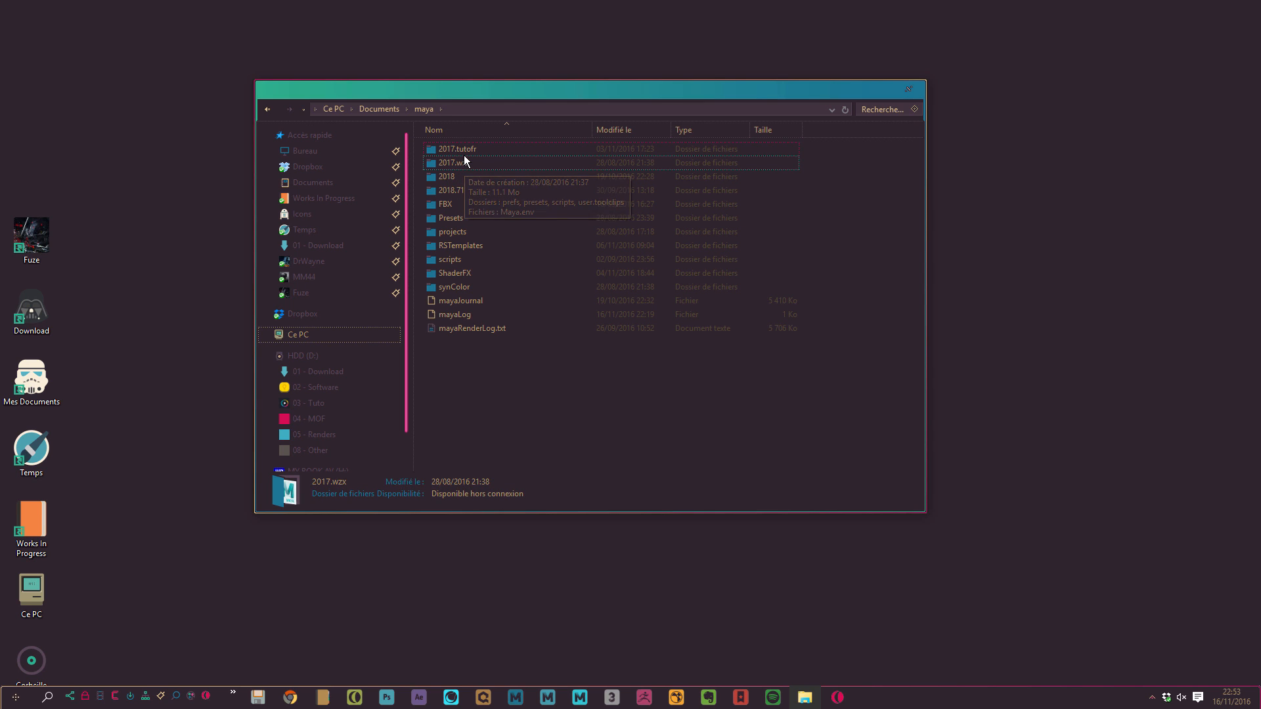
left_click(464, 155)
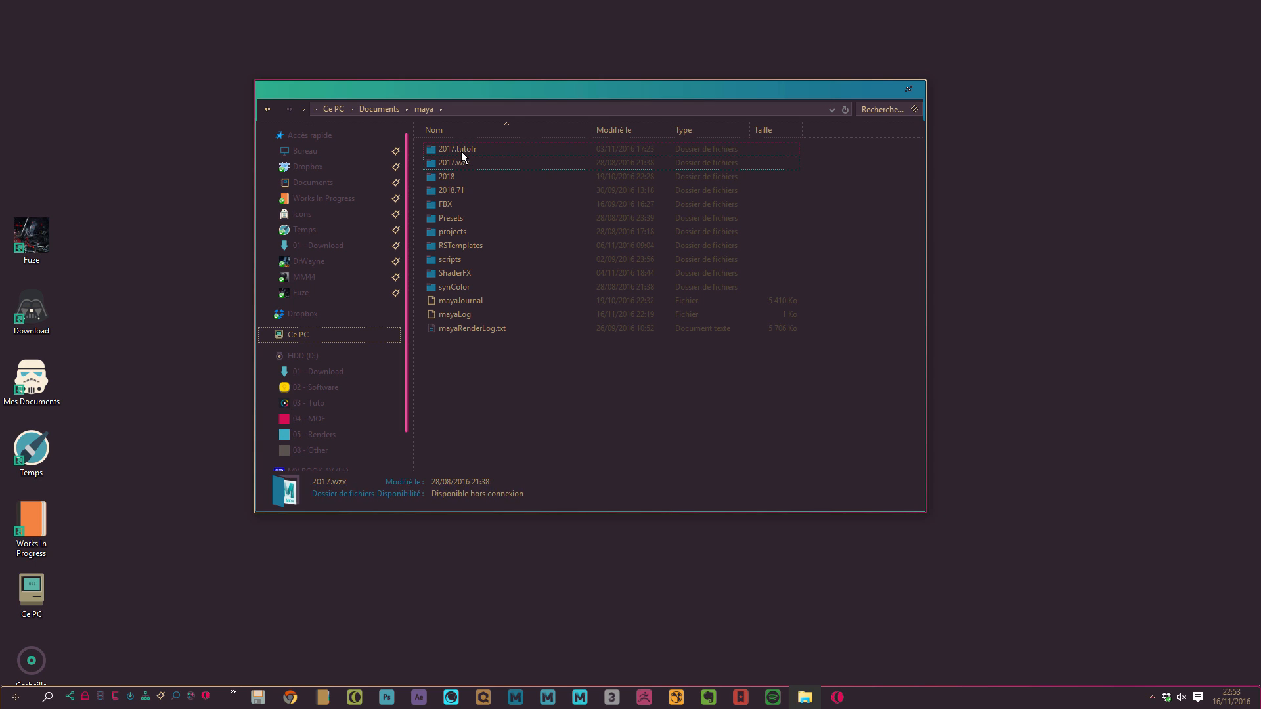
left_click(464, 164)
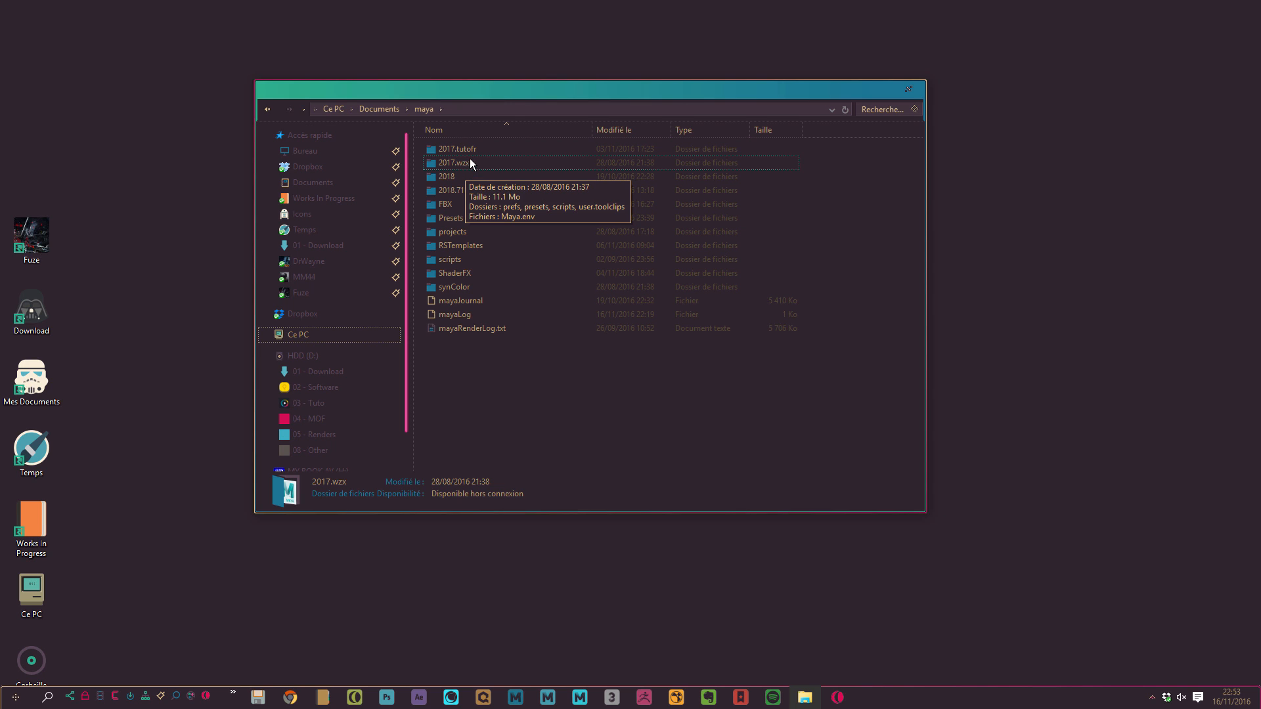
left_click_drag(499, 89, 458, 93)
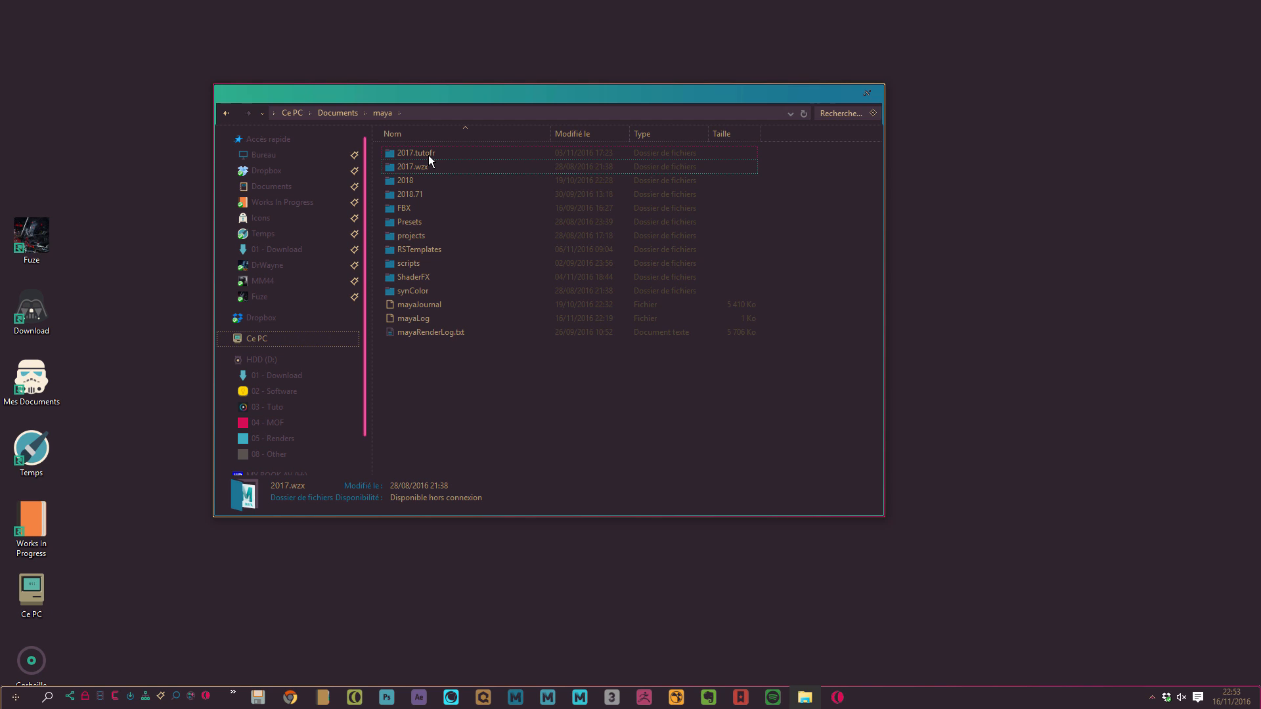
In Maya's What's New Highlight Settings, disable Highlight what's new and Show this at startup, and accept the dialog
mouse_move(430, 160)
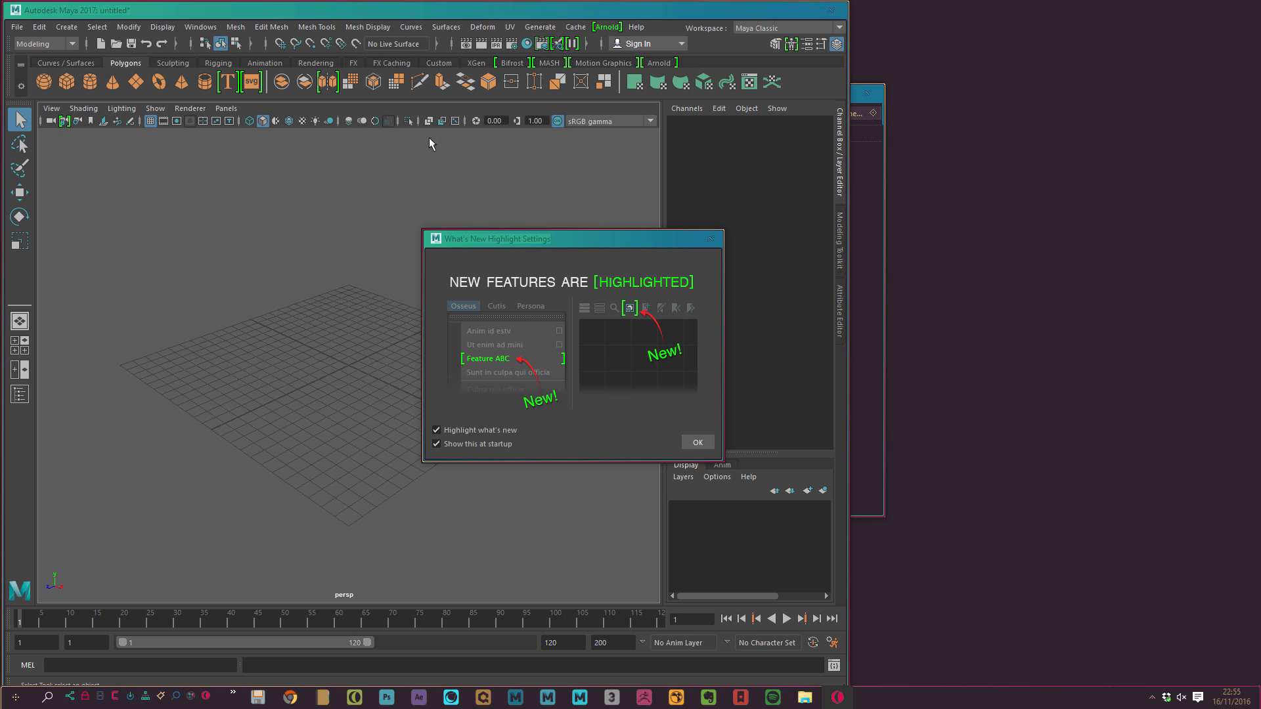
left_click_drag(507, 234, 432, 197)
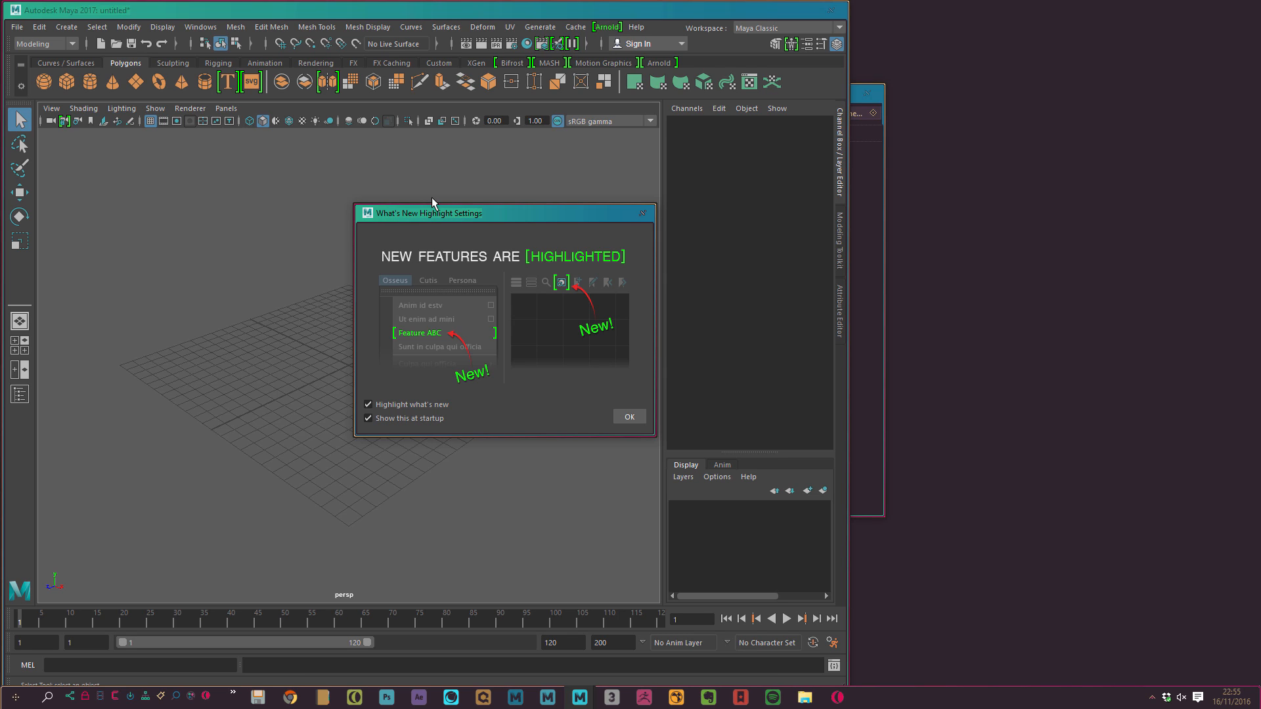
left_click_drag(415, 211, 384, 191)
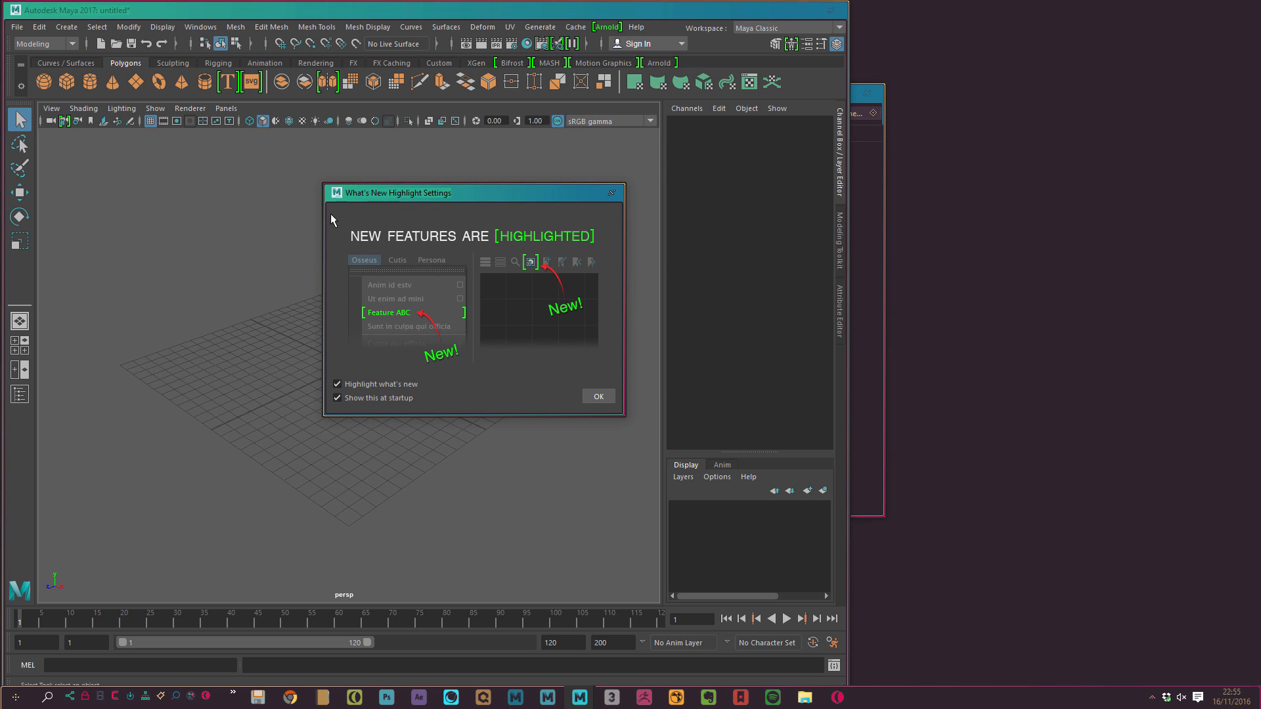
left_click(350, 386)
left_click(352, 397)
left_click(599, 398)
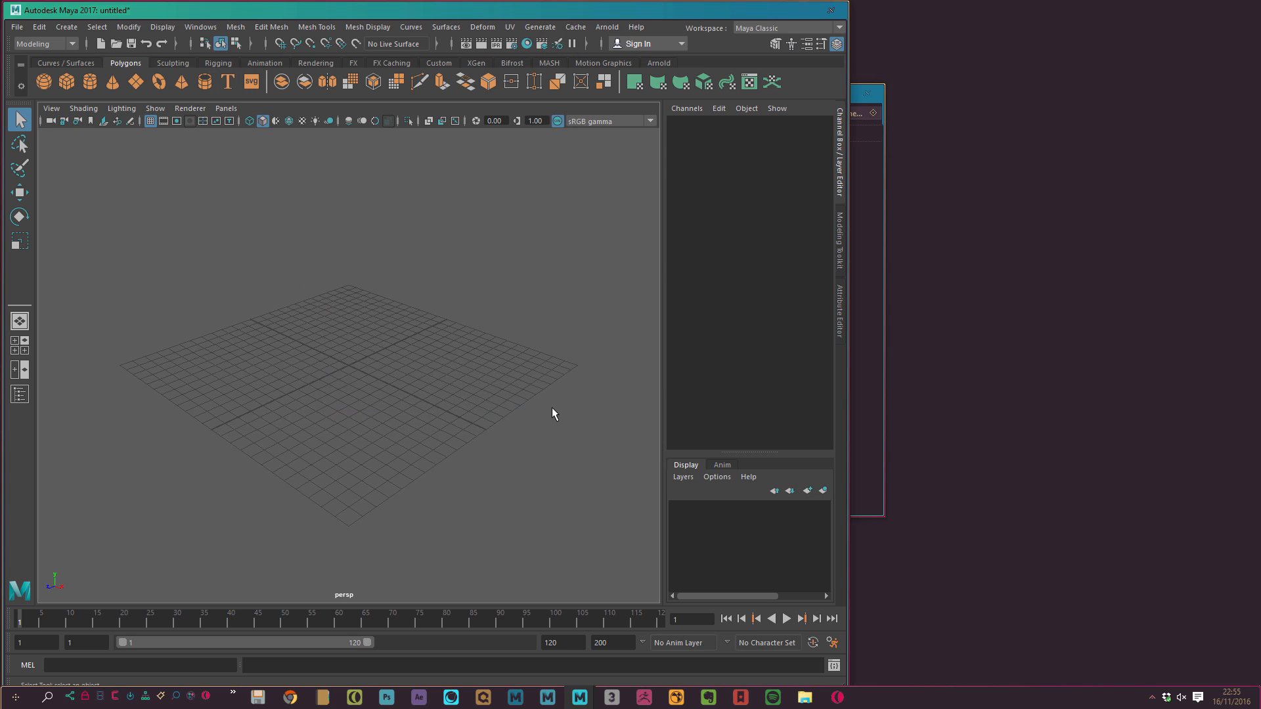
Maximize the Maya window to fill the screen
double_click(809, 11)
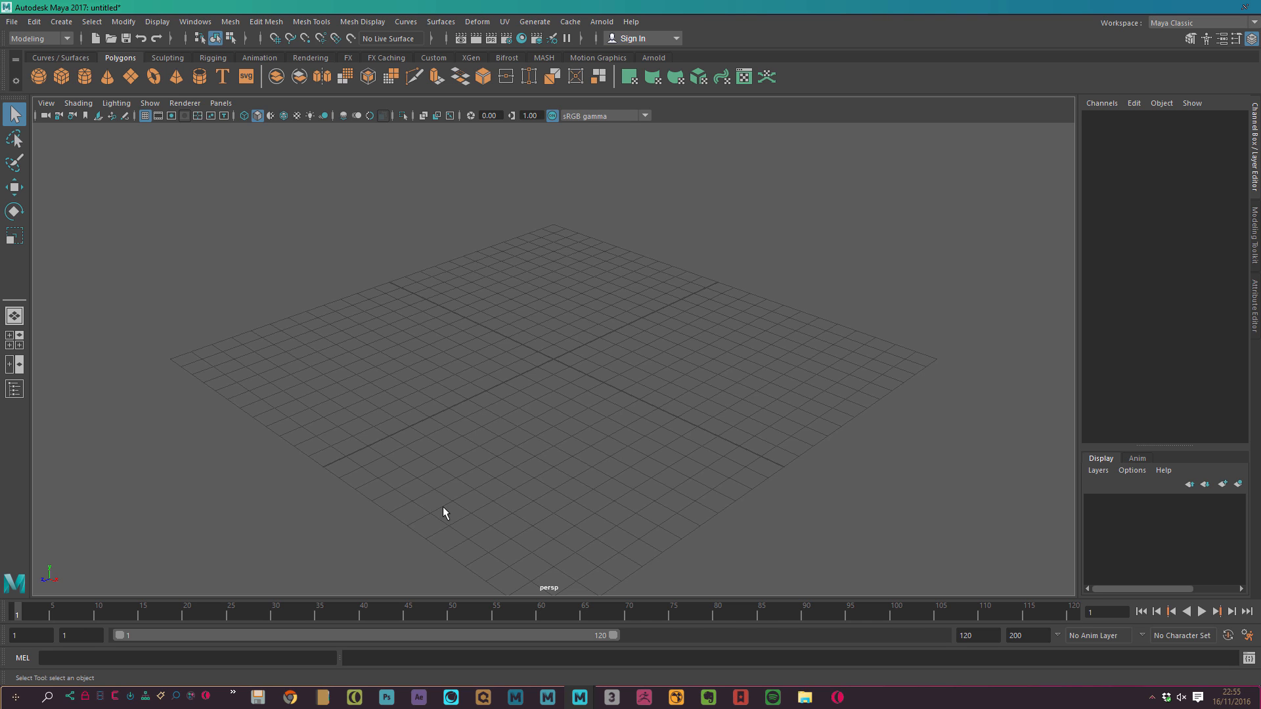
middle_click_drag(699, 220, 686, 209, "alt")
left_click_drag(583, 301, 533, 260, "alt")
middle_click_drag(308, 228, 299, 219, "alt")
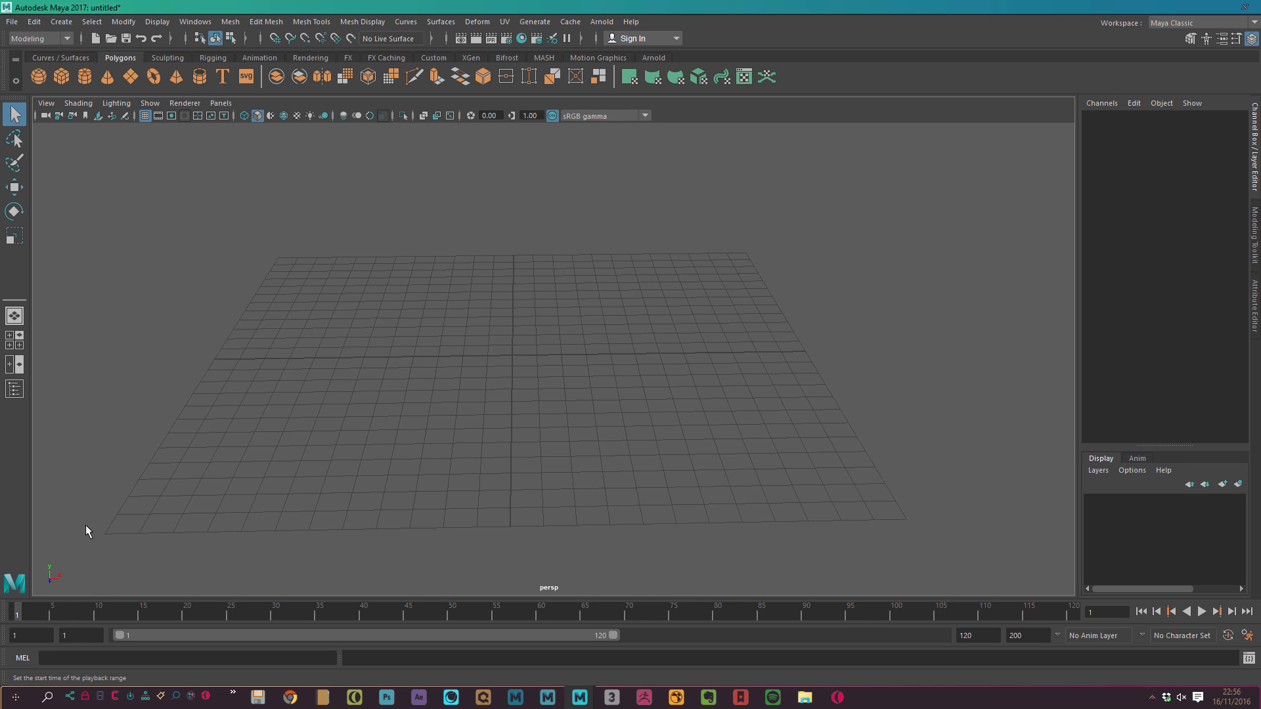
Hide the Time Slider and Range Slider UI elements
left_click(195, 22)
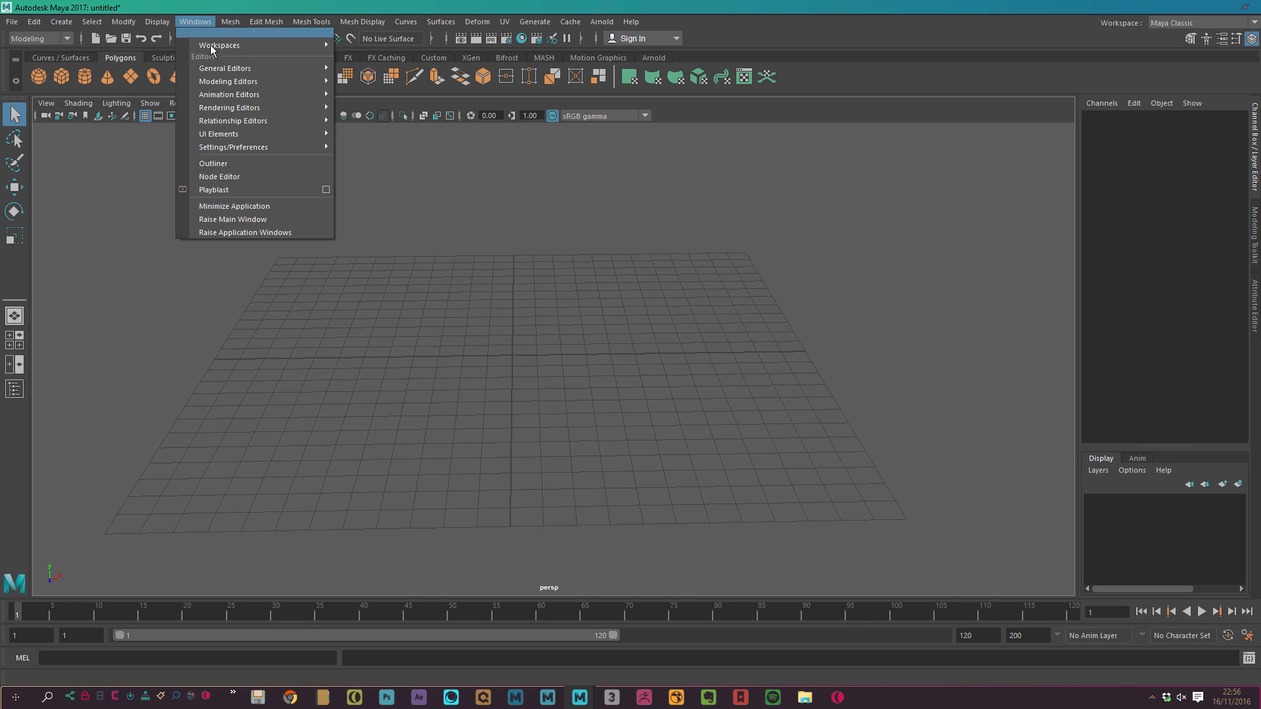
mouse_move(272, 147)
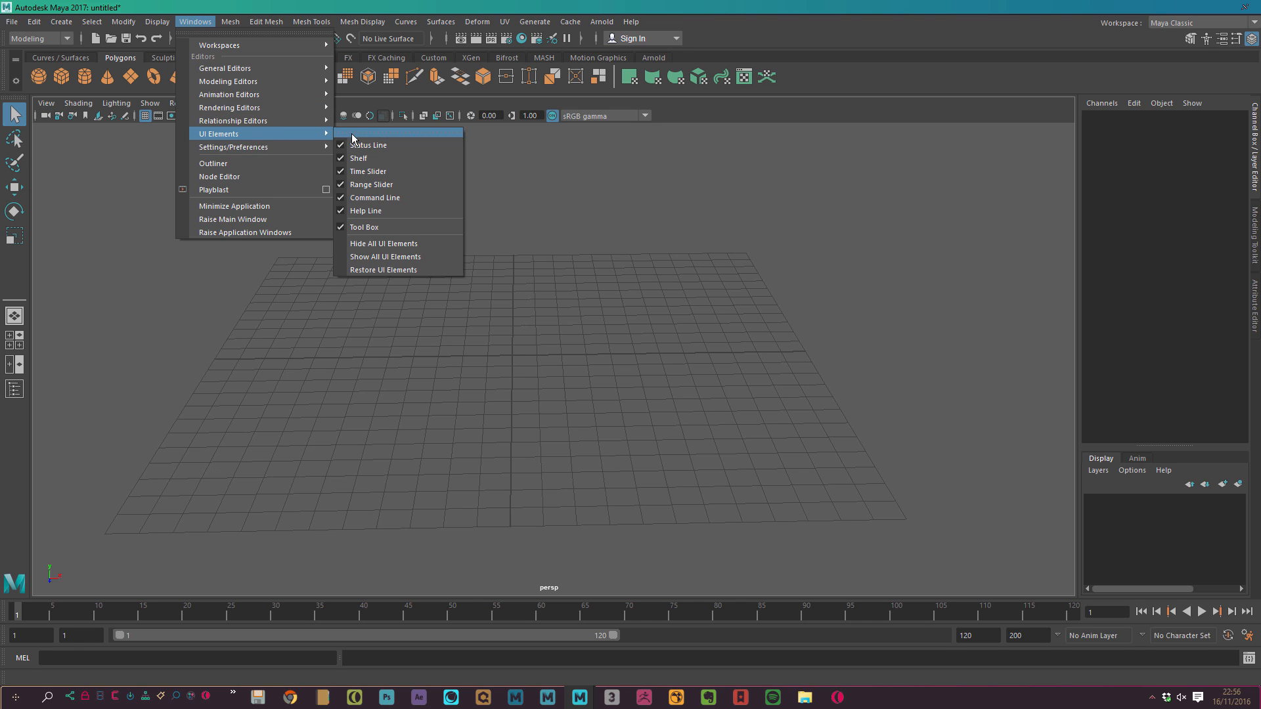
left_click(352, 133)
left_click(421, 161)
left_click(402, 174)
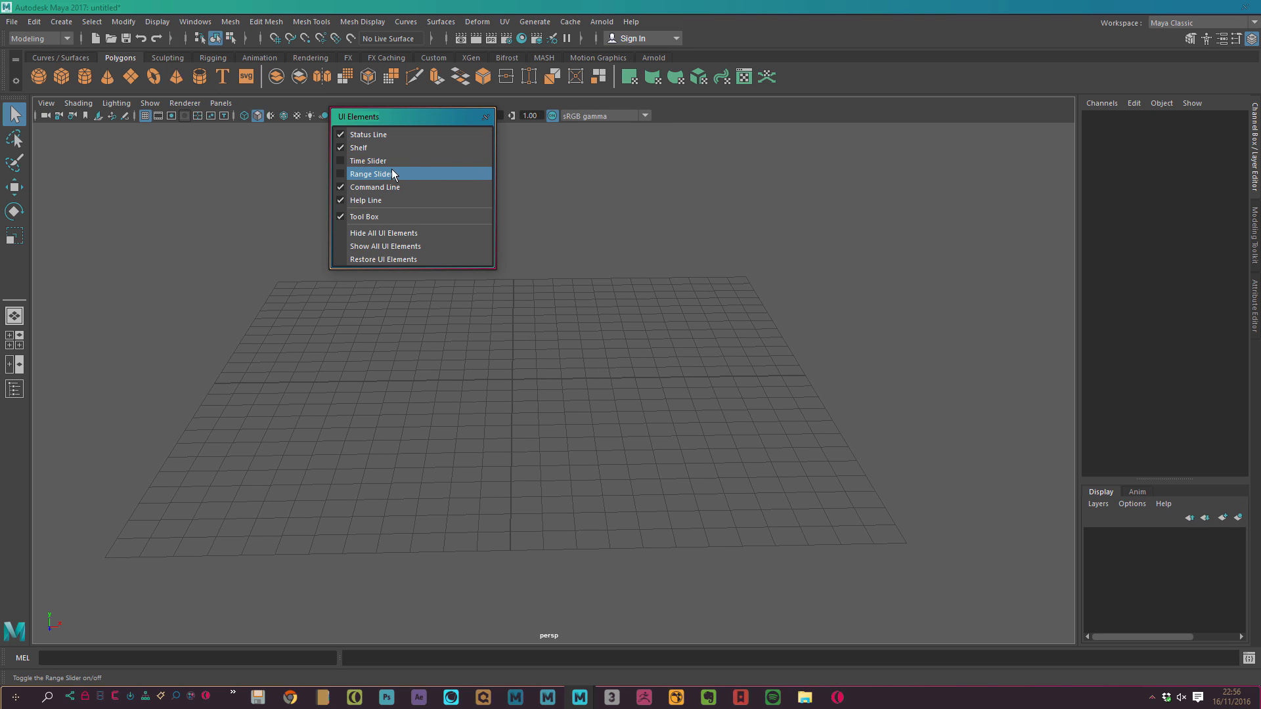
left_click(486, 117)
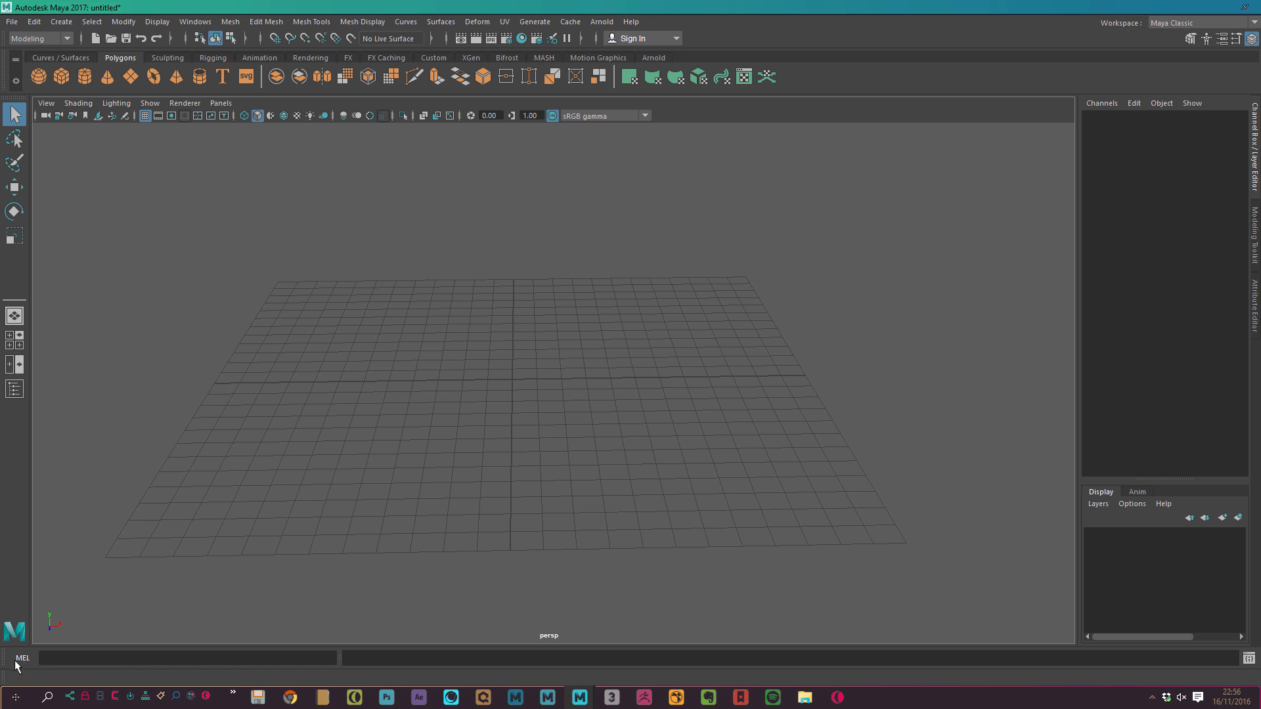
Place the MEL command line on the same row as the help line, shrink the row's height and widen the command line
left_click_drag(3, 659, 772, 676)
left_click_drag(1166, 645, 1256, 664)
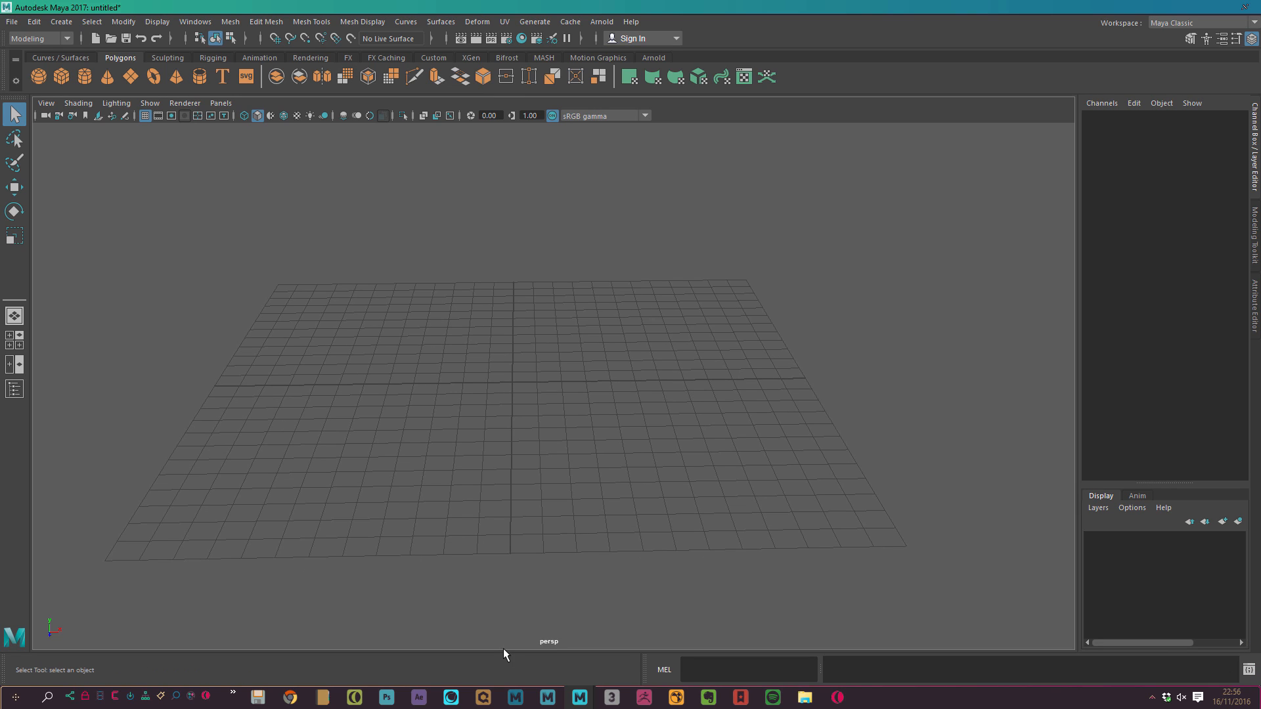
left_click_drag(503, 653, 504, 679)
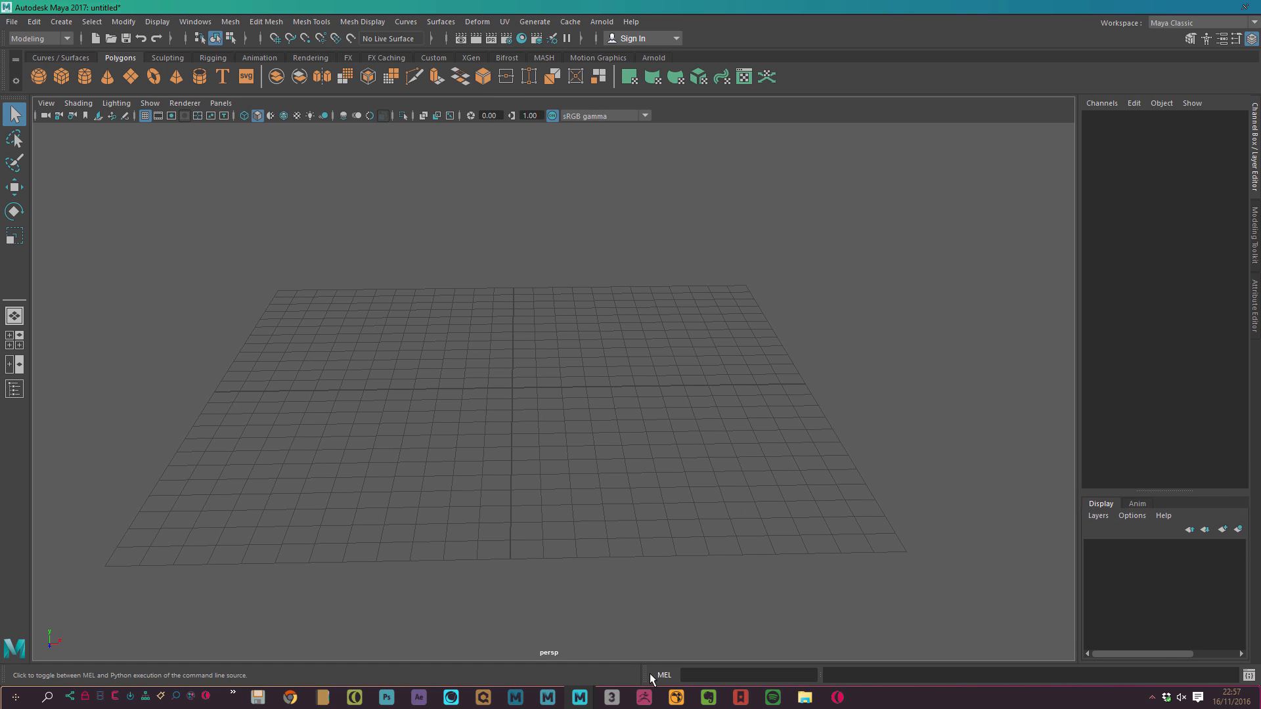
left_click_drag(641, 674, 516, 675)
left_click_drag(554, 409, 548, 275, "alt")
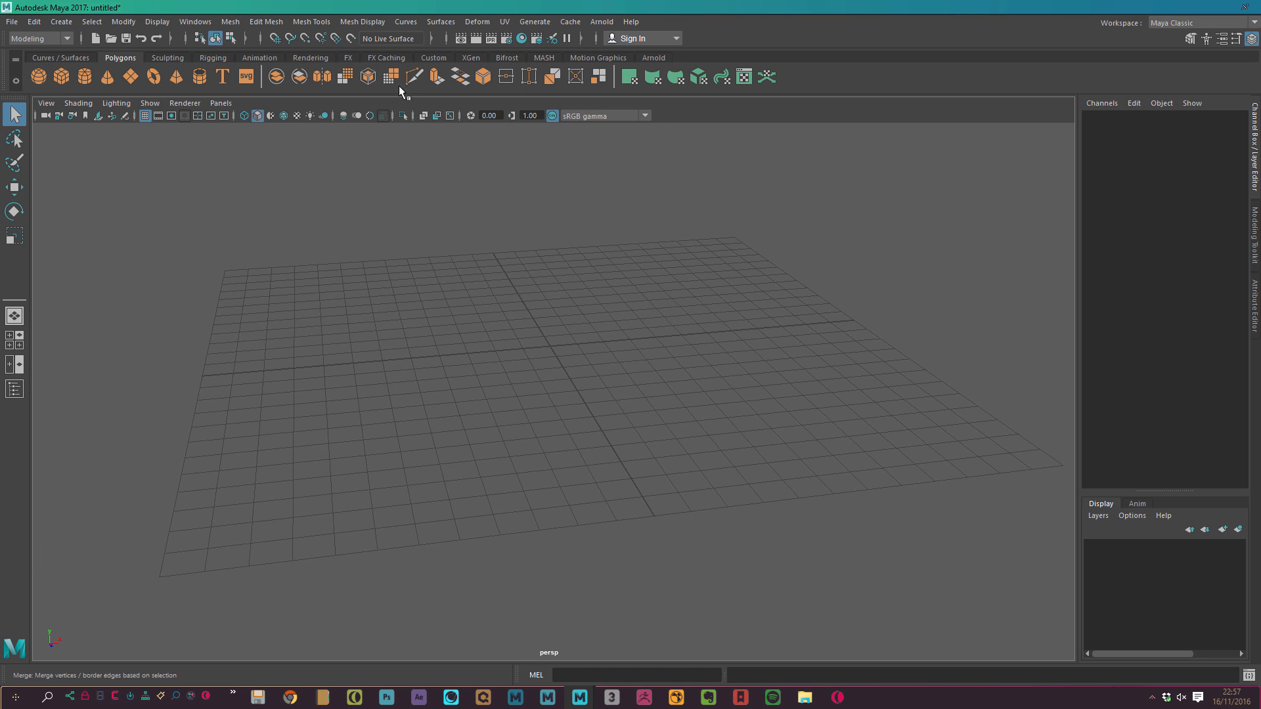
Create a new empty shelf named MyCustom
left_click(652, 58)
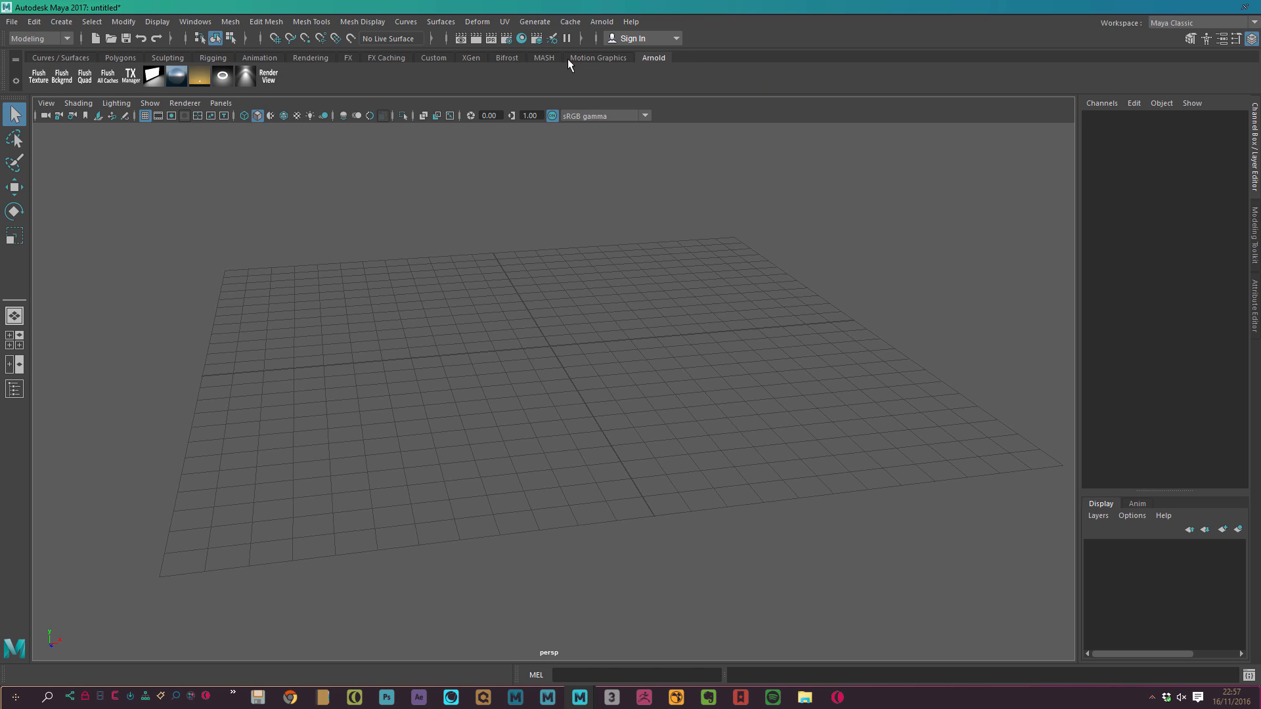
left_click(15, 81)
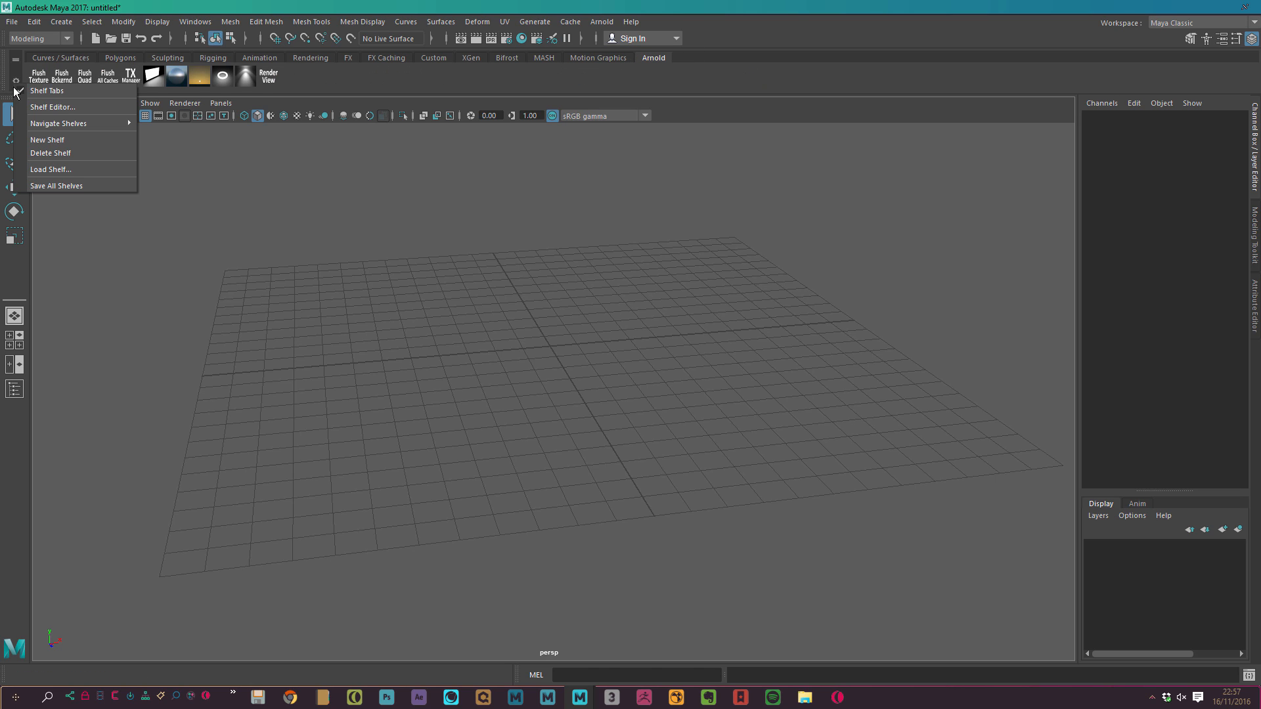
left_click(62, 140)
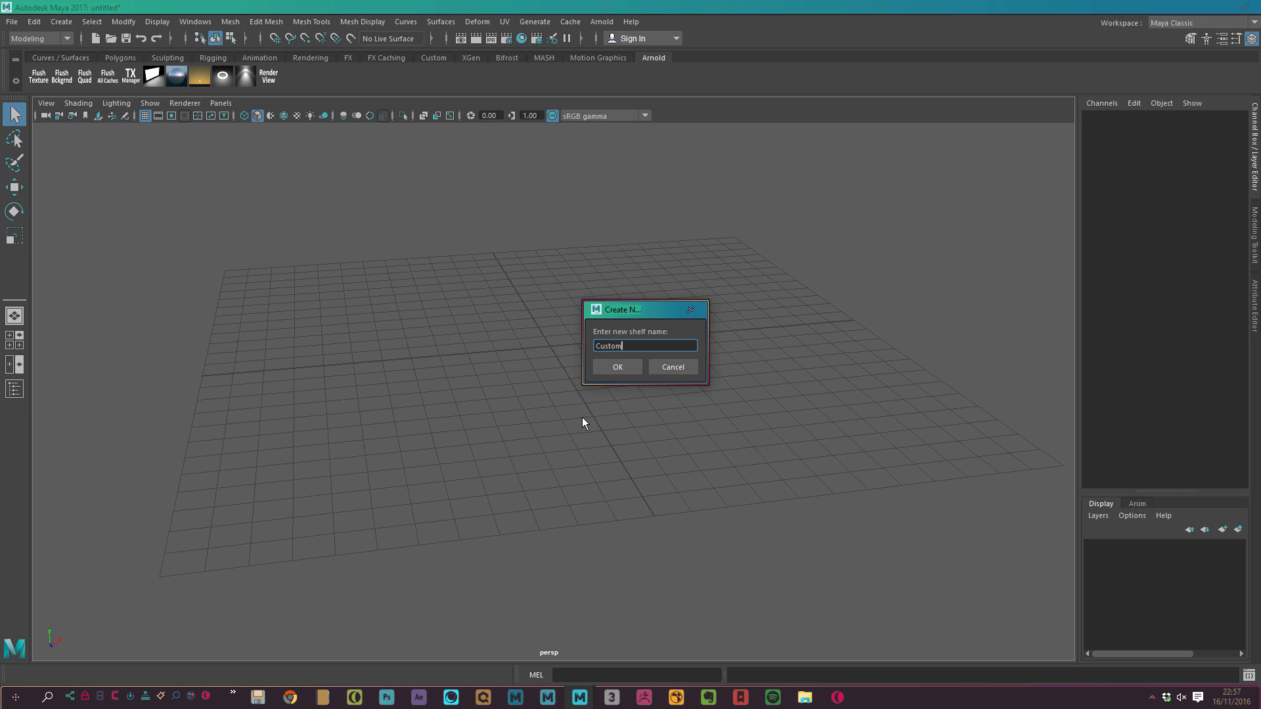
key("Home")
type("My")
left_click(617, 367)
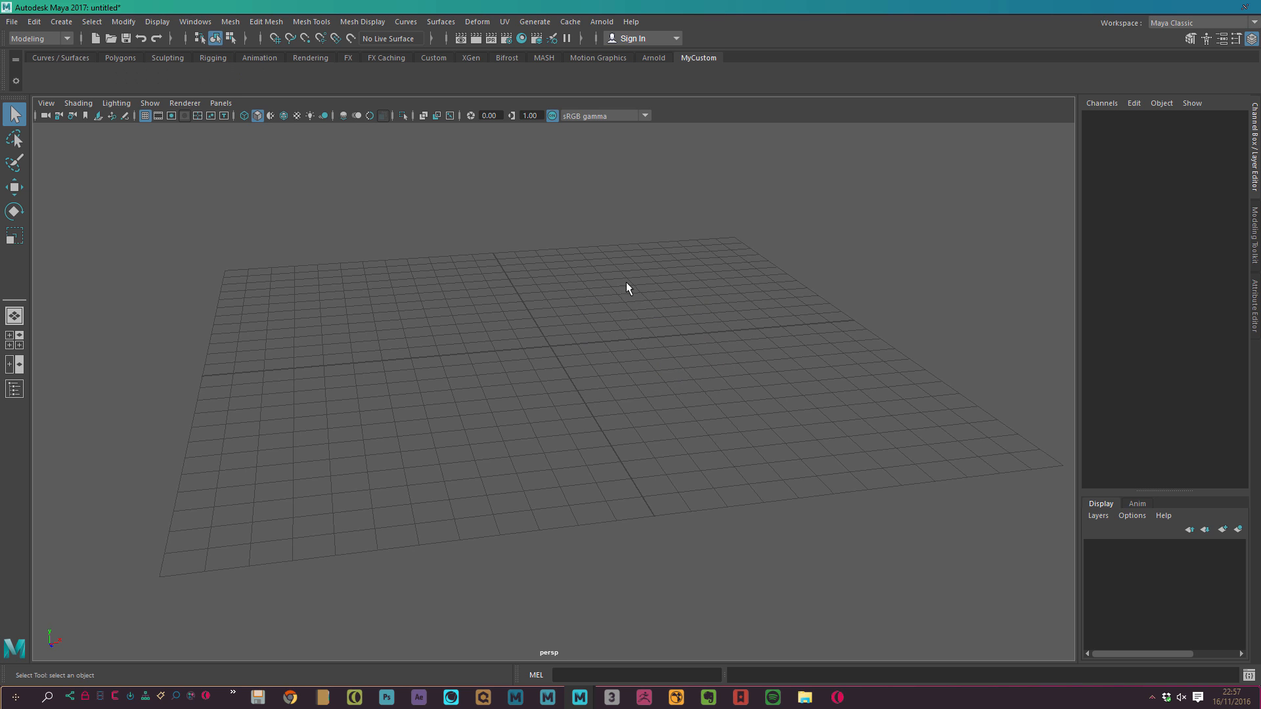
left_click_drag(697, 304, 519, 255, "alt")
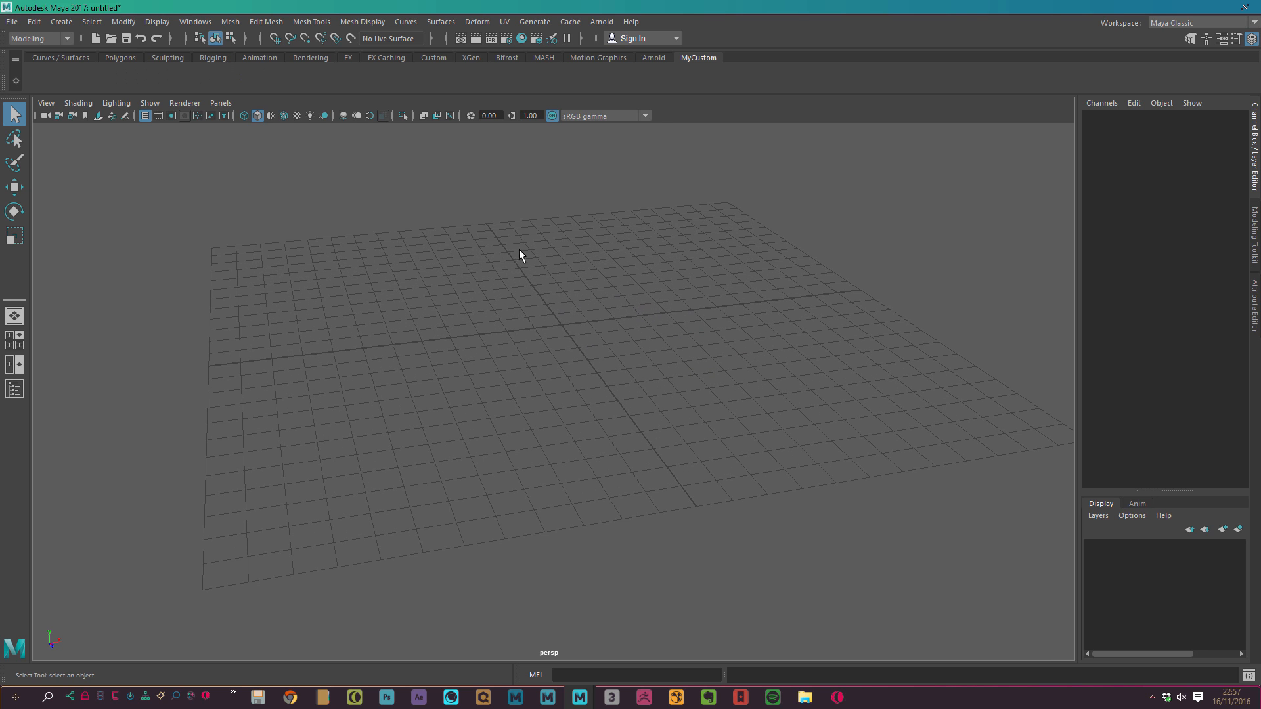
Save the Maya preferences to keep the customized interface and new shelf
left_click(12, 22)
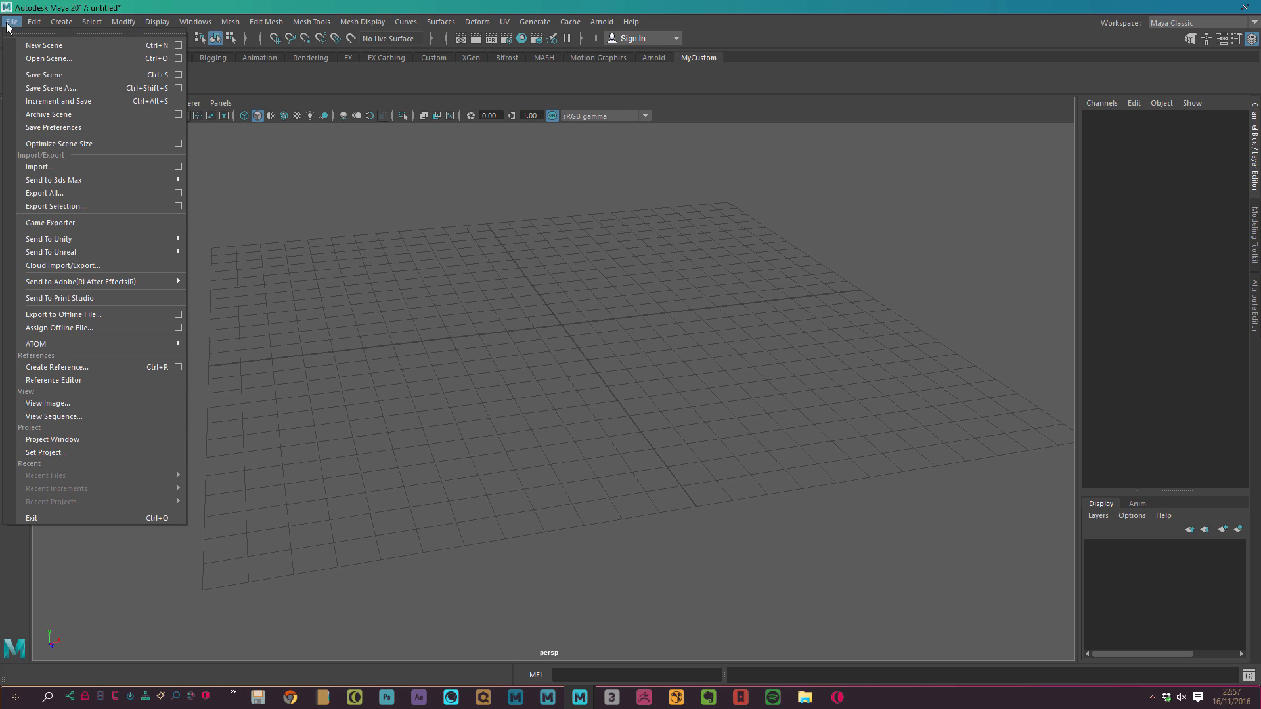
left_click(50, 7)
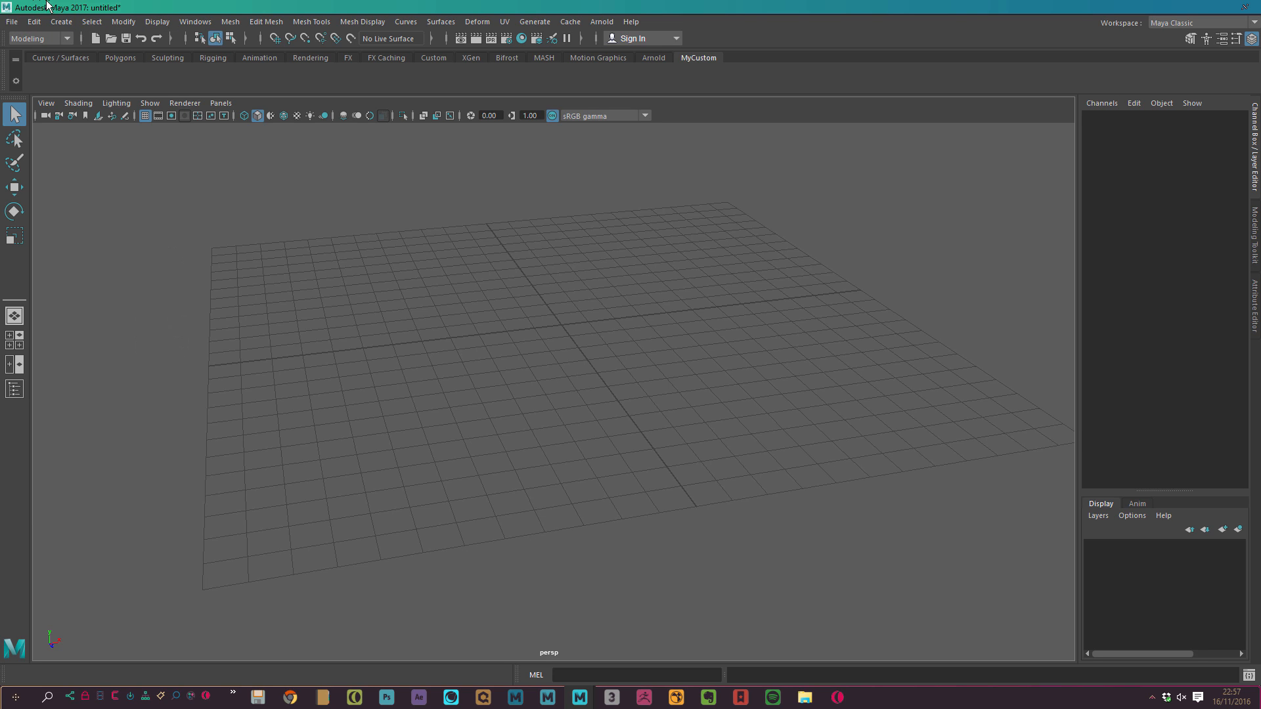
left_click(12, 22)
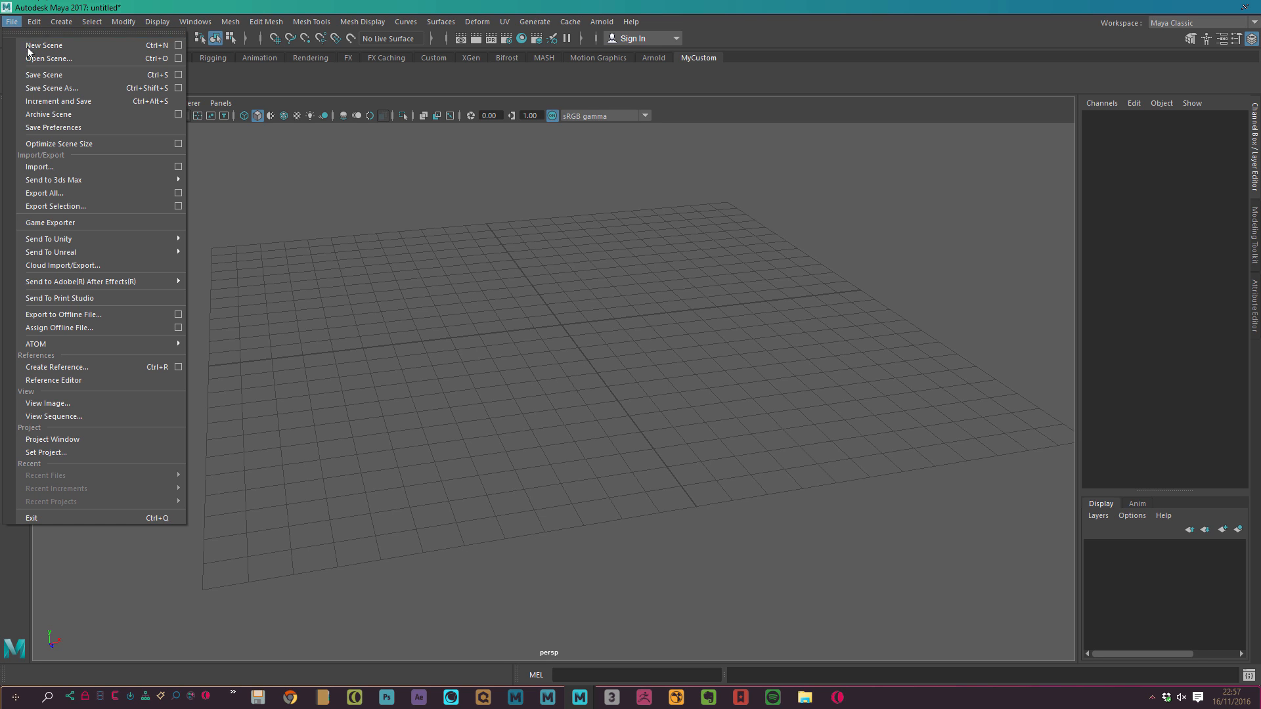
left_click(47, 127)
middle_click_drag(336, 295, 344, 285, "alt")
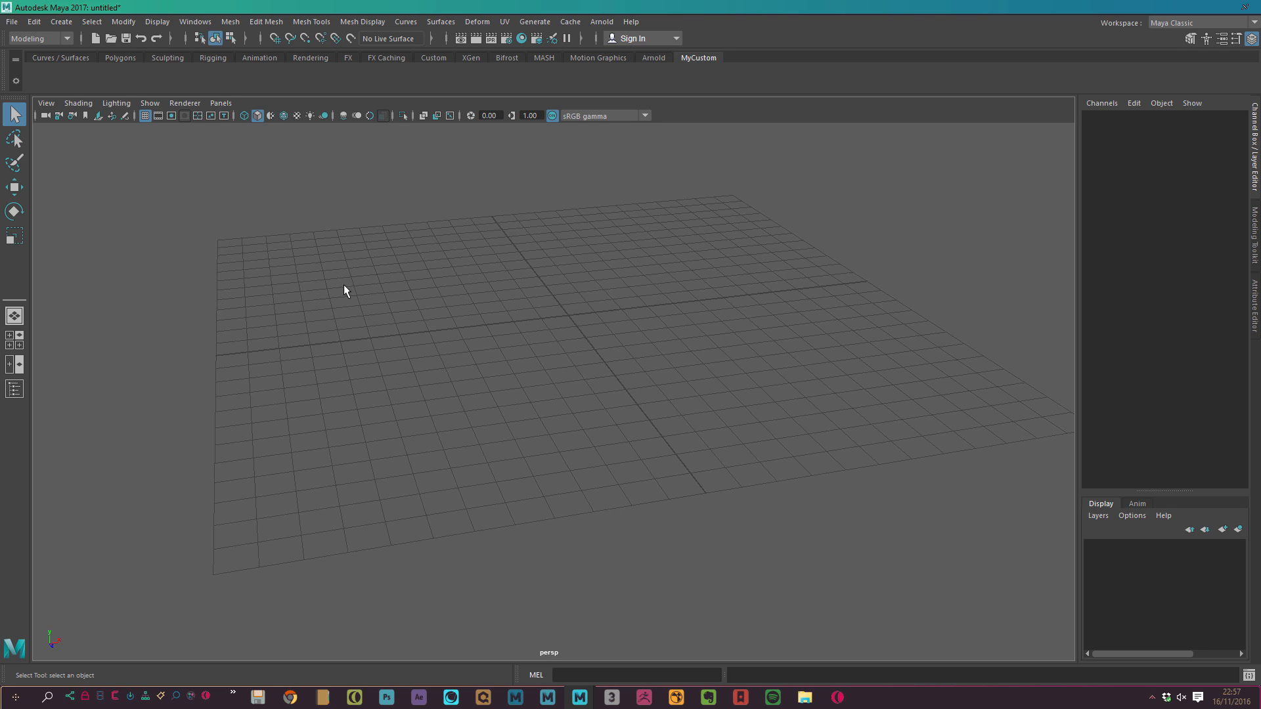
left_click_drag(701, 313, 428, 256, "alt")
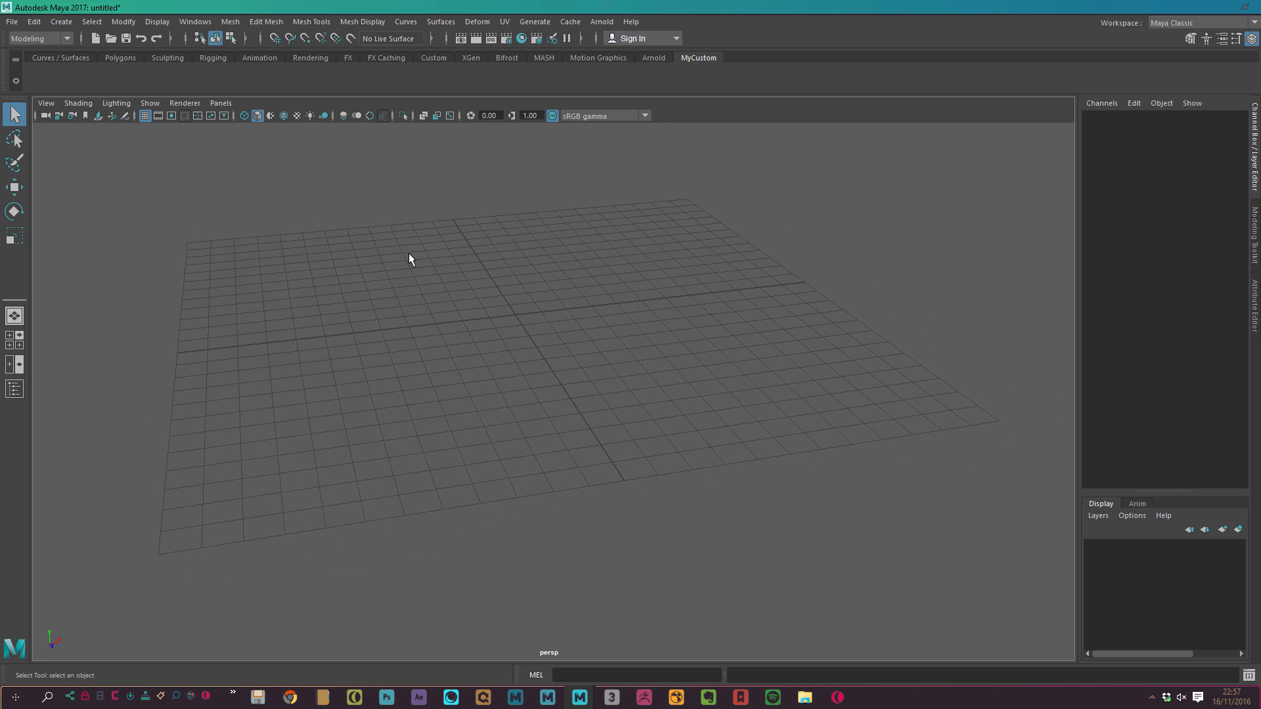
Save the current workspace layout as a new custom workspace named wzx
middle_click_drag(634, 287, 538, 268, "alt")
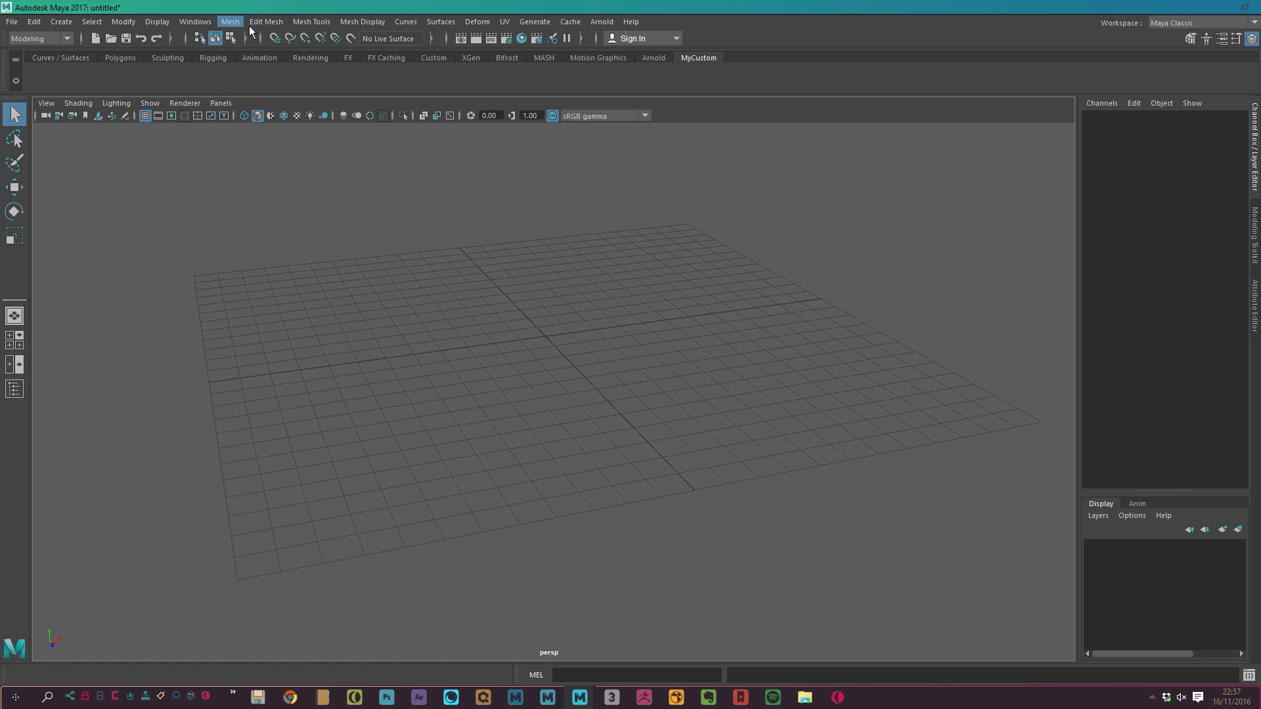
left_click(194, 23)
mouse_move(238, 44)
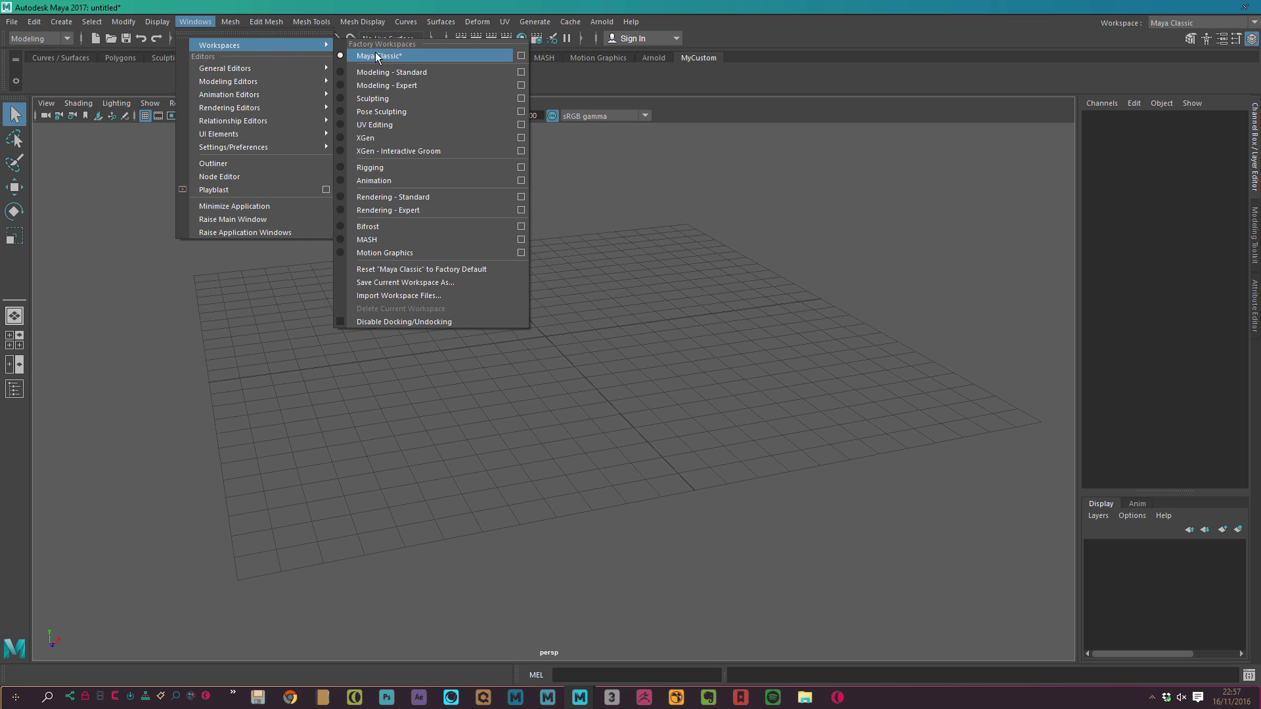
left_click(398, 282)
type("wzx")
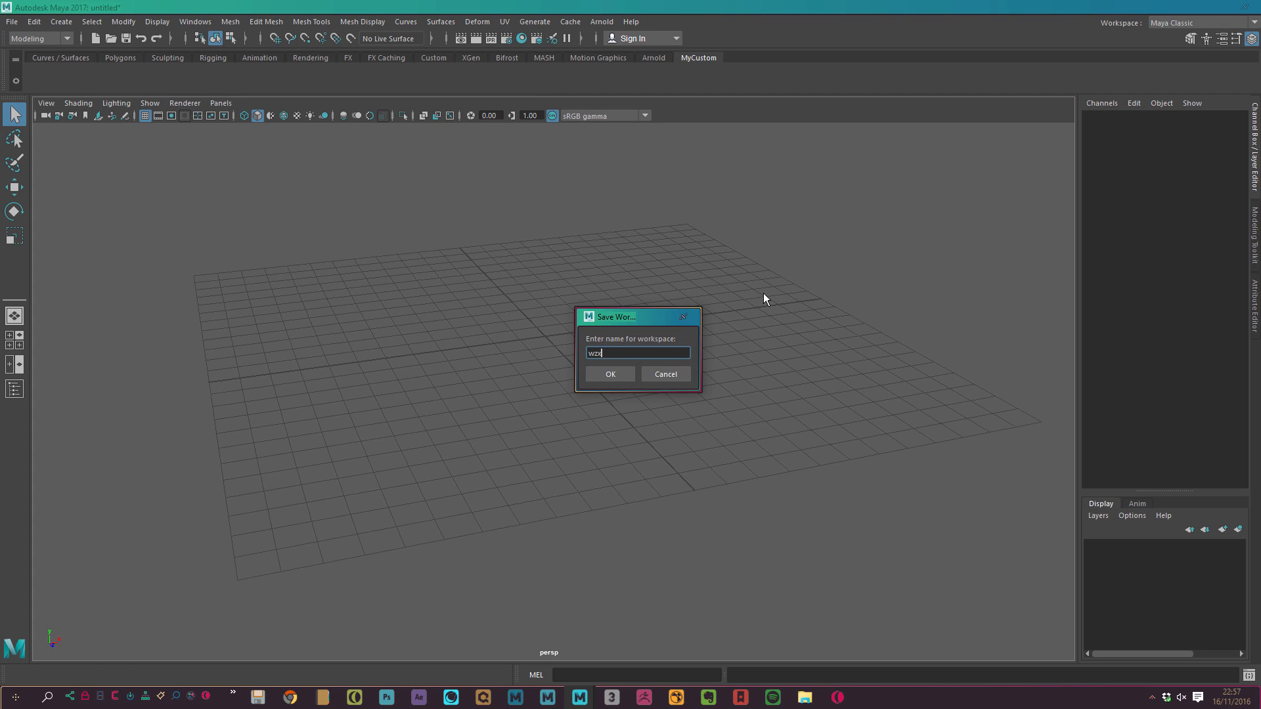
left_click(605, 374)
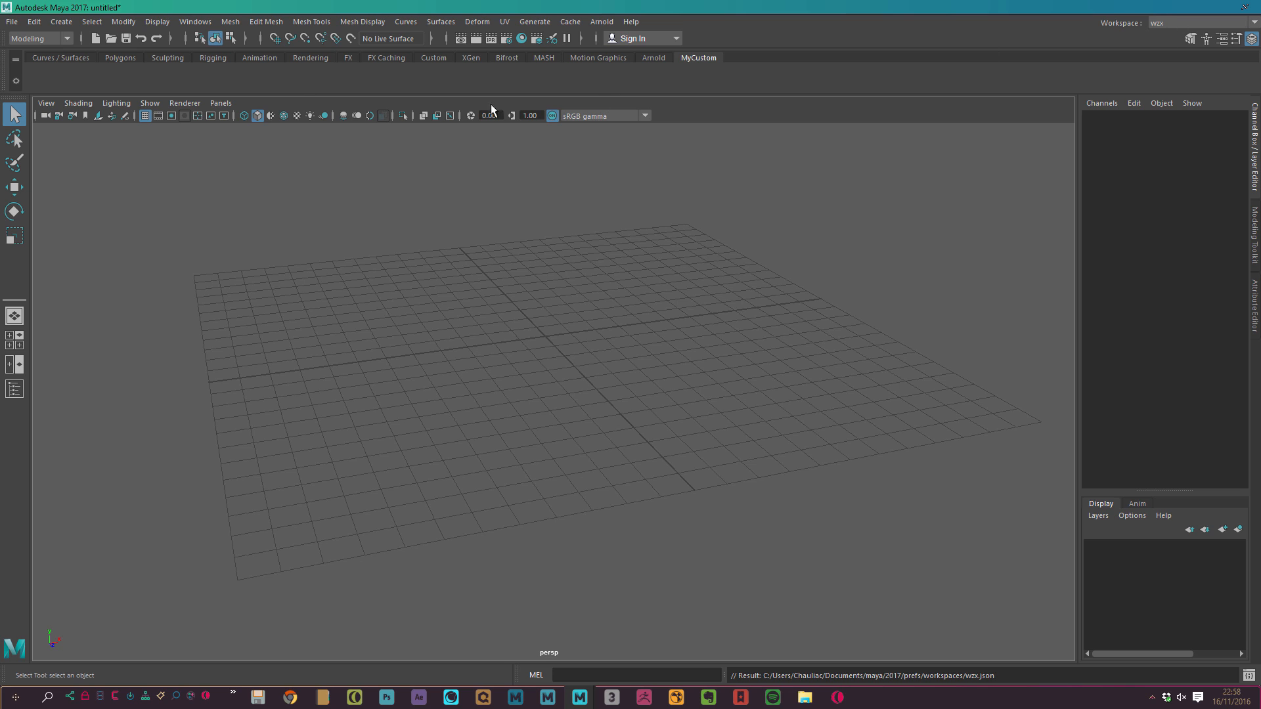
Review the layout options of the wzx workspace, including its linked menu set, and close them without changes
left_click(195, 21)
mouse_move(329, 44)
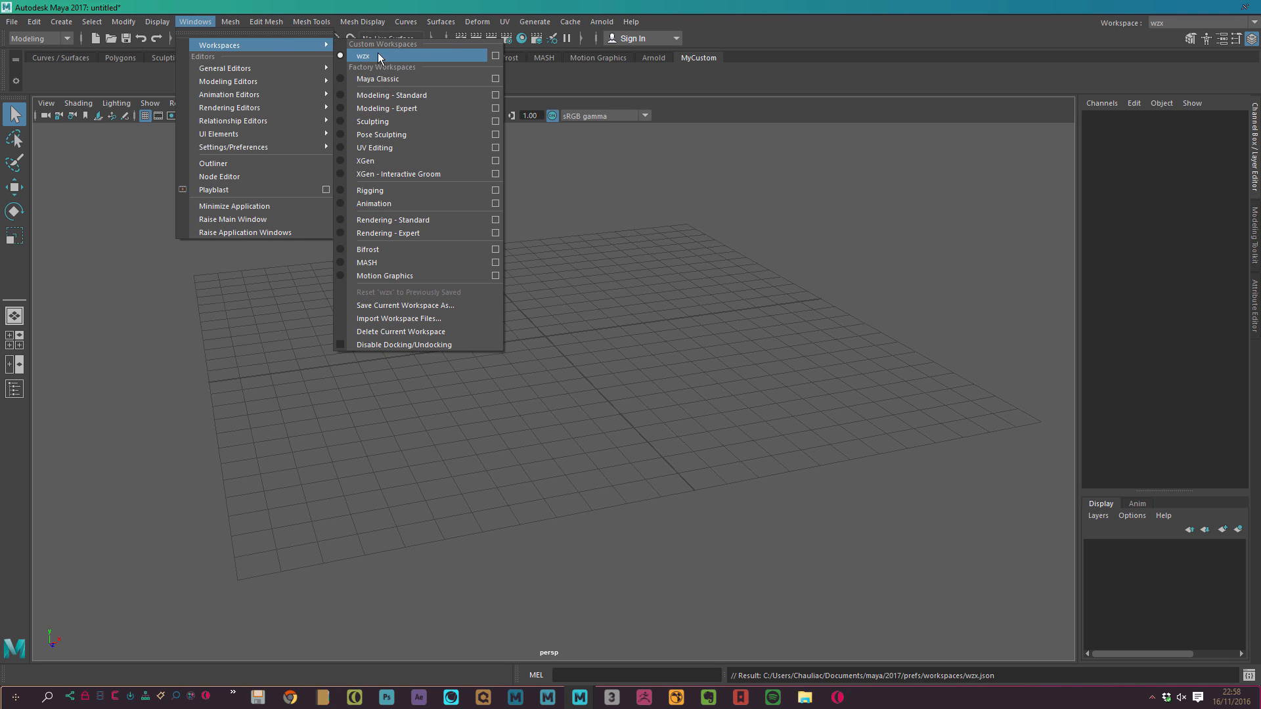
left_click(495, 56)
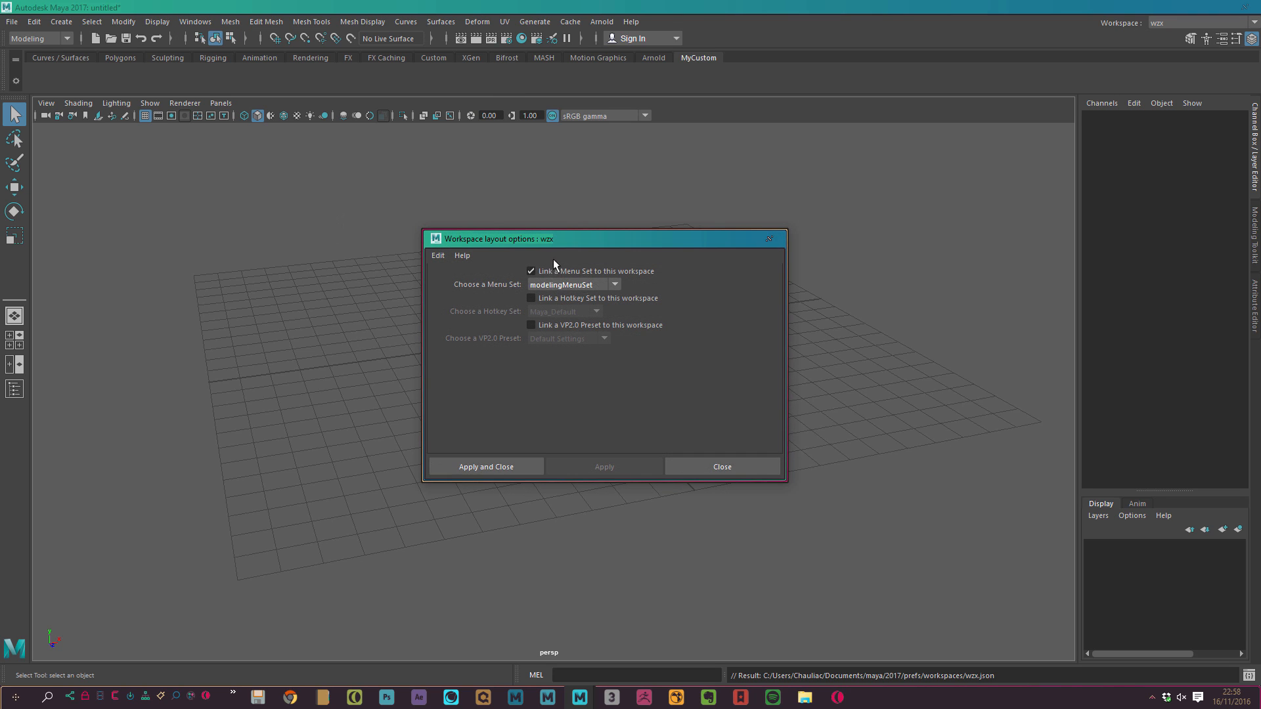
left_click(727, 464)
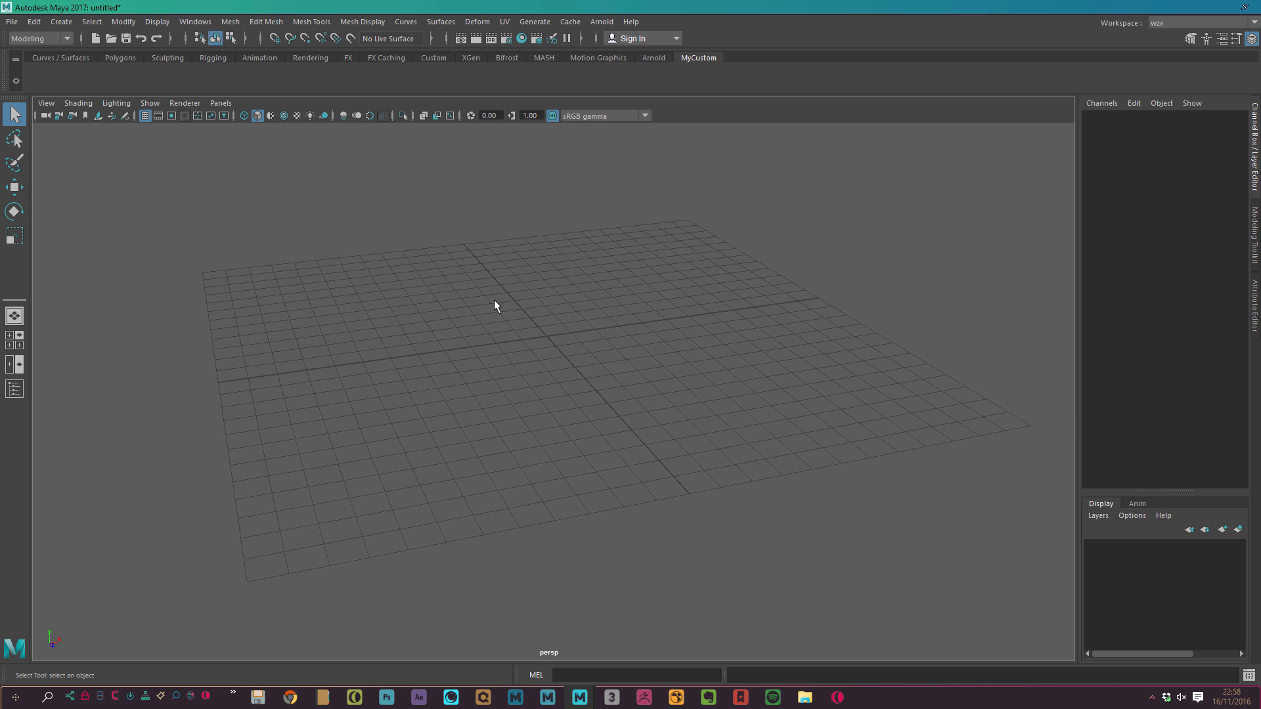
Open Preferences in an enlarged window and examine the UI Elements, ViewCube and Help interface settings
left_click(21, 25)
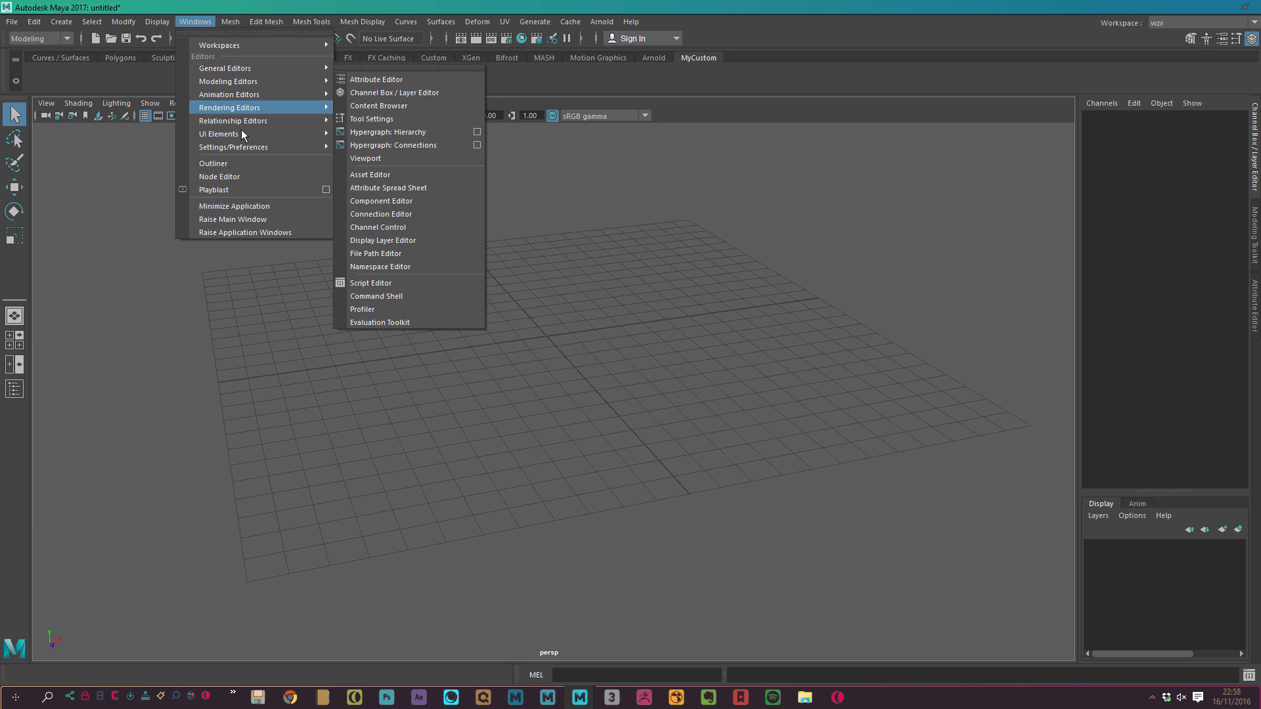
mouse_move(277, 147)
left_click(387, 159)
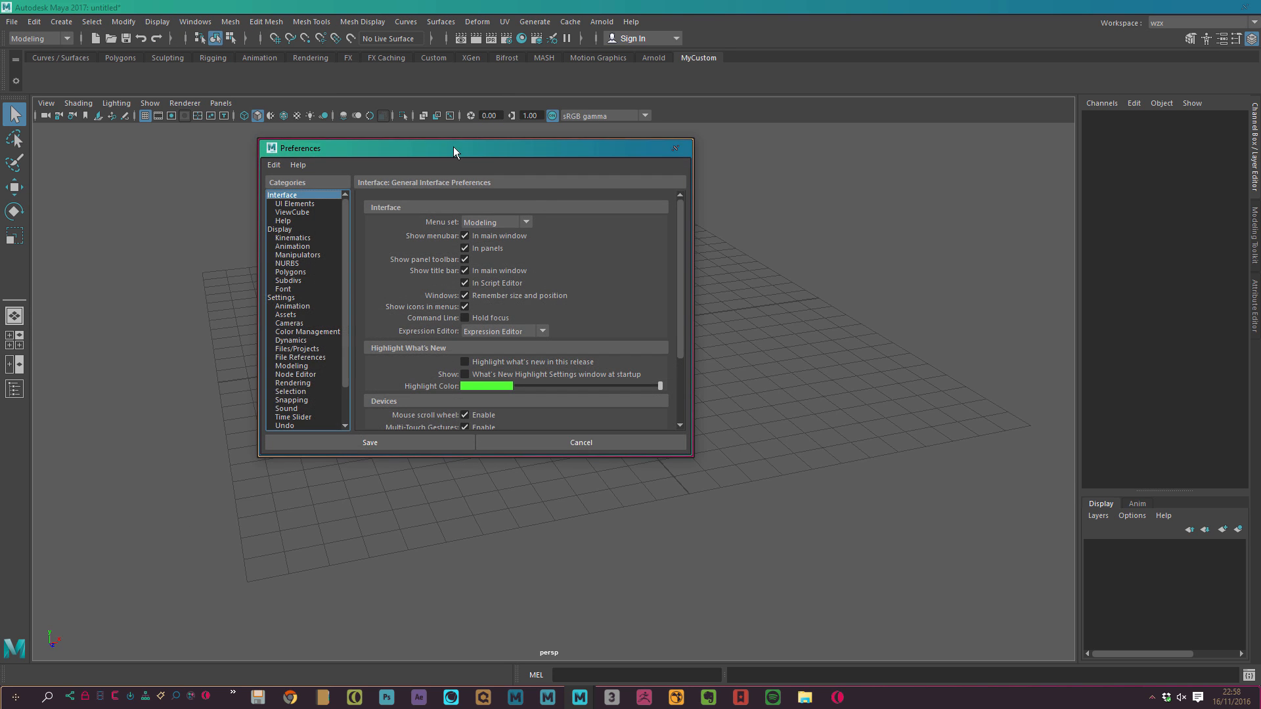
left_click_drag(454, 147, 425, 62)
left_click_drag(661, 373, 849, 572)
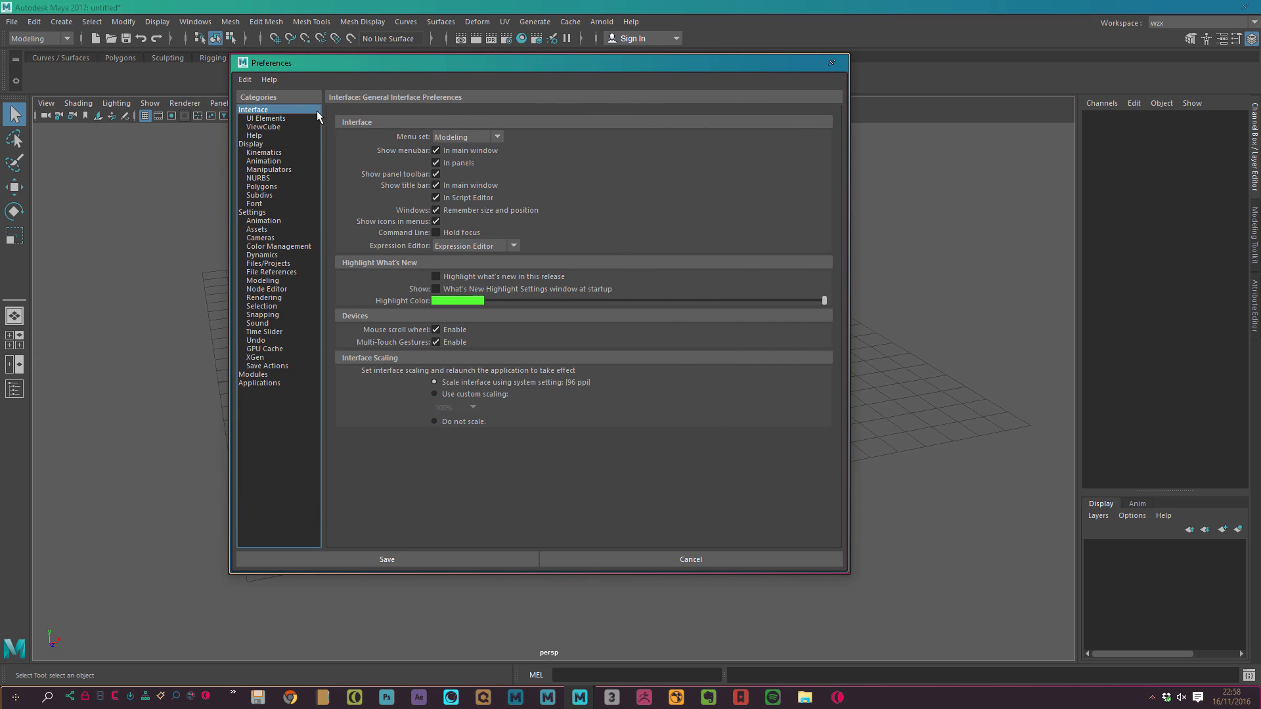
left_click_drag(348, 65, 373, 69)
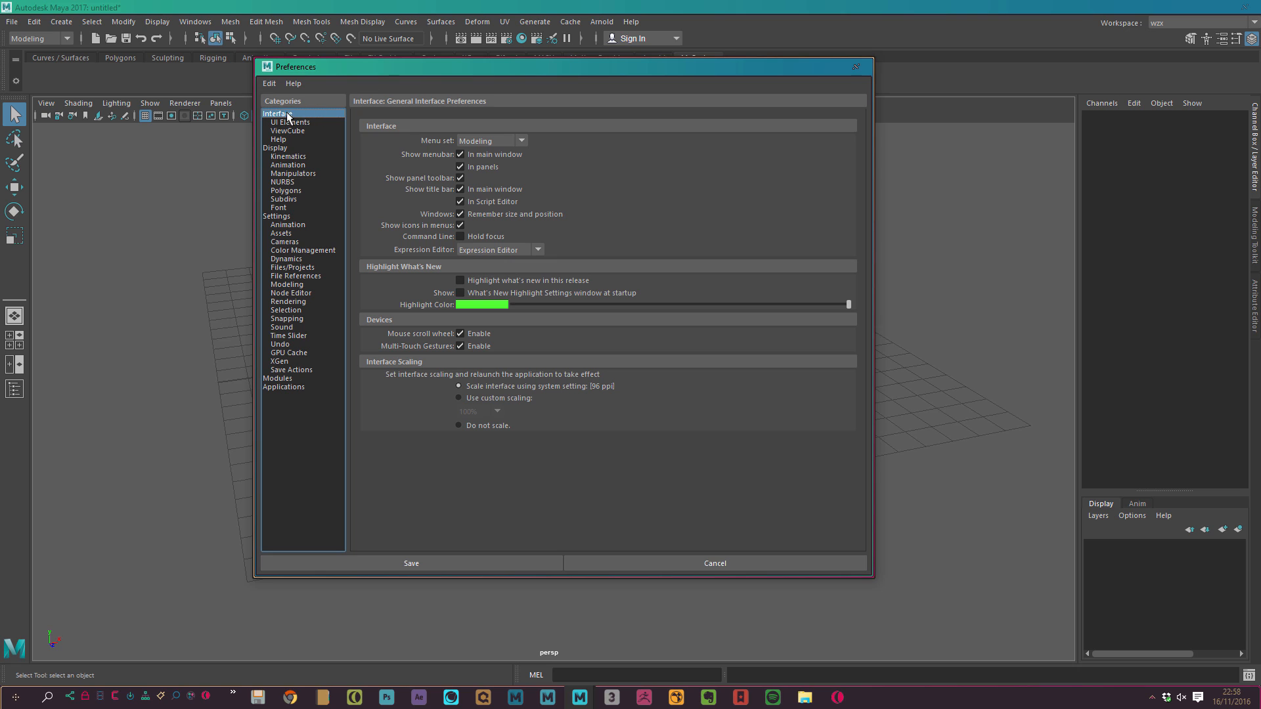
left_click(299, 122)
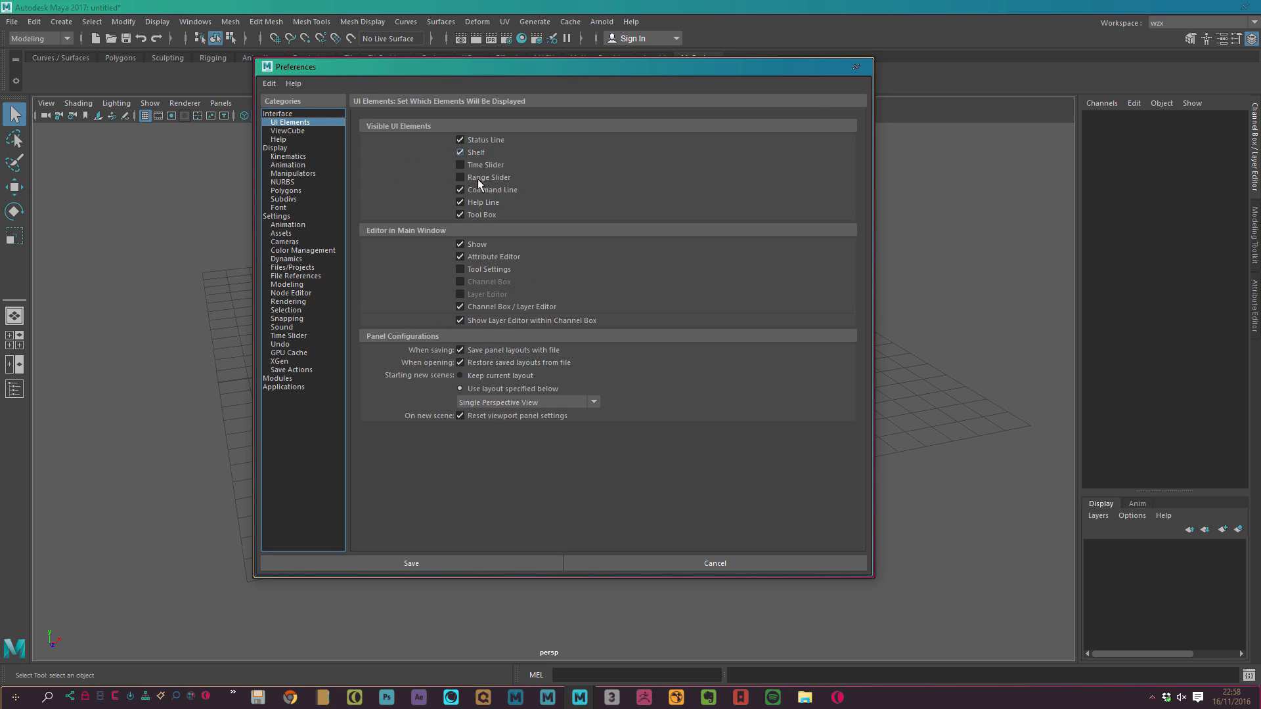
left_click(303, 131)
left_click(301, 140)
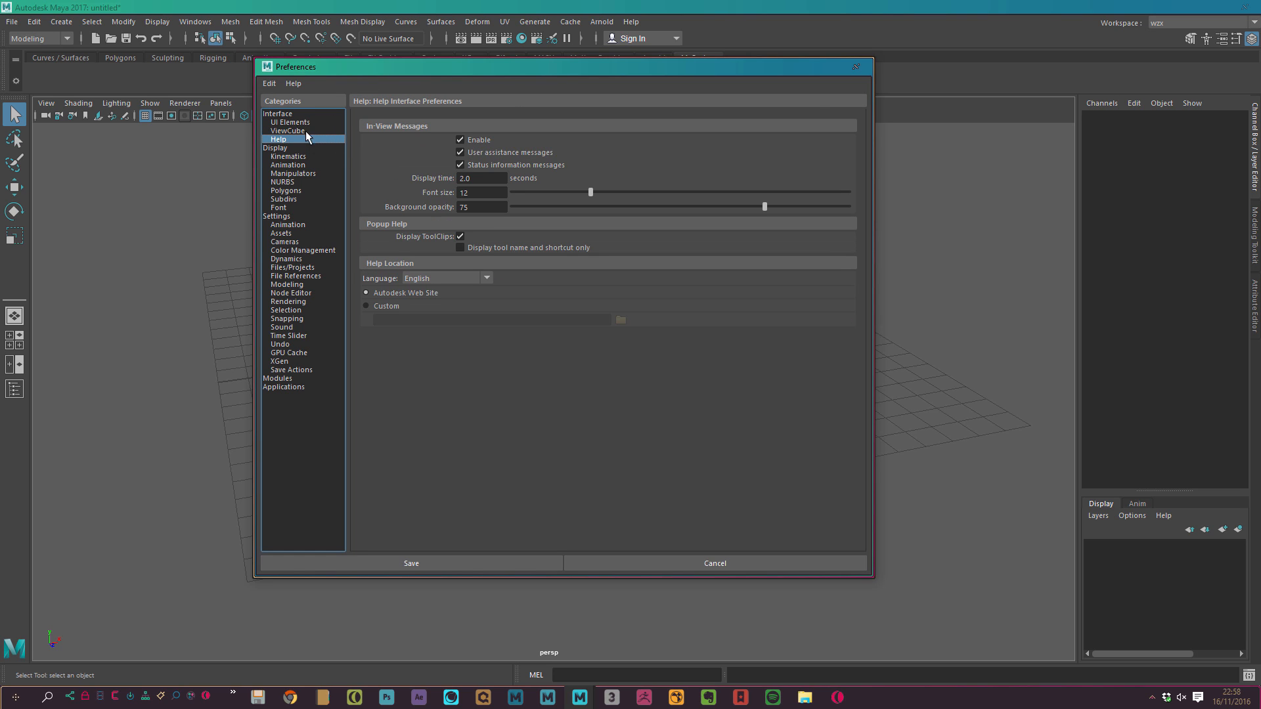
left_click(305, 131)
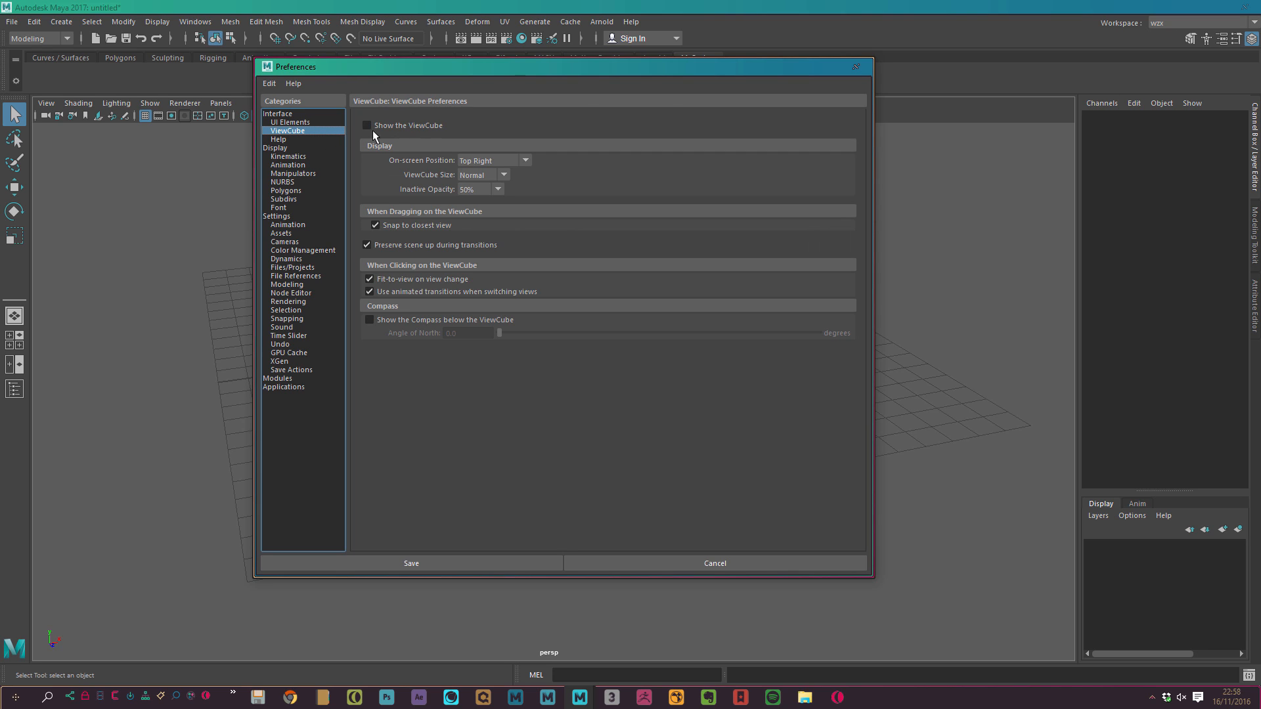
left_click(319, 141)
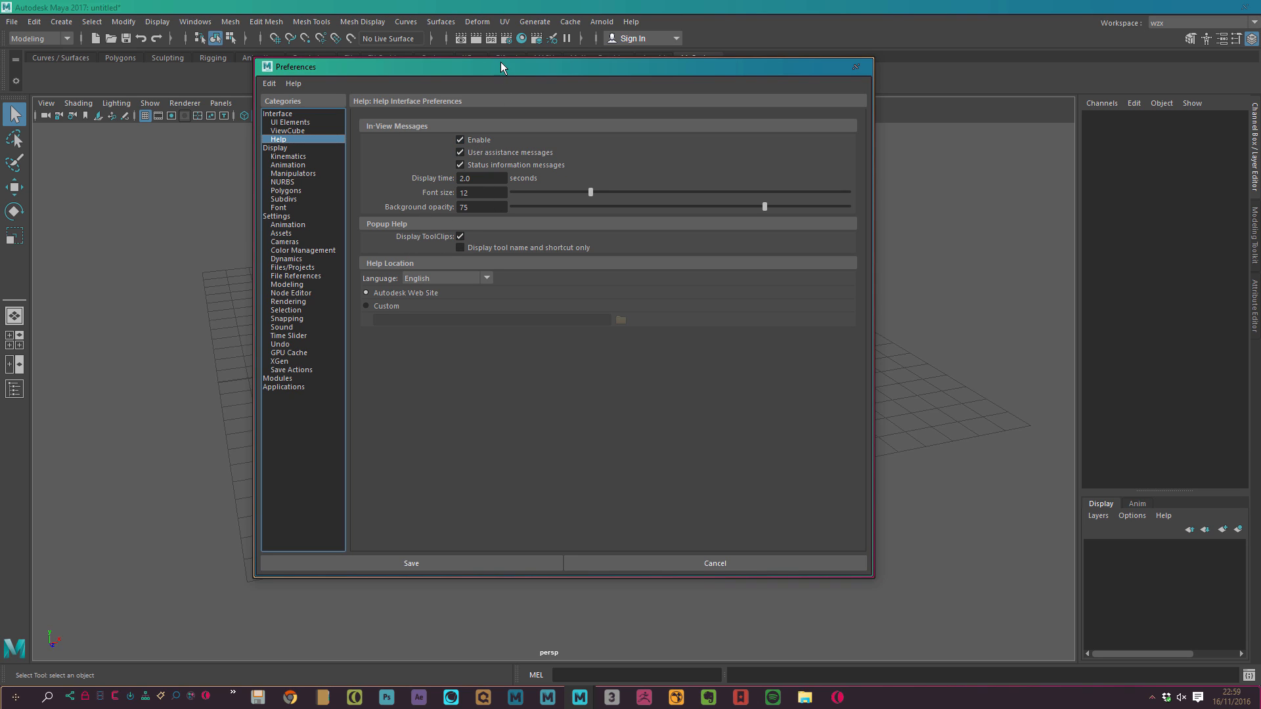
Uncover the viewport and switch it to wireframe and back to shaded display to preview the in-view messages
left_click_drag(502, 66, 464, 229)
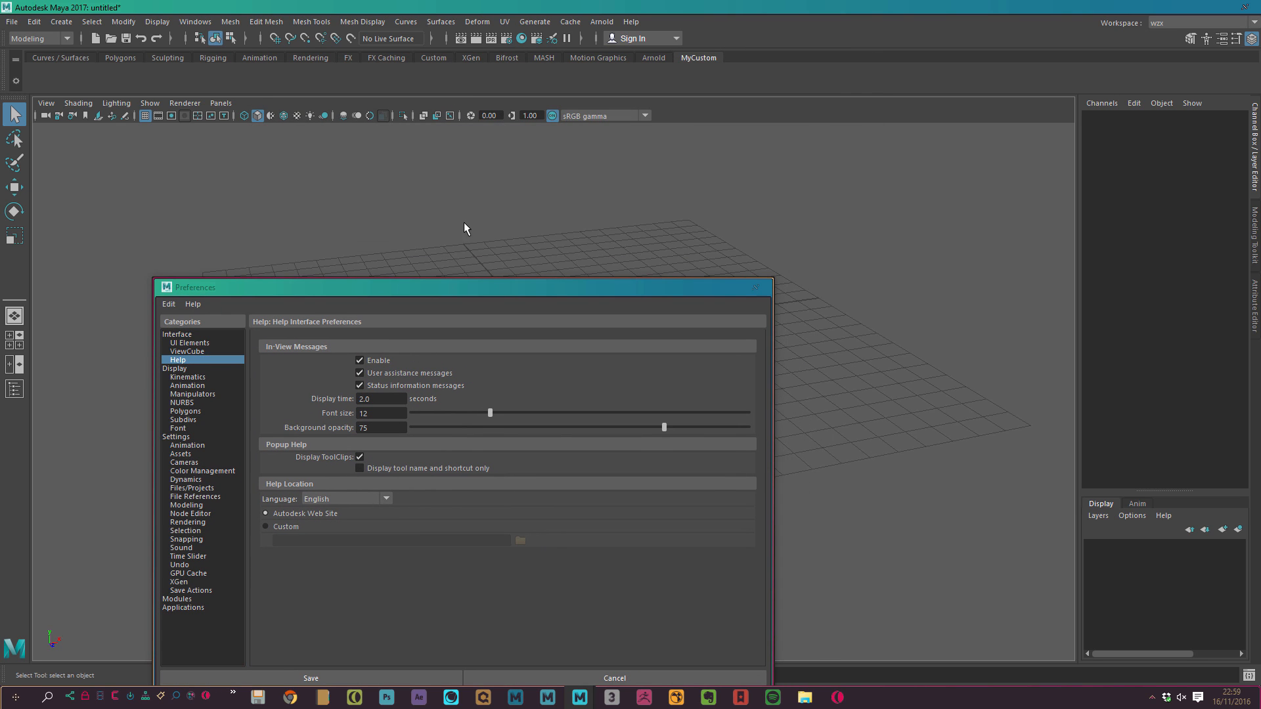
left_click_drag(728, 193, 675, 215, "alt")
key("4")
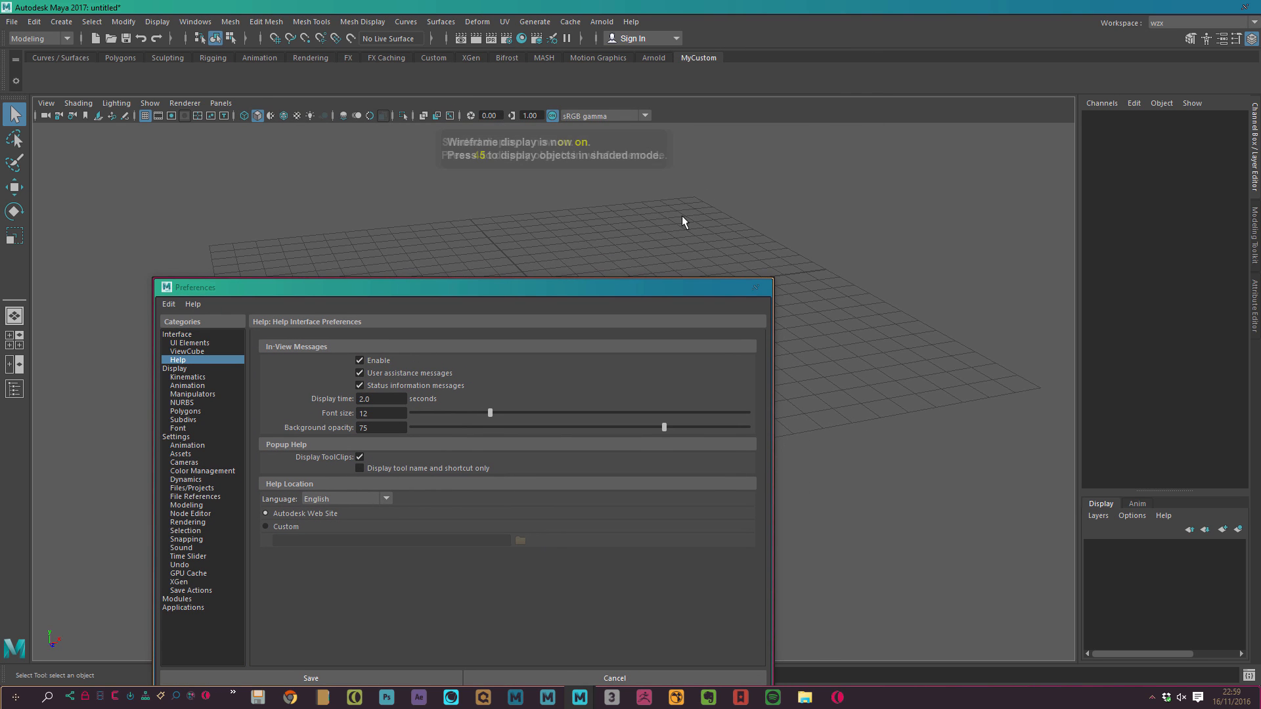
key("5")
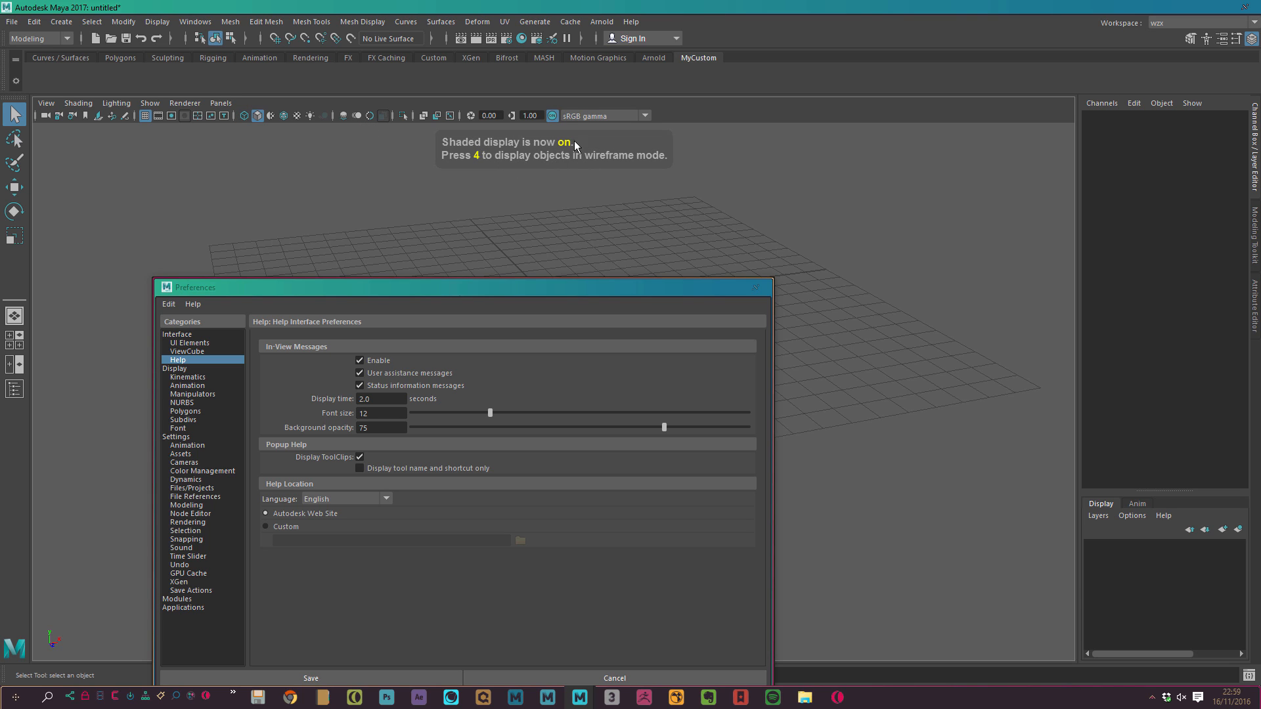
Disable Display ToolClips and in-view messages in the Help interface preferences and save the preferences
left_click_drag(447, 294, 435, 230)
left_click(360, 456)
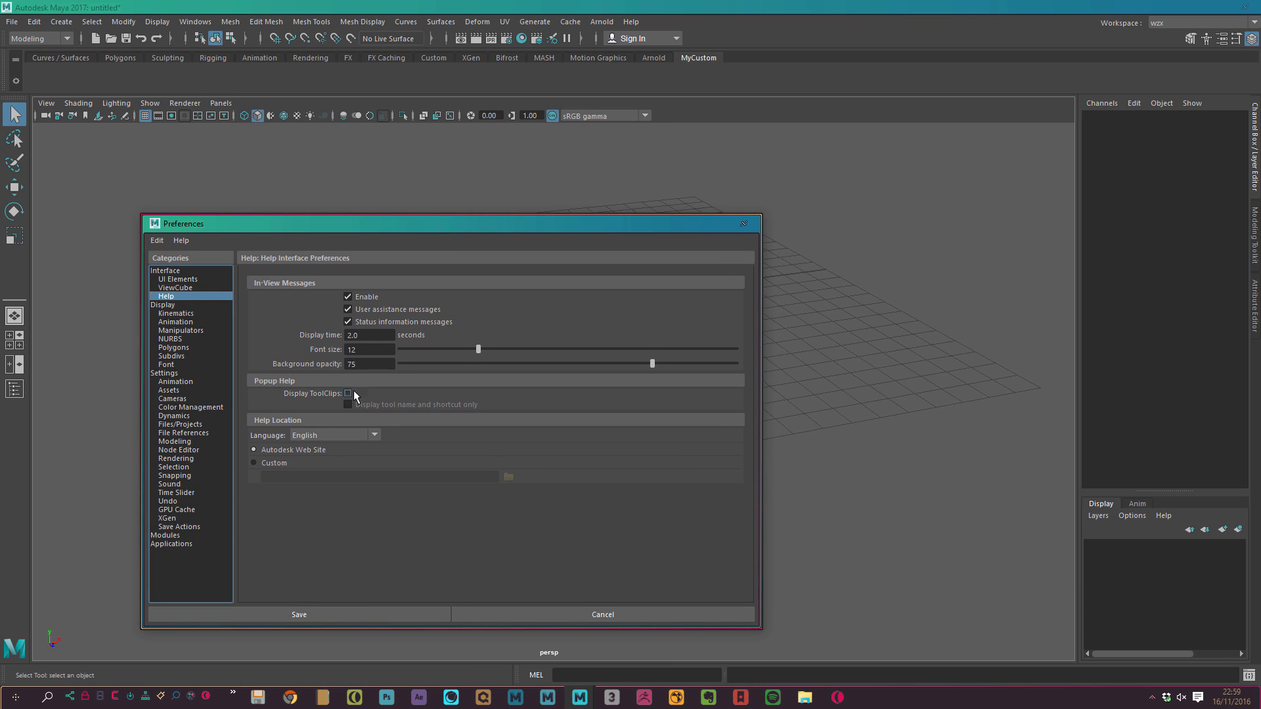
left_click(504, 185)
key("5")
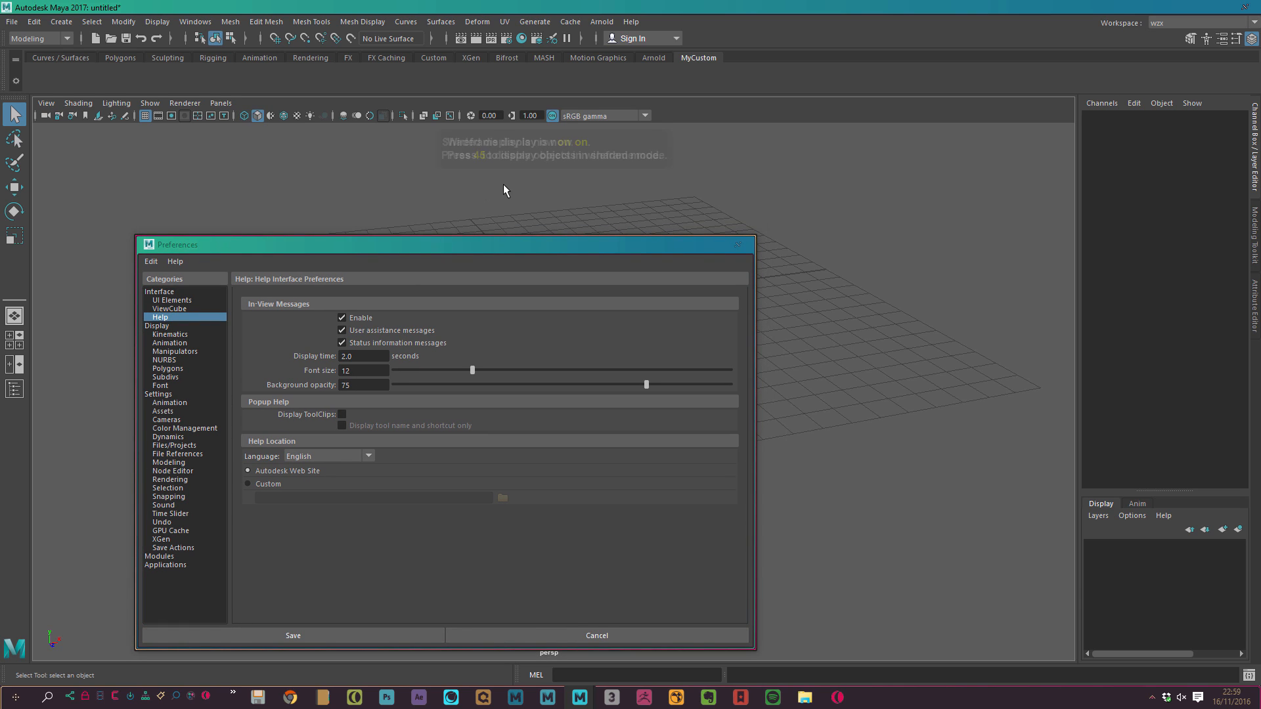
left_click(353, 313)
left_click(450, 198)
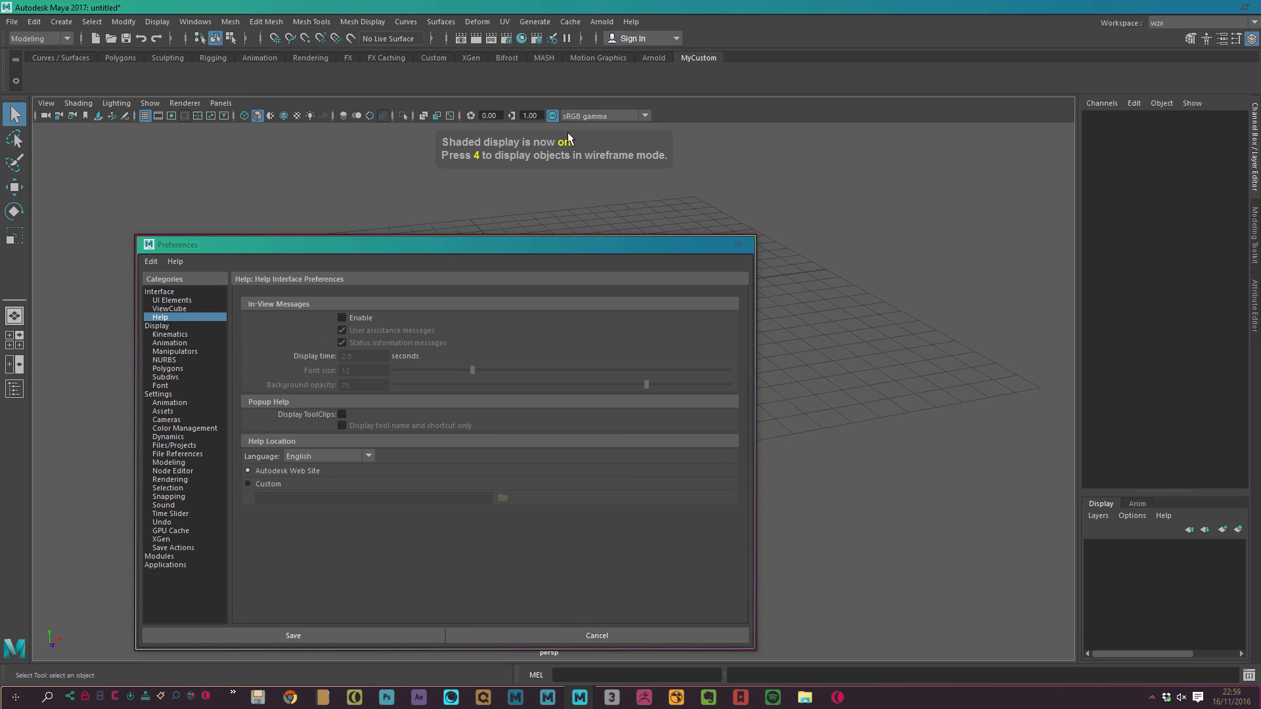
key("4")
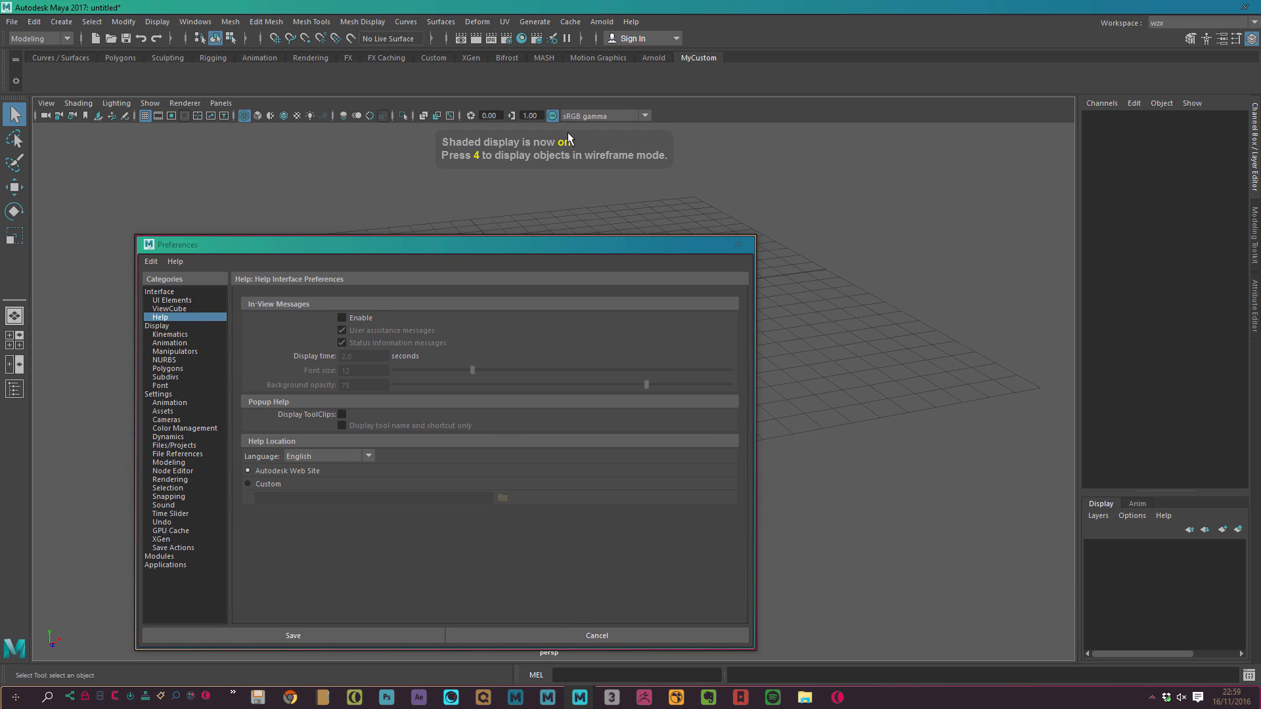
left_click(381, 632)
Alternate the viewport between shaded and wireframe display to check the in-view message setting, ending in wireframe
key("5")
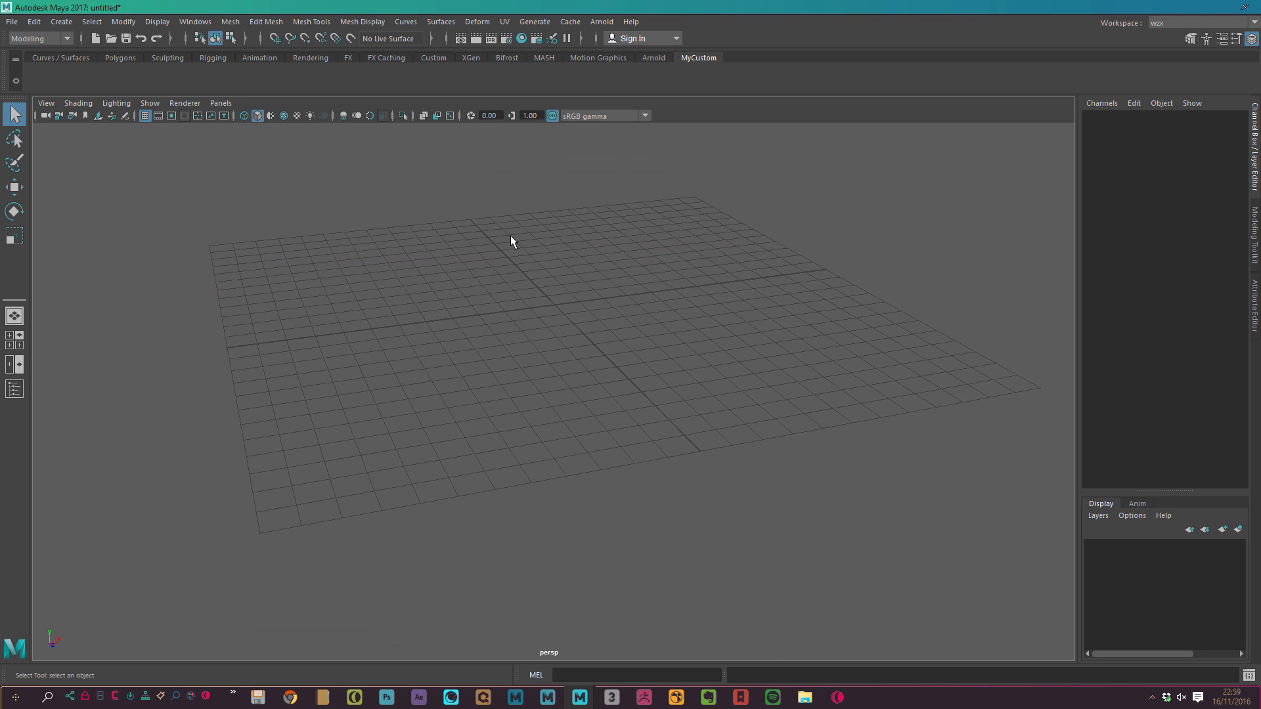
key("4")
key("5")
key("4")
Reopen Preferences and examine the general Display settings, including the rendering engine choices for Viewport 2.0
left_click(195, 22)
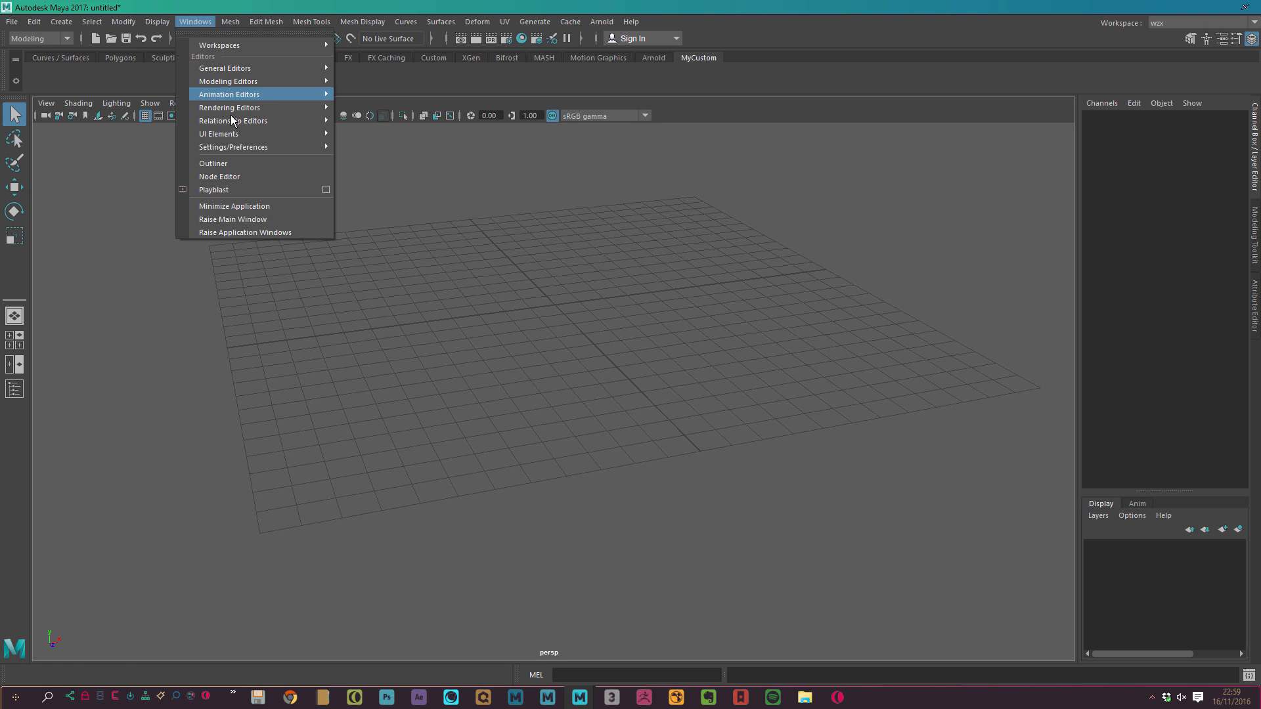
mouse_move(326, 148)
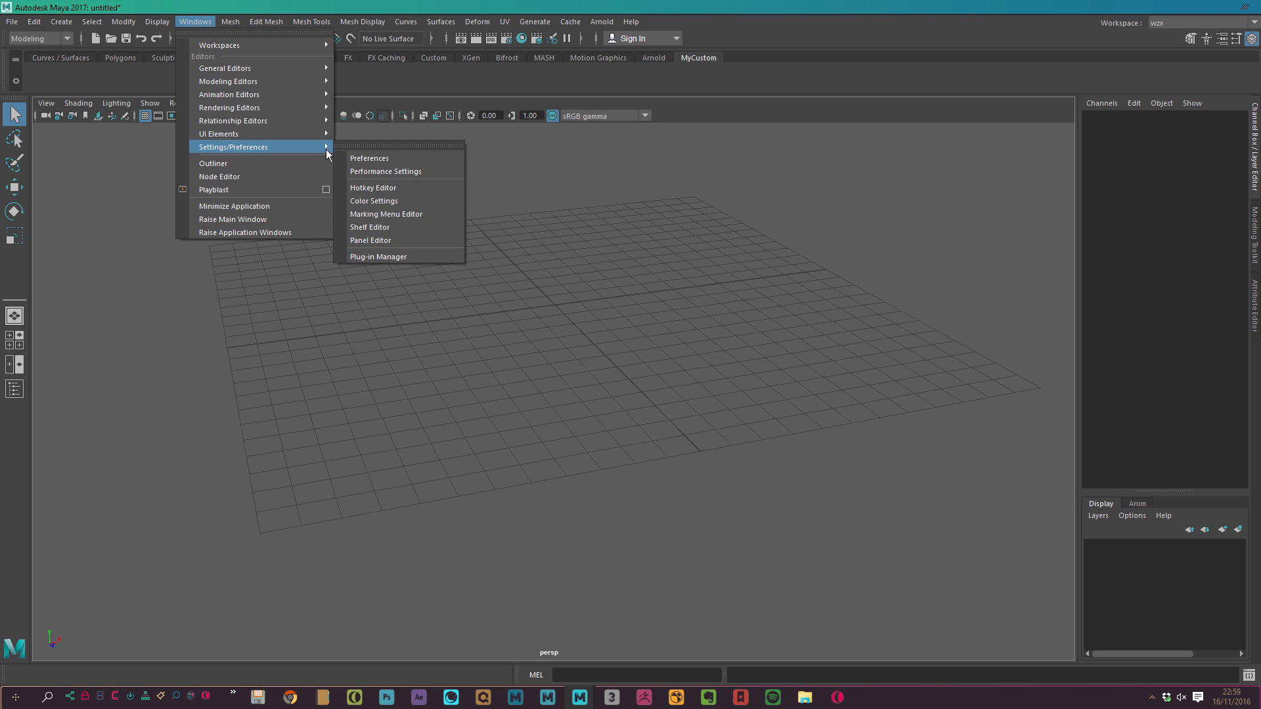
left_click(374, 157)
left_click_drag(242, 238, 267, 151)
left_click(204, 239)
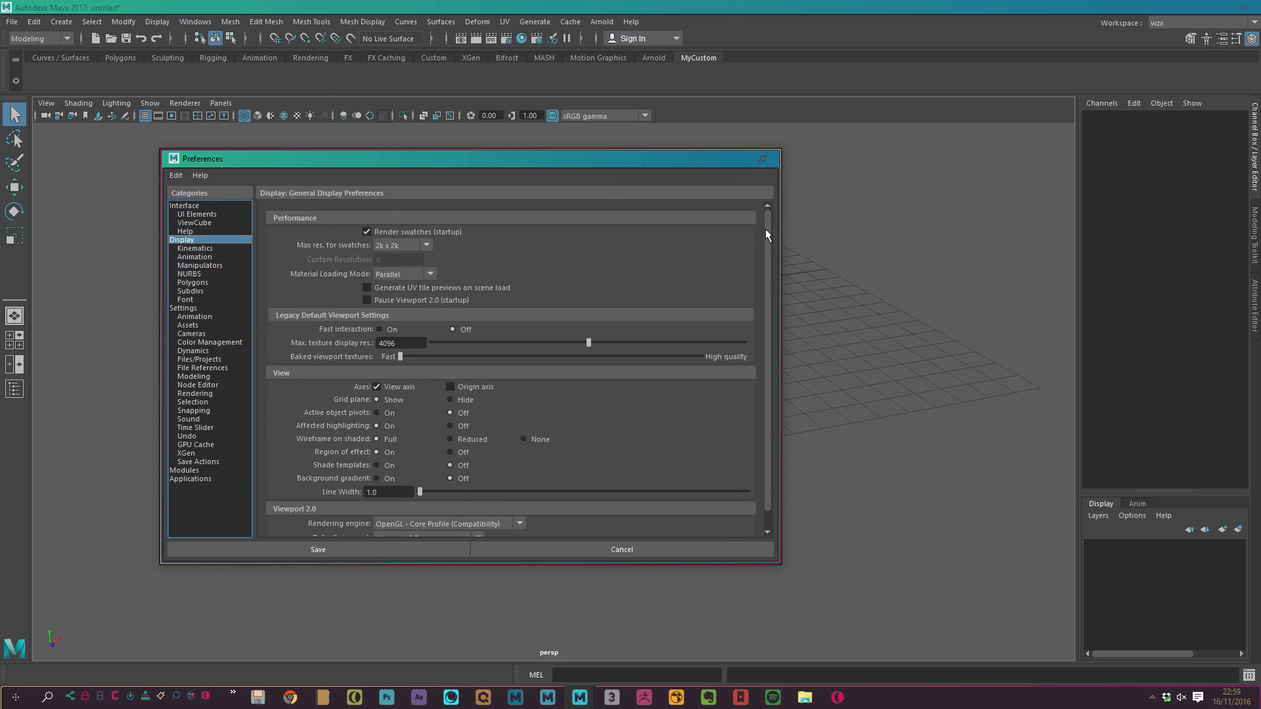
scroll(766, 228, "down", 1)
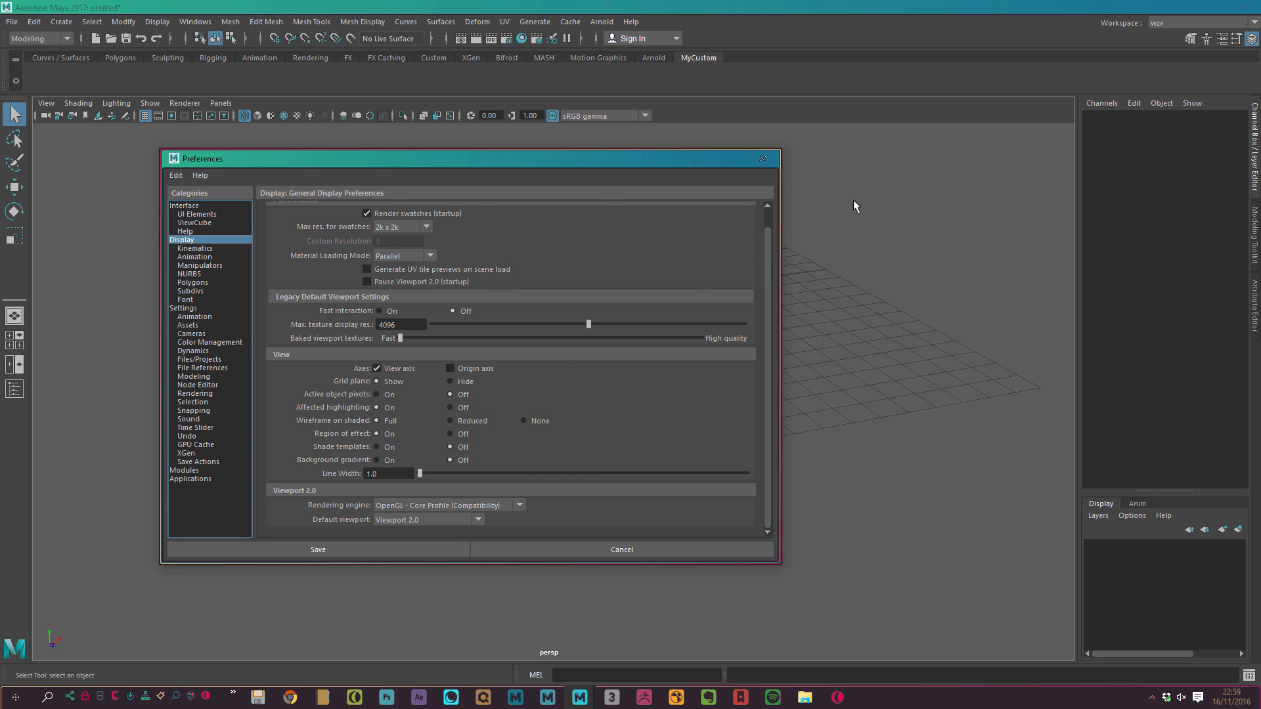
left_click(410, 505)
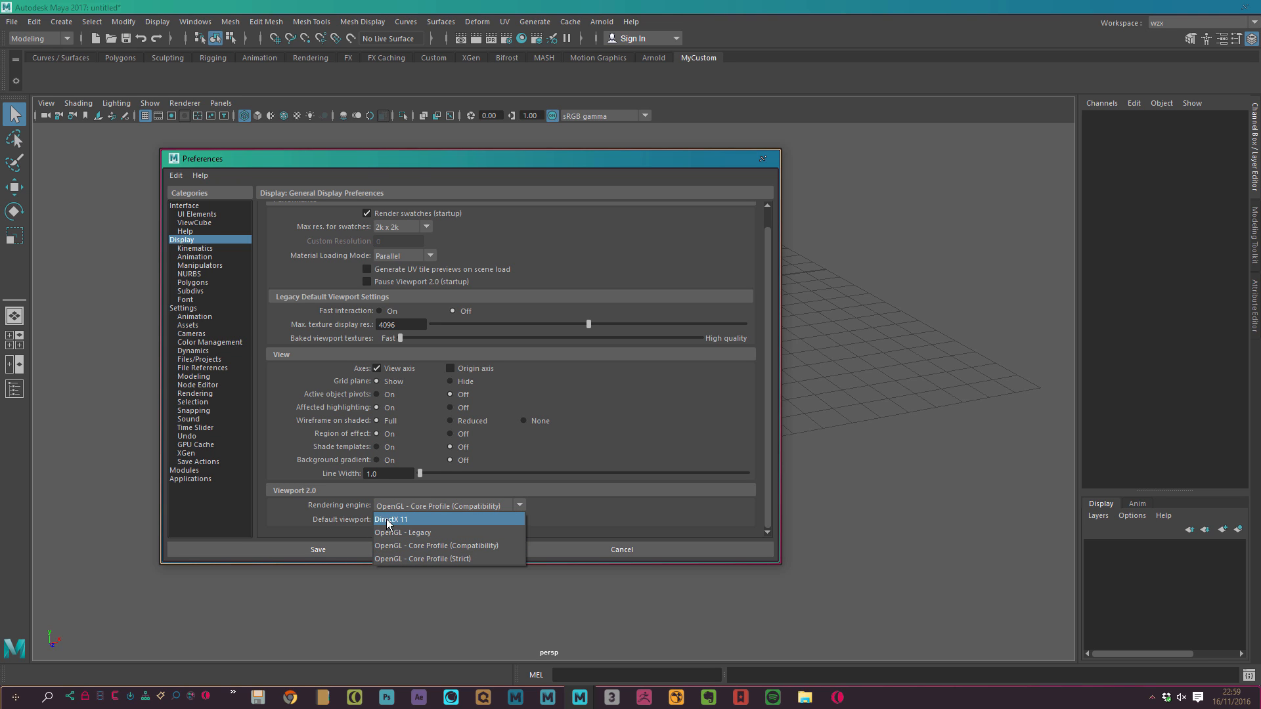
left_click(341, 515)
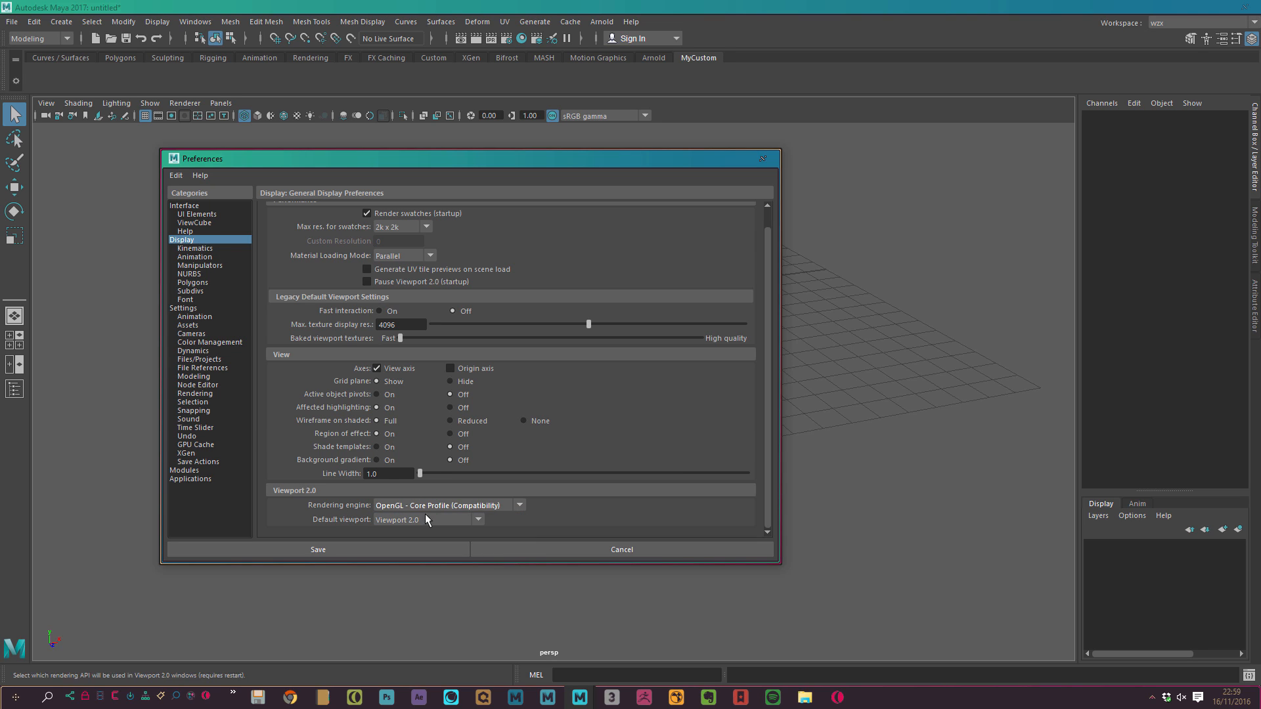
Look through the Animation, Manipulators, NURBS, Polygons and Subdivs display preferences
left_click(210, 257)
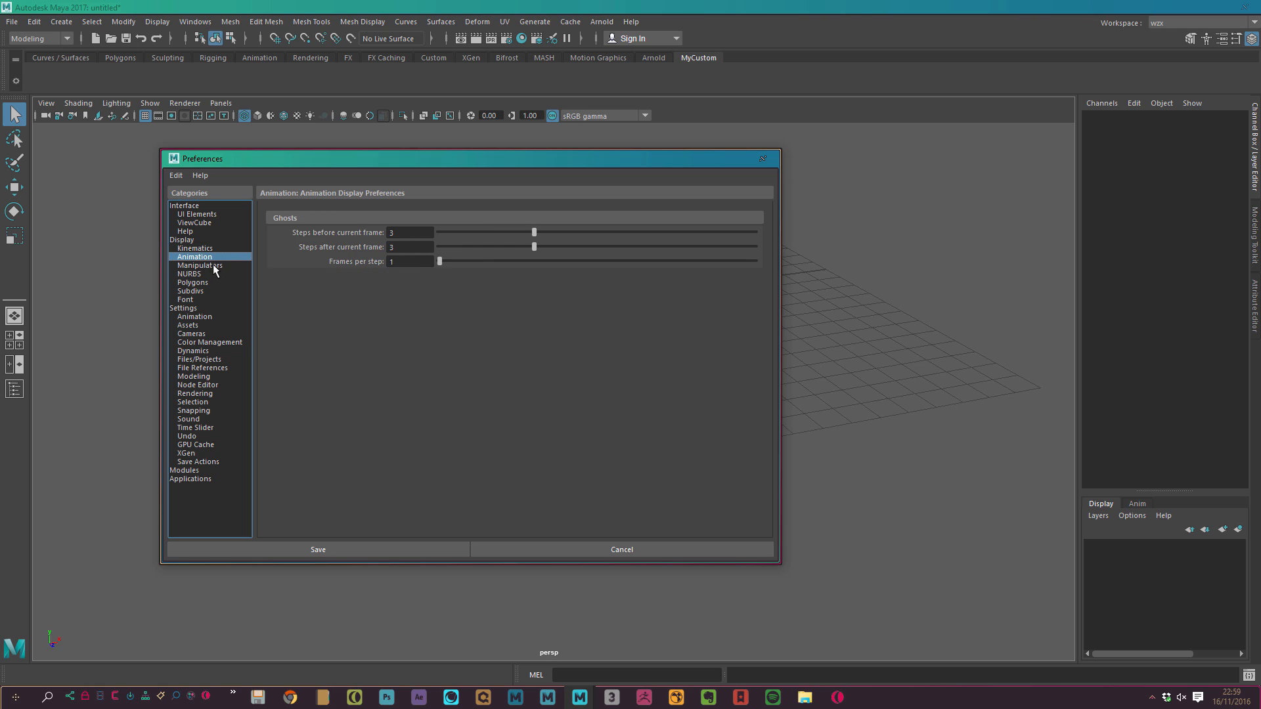
left_click(217, 266)
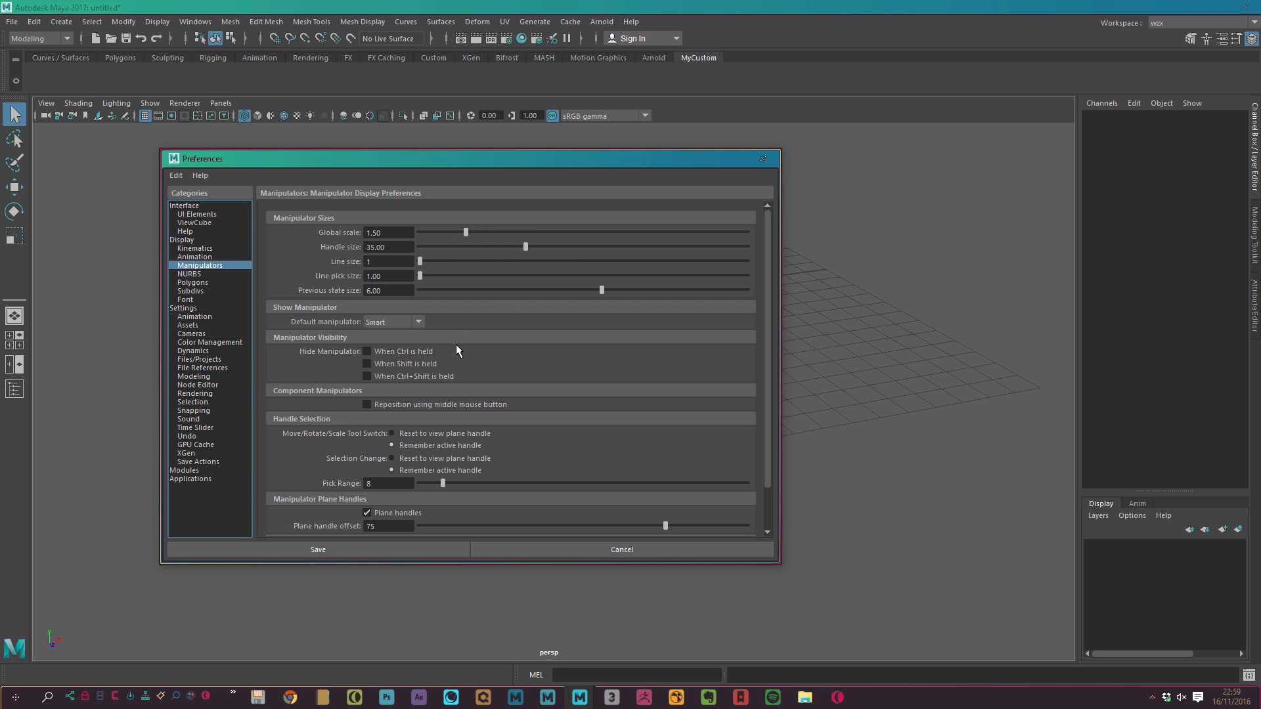
left_click(199, 274)
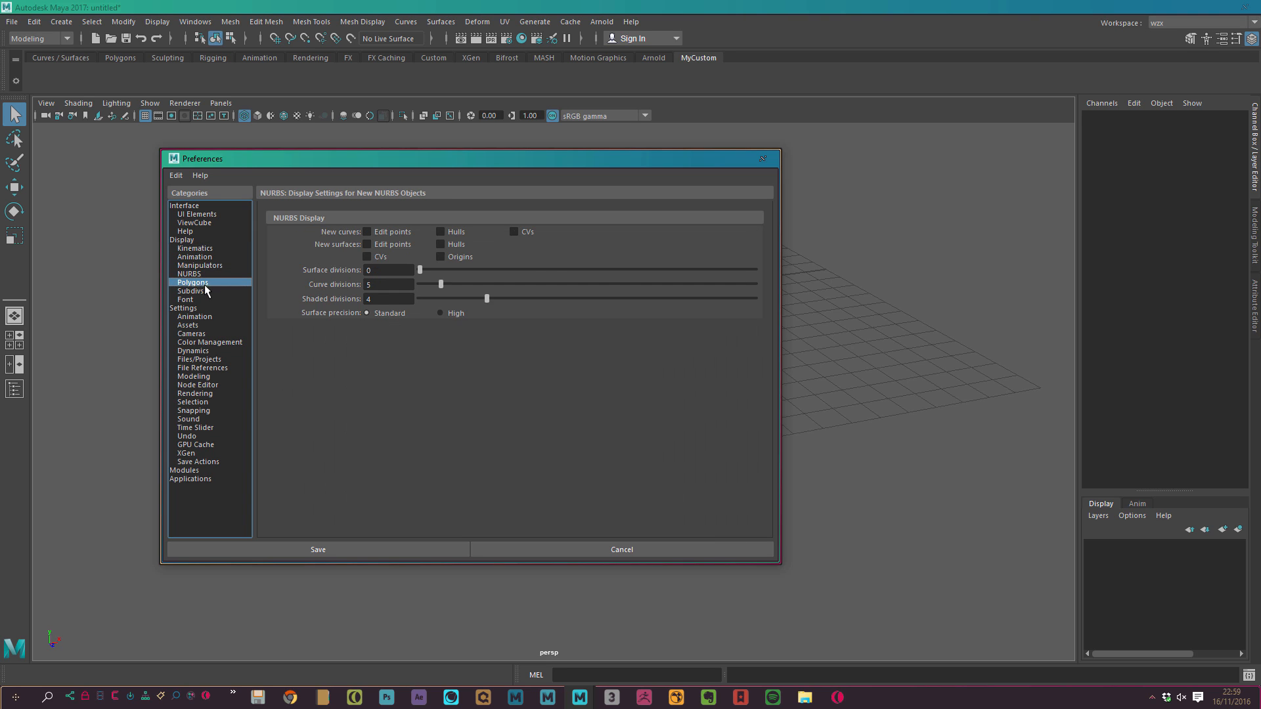
left_click(205, 283)
left_click(200, 291)
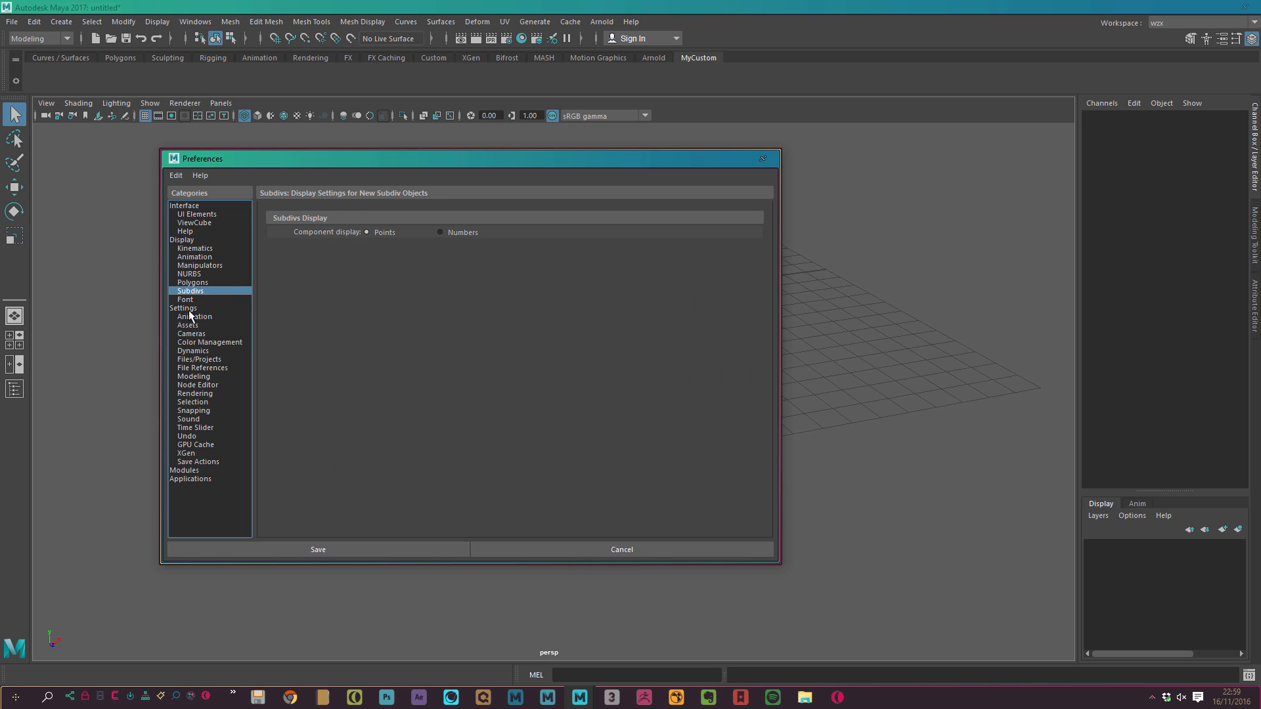
Set the working time unit to PAL (25 fps) in the general Settings preferences
left_click(189, 308)
left_click(407, 294)
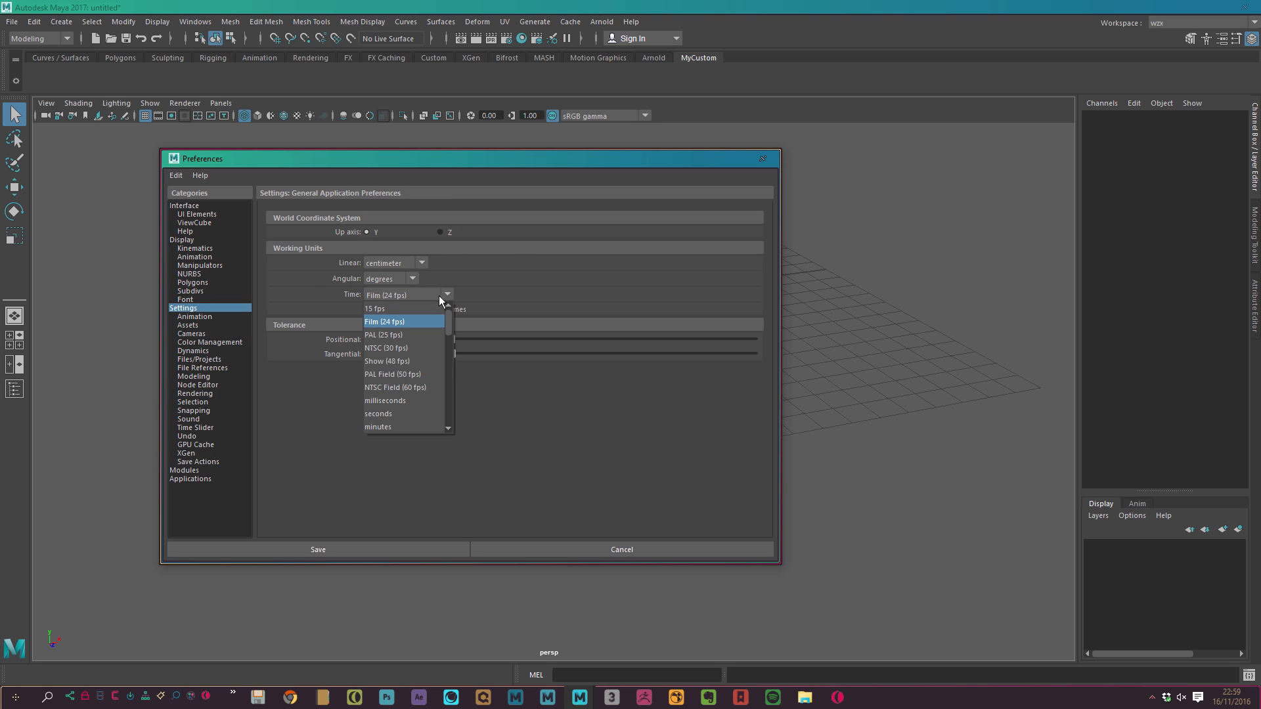
left_click(381, 335)
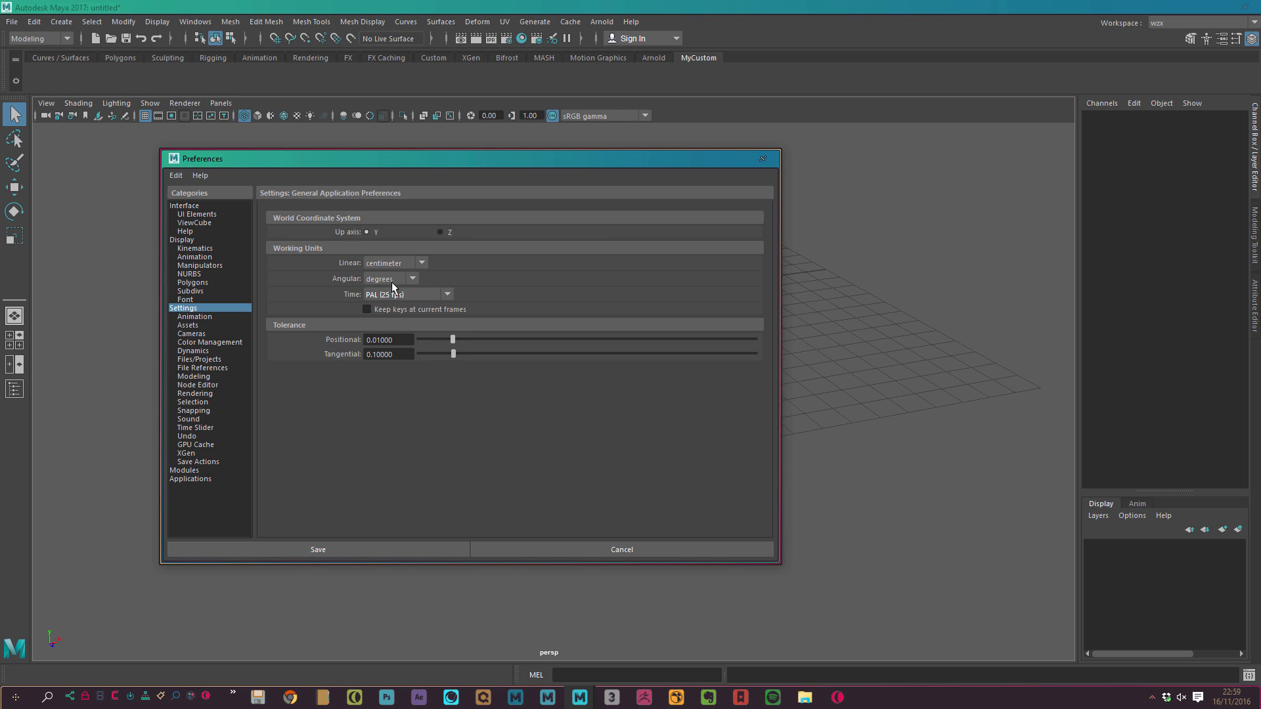
Look through the Animation, Assets, Cameras, Color Management and Dynamics categories under the Settings preferences
left_click(210, 318)
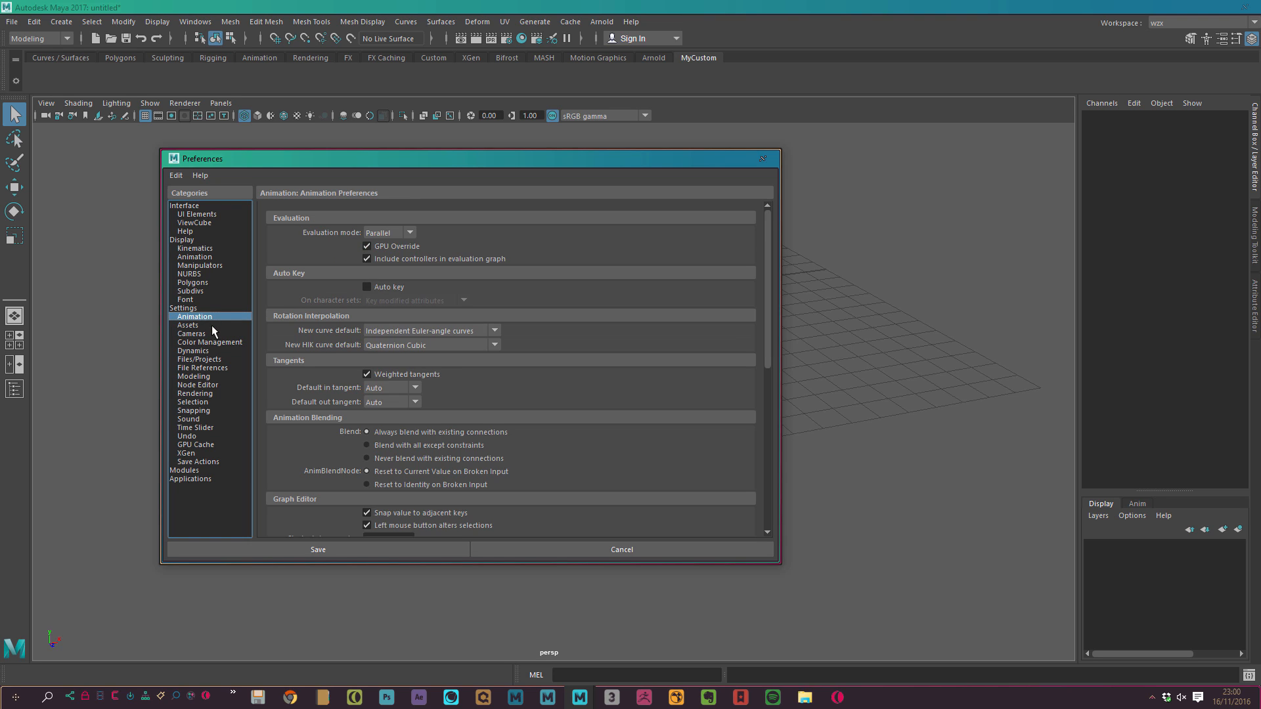
left_click(213, 326)
left_click(211, 333)
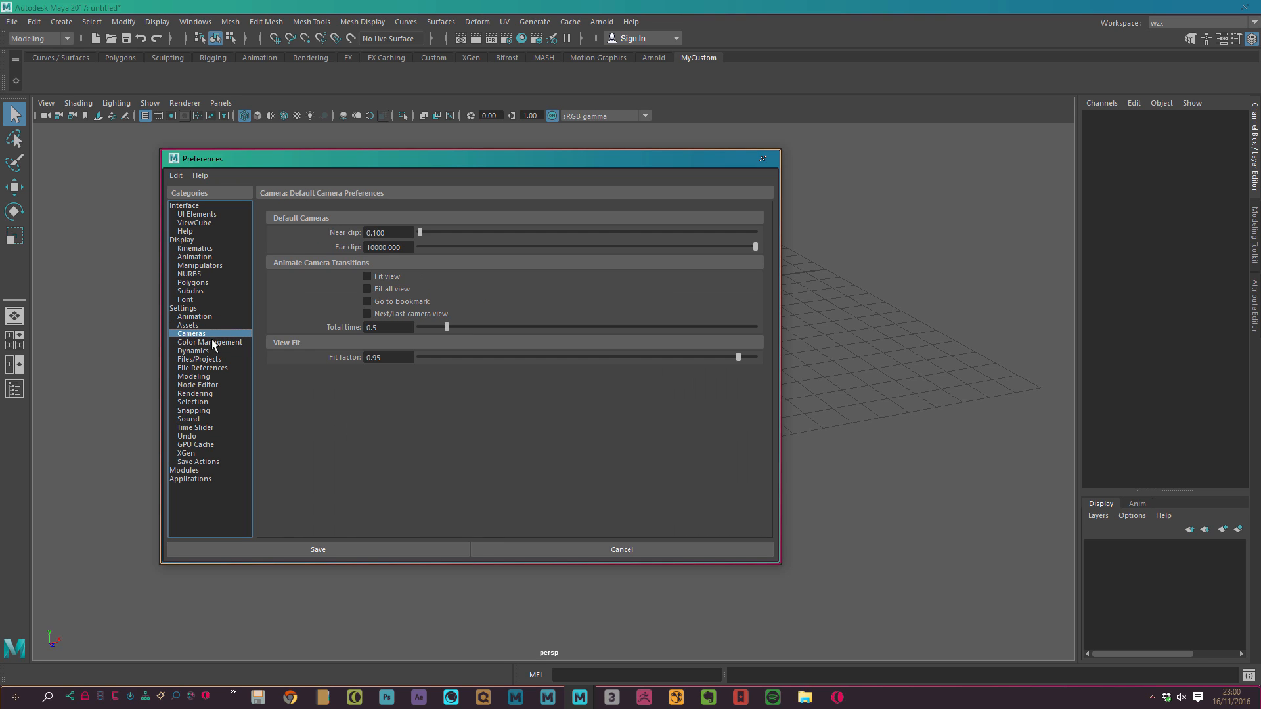
left_click(211, 341)
left_click(211, 335)
left_click(220, 343)
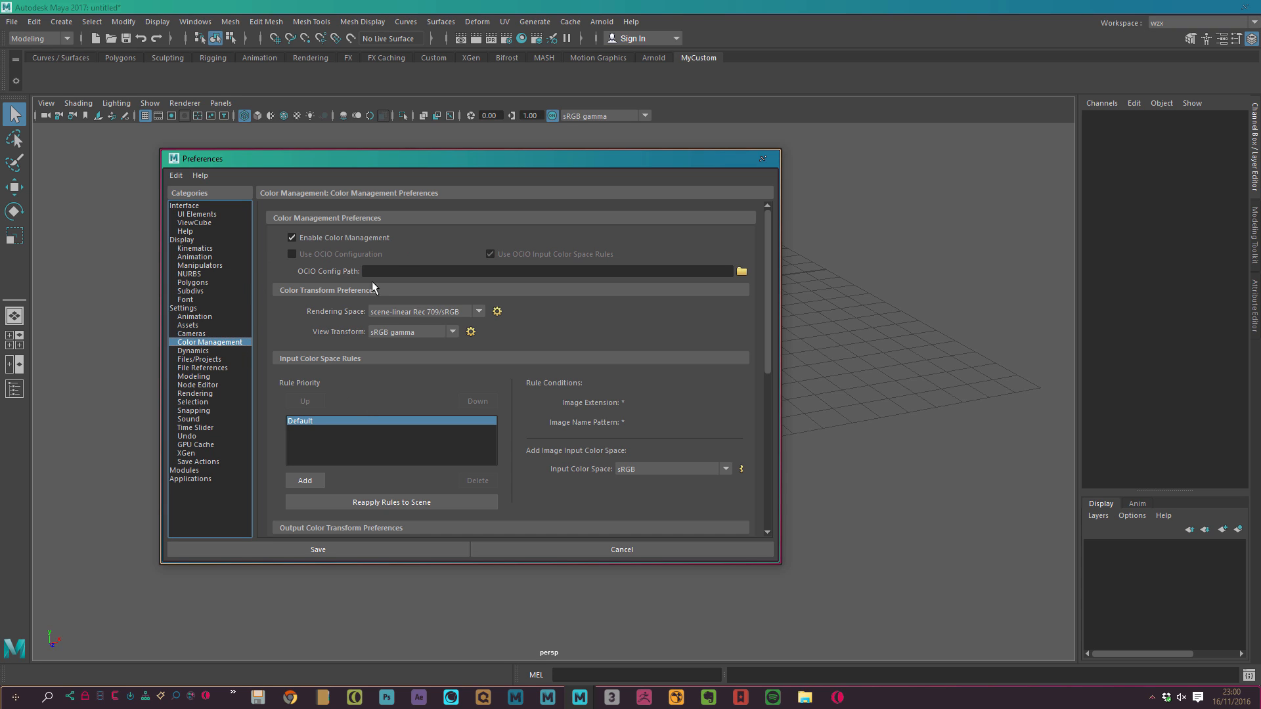
left_click(219, 352)
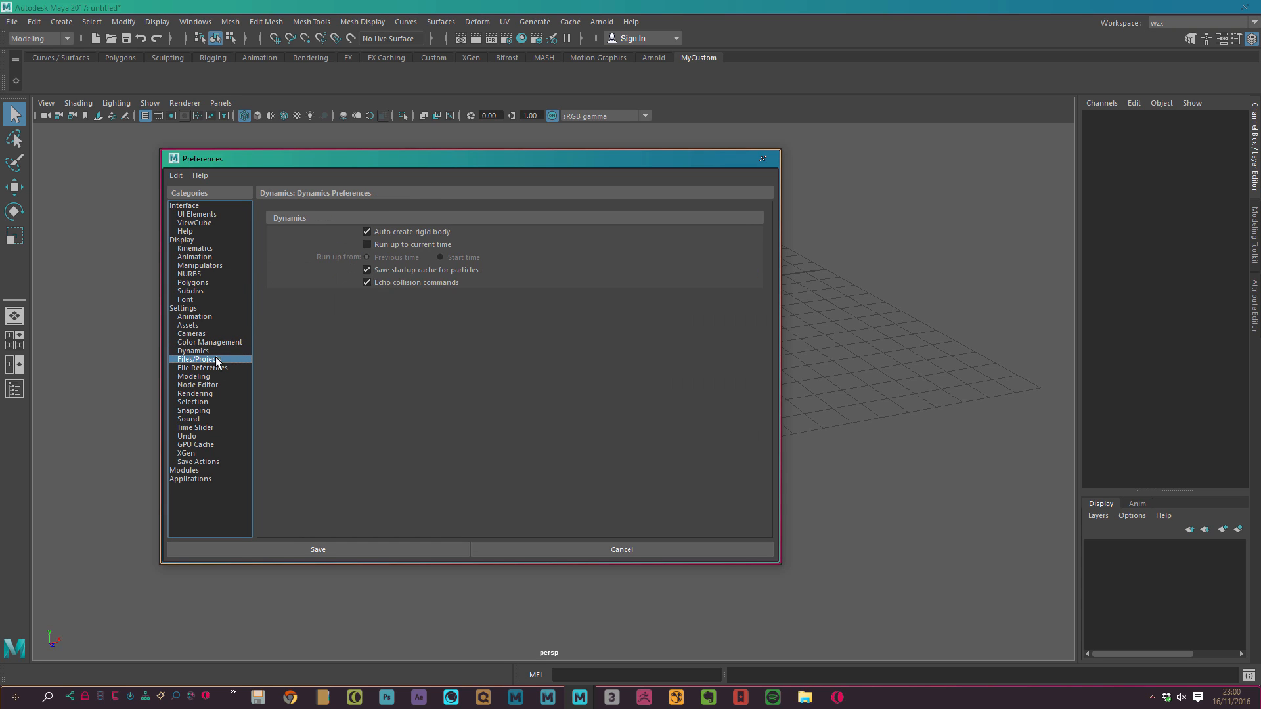
Examine the Files/Projects preferences, including the AutoSave, file compression and file dialog options
left_click(227, 361)
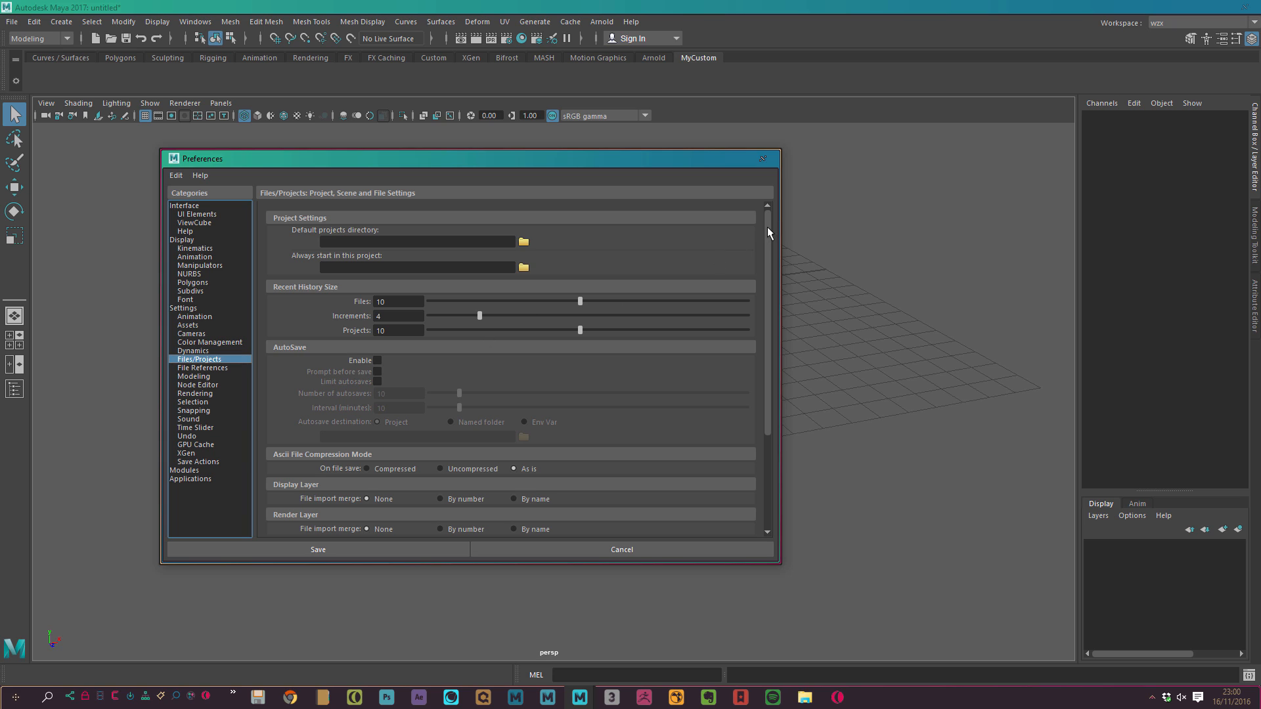
scroll(410, 310, "down", 2)
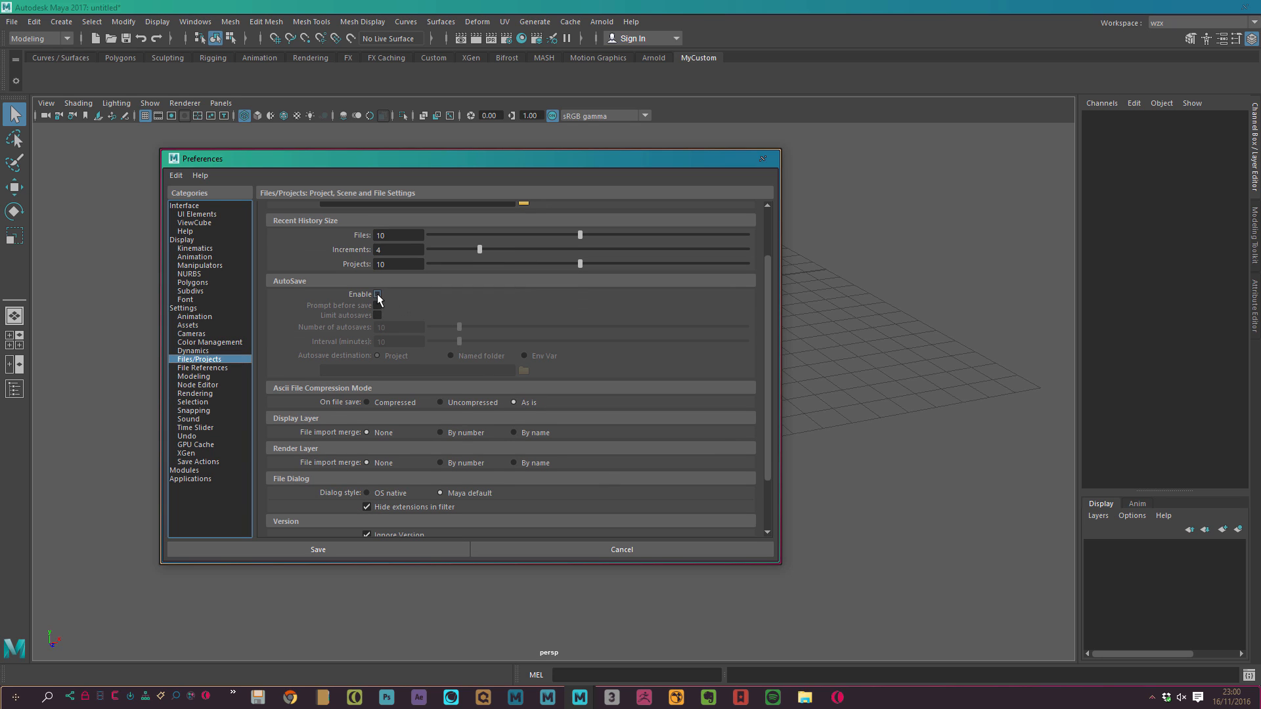
left_click_drag(770, 263, 769, 319)
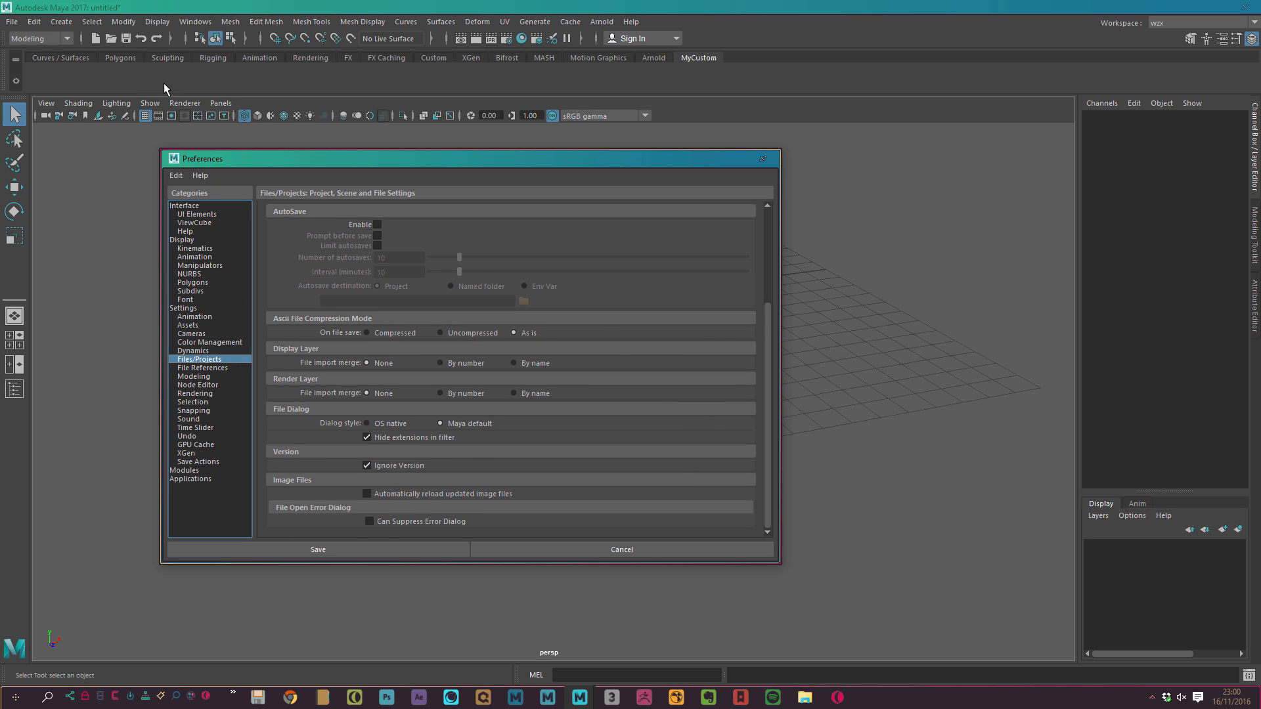
Compare Maya's default Open dialog with the system file explorer's quick-access folders, and close both windows
left_click(111, 43)
left_click_drag(443, 152, 441, 103)
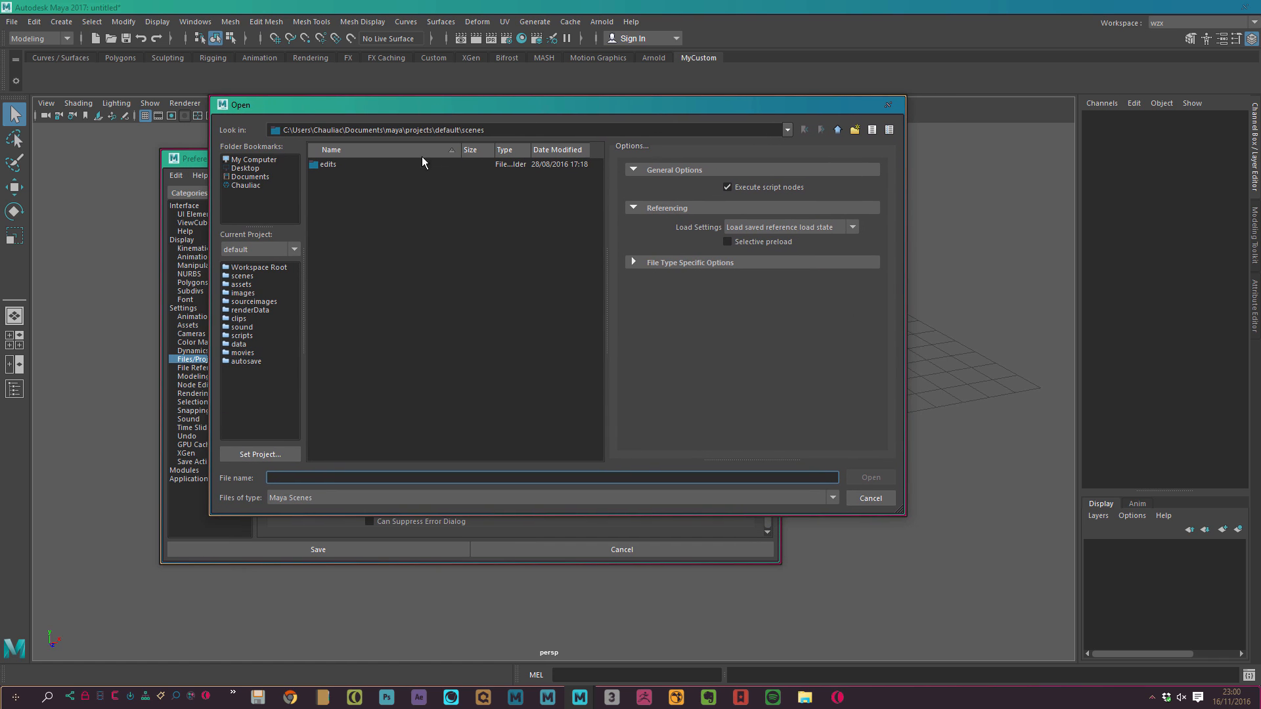
left_click_drag(403, 106, 472, 93)
left_click(805, 698)
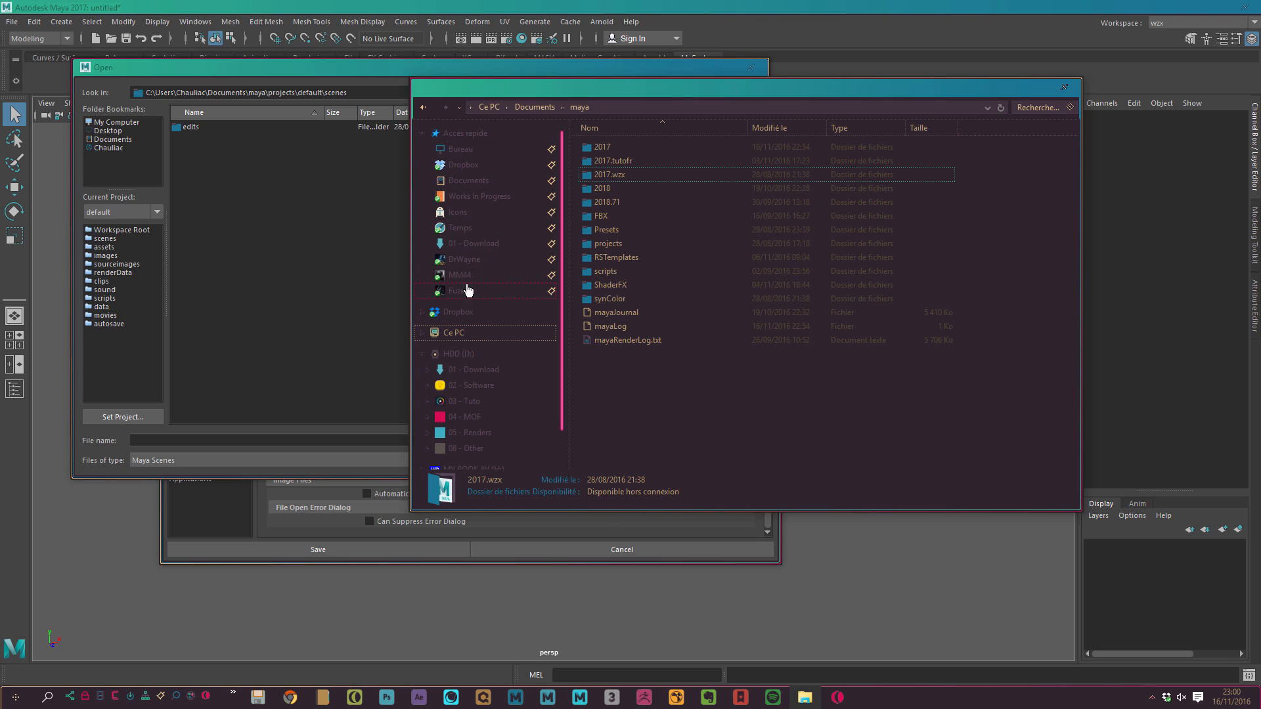
scroll(513, 249, "down", 1)
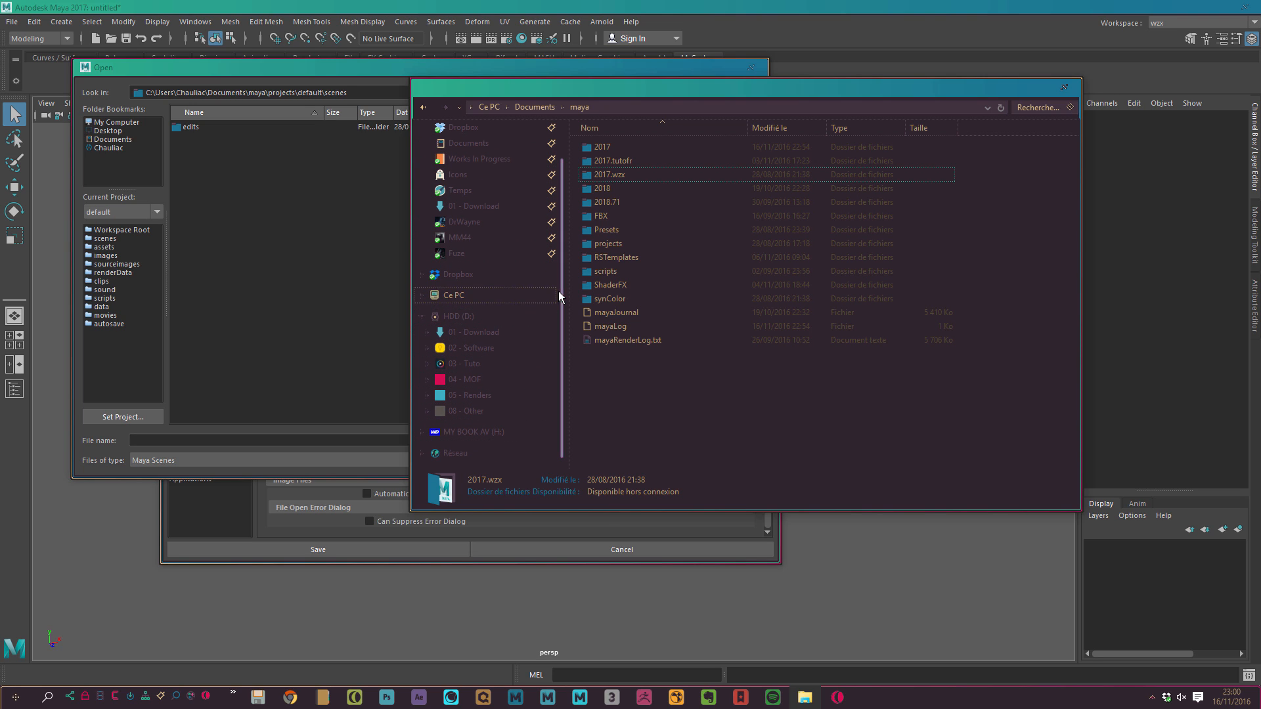
scroll(566, 238, "up", 1)
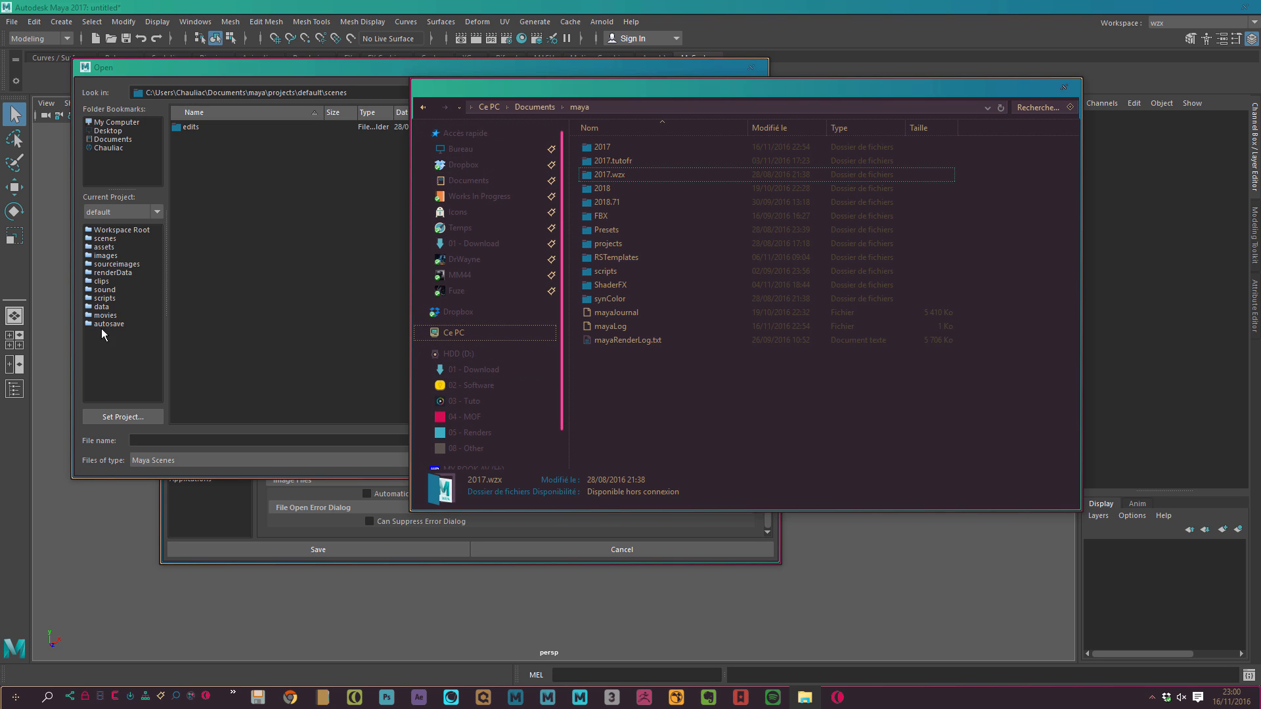
left_click(1064, 87)
left_click(751, 67)
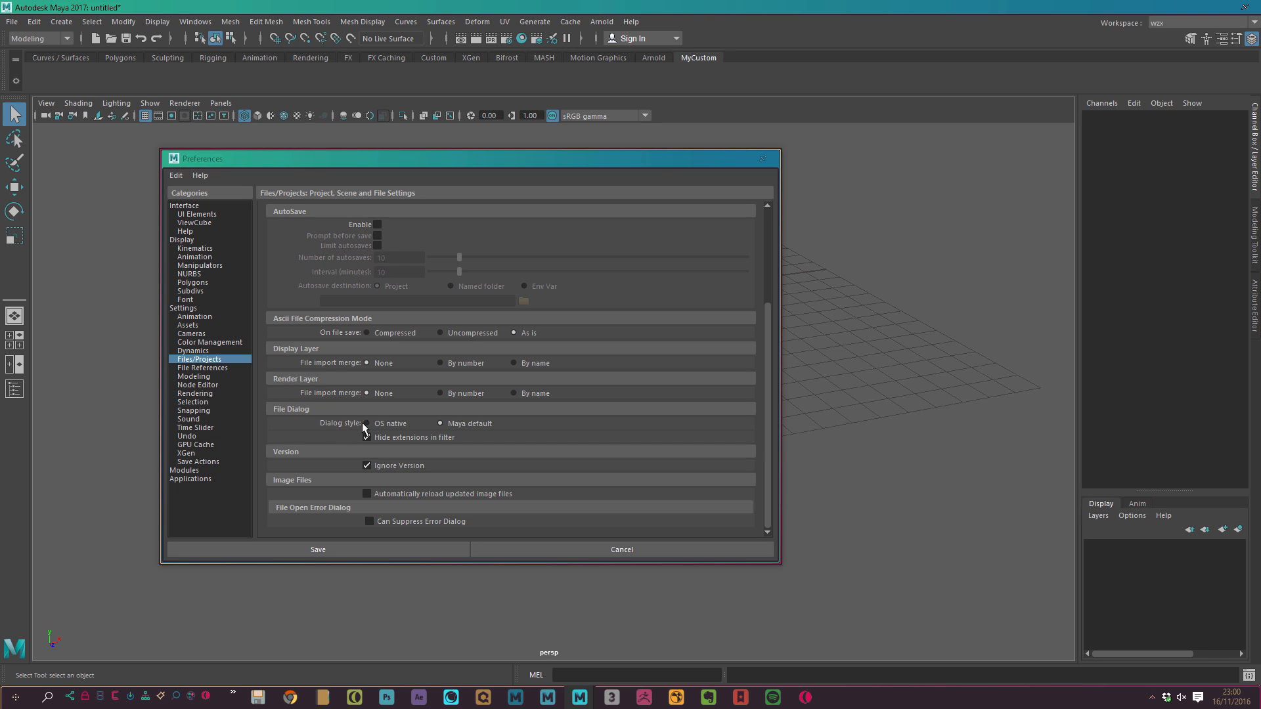
Set the file dialog style to OS native and enable automatic reloading of updated image files
left_click(378, 425)
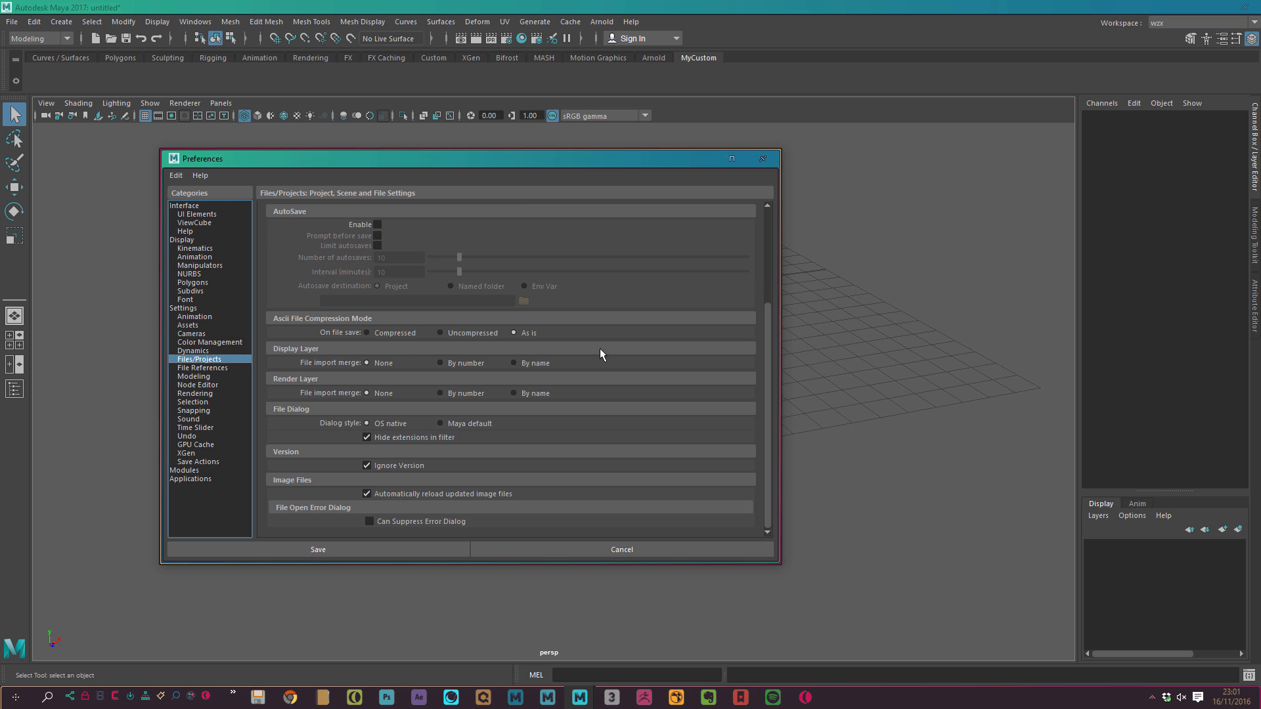
Look through the File References, Modeling, Node Editor, Rendering, Selection, Snapping and Sound preferences
left_click(207, 369)
left_click(233, 377)
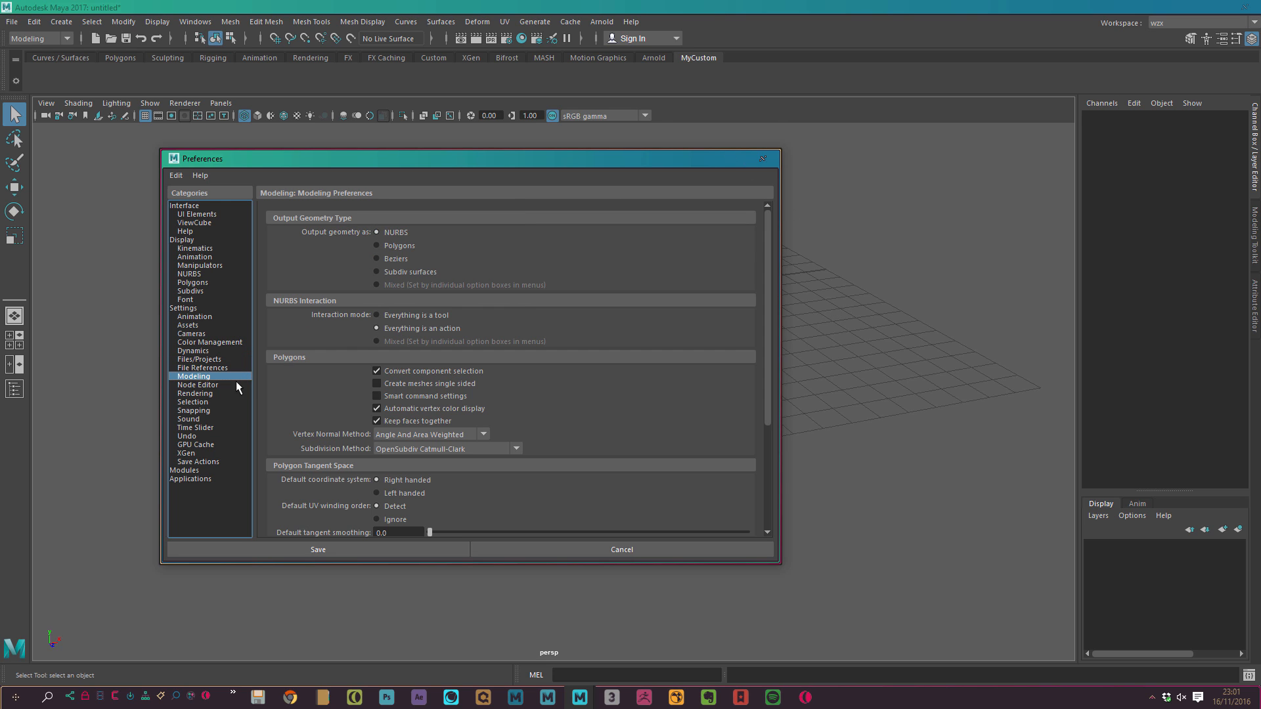
left_click(197, 385)
left_click(195, 394)
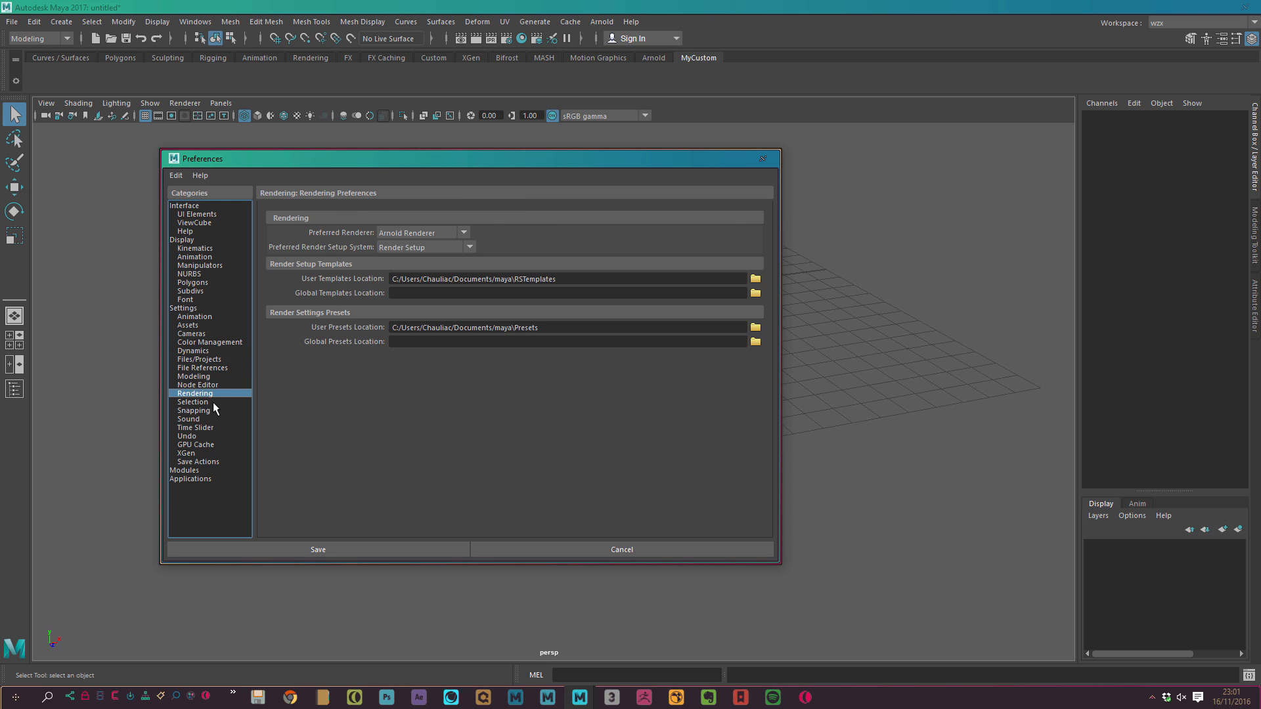
left_click(210, 401)
left_click(214, 410)
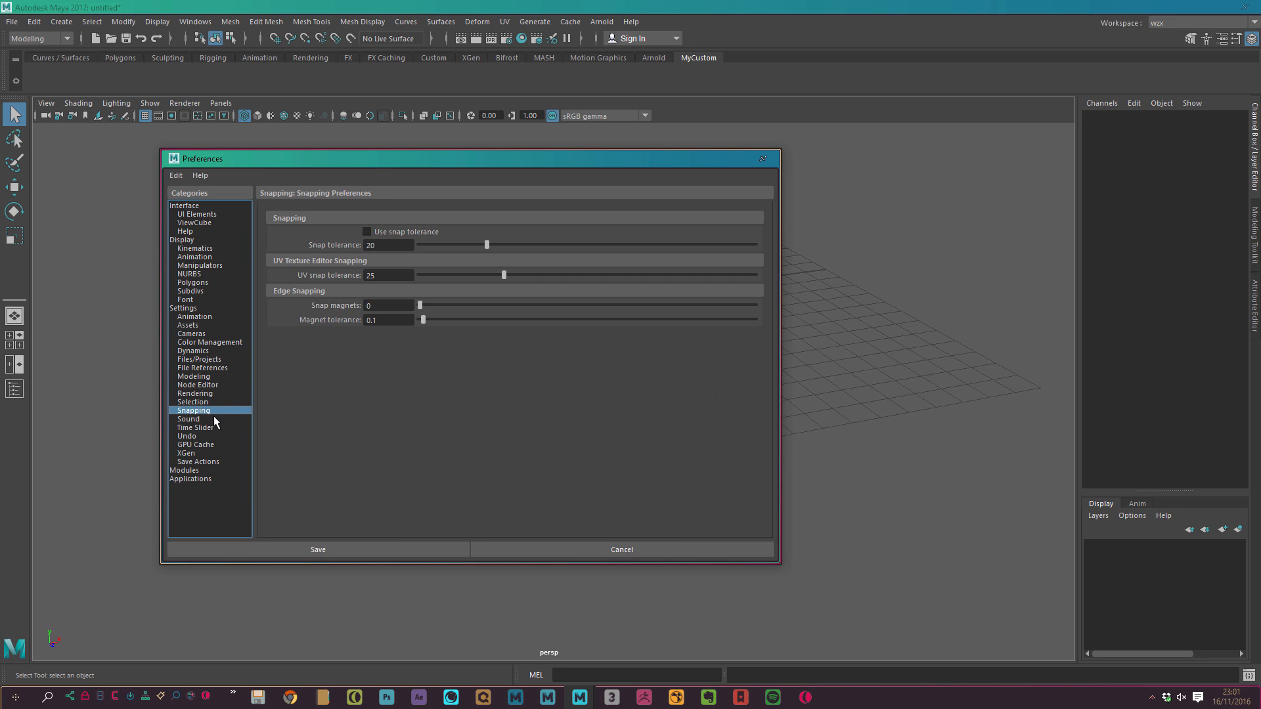
left_click(215, 420)
Set the Time Slider playback and animation ranges to 1–200 and the playback speed to Real-time
left_click(216, 429)
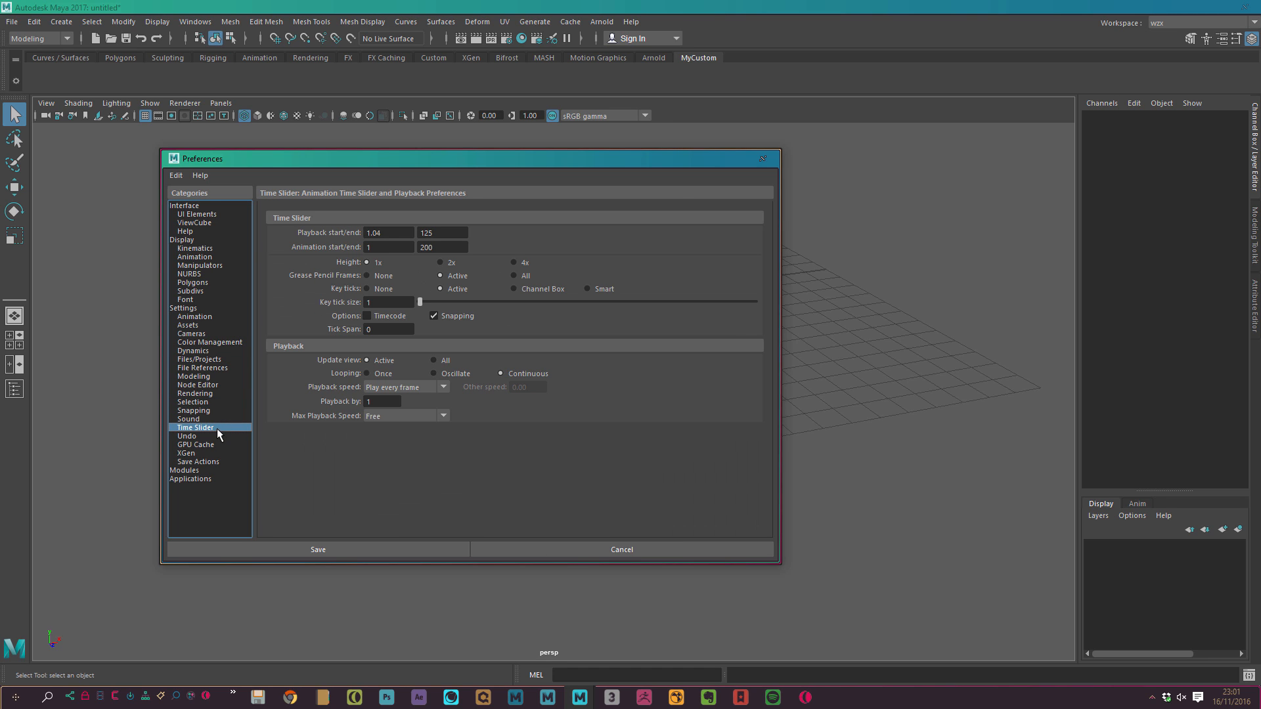
left_click_drag(391, 234, 351, 249)
type("1")
key("Tab")
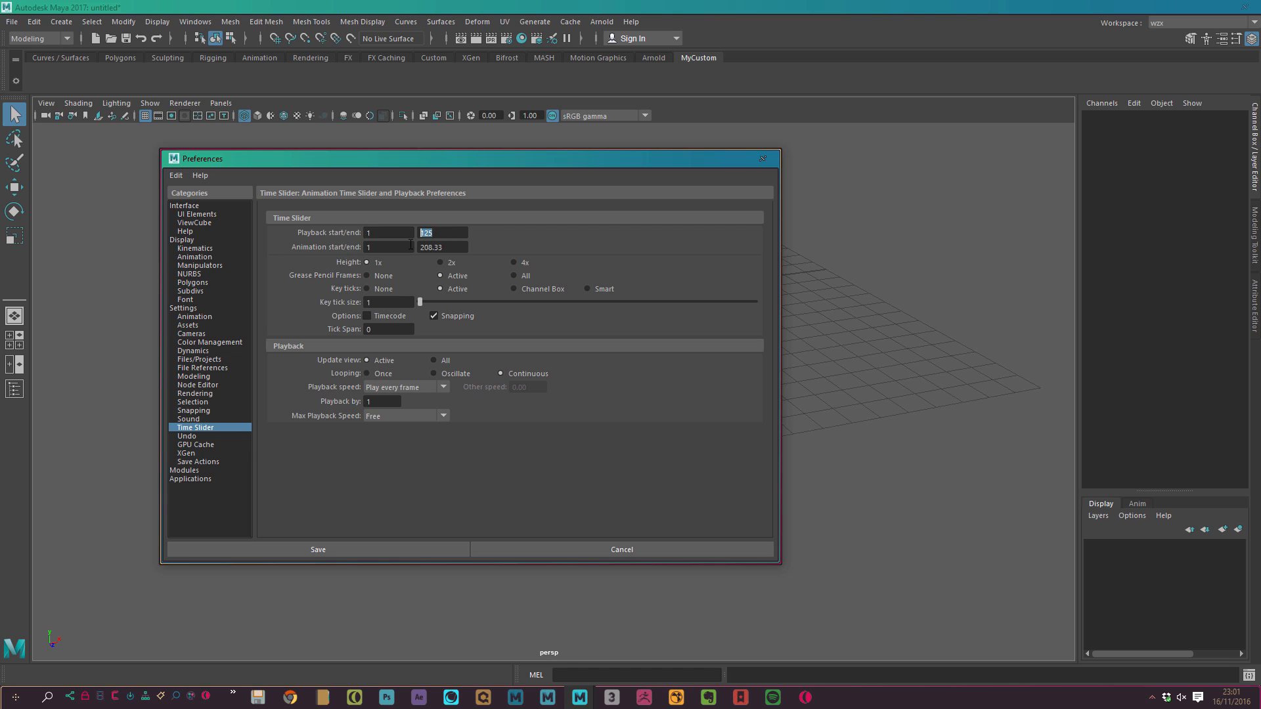
key("Tab")
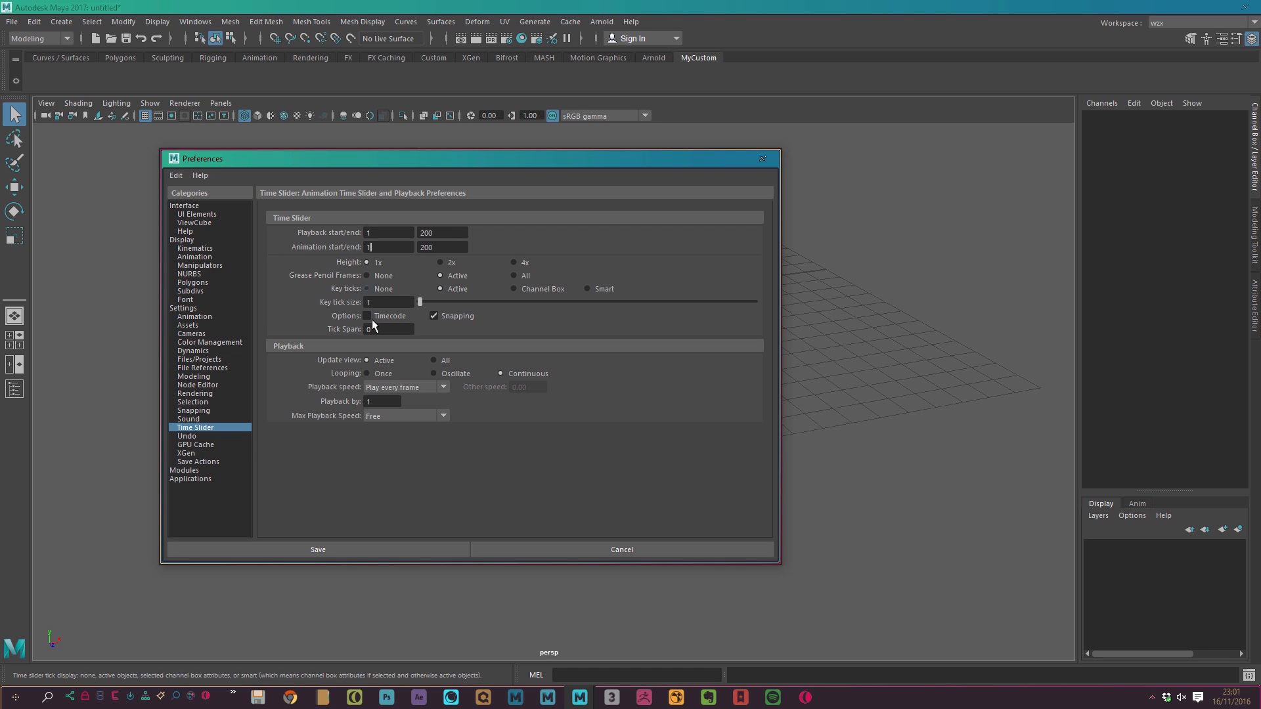
left_click(409, 392)
left_click(416, 416)
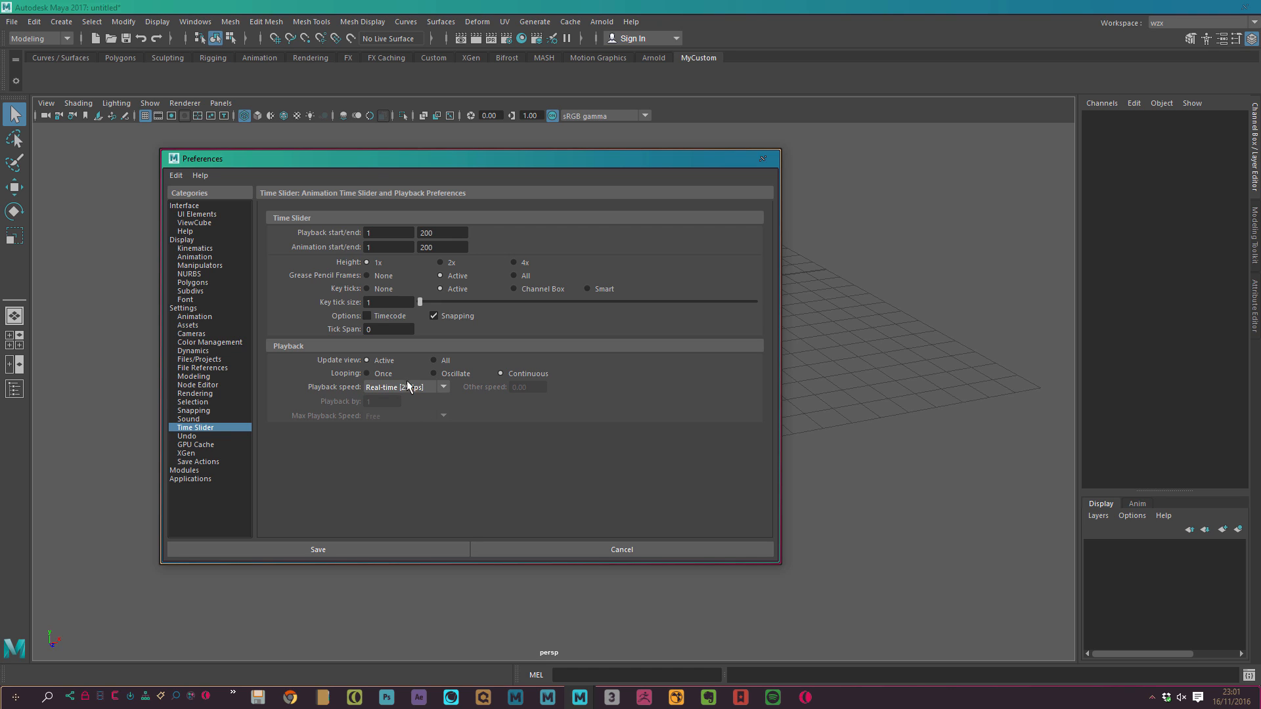
Set the finite undo queue size to 200 in the Undo preferences
left_click(227, 437)
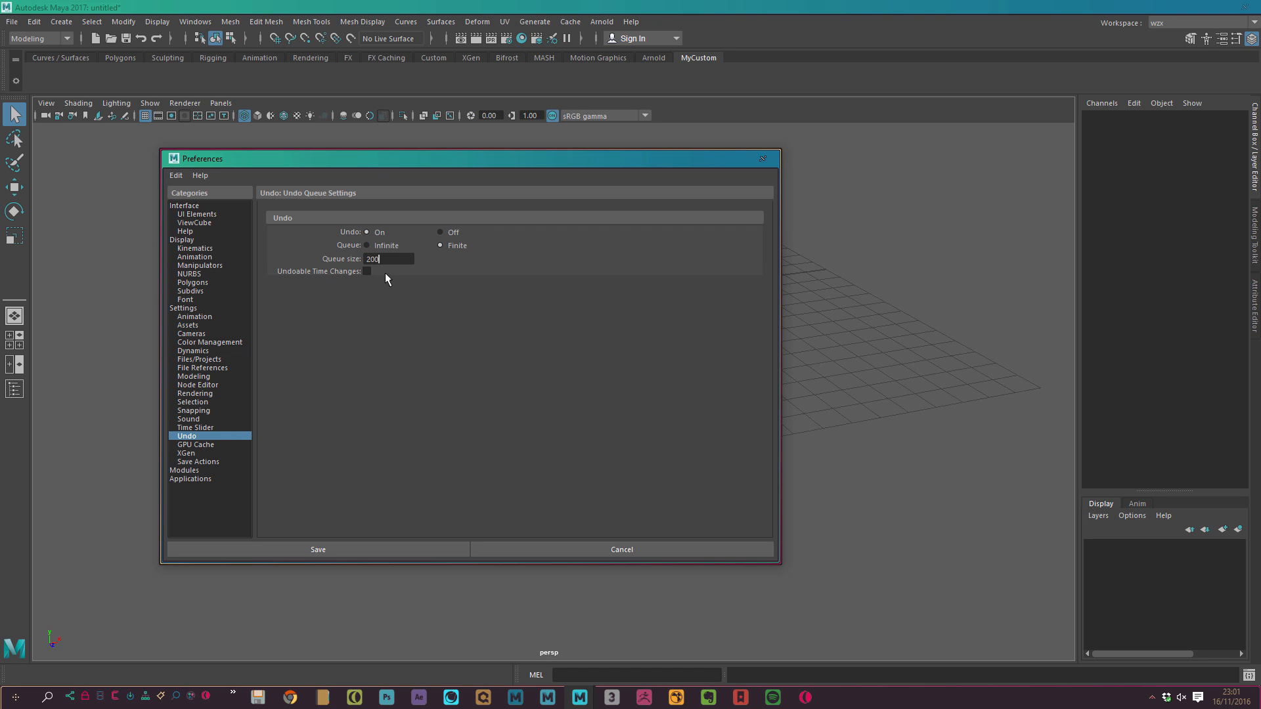
Review the GPU Cache, XGen, Save Actions, Modules and Applications categories, and save the preferences
left_click(222, 454)
left_click(216, 445)
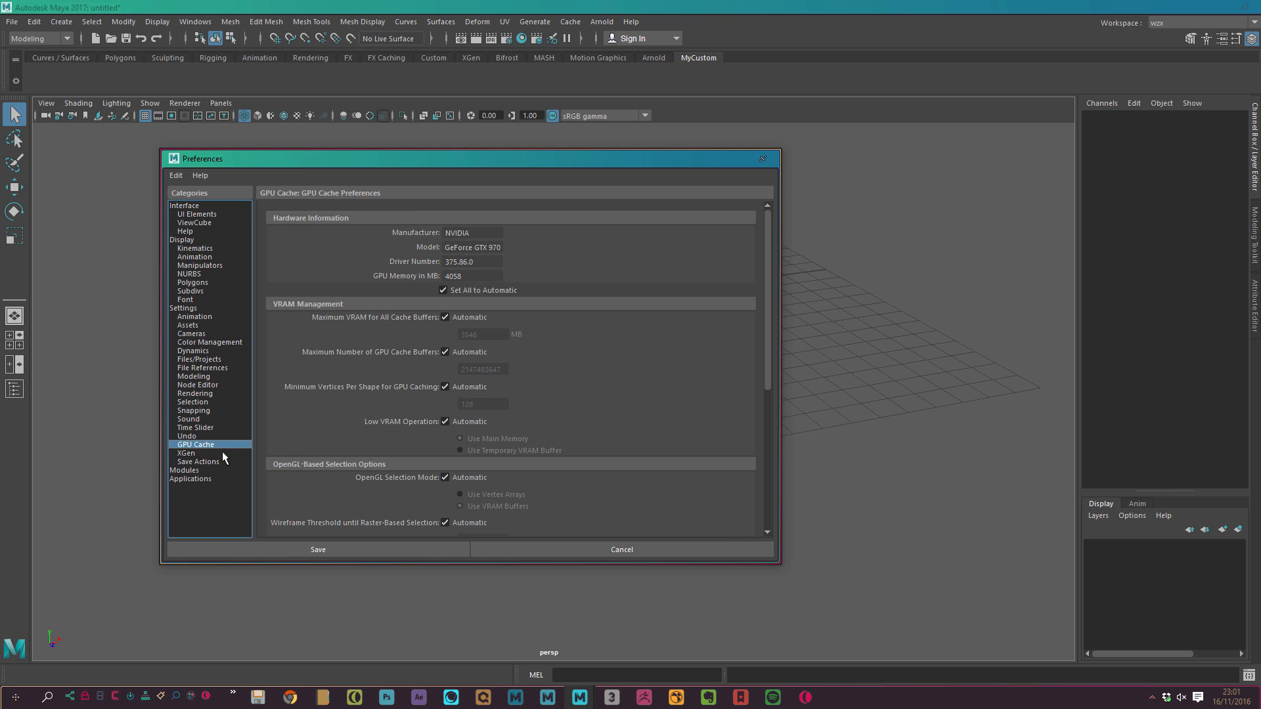
left_click(210, 462)
left_click(211, 470)
left_click(211, 479)
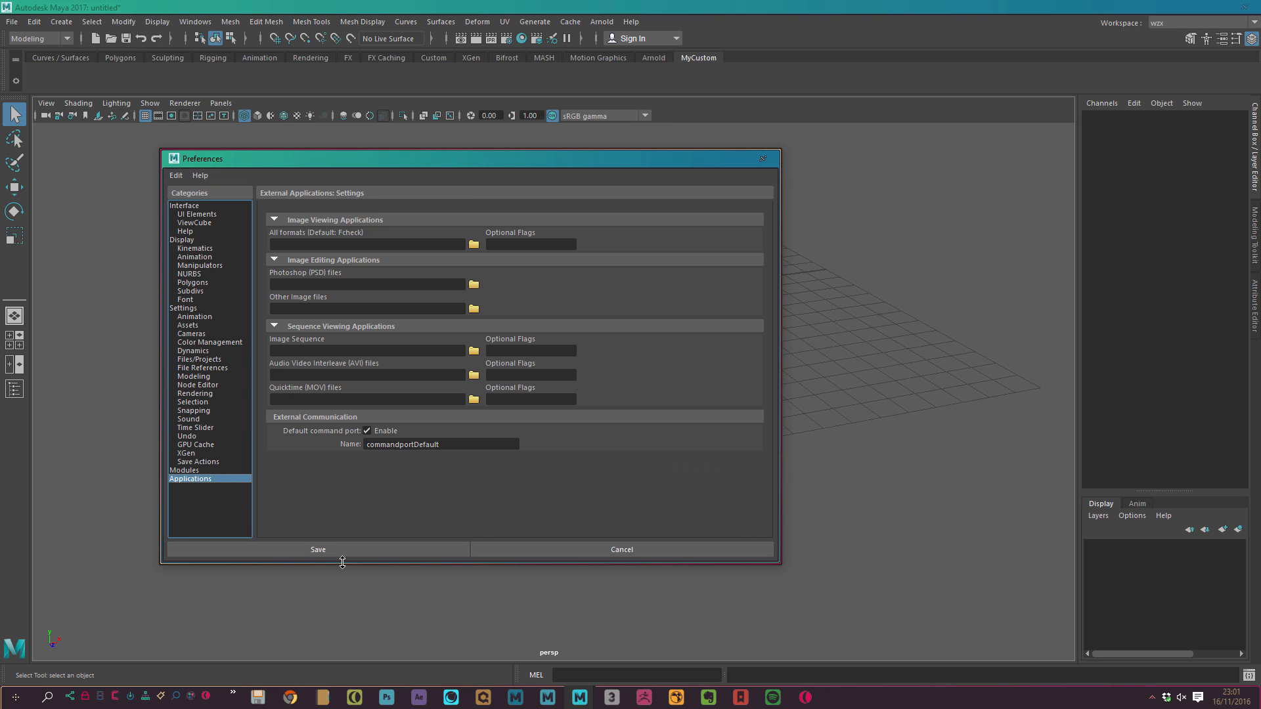
left_click(318, 550)
left_click(12, 22)
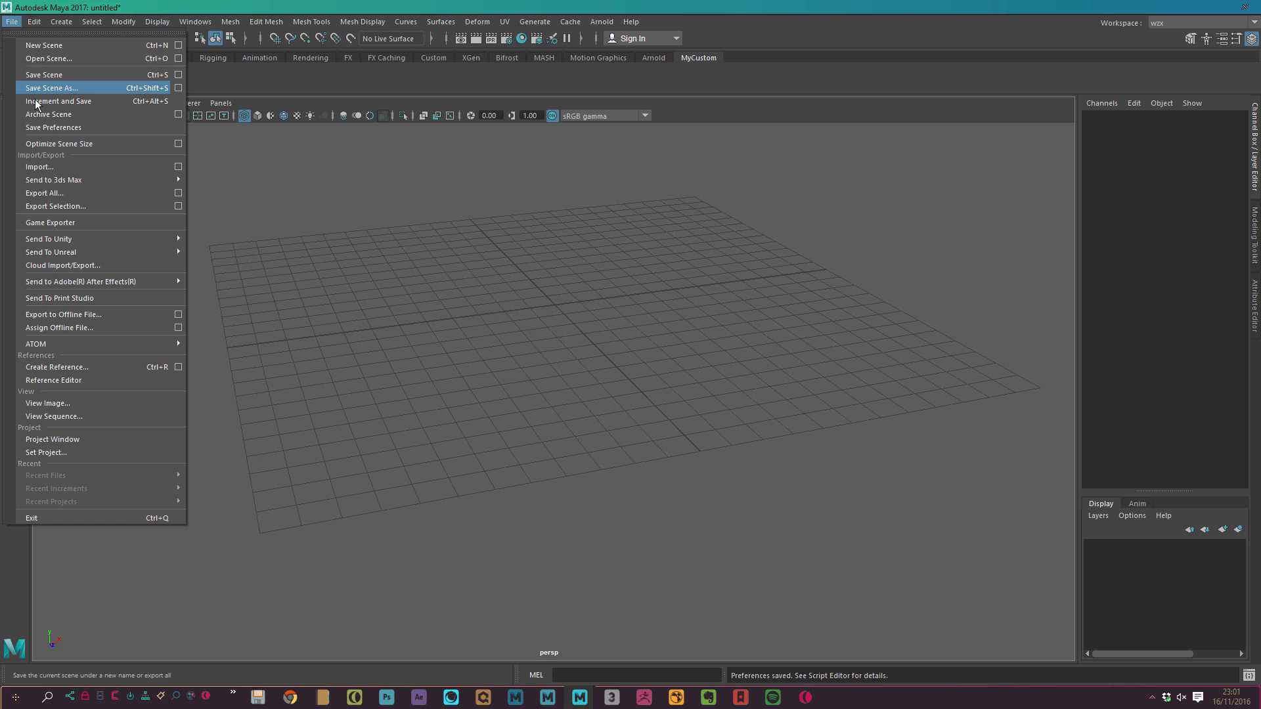
left_click(69, 128)
Check the style of the scene-opening dialog and close it without opening a file
left_click(111, 38)
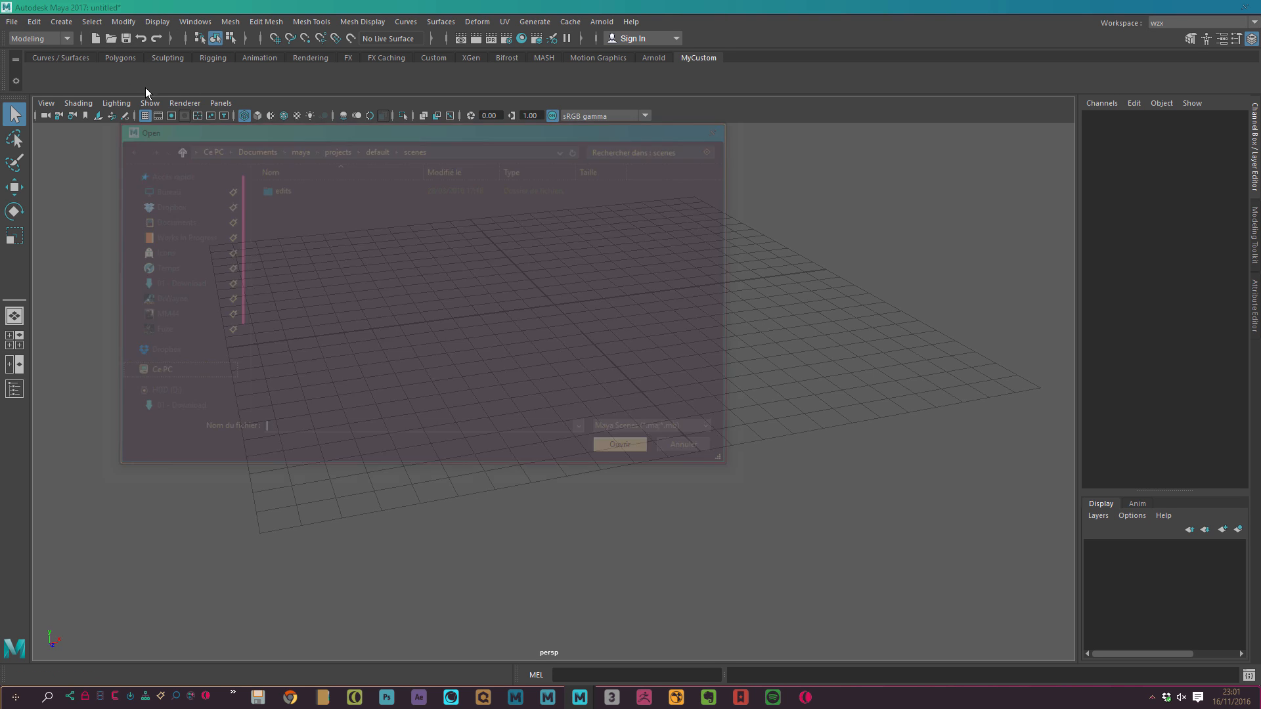
left_click(724, 127)
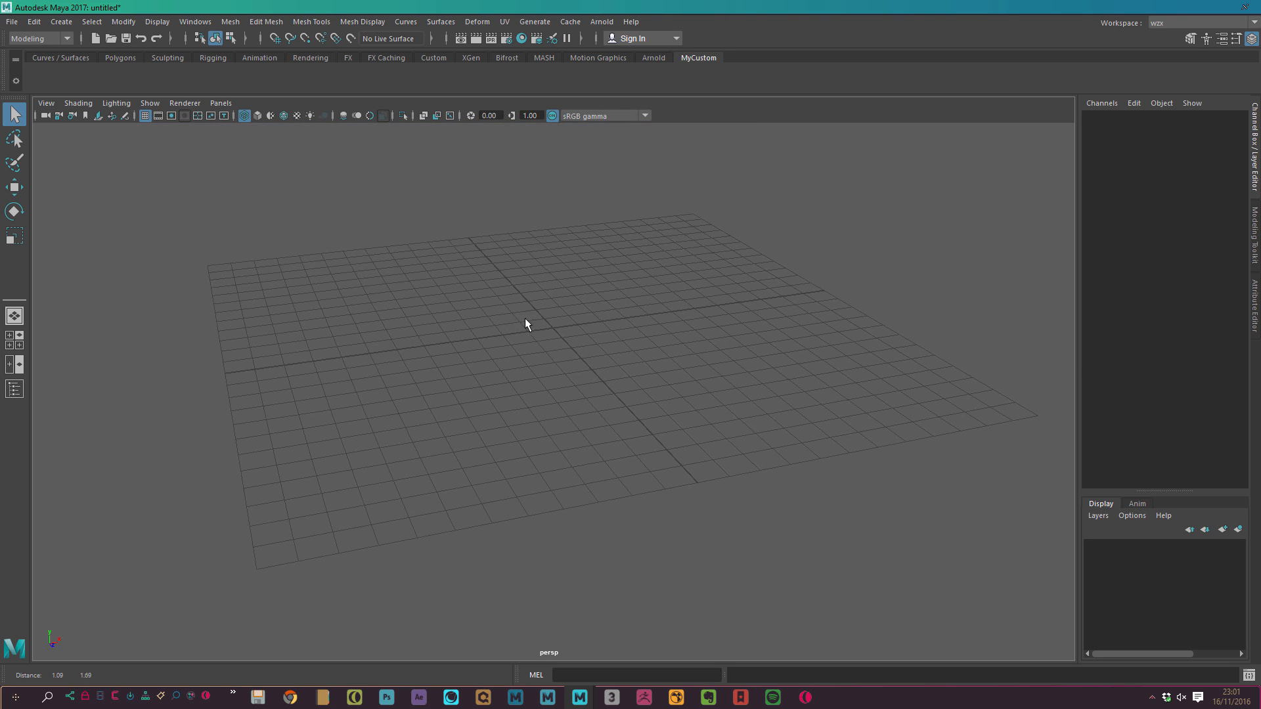
Set the current project to the 01_Maya folder inside the Fuze project directory
left_click(14, 21)
left_click(63, 454)
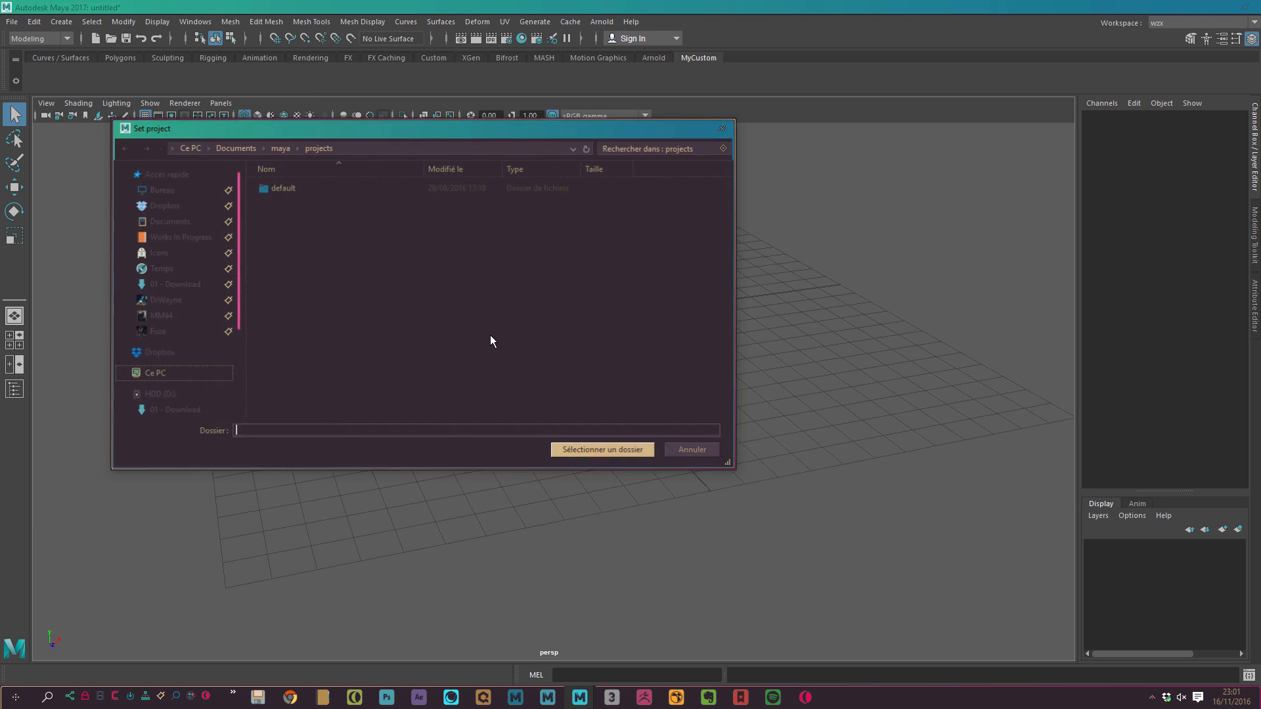
left_click_drag(397, 132, 482, 125)
left_click(270, 326)
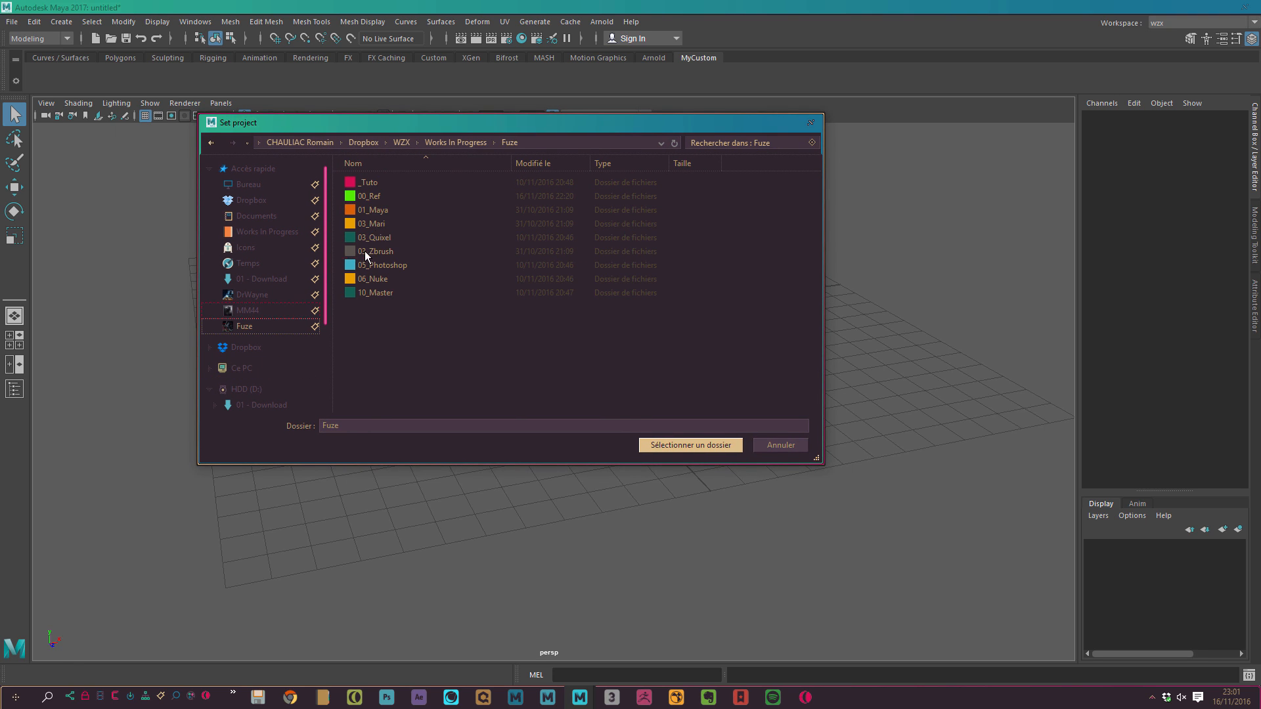
double_click(385, 211)
left_click(656, 447)
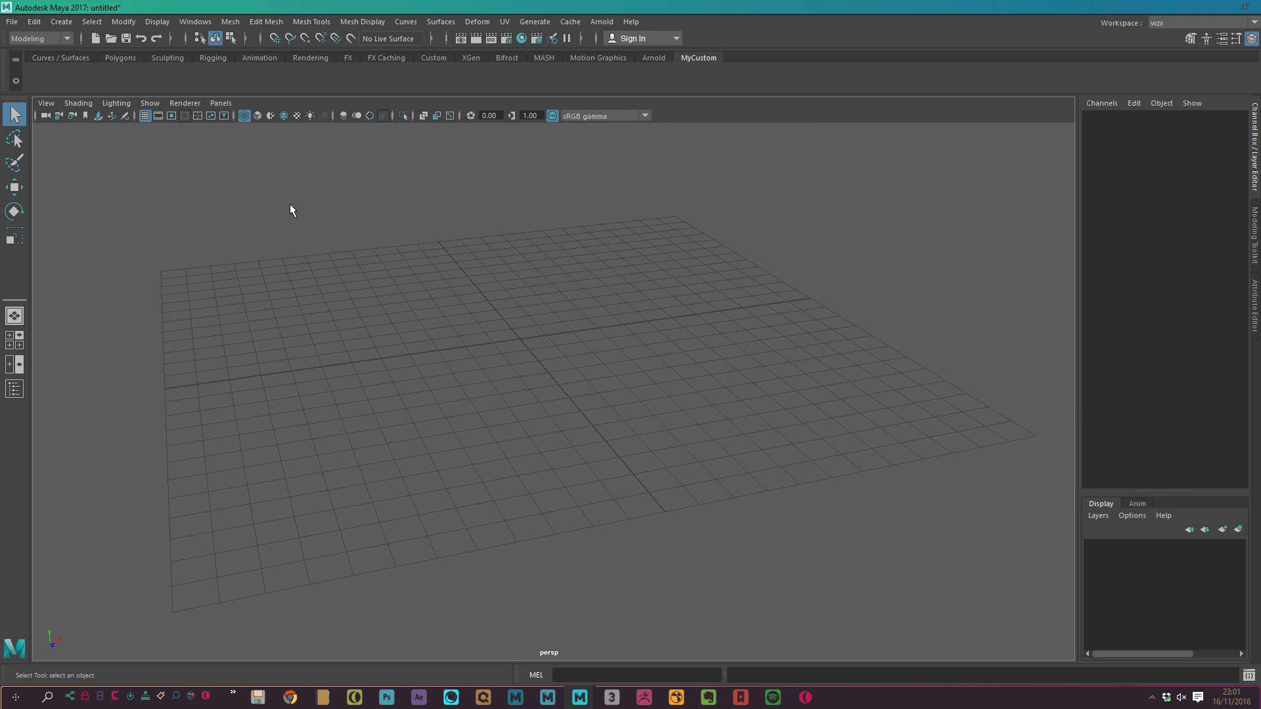
middle_click_drag(386, 289, 399, 270, "alt")
right_click_drag(398, 269, 435, 279, "alt")
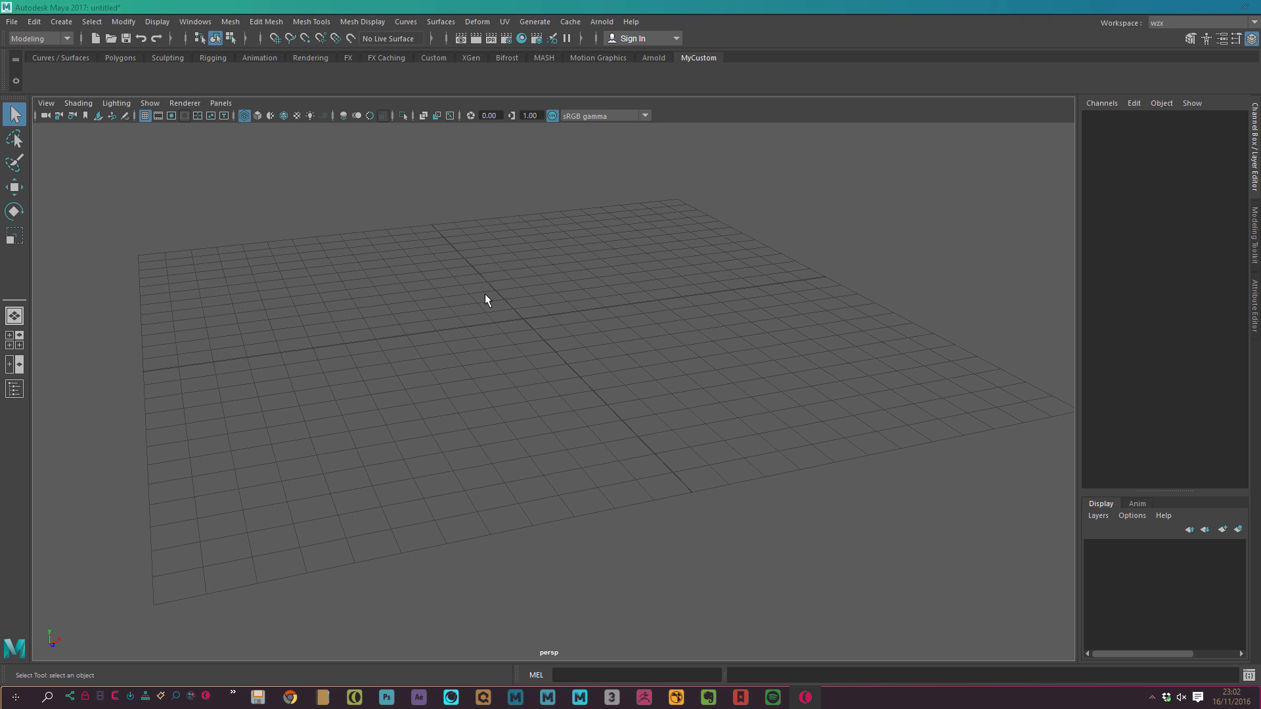
left_click(515, 302)
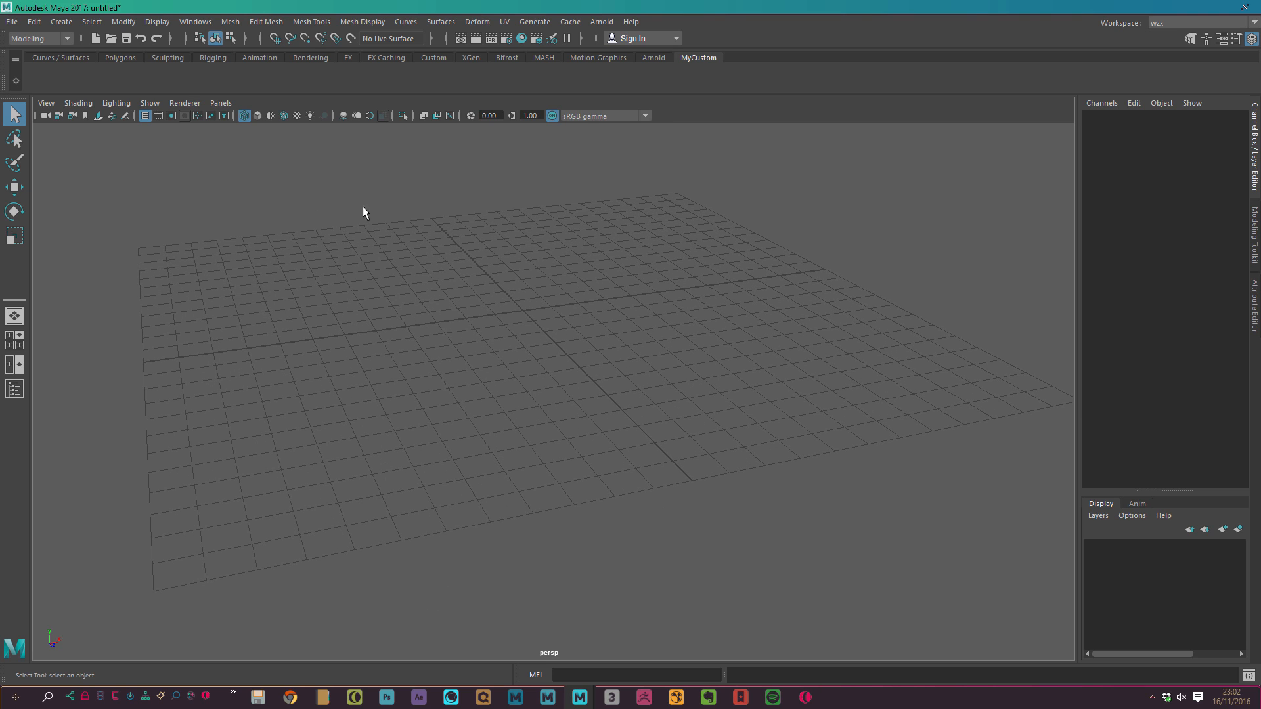
Create a polygon cube at the origin and scale it uniformly to about 7.99
left_click(121, 57)
left_click(61, 77)
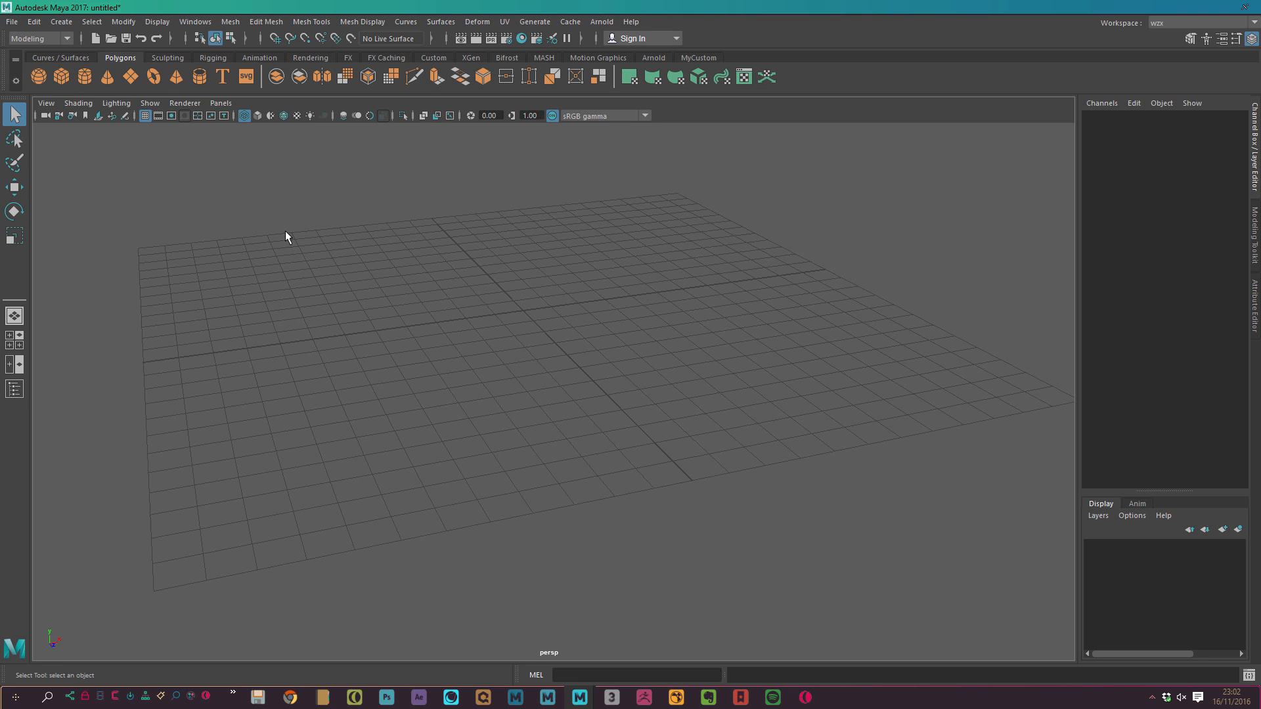
key("r")
left_click_drag(523, 311, 644, 327)
Display the cube in smooth shaded mode and view it from closer up
middle_click_drag(392, 200, 383, 262, "alt")
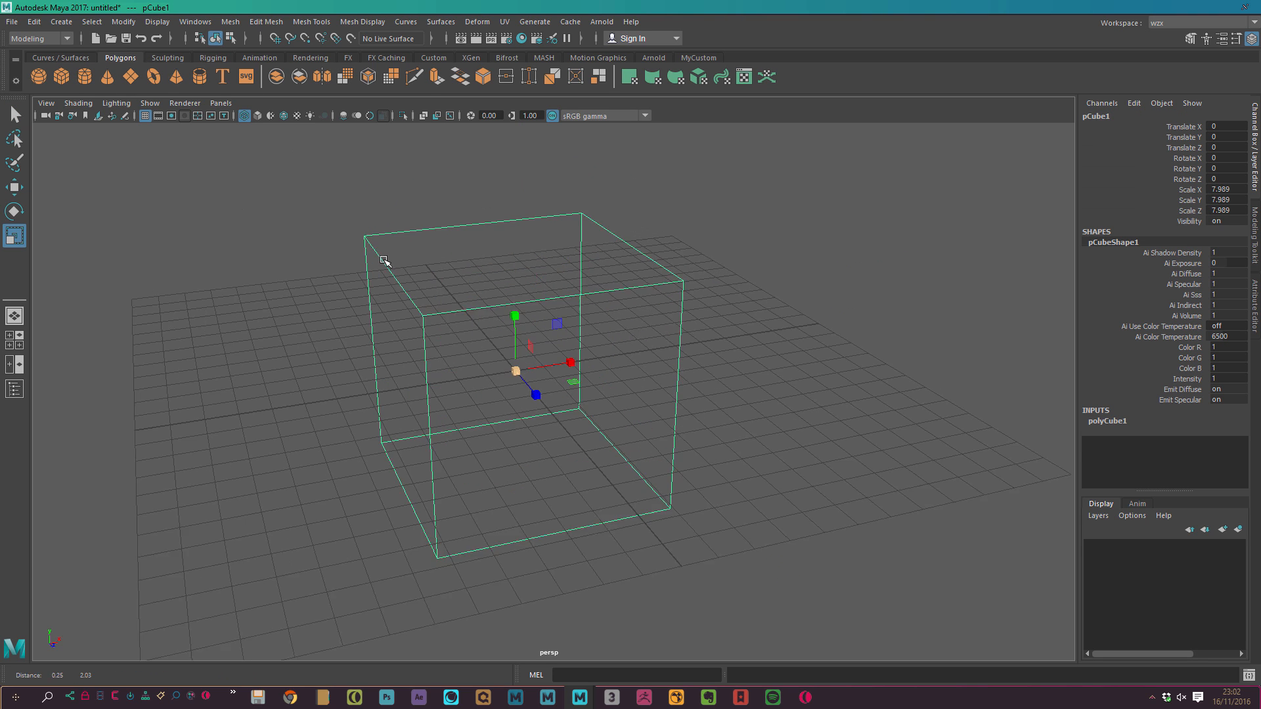
right_click_drag(383, 262, 460, 220, "alt")
key("5")
middle_click_drag(434, 251, 435, 270, "alt")
right_click_drag(435, 270, 496, 181, "alt")
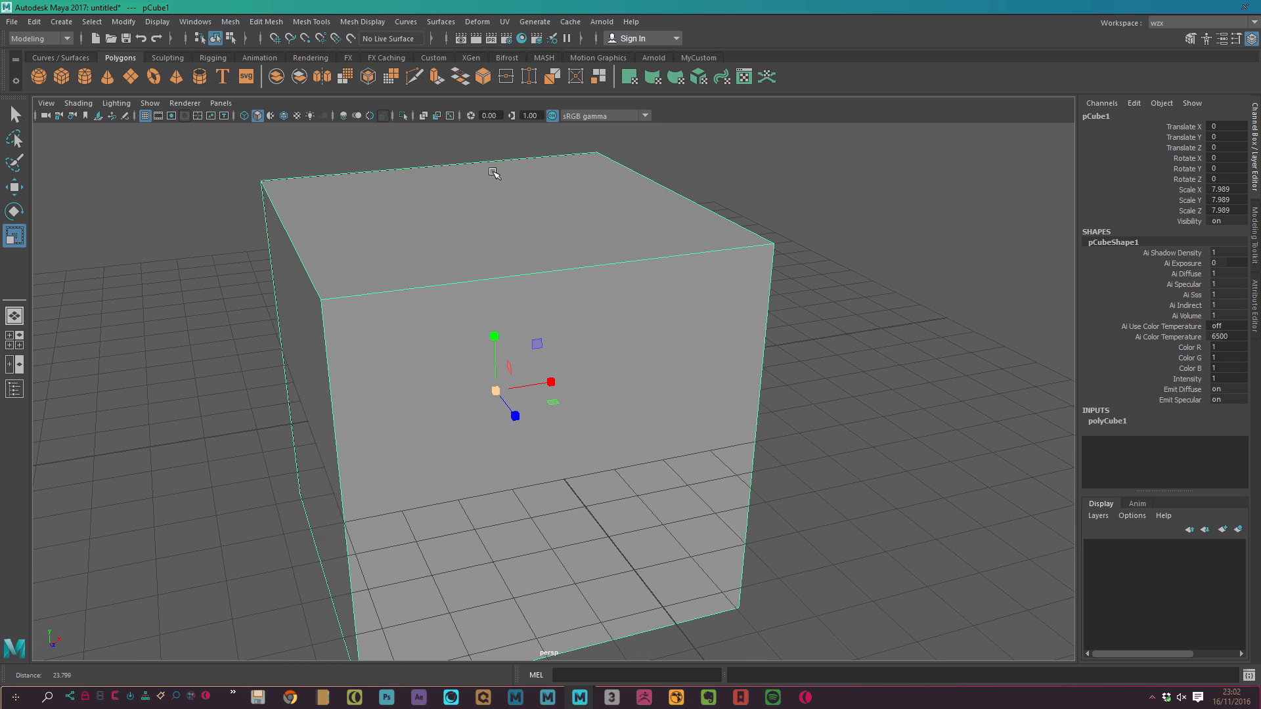
Return to the MyCustom shelf and the Select tool with the cube in view
left_click(703, 58)
left_click_drag(374, 184, 391, 200, "alt")
key("q")
middle_click_drag(391, 203, 395, 259, "alt")
right_click_drag(395, 259, 440, 310, "alt")
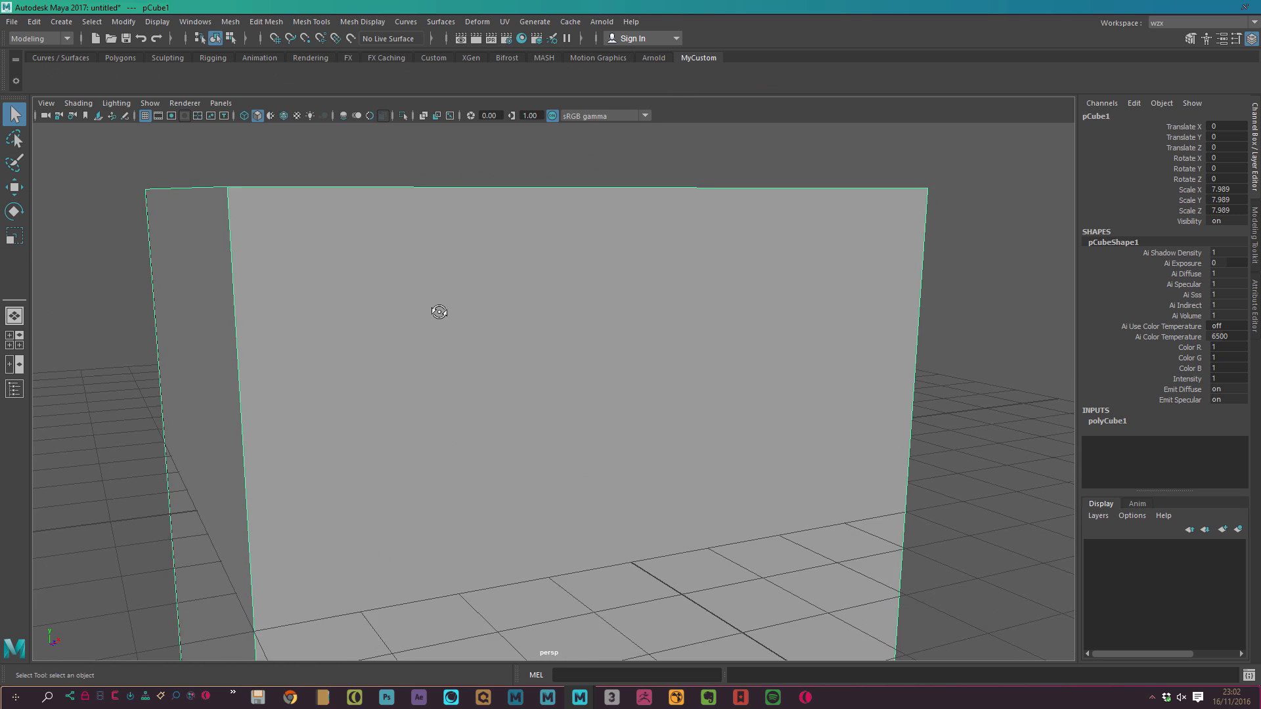
Deselect the cube and open the option settings of the Viewport 2.0 renderer
left_click_drag(440, 309, 433, 309, "alt")
left_click(316, 185)
mouse_move(261, 192)
left_mouse_down("alt")
mouse_move(282, 166)
mouse_move(301, 171)
mouse_move(241, 192)
left_mouse_up("alt")
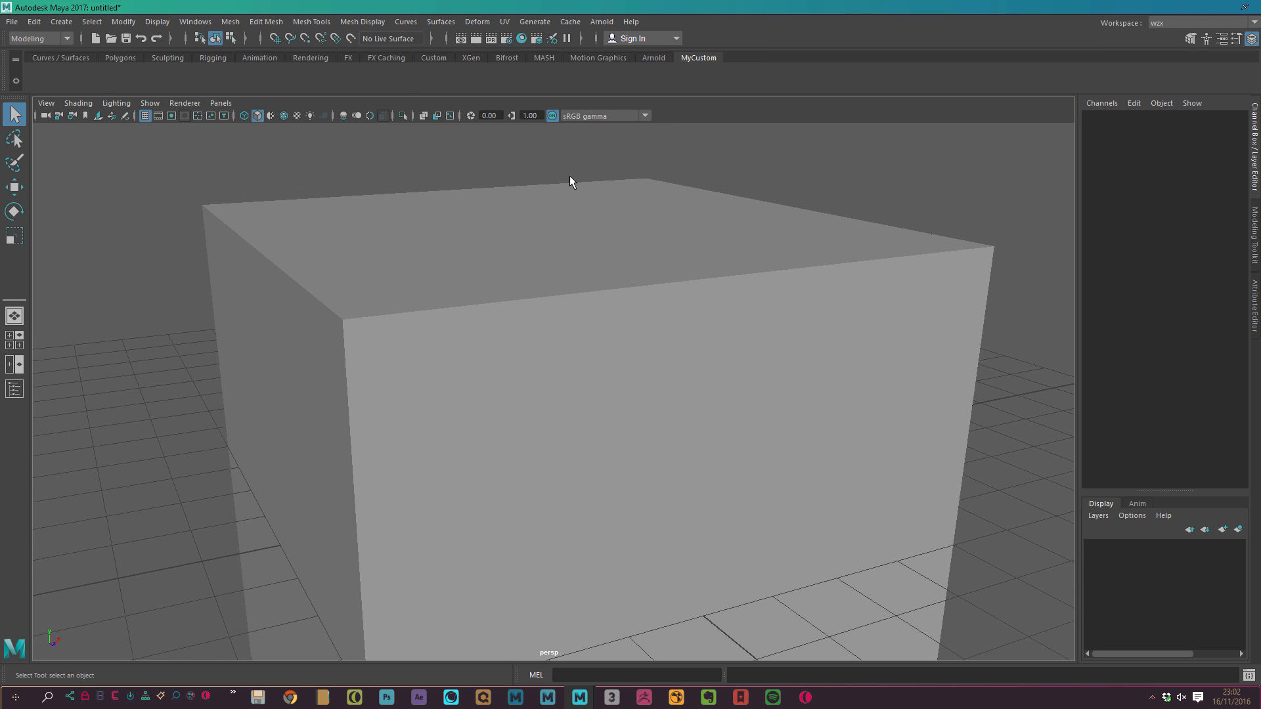
left_click(183, 103)
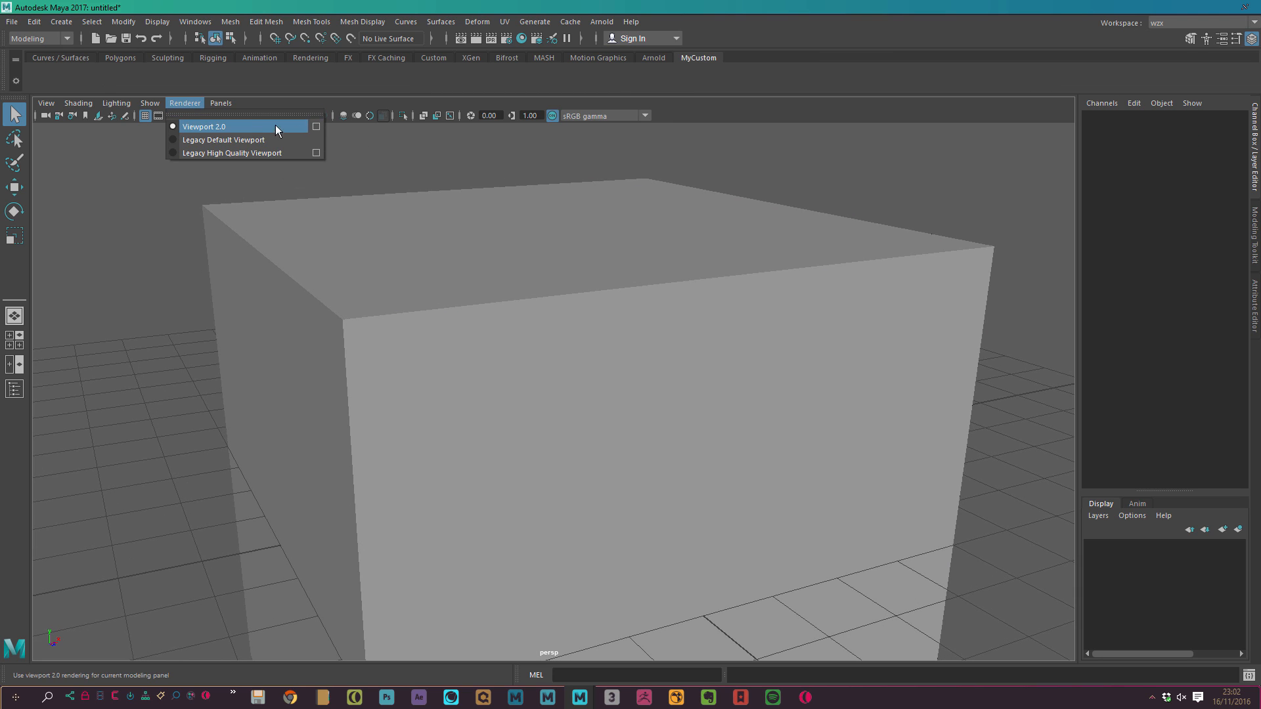
left_click(323, 126)
left_click_drag(569, 239, 725, 163)
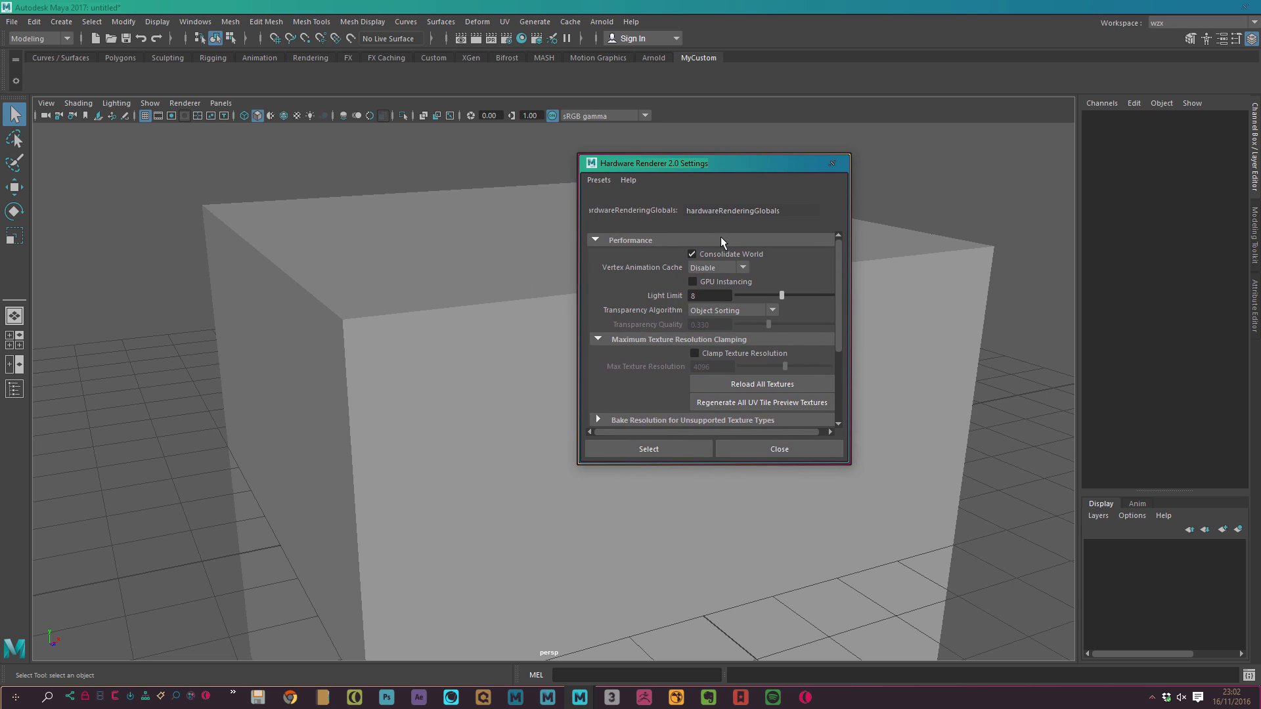
Enable Smooth Wireframe and Multisampling Anti-aliasing with a sample count of 8 in the Hardware Renderer 2.0 settings
left_click(650, 241)
left_click(659, 299)
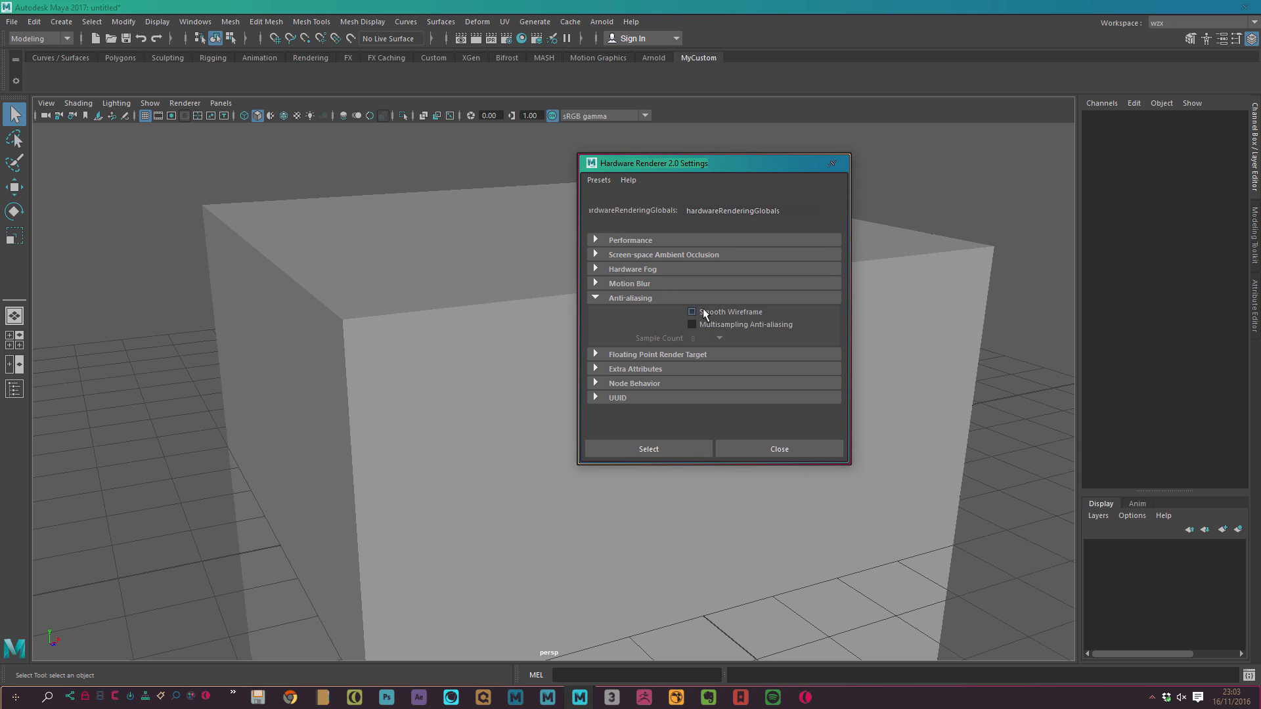
left_click(703, 312)
left_click(721, 325)
left_click(720, 338)
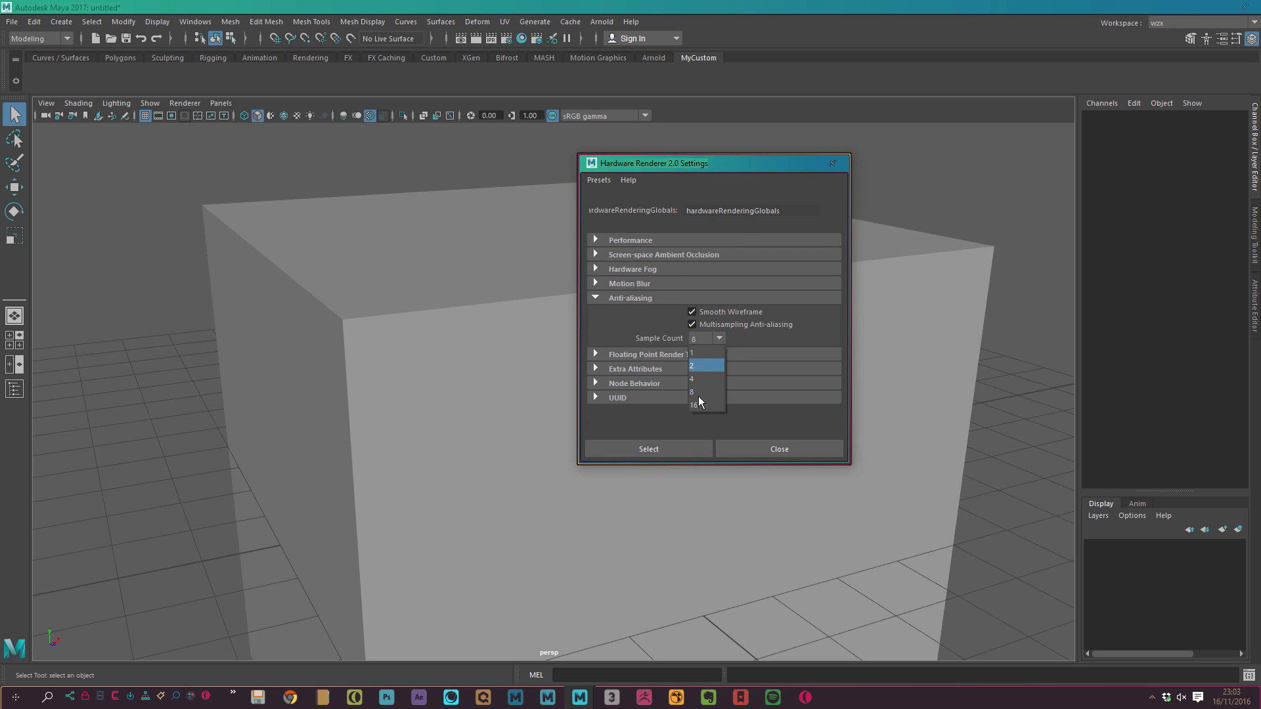
left_click(699, 396)
left_click(690, 300)
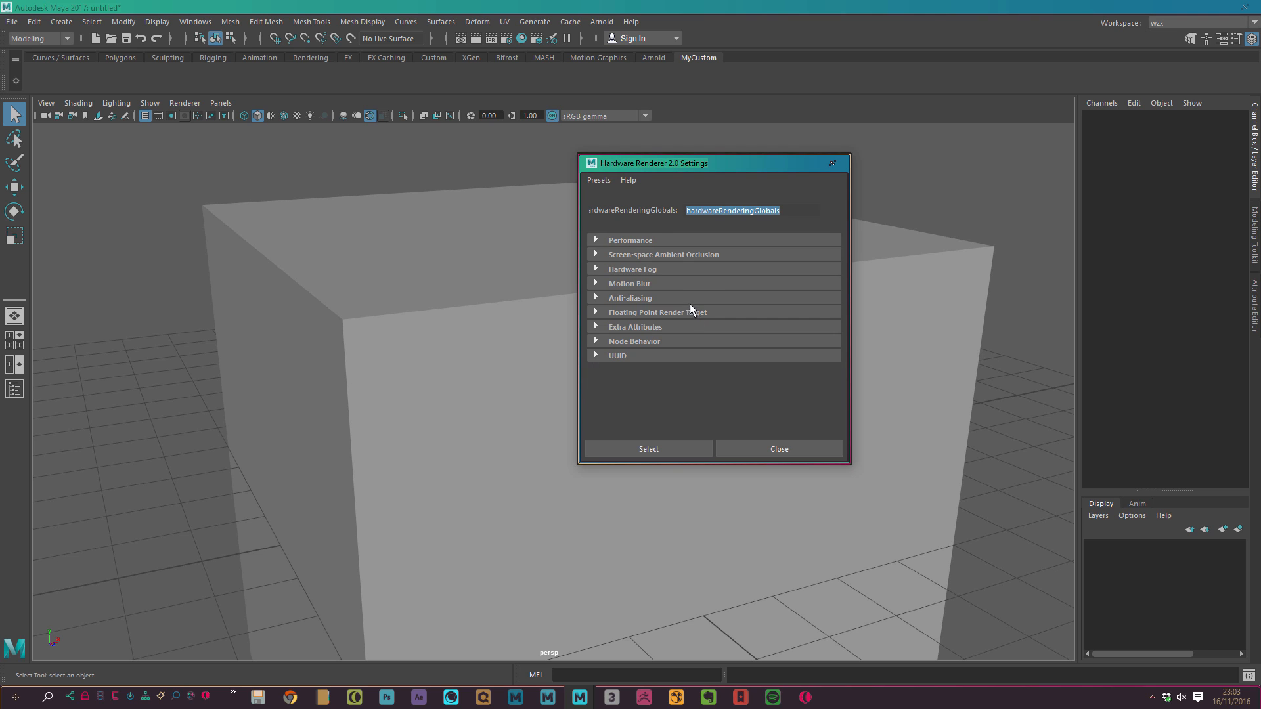
left_click(368, 115)
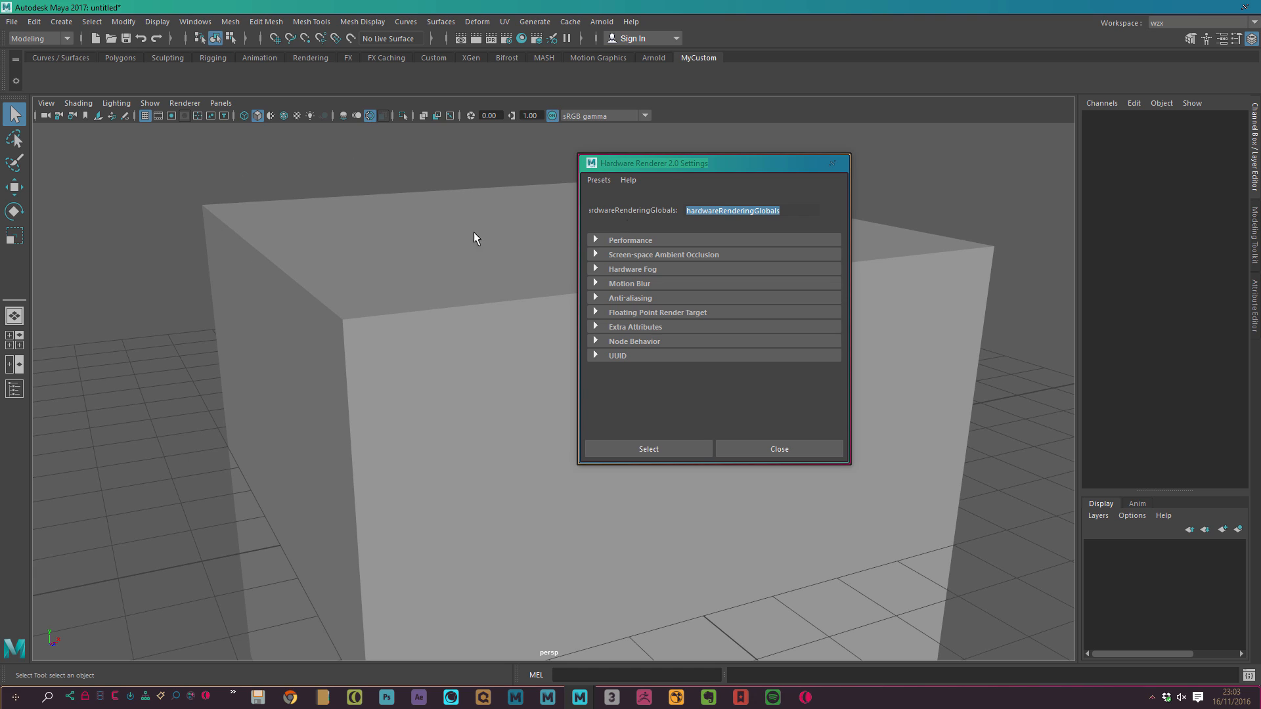
Save the Hardware Renderer 2.0 settings as a preset named wzx_vp2
left_click_drag(691, 163, 327, 160)
left_click(316, 188)
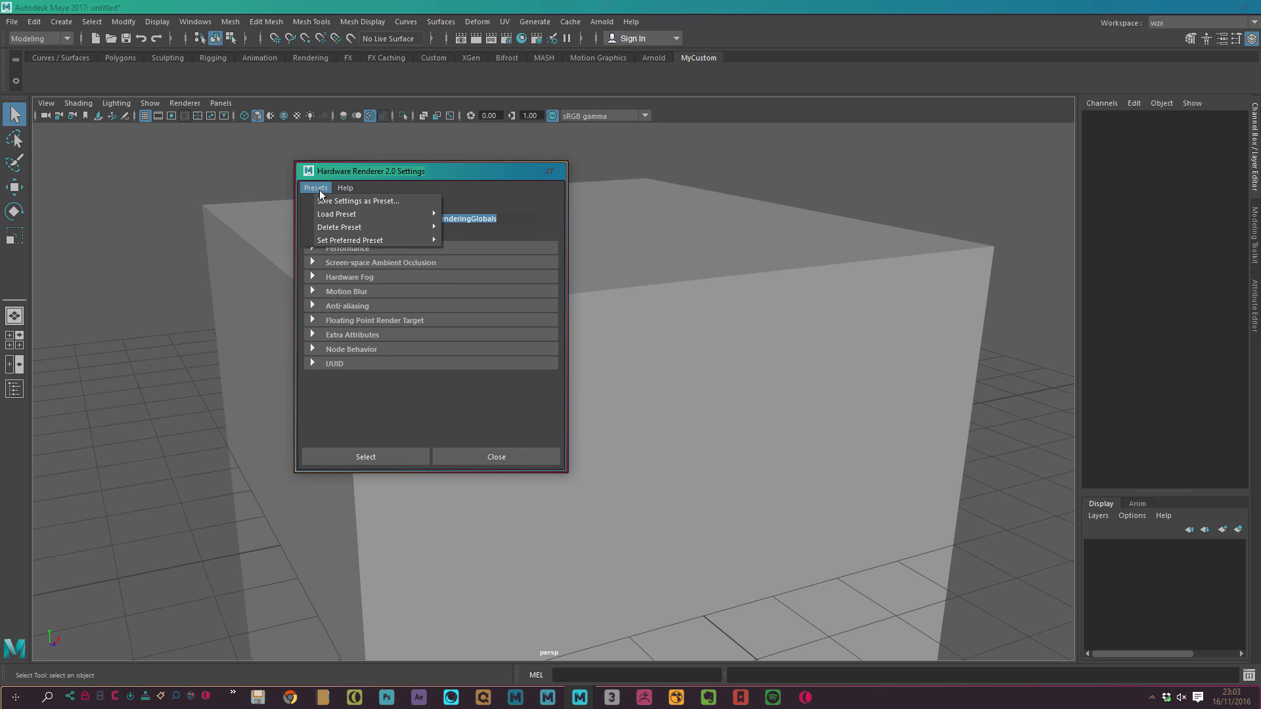
mouse_move(341, 214)
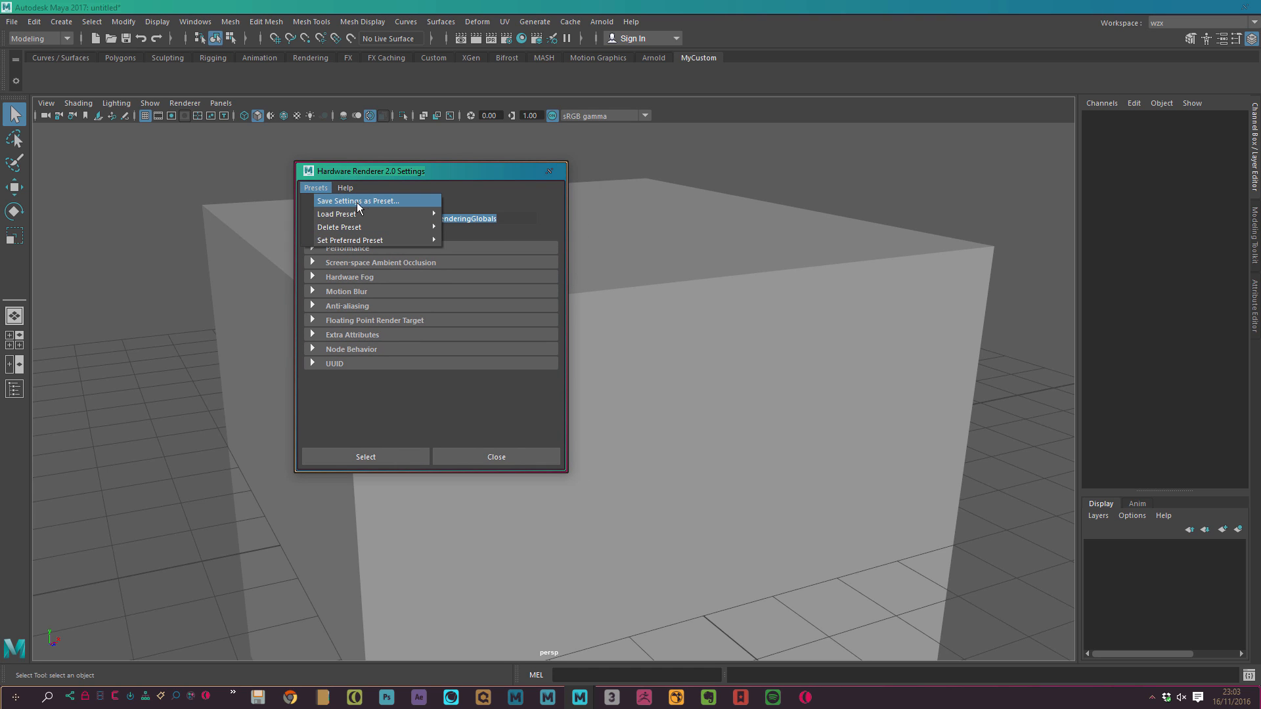
left_click(377, 201)
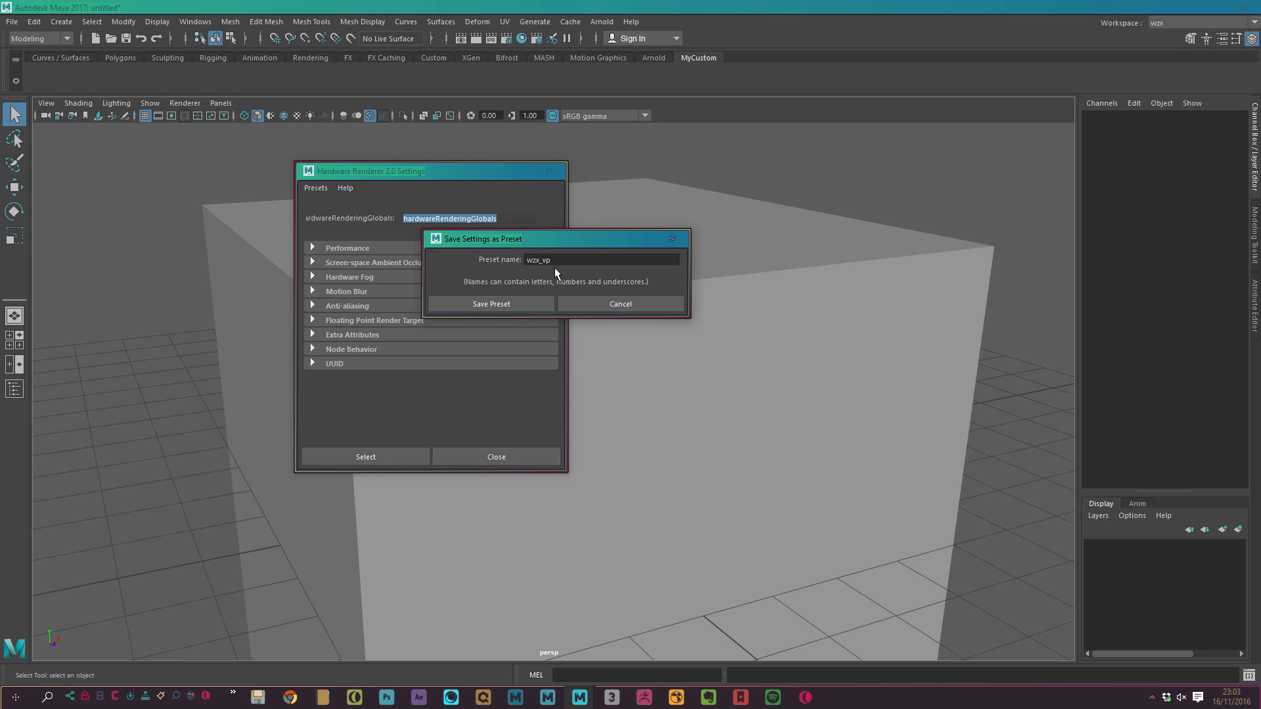
type("wzx_vp2.0")
left_click(503, 305)
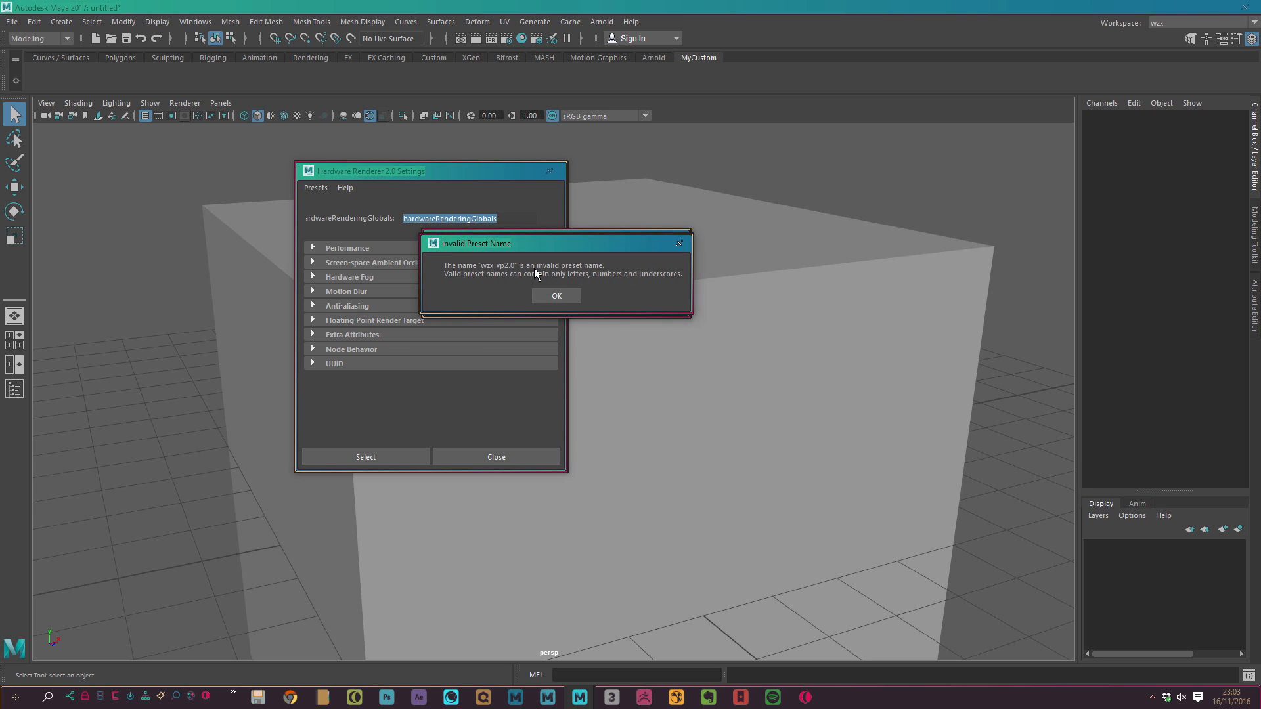
left_click(551, 296)
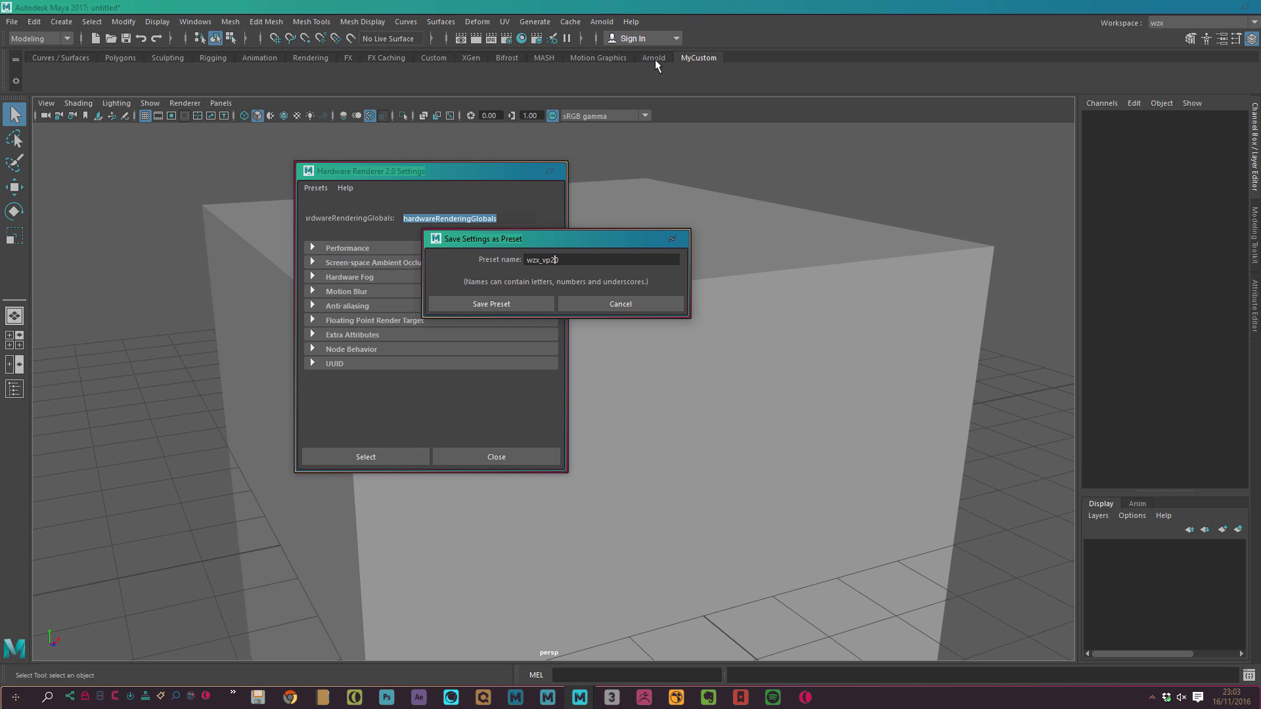
left_click(536, 305)
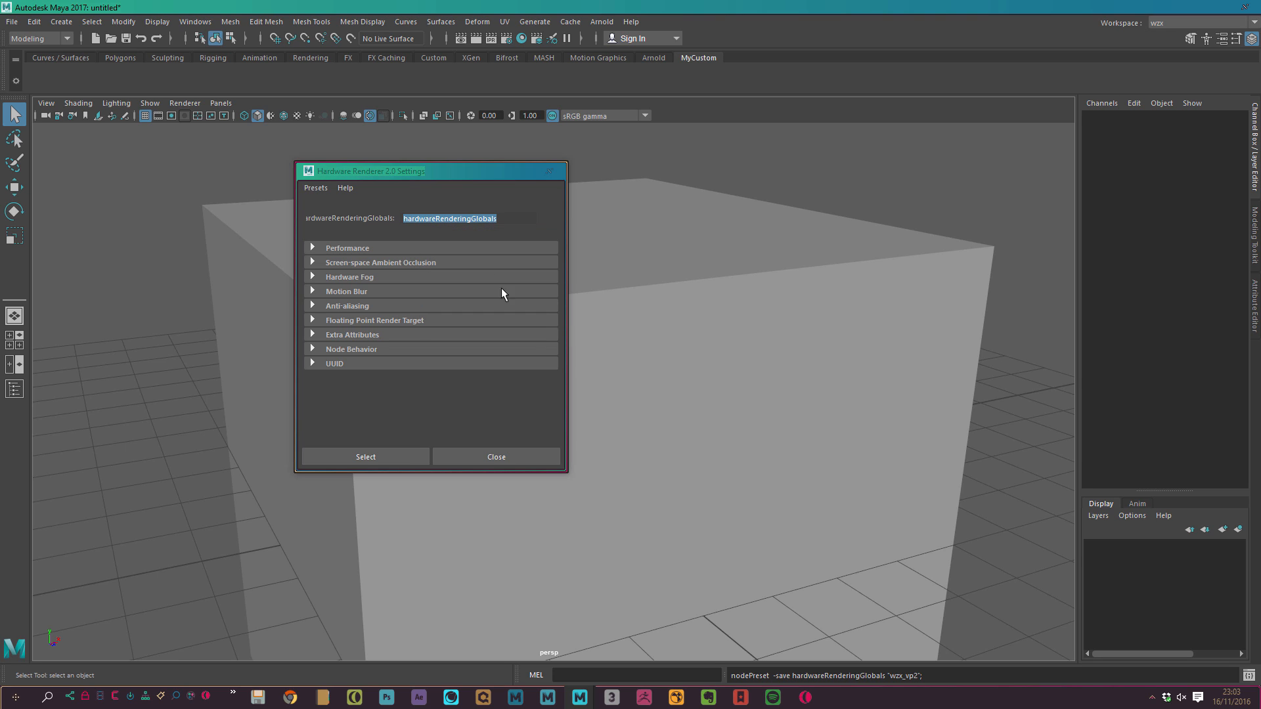
Load the wzx_vp2 preset and close the Hardware Renderer 2.0 settings
left_click(316, 187)
mouse_move(346, 214)
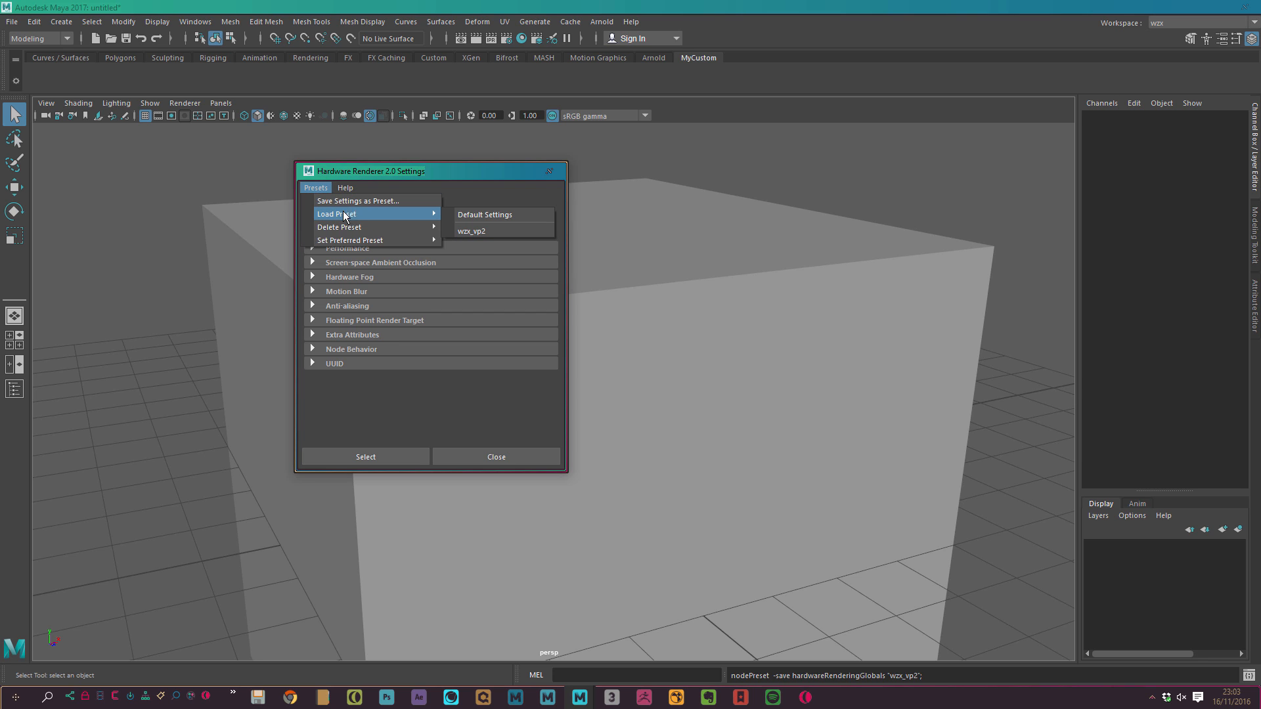
left_click(468, 231)
left_click(550, 171)
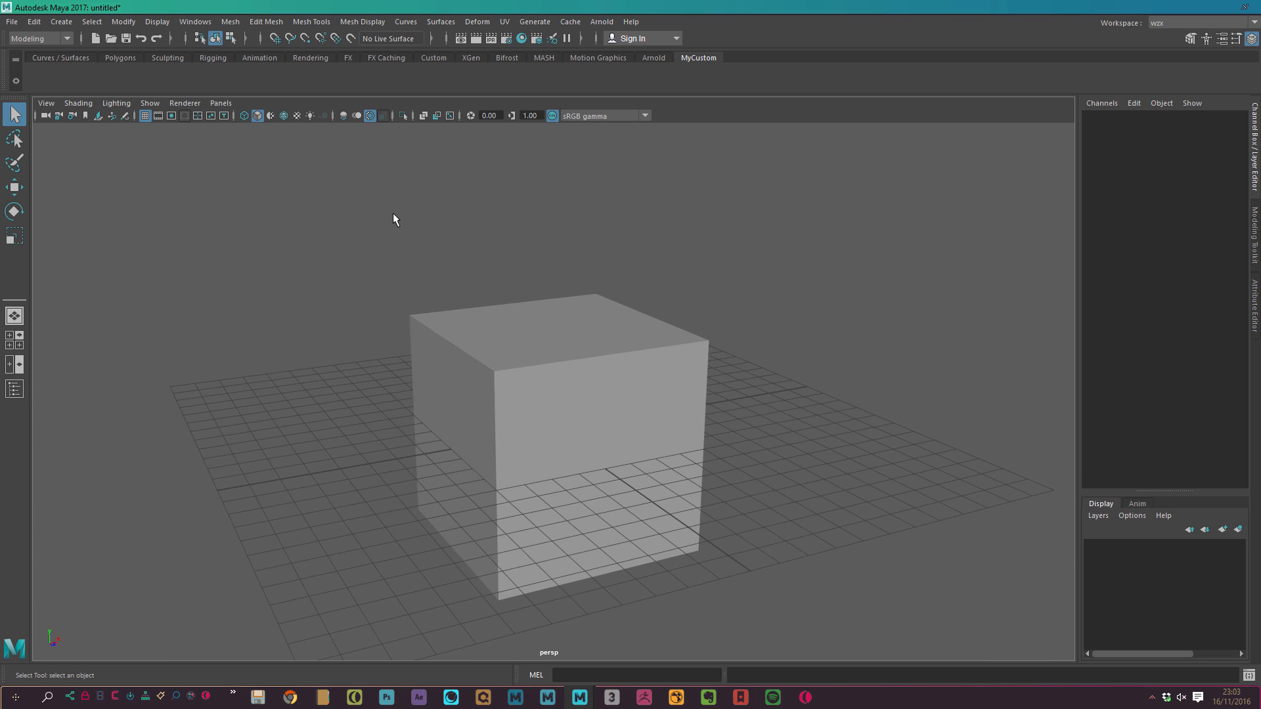
Delete the test cube so that only the grid is left in the perspective view
key("Delete")
left_click_drag(411, 383, 431, 286, "alt")
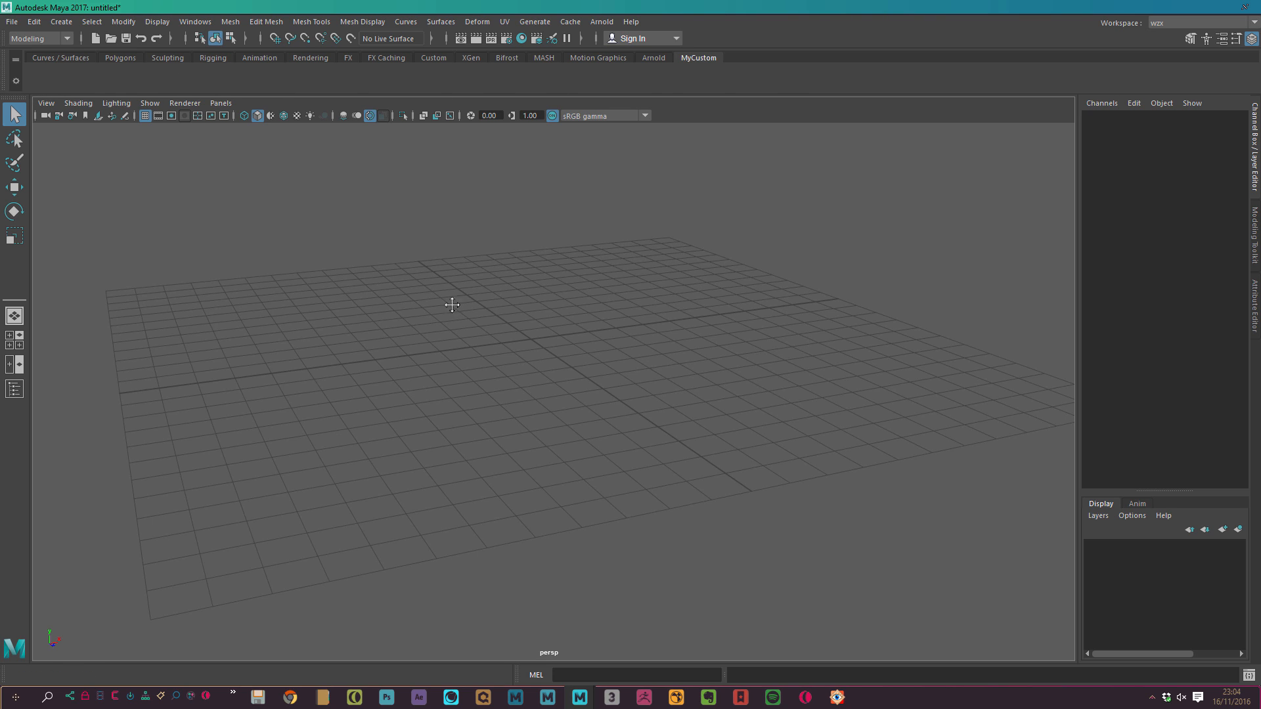
left_click_drag(450, 301, 458, 287, "alt")
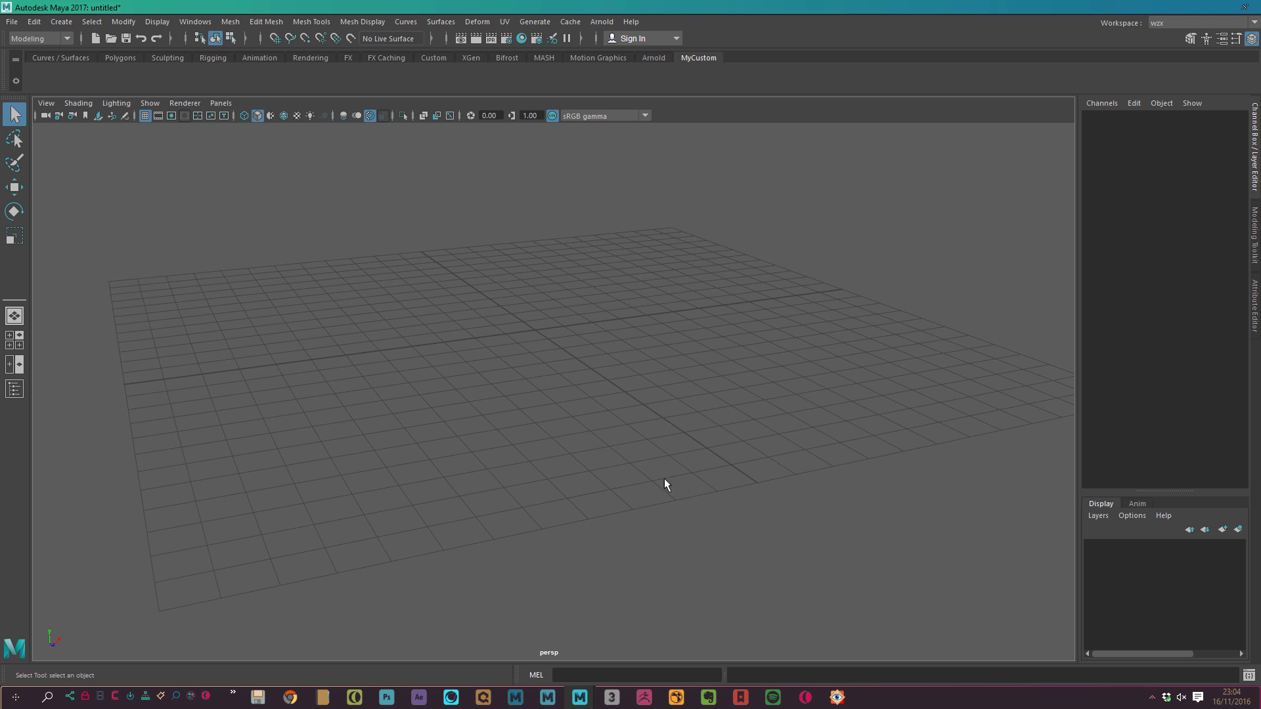
Switch to File Explorer and open the Scripts folder in Fuze > 00_Ref > Fuze07_ENG
left_click(321, 698)
left_click(457, 291)
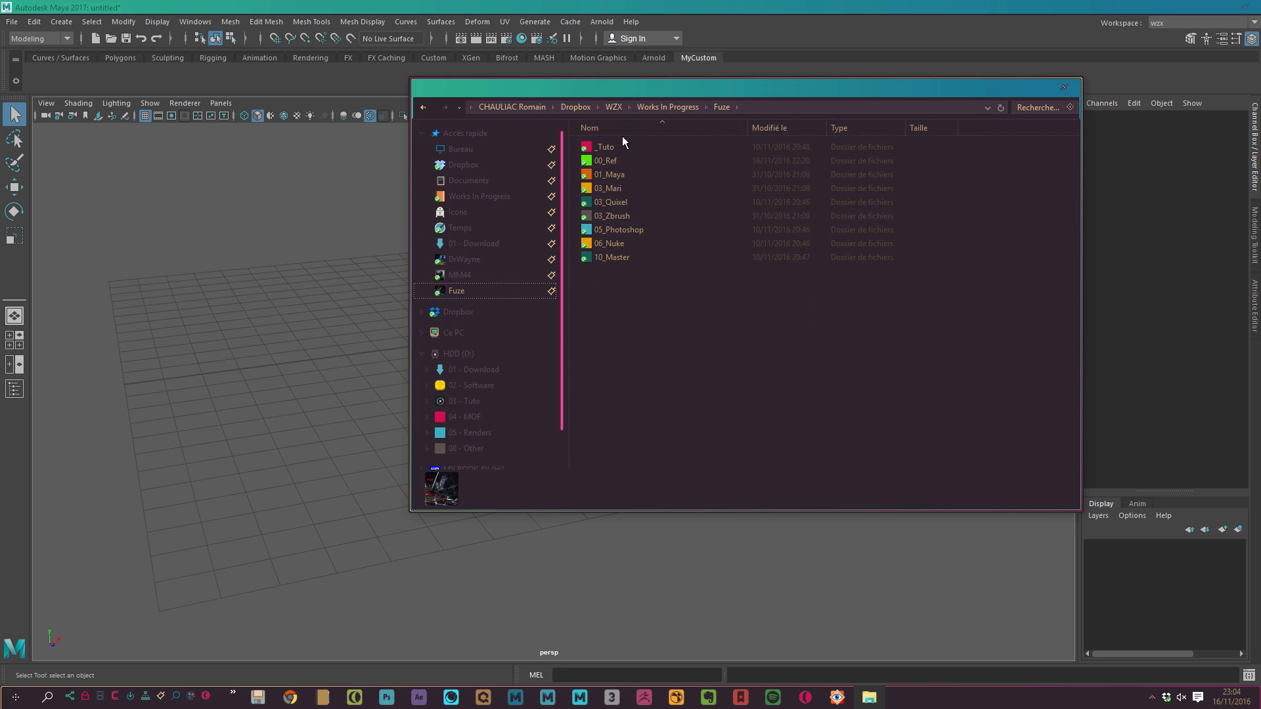
double_click(617, 161)
left_click_drag(697, 90, 405, 116)
double_click(394, 186)
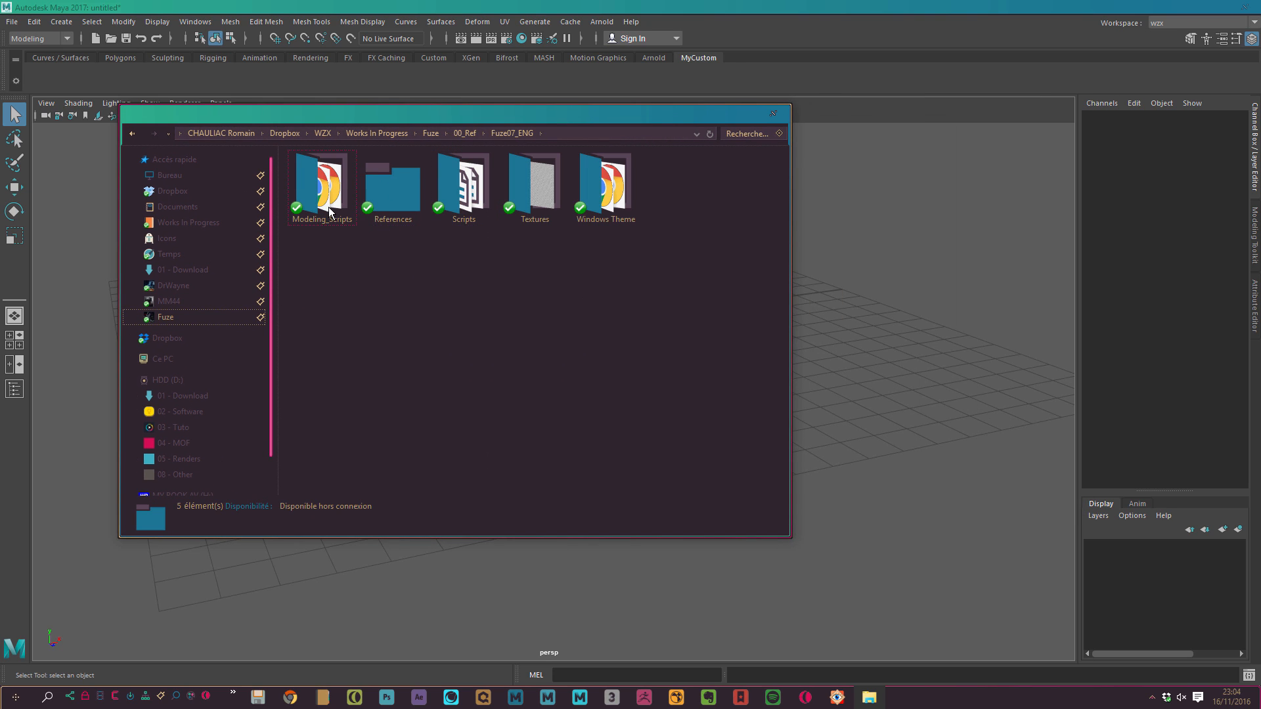
left_click(453, 223)
double_click(472, 205)
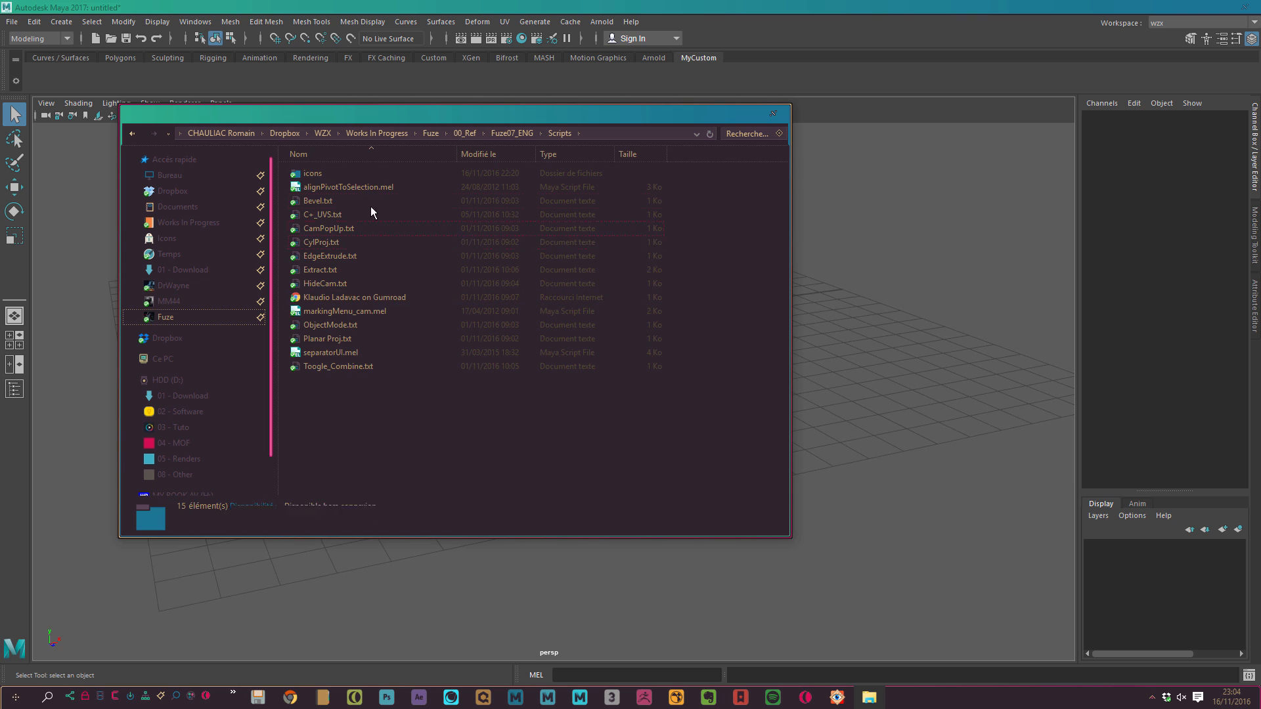
Examine the supplied script files and the images in the icons subfolder, returning to the Scripts folder
left_click_drag(352, 440, 411, 155)
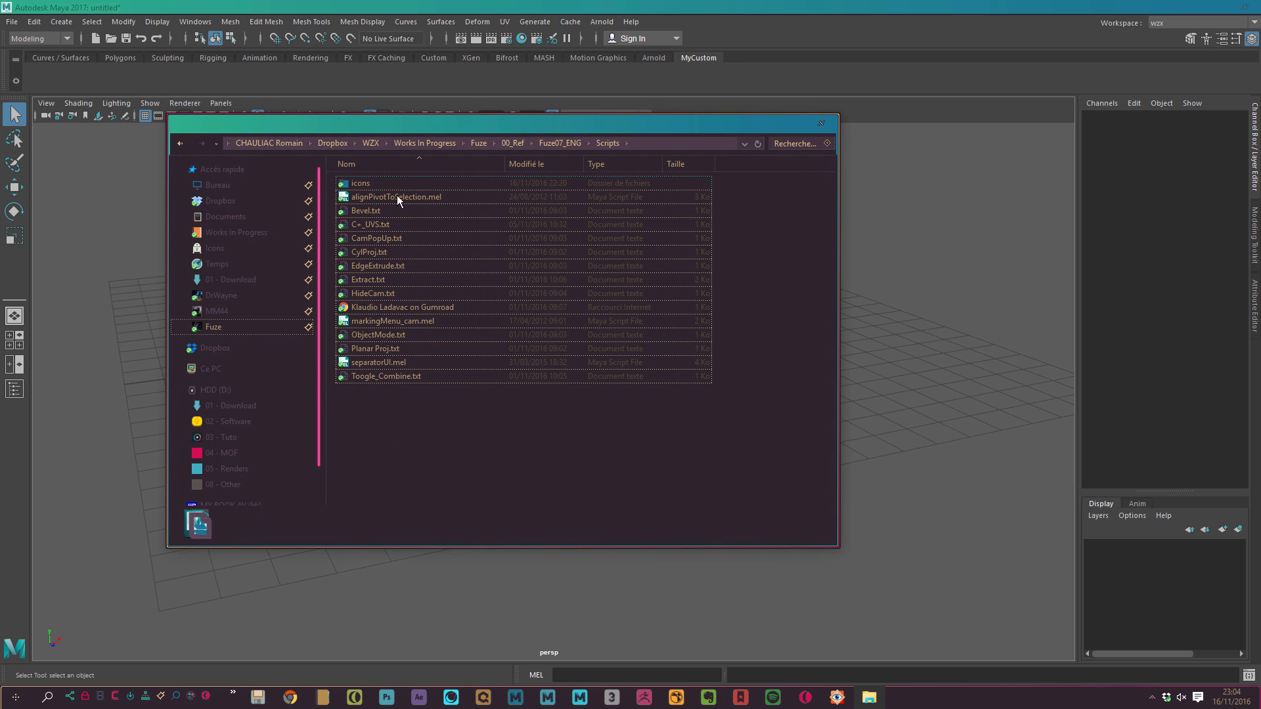
left_click(463, 353)
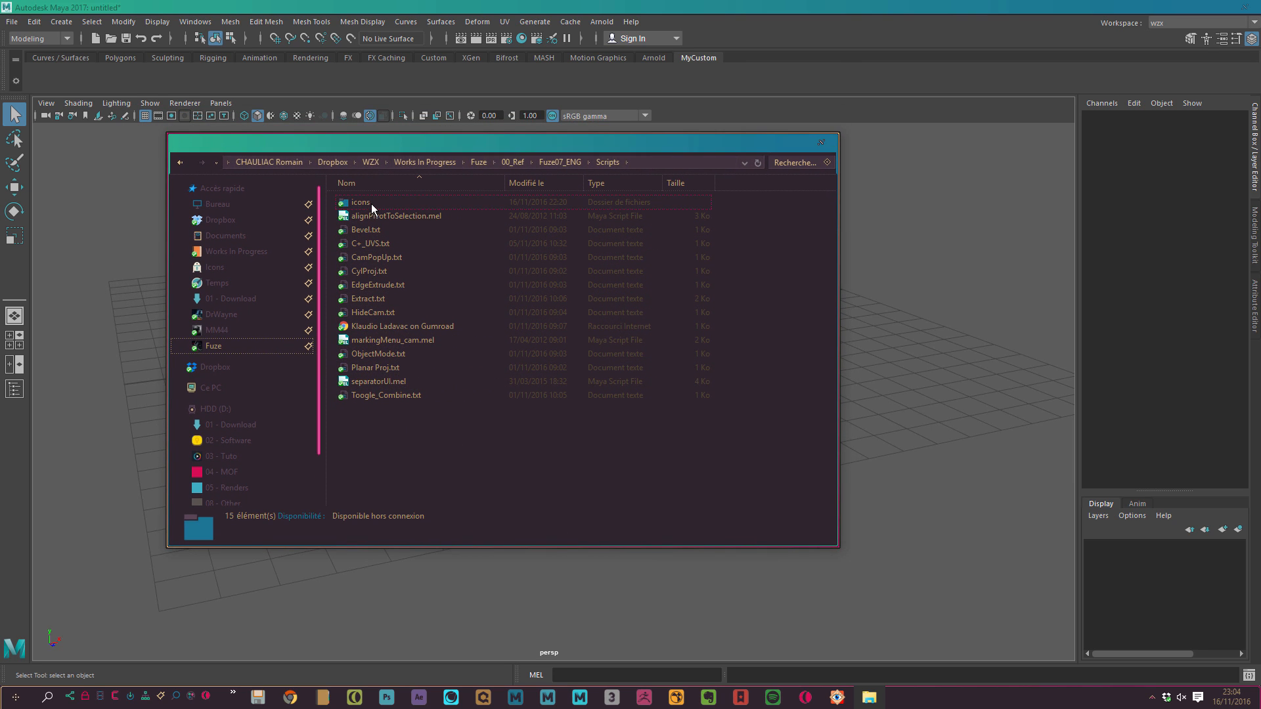
double_click(379, 203)
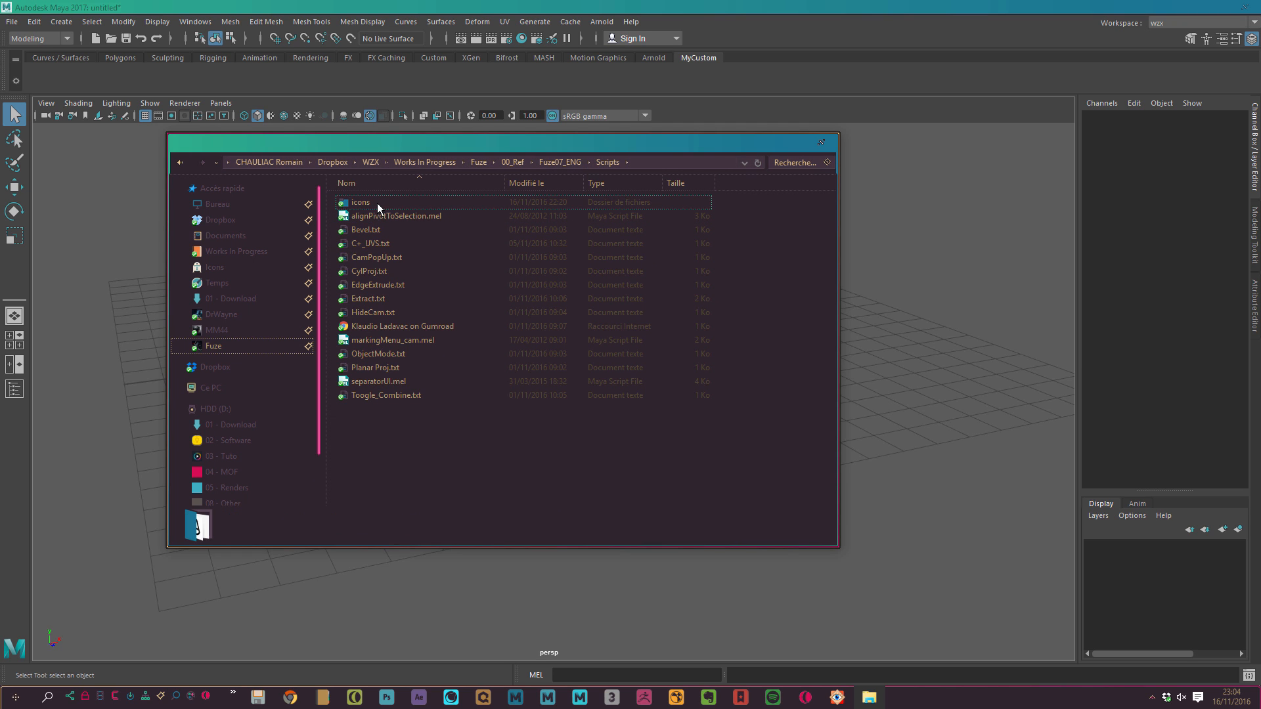
mouse_move(833, 192)
left_mouse_down()
mouse_move(833, 396)
mouse_move(832, 189)
left_mouse_up()
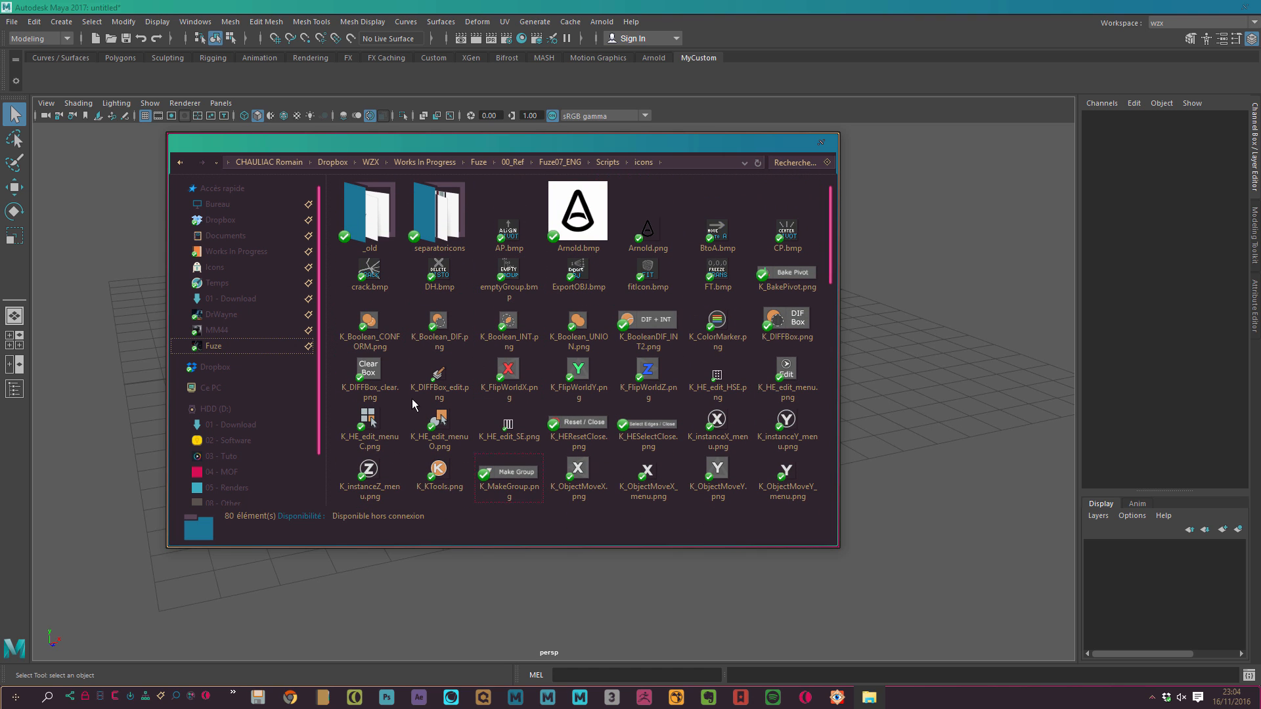
left_click_drag(829, 230, 831, 190)
left_click(609, 164)
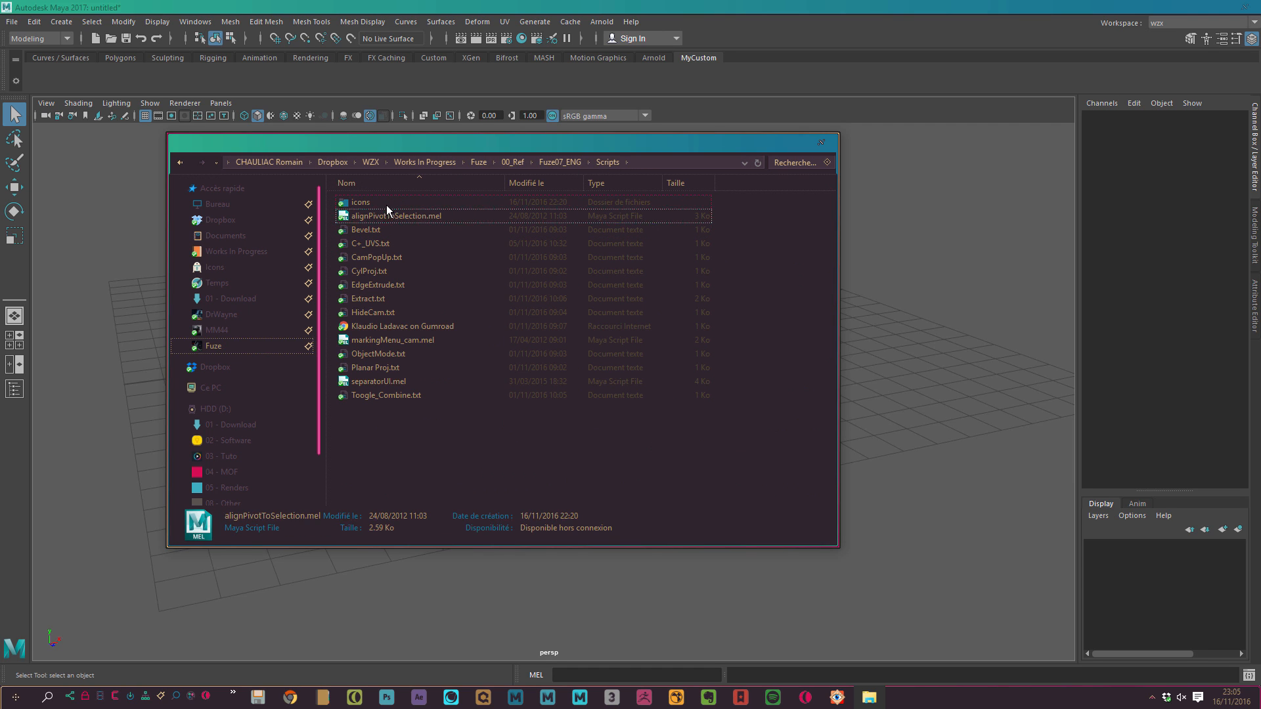
Copy the icons folder from Scripts into Documents > maya > 2017 > prefs and check the copied folder's contents
left_click(246, 237)
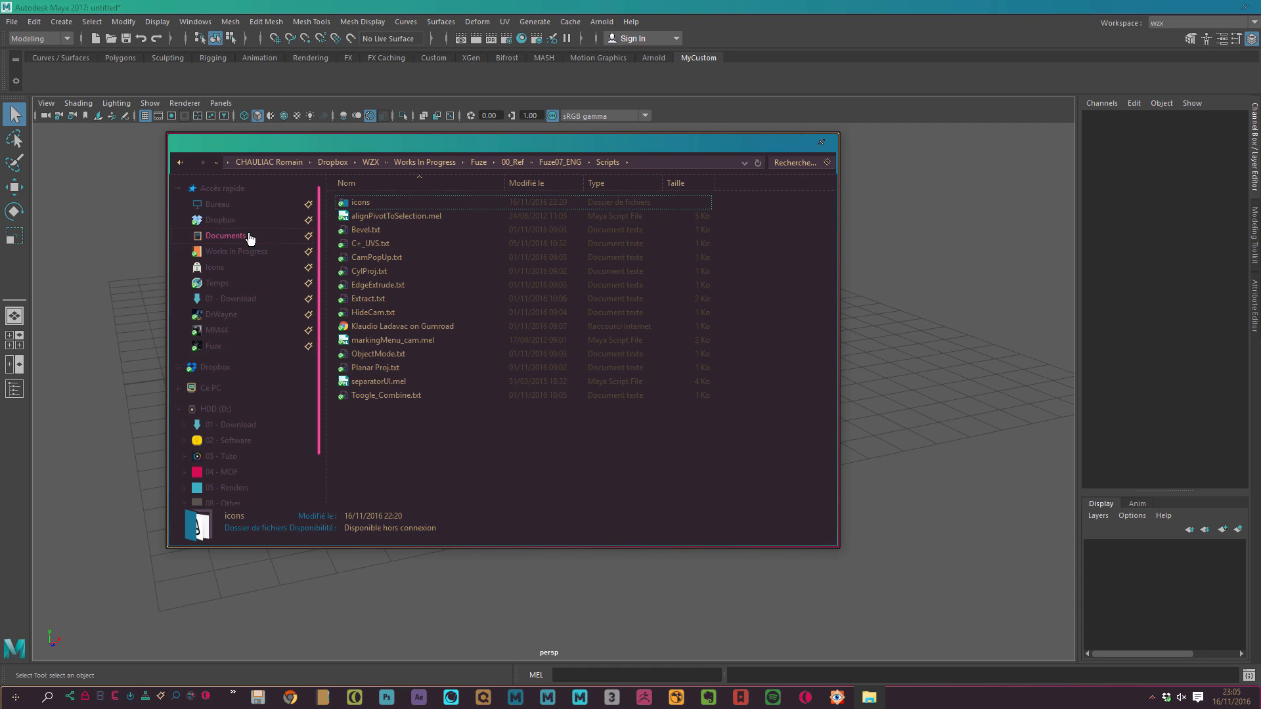
double_click(371, 326)
double_click(381, 202)
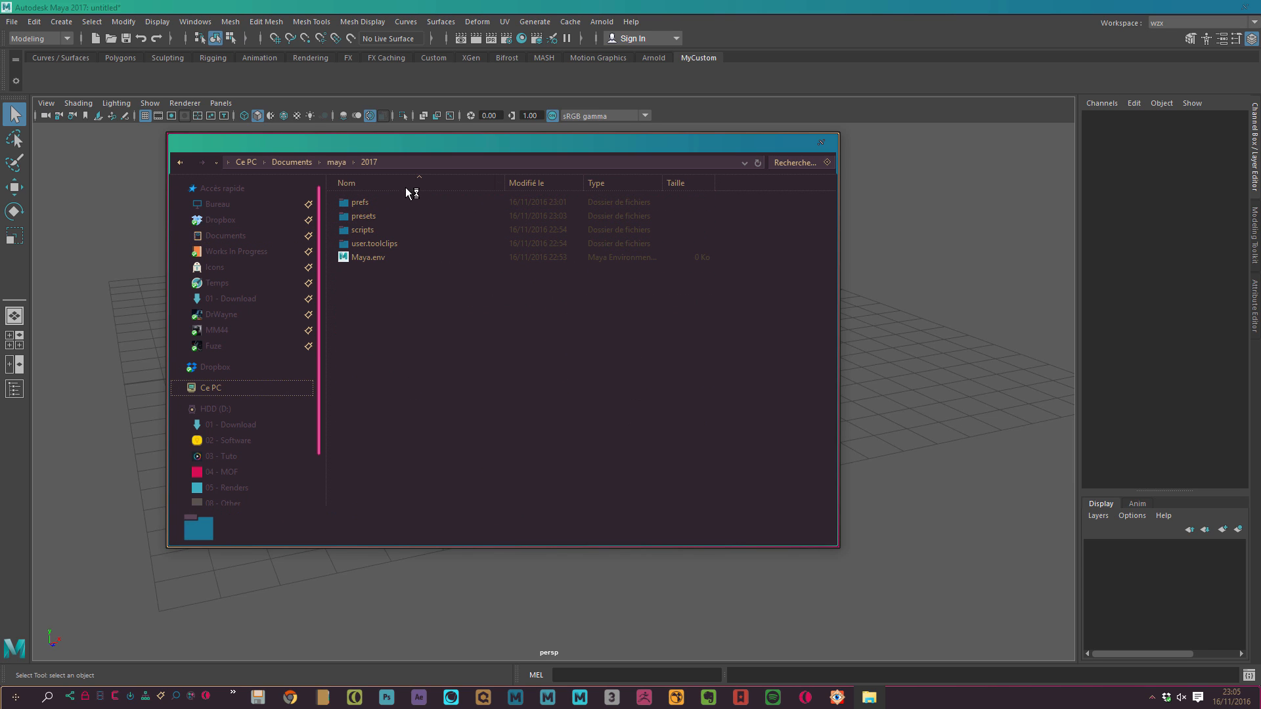
double_click(389, 203)
left_click(388, 215)
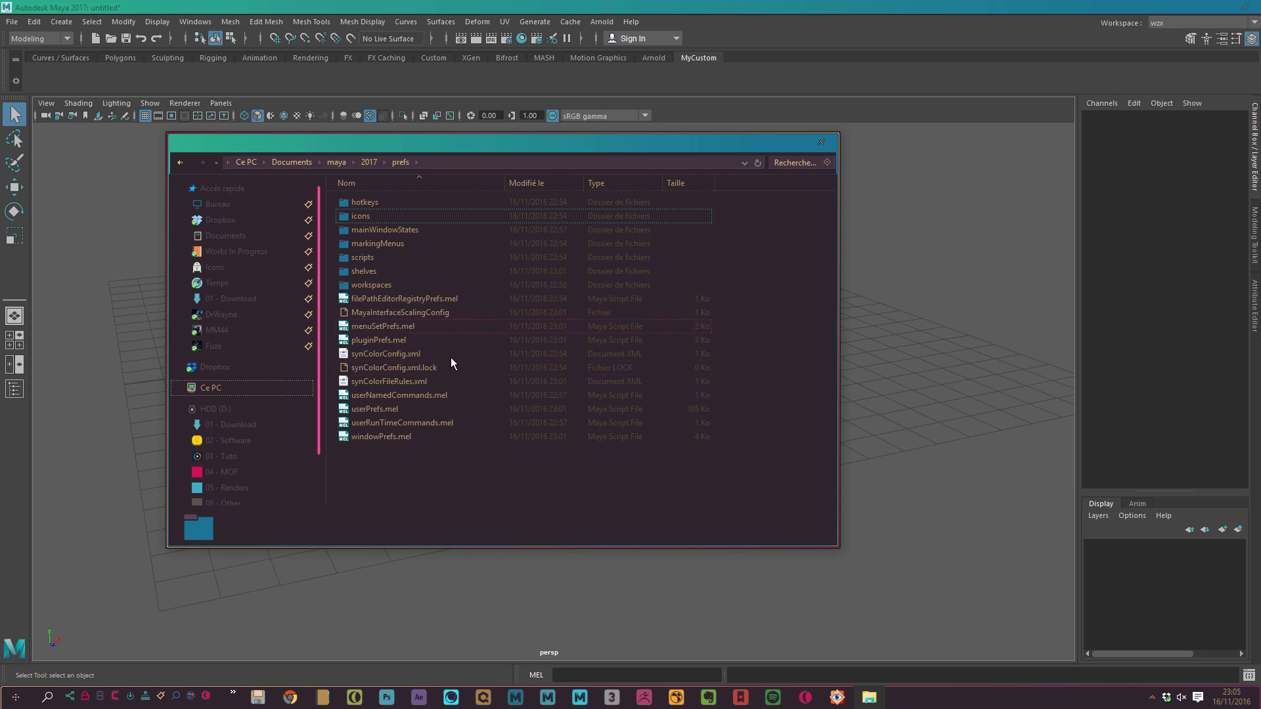
key("ctrl+v")
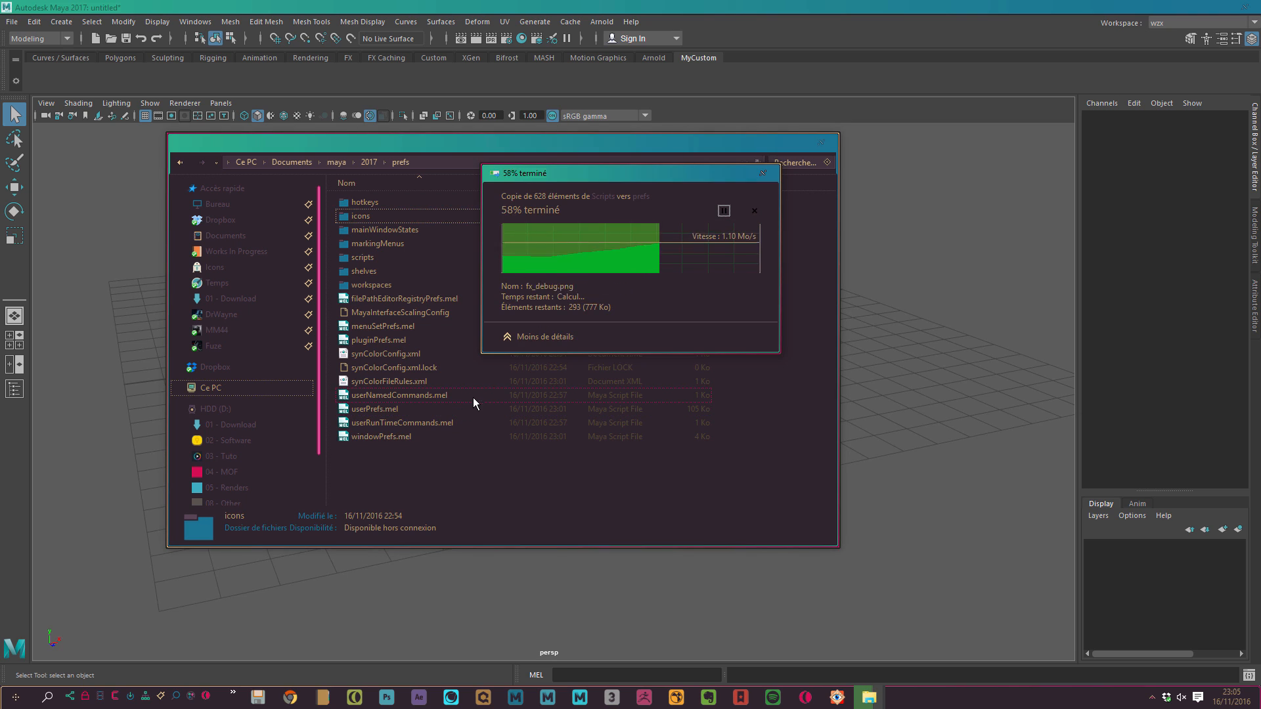
double_click(401, 215)
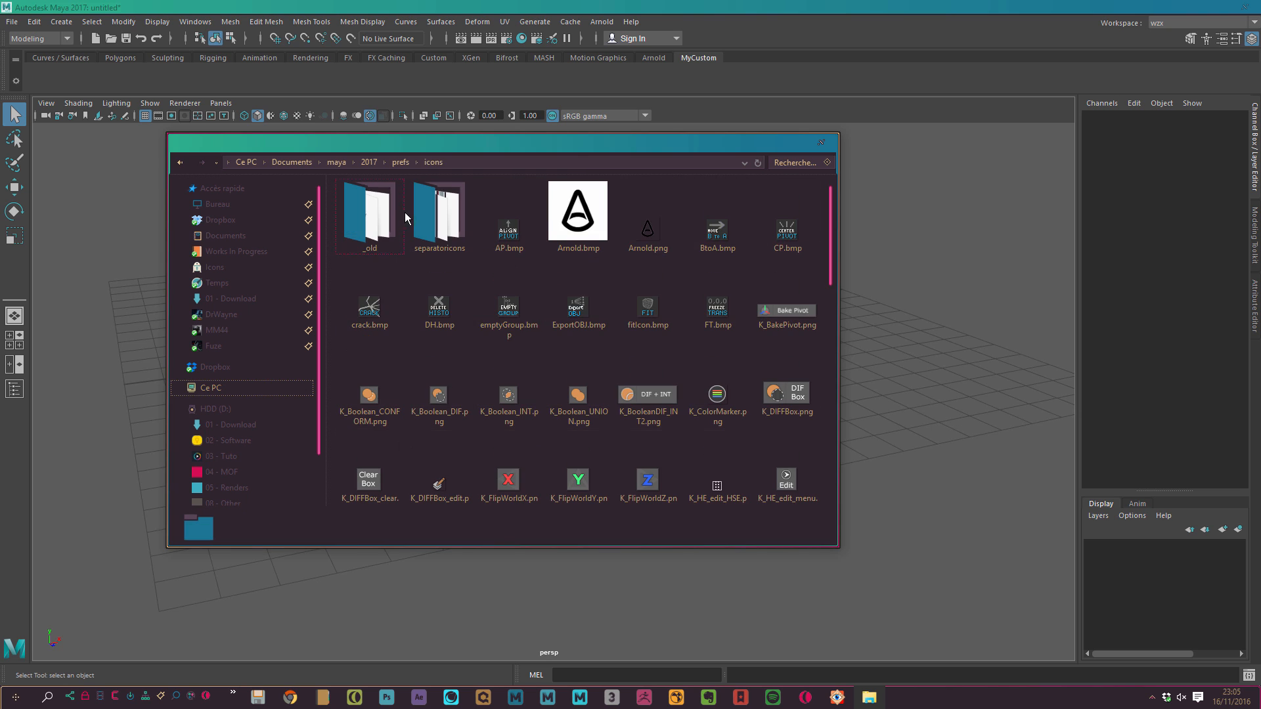
left_click(179, 161)
Go back to the Scripts folder in Fuze > 00_Ref > Fuze07_ENG and open HideCam.txt
left_click(231, 346)
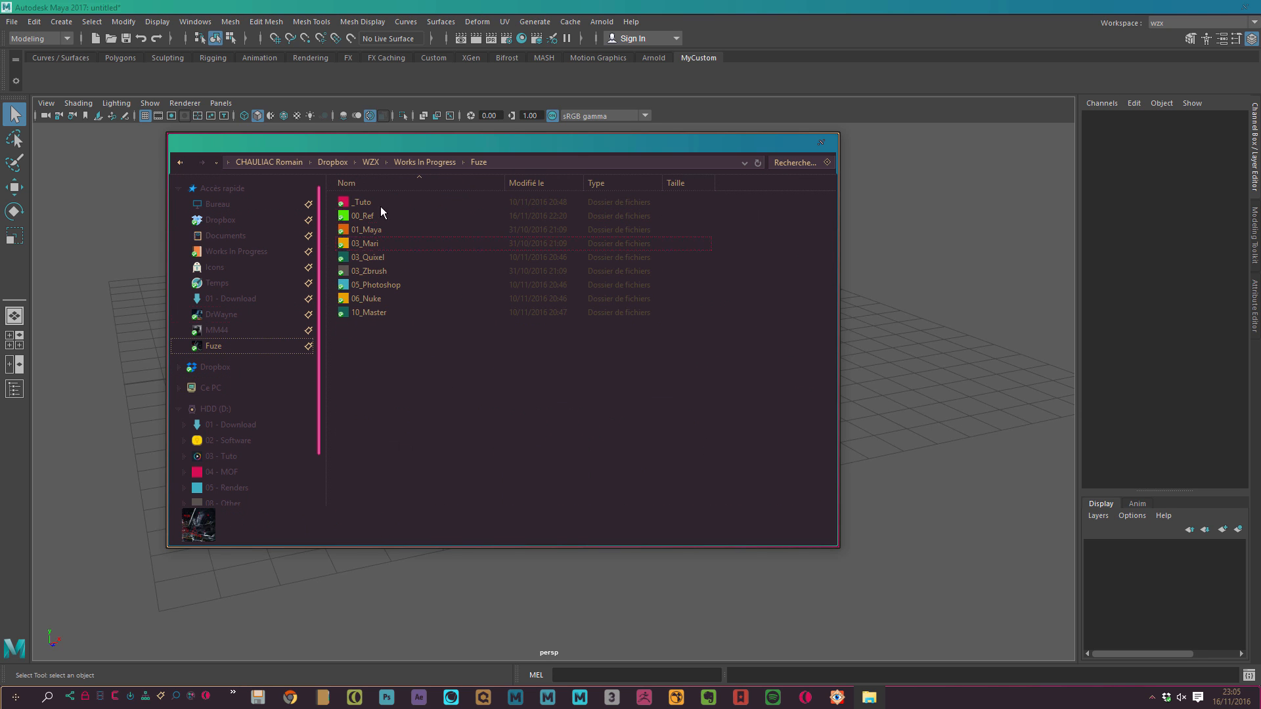
double_click(376, 214)
double_click(451, 211)
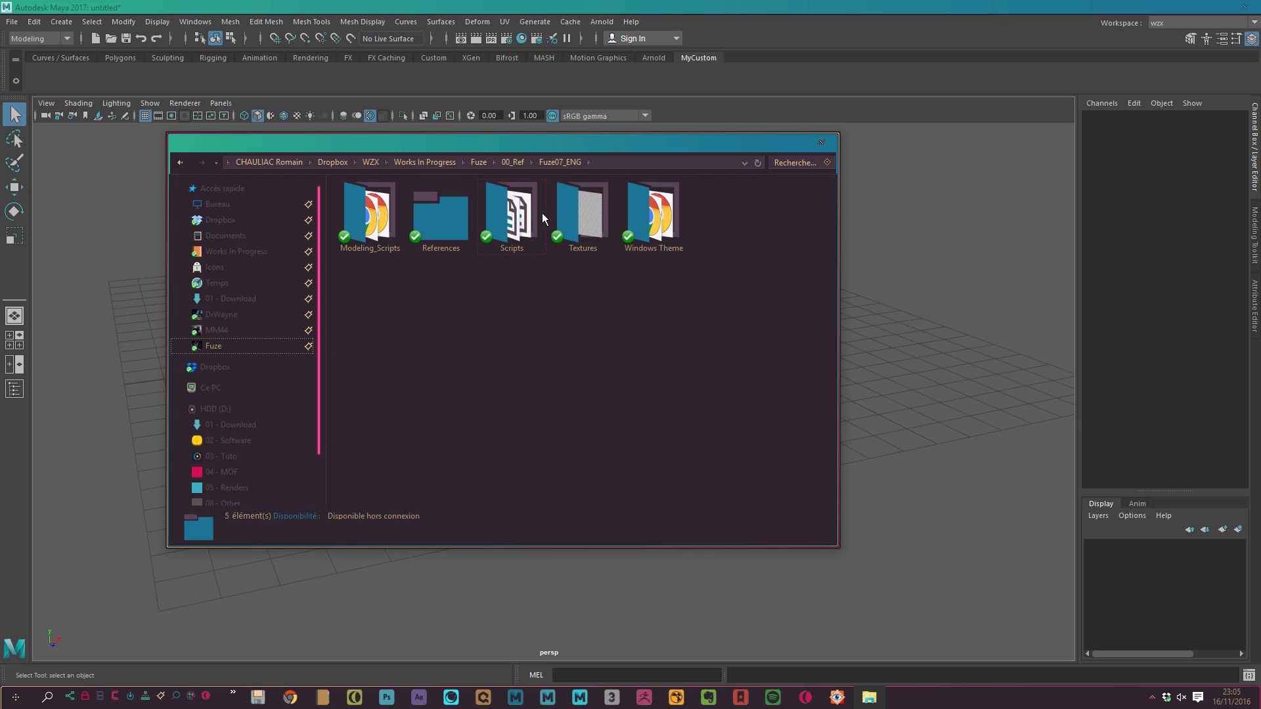
double_click(518, 213)
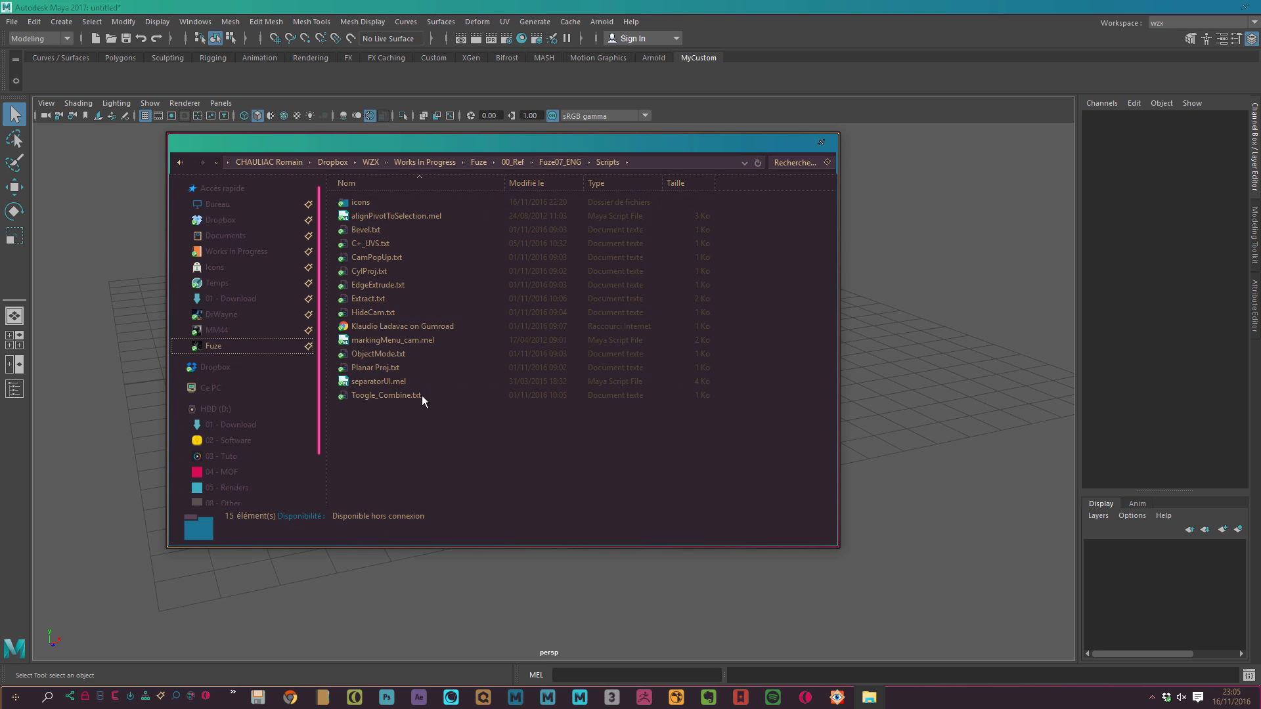
left_click_drag(430, 151, 417, 164)
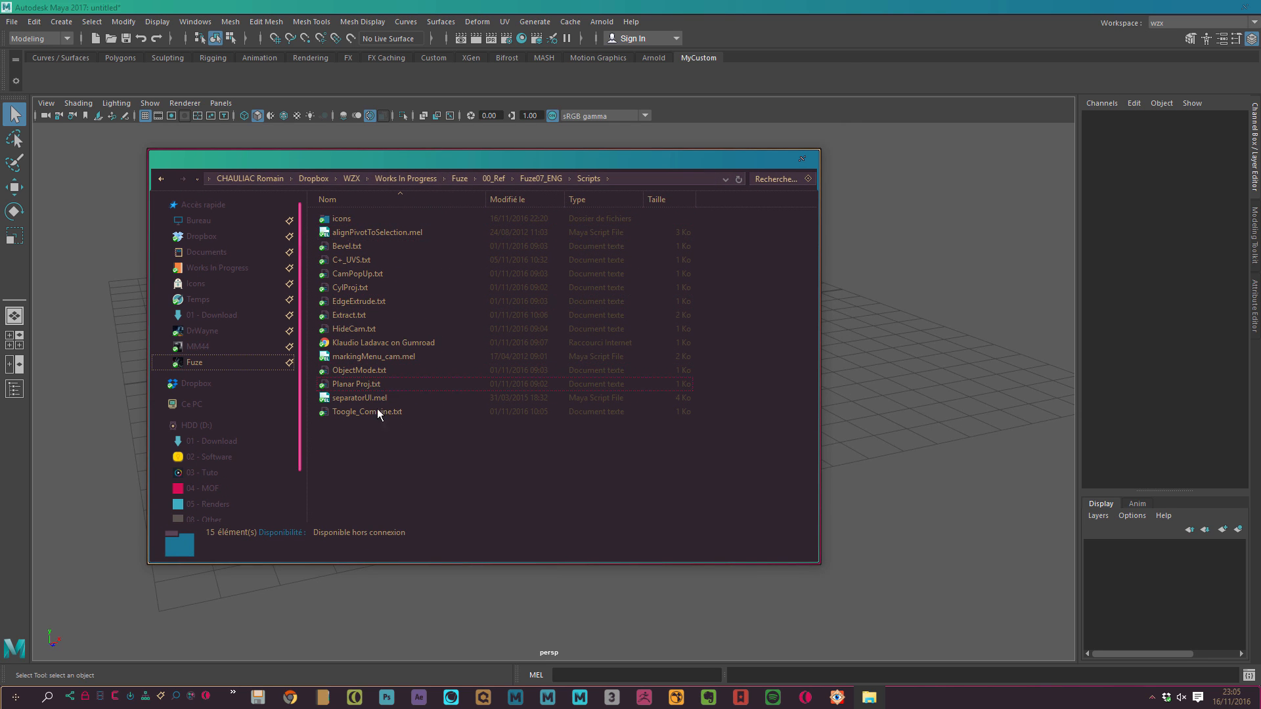
double_click(361, 328)
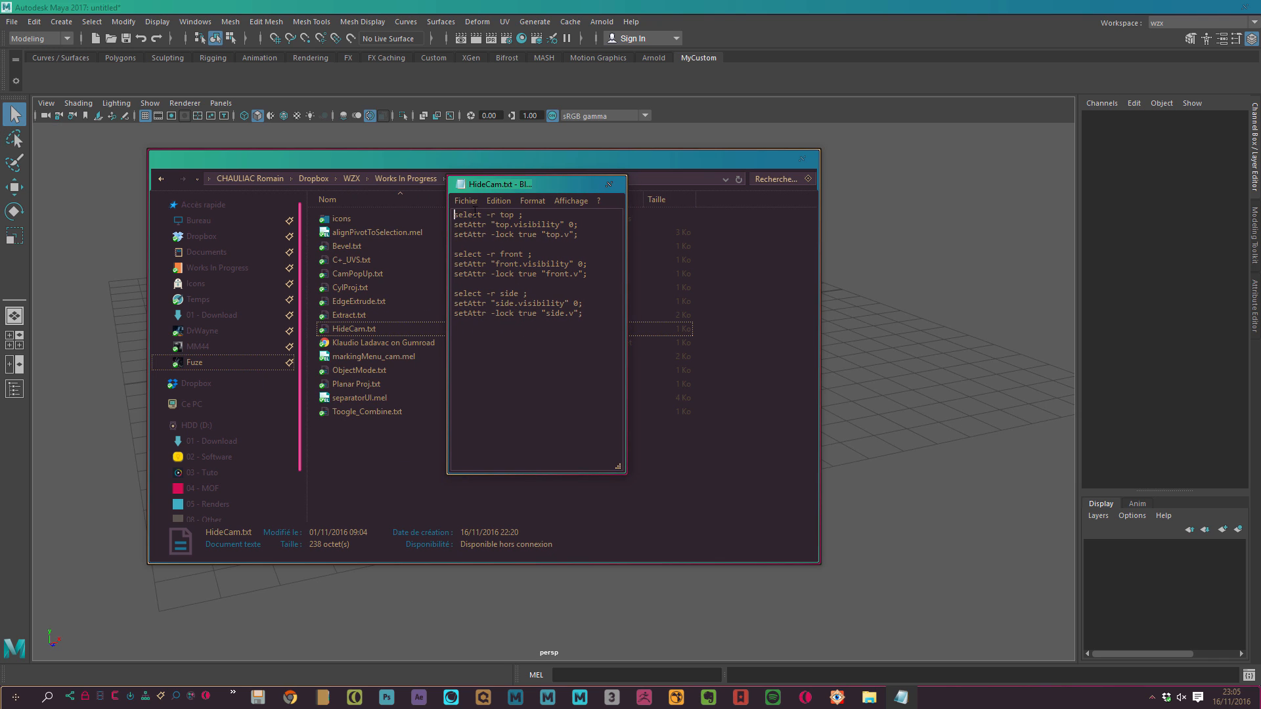
Copy the entire HideCam.txt script, close the text file and File Explorer, and return to Maya
left_click_drag(599, 320, 425, 187)
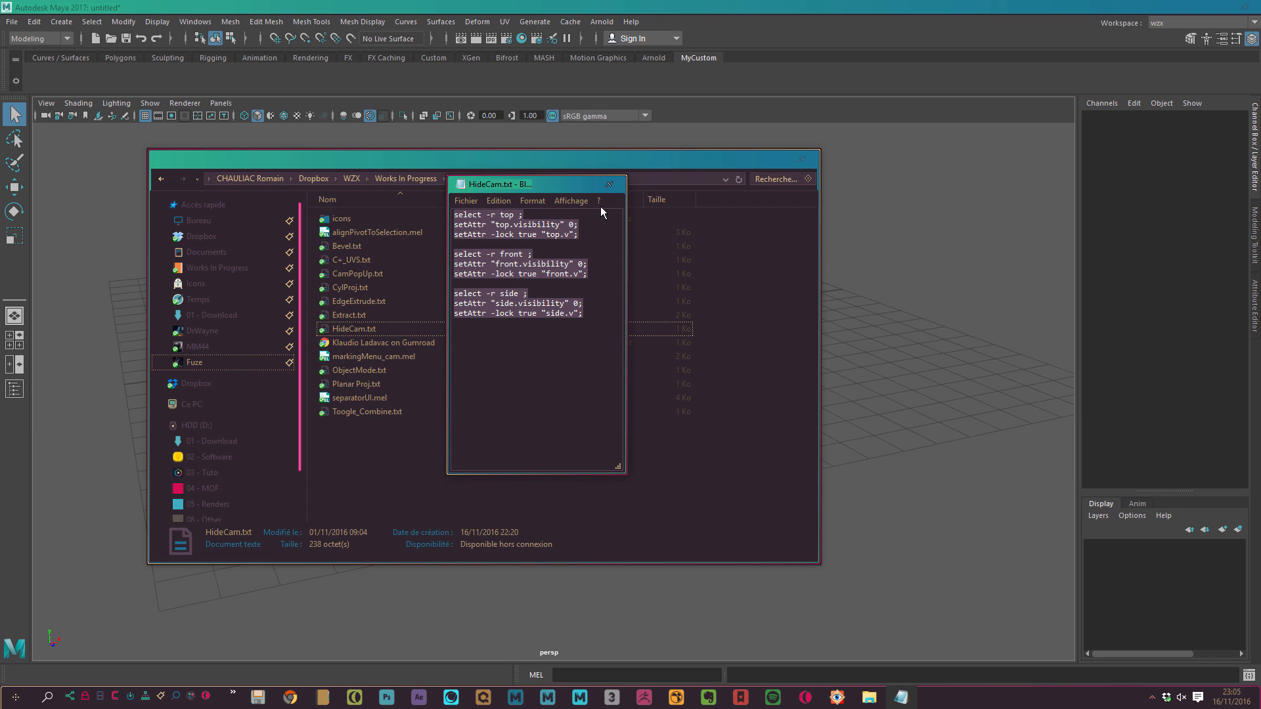
left_click(618, 185)
left_click(746, 161)
scroll(603, 302, "down", 2)
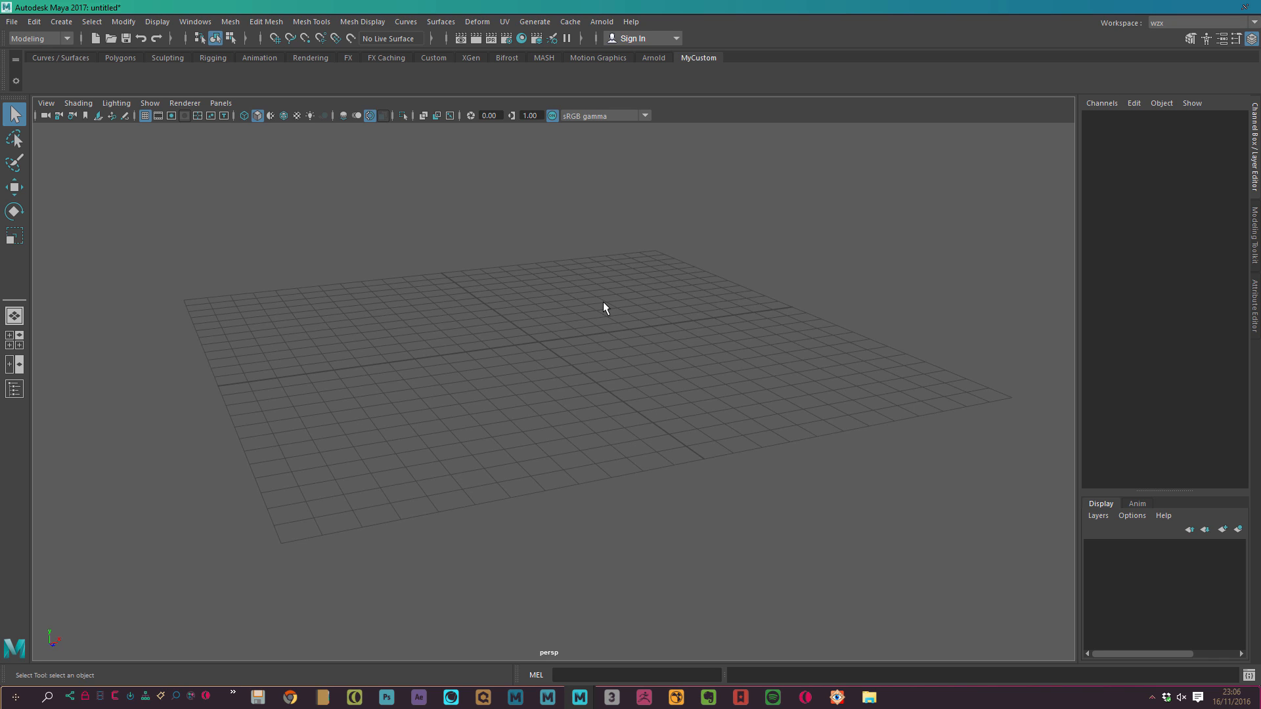
Show the Outliner beside the viewport and switch to the four-view layout
left_click_drag(604, 303, 486, 244, "alt")
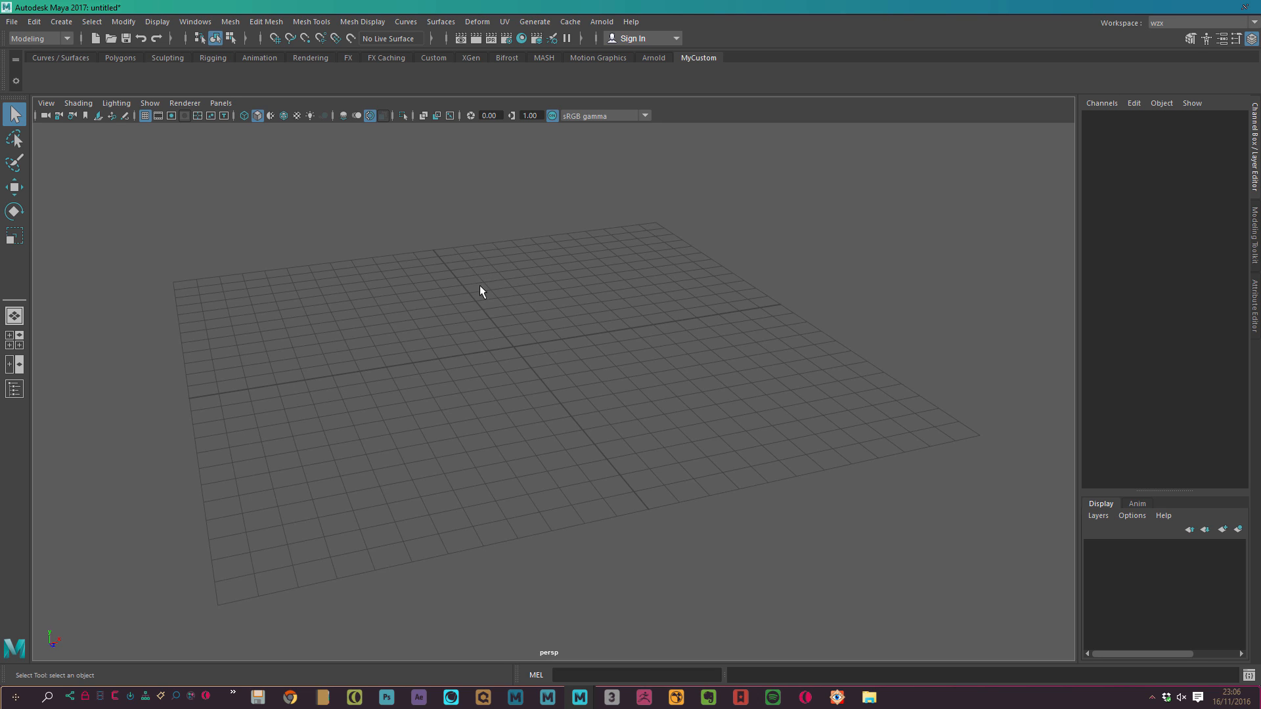
mouse_move(479, 285)
left_mouse_down("alt")
mouse_move(467, 287)
mouse_move(492, 285)
left_mouse_up("alt")
left_click_drag(249, 356, 342, 269, "alt")
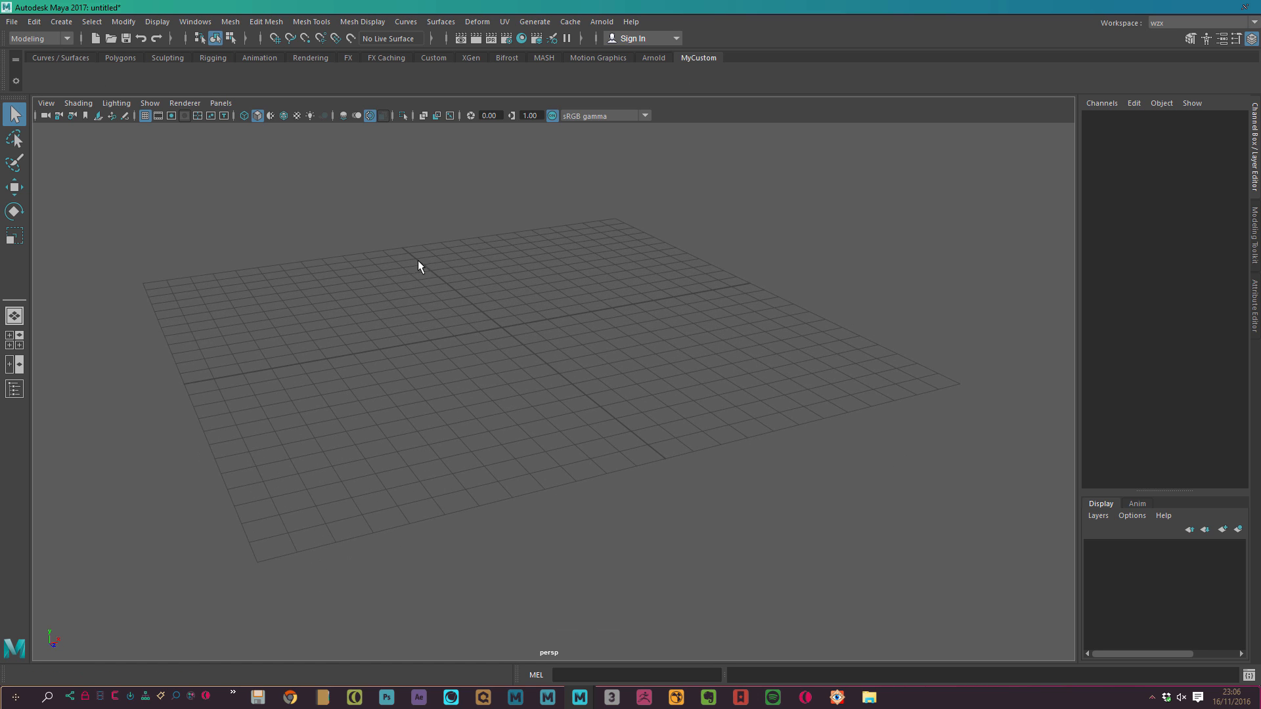
left_click_drag(418, 261, 367, 299, "alt")
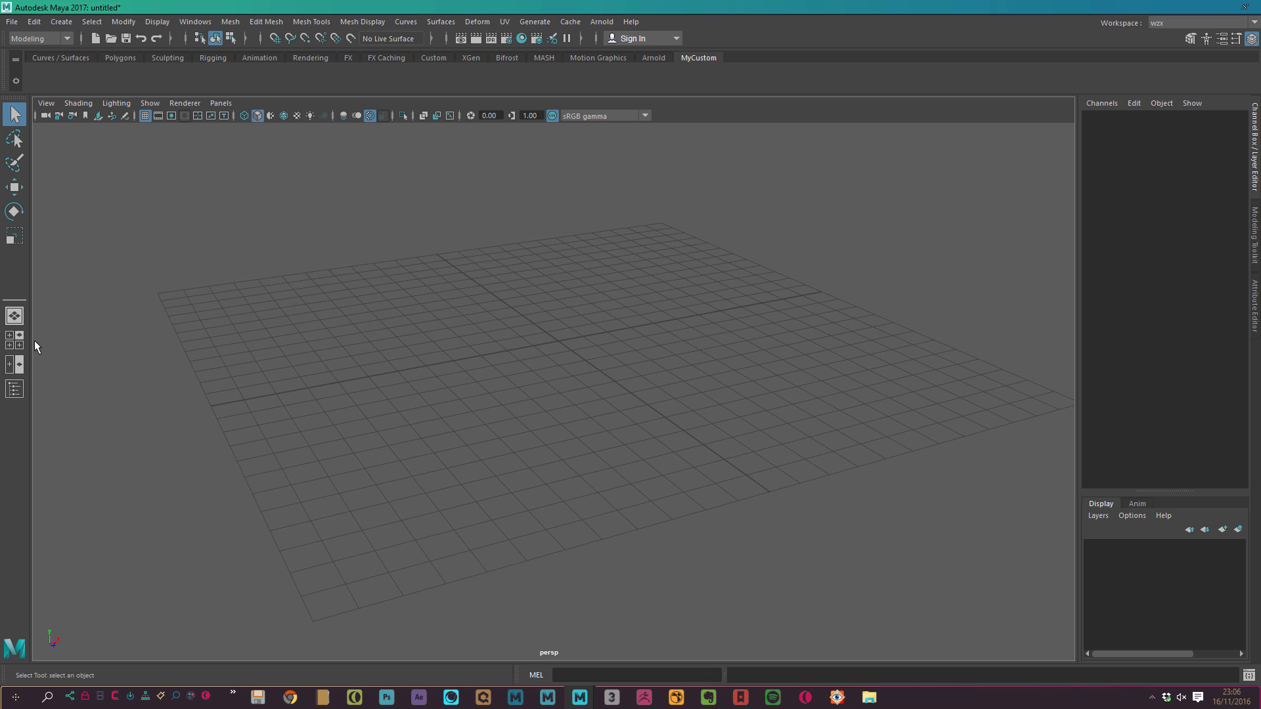
left_click(20, 365)
left_click(20, 365)
left_click(14, 388)
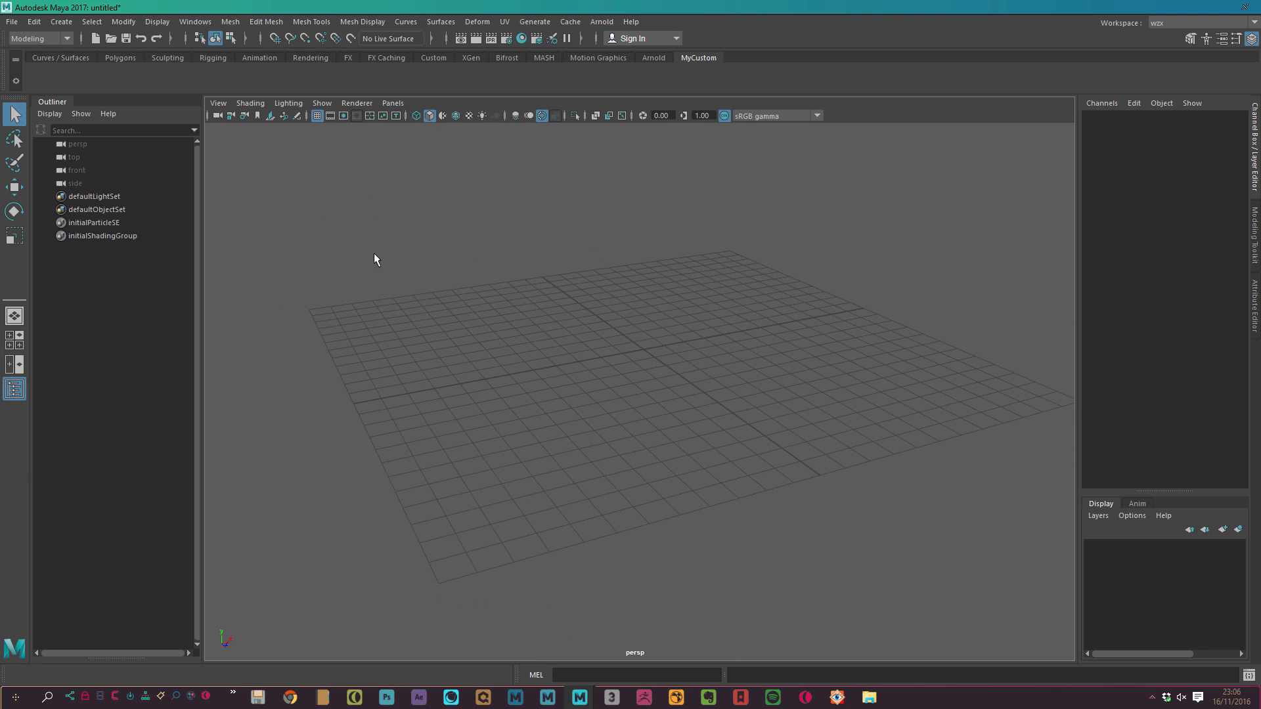
key("space")
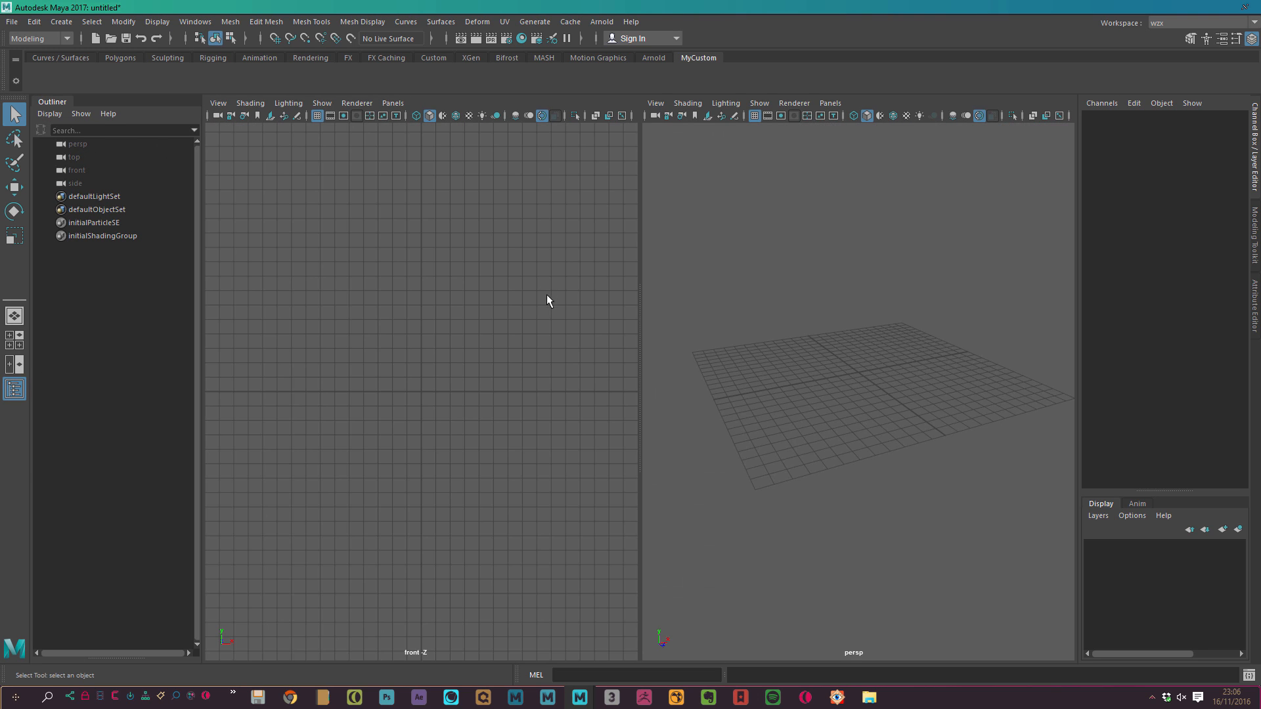
key("space")
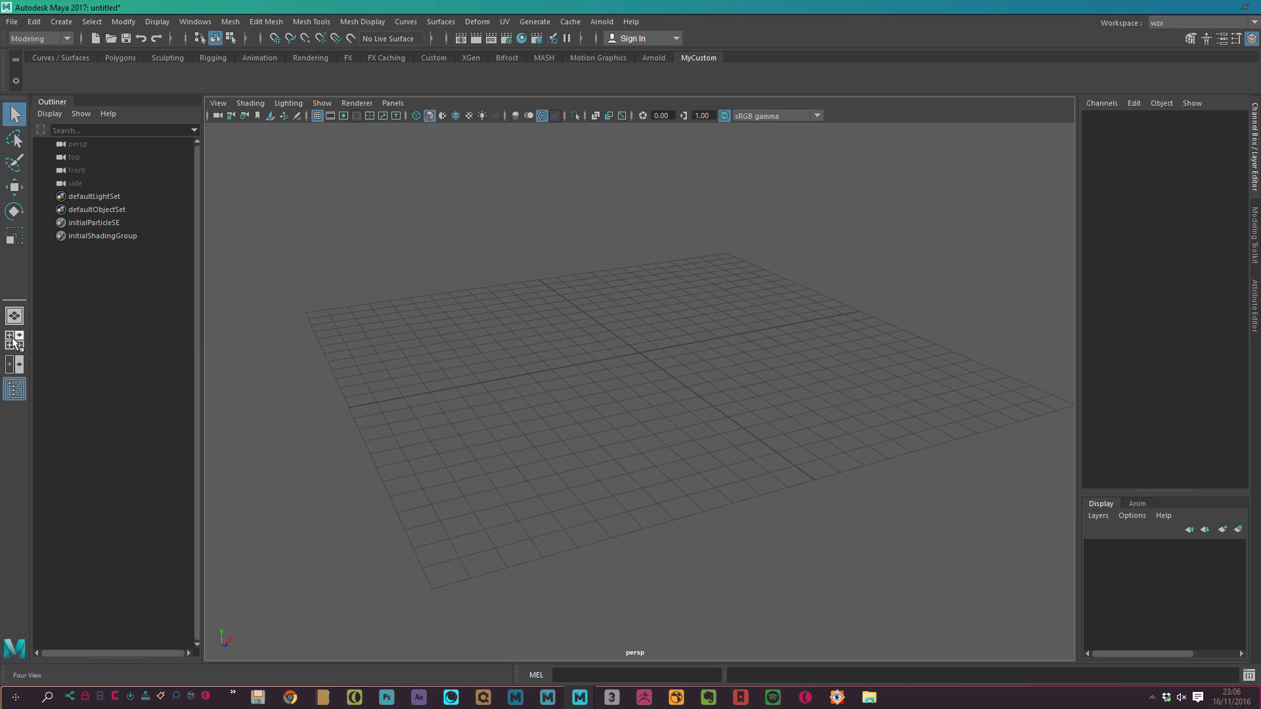
left_click(15, 316)
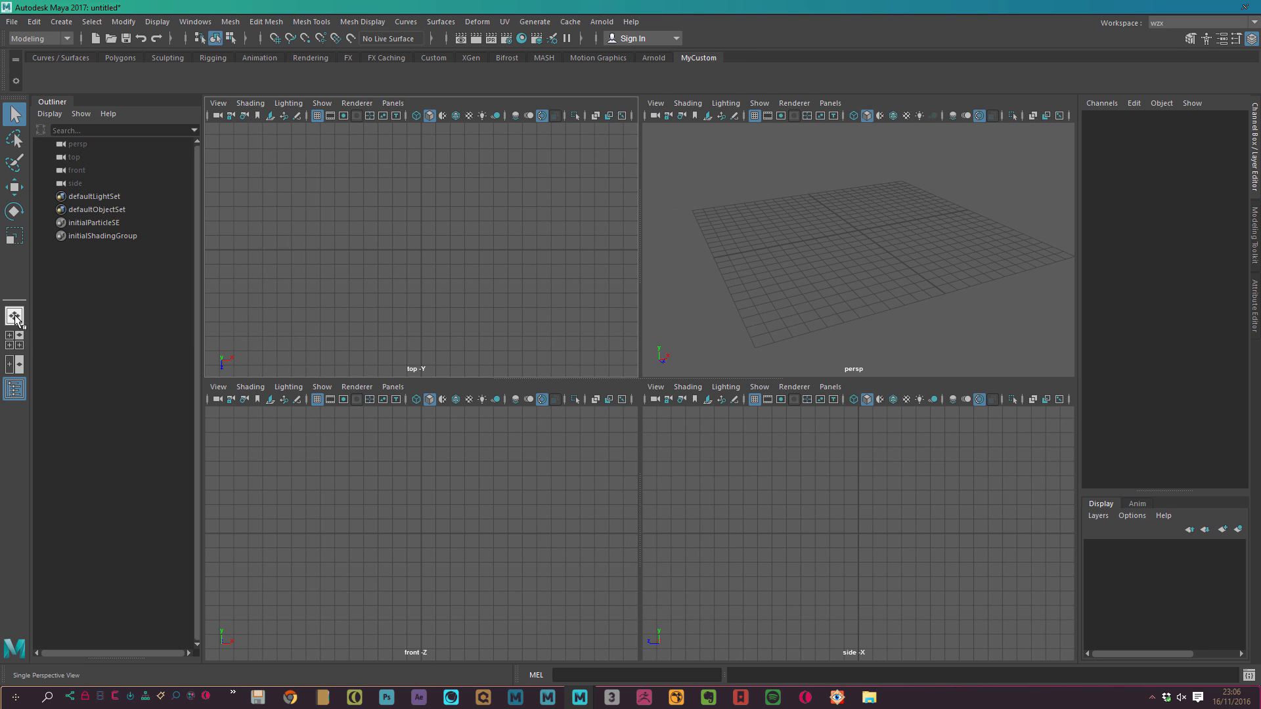
Check the top camera's visibility attribute, clear the selection, and show all hidden objects in the scene
left_click(84, 157)
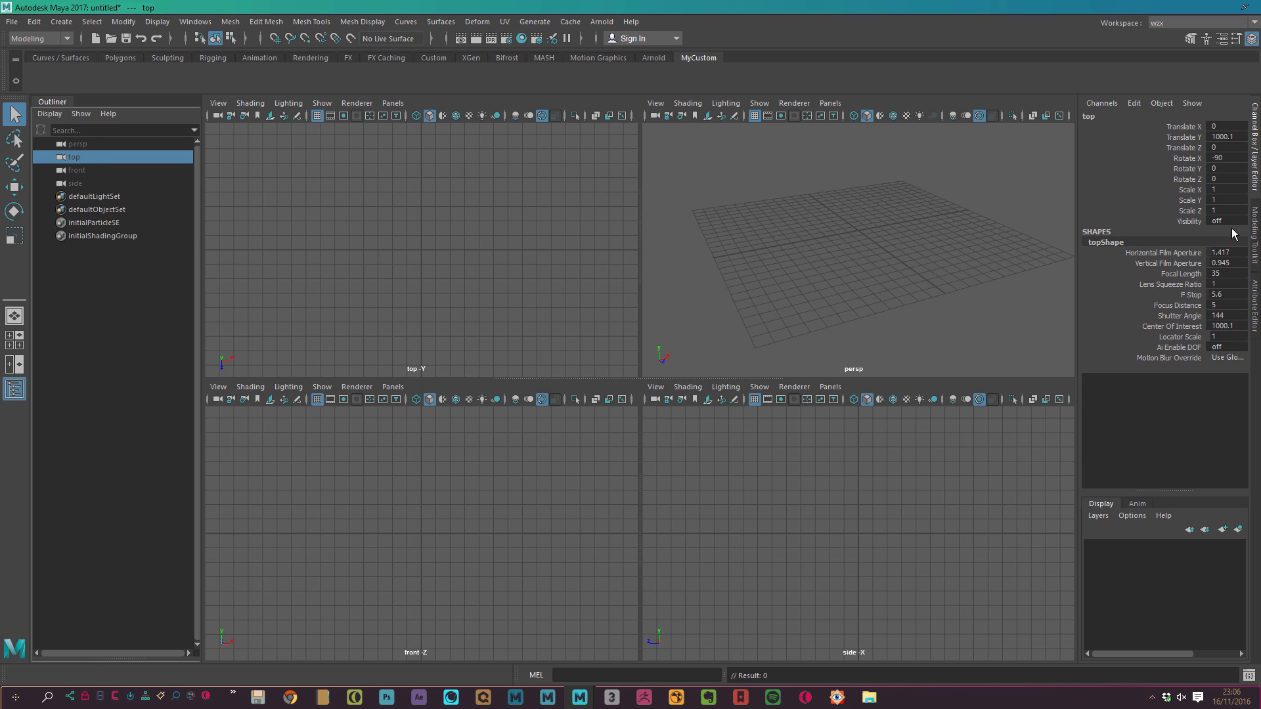
left_click(929, 258)
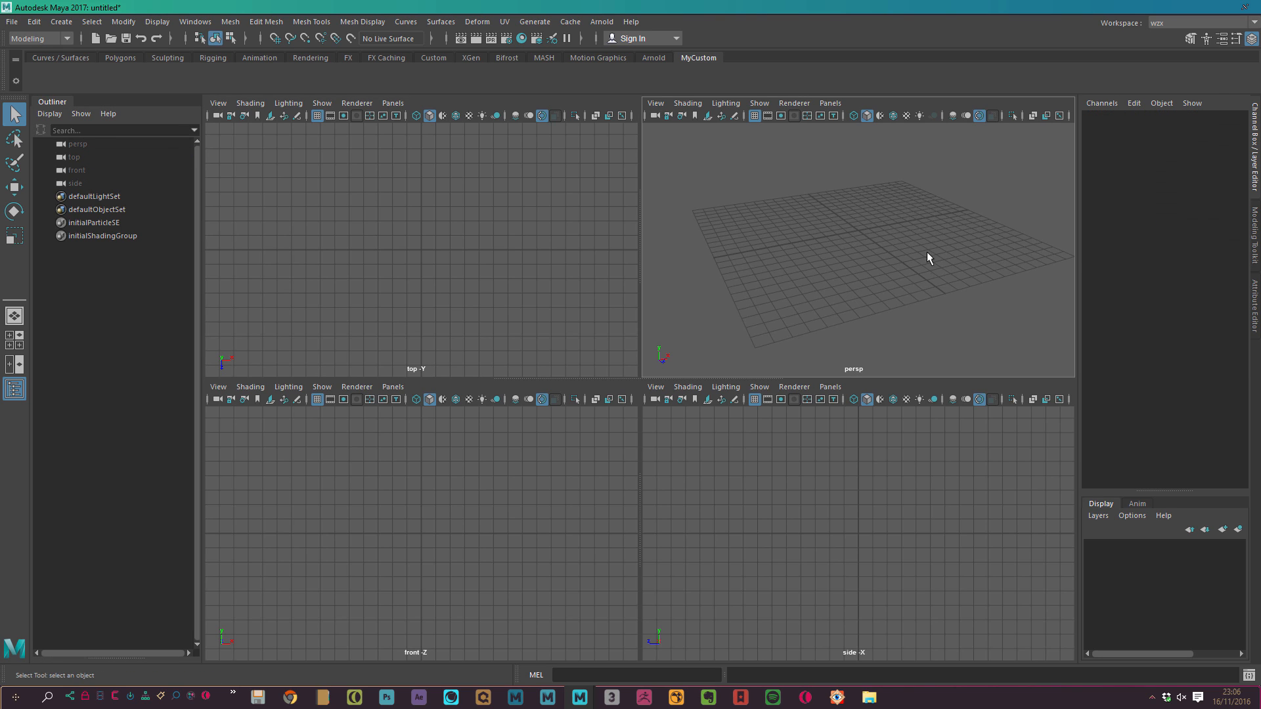
left_click(157, 22)
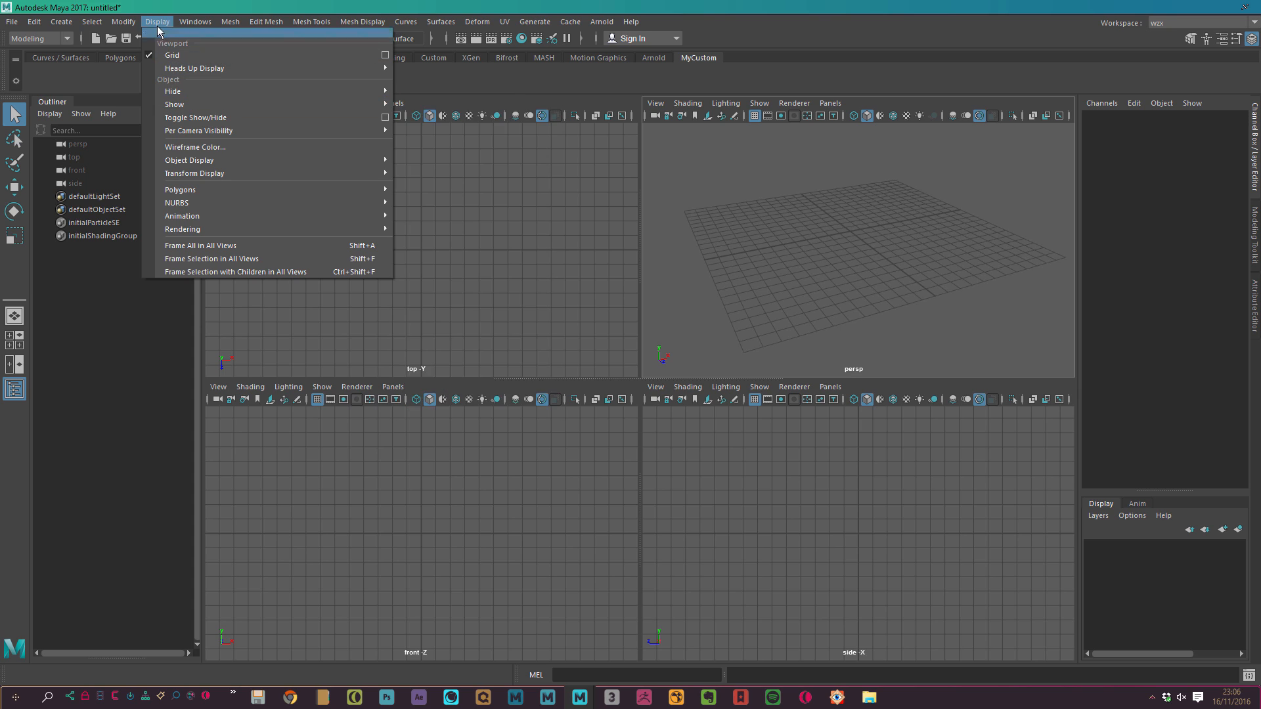
mouse_move(184, 106)
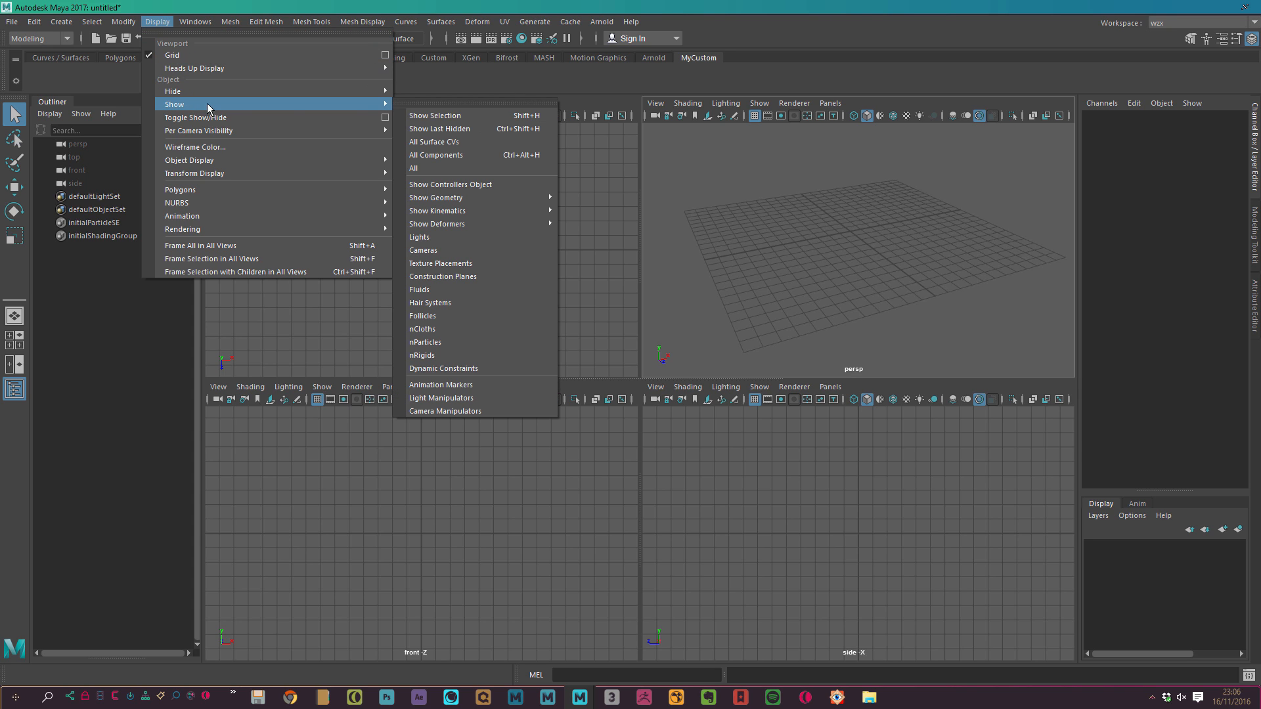
left_click(435, 170)
scroll(772, 261, "down", 5)
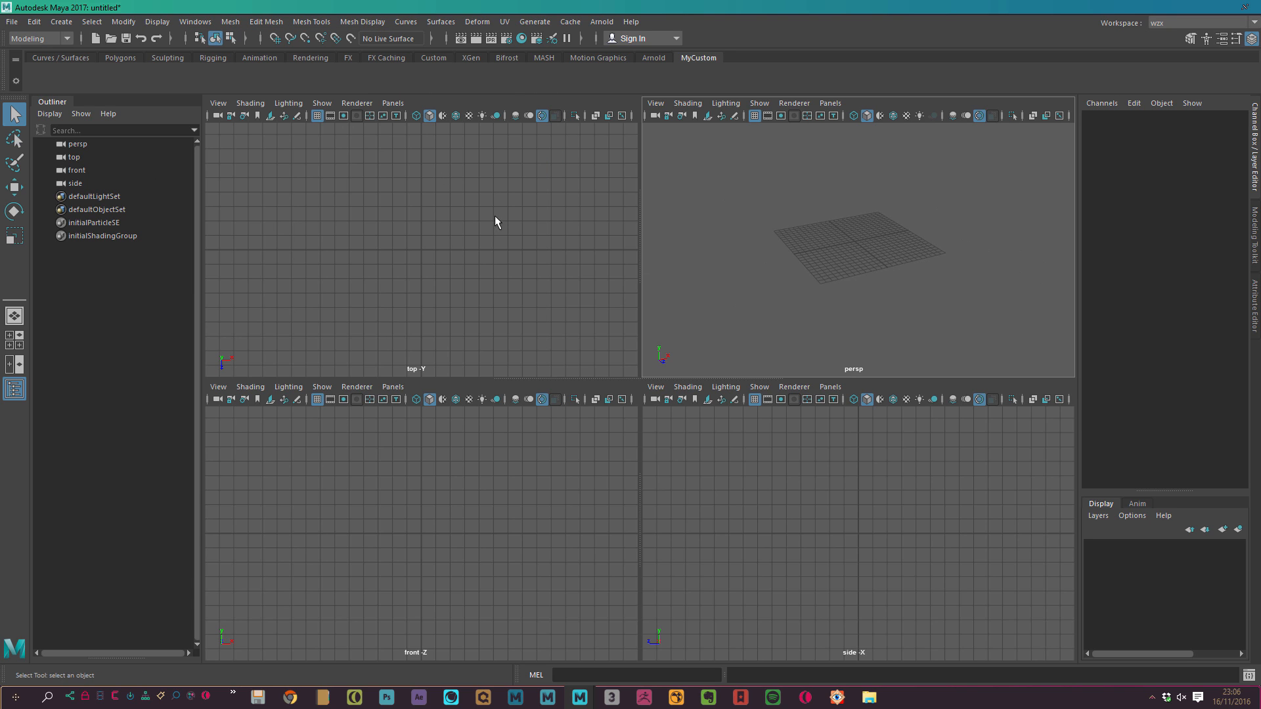
Inspect each default camera's attributes, then maximize the perspective view and examine where the camera icons sit
left_click(78, 146)
left_click(84, 156)
left_click(81, 170)
left_click(80, 184)
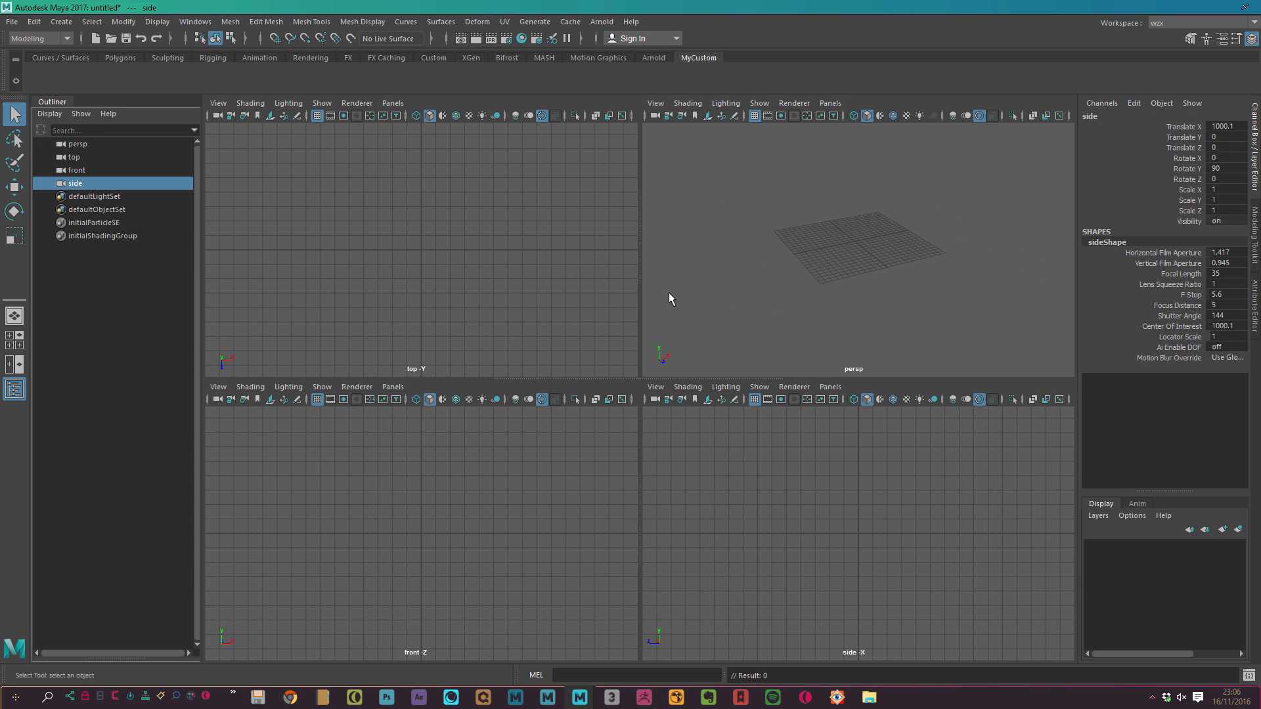
scroll(843, 324, "down", 5)
left_click(916, 278)
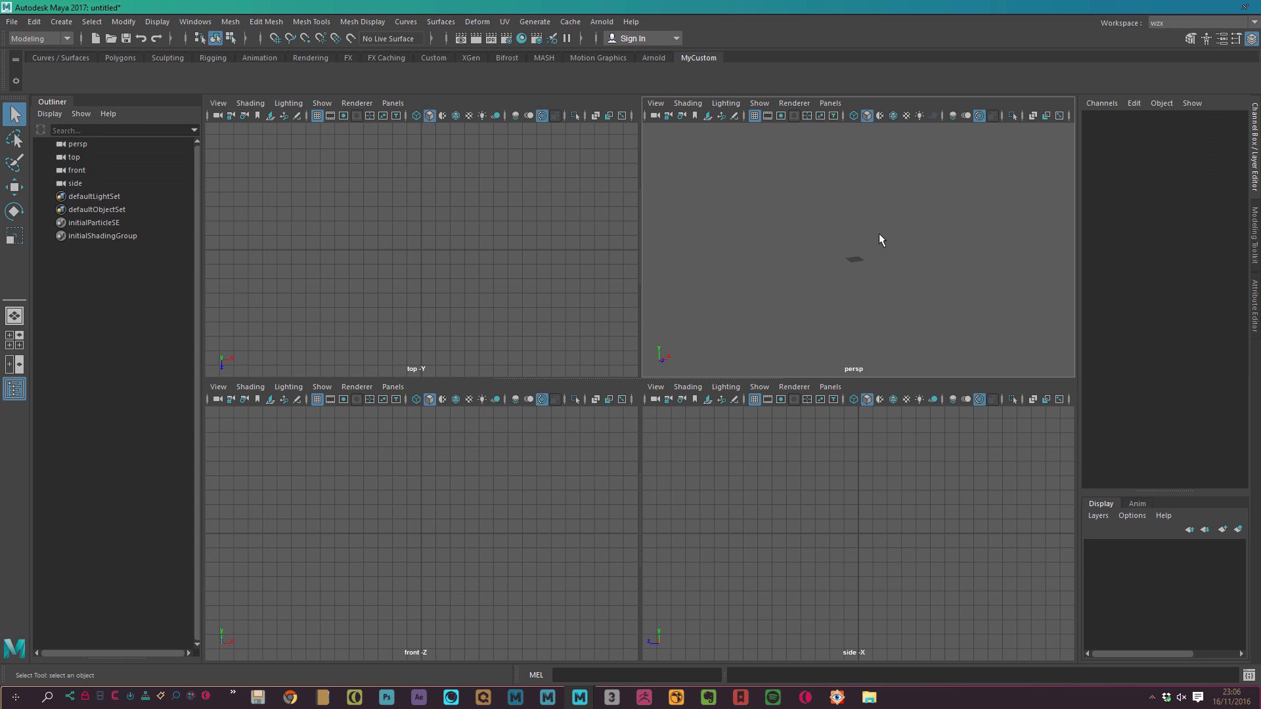
key("space")
right_click_drag(651, 283, 371, 113, "alt")
left_click_drag(683, 293, 711, 291, "alt")
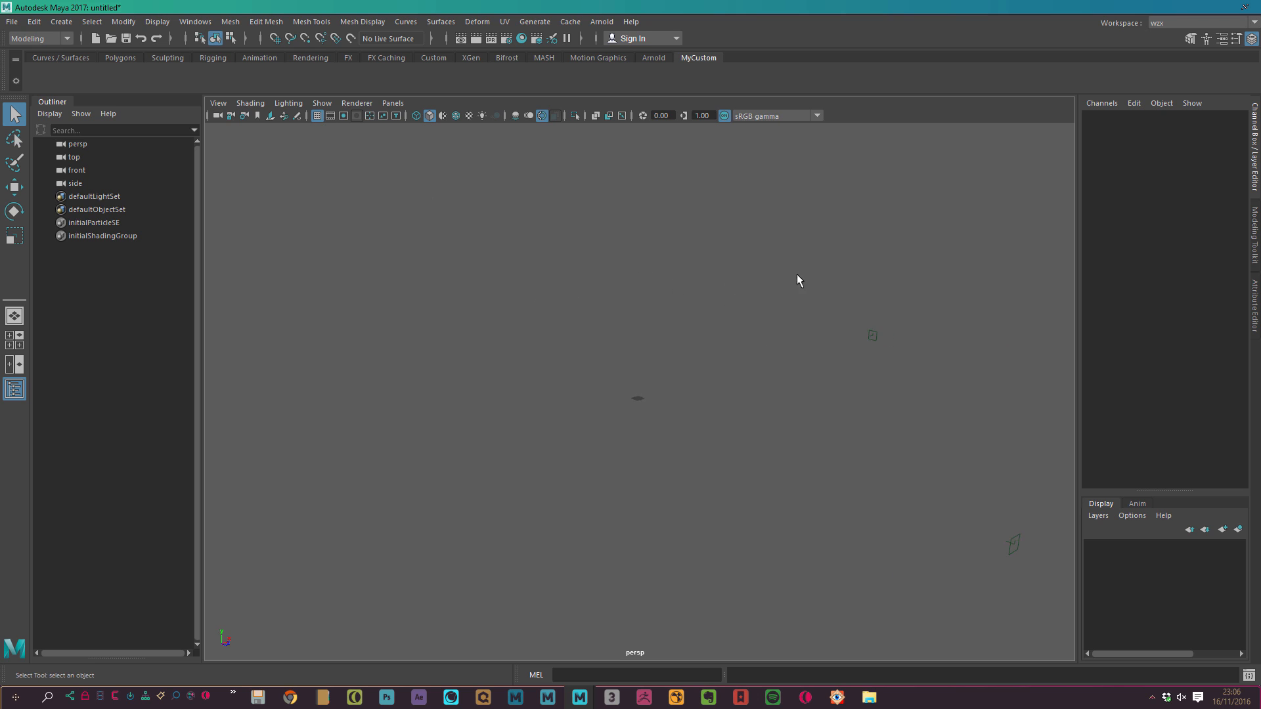
Move the side camera freely to about X 929, Y -23, Z -261, then deselect it
left_click(873, 336)
left_click_drag(858, 366, 906, 376, "alt")
key("w")
middle_click_drag(870, 389, 726, 366)
right_click_drag(726, 366, 834, 504, "alt")
middle_click_drag(717, 301, 767, 440)
left_click(456, 256)
left_click_drag(456, 256, 433, 258, "alt")
middle_click_drag(417, 224, 352, 171, "alt")
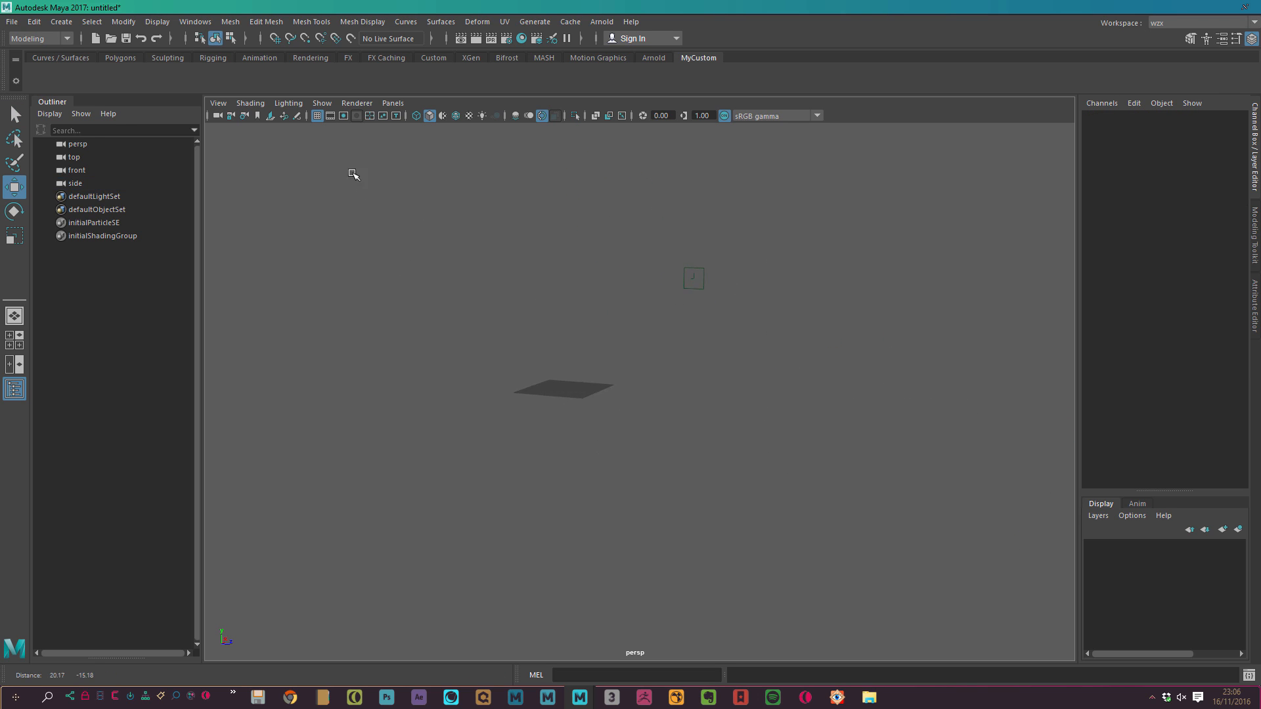
Create a polygon cube, scale it uniformly to about 20.09, and frame it in the perspective view
right_click_drag(352, 171, 499, 268, "alt")
left_click(120, 58)
left_click(61, 76)
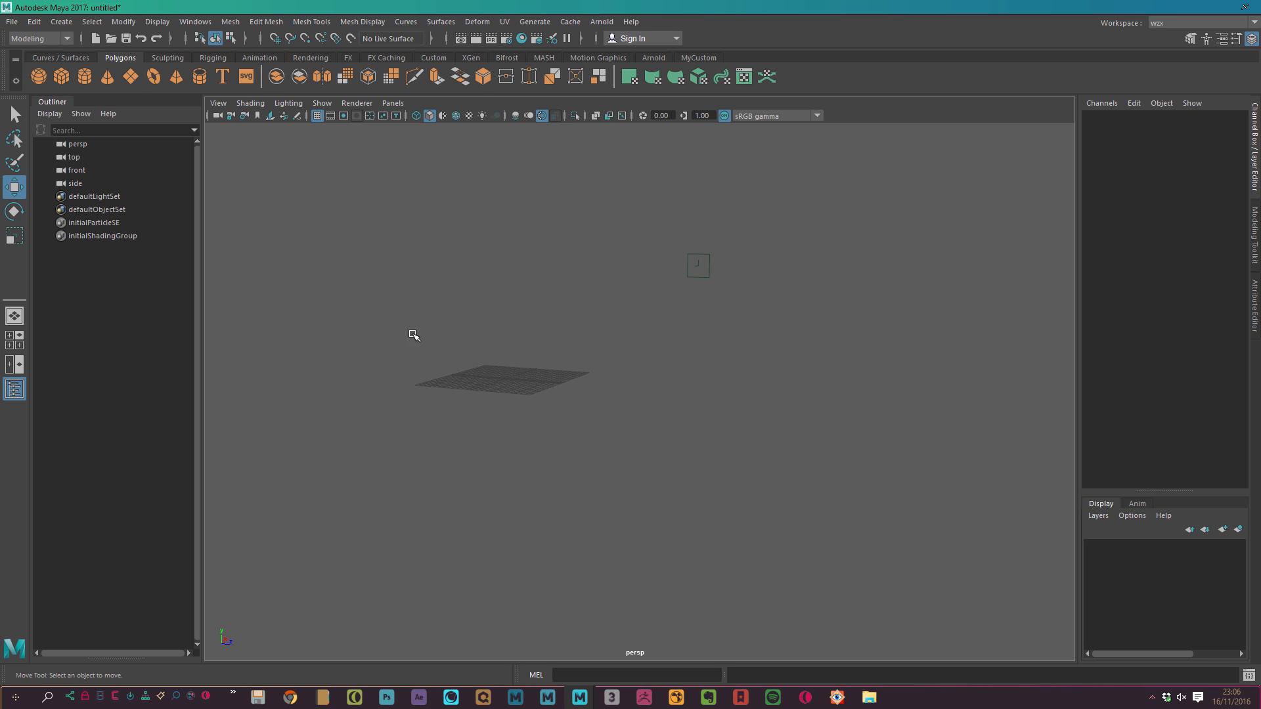
key("r")
middle_click_drag(349, 375, 480, 402)
key("f")
left_click_drag(541, 373, 632, 386, "alt")
Marquee-select the cube together with the side camera behind it, clear the selection, and select the side camera alone
middle_click_drag(632, 386, 554, 436, "alt")
left_click_drag(573, 203, 268, 485)
left_click(628, 202)
left_click_drag(634, 199, 305, 419)
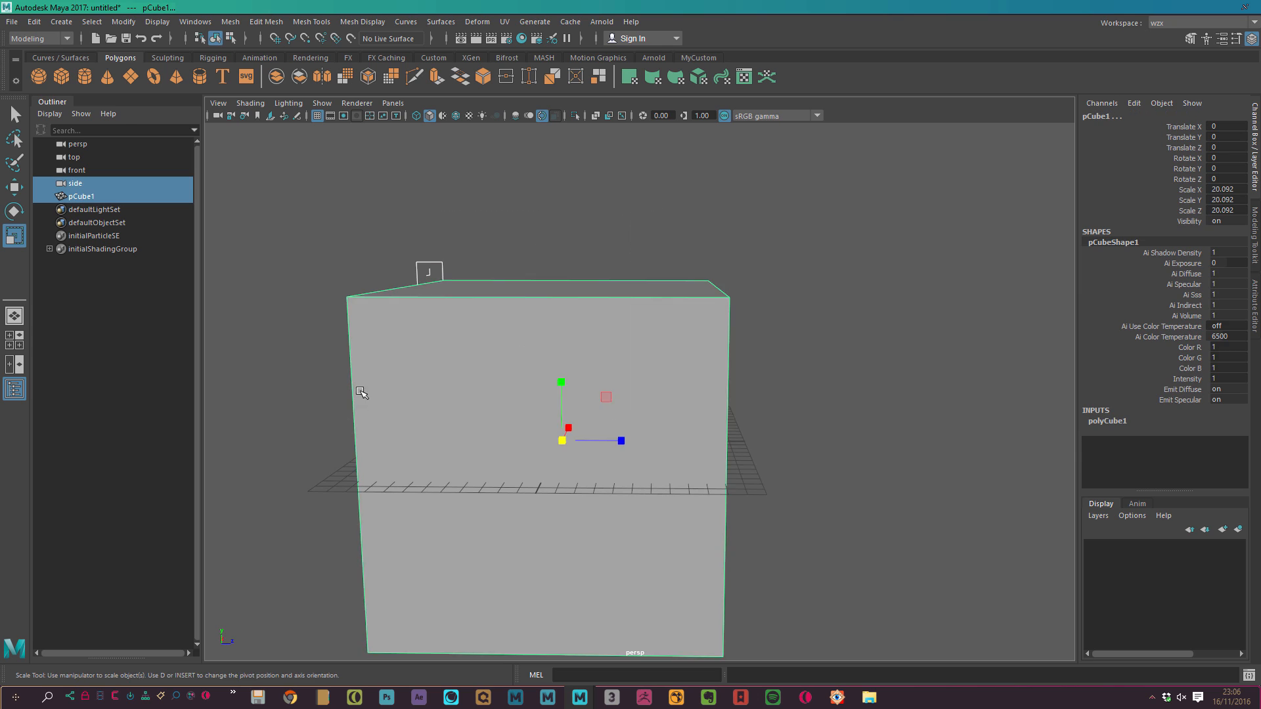
key("w")
middle_click_drag(361, 392, 502, 229, "alt")
left_click(501, 229)
left_click_drag(476, 241, 402, 309)
middle_click_drag(410, 376, 444, 376, "alt")
right_click_drag(444, 376, 309, 240, "alt")
left_click(505, 337)
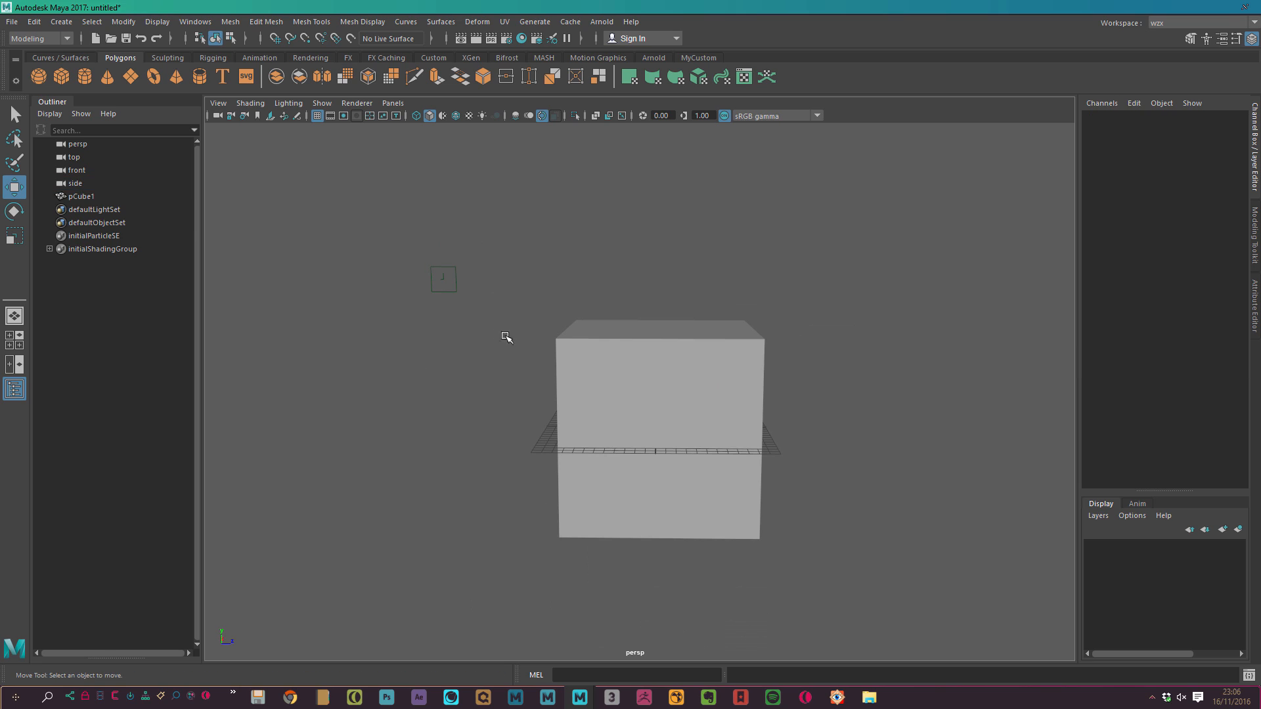
left_click(98, 184)
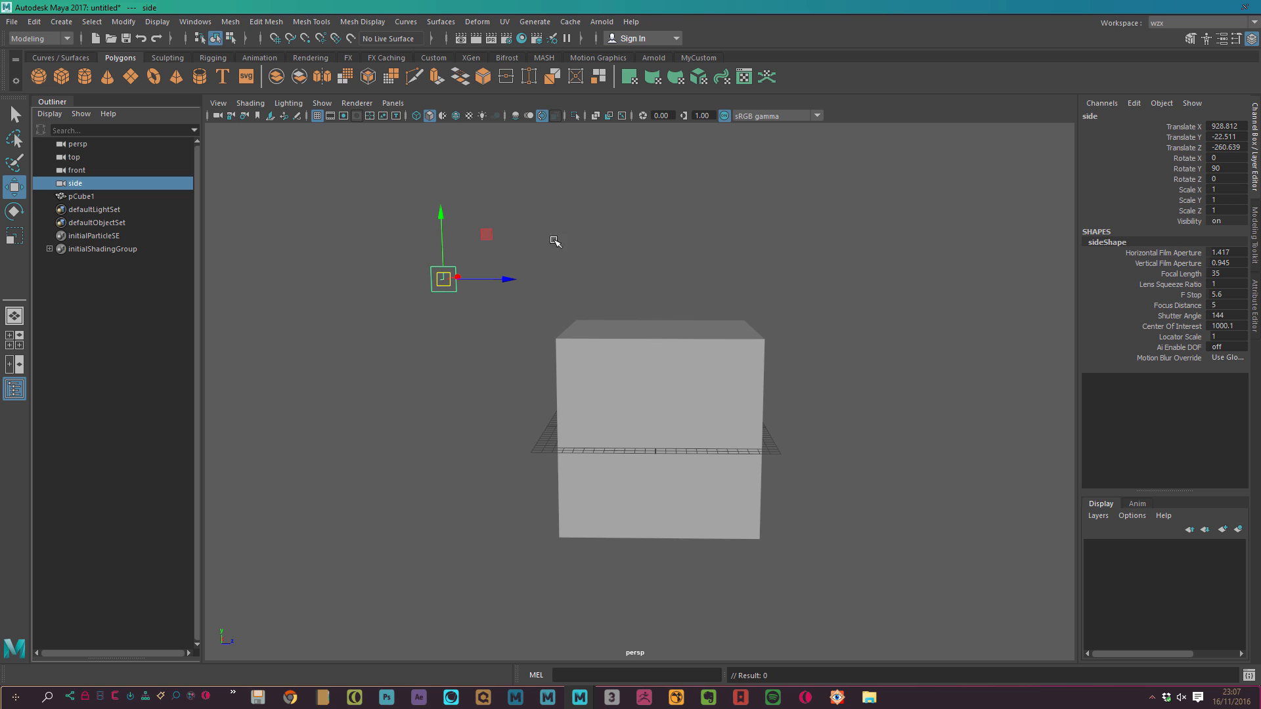
Paste the HideCam script into the Script Editor as MEL and add it as a button on the MyCustom shelf
left_click(698, 57)
left_click(560, 219)
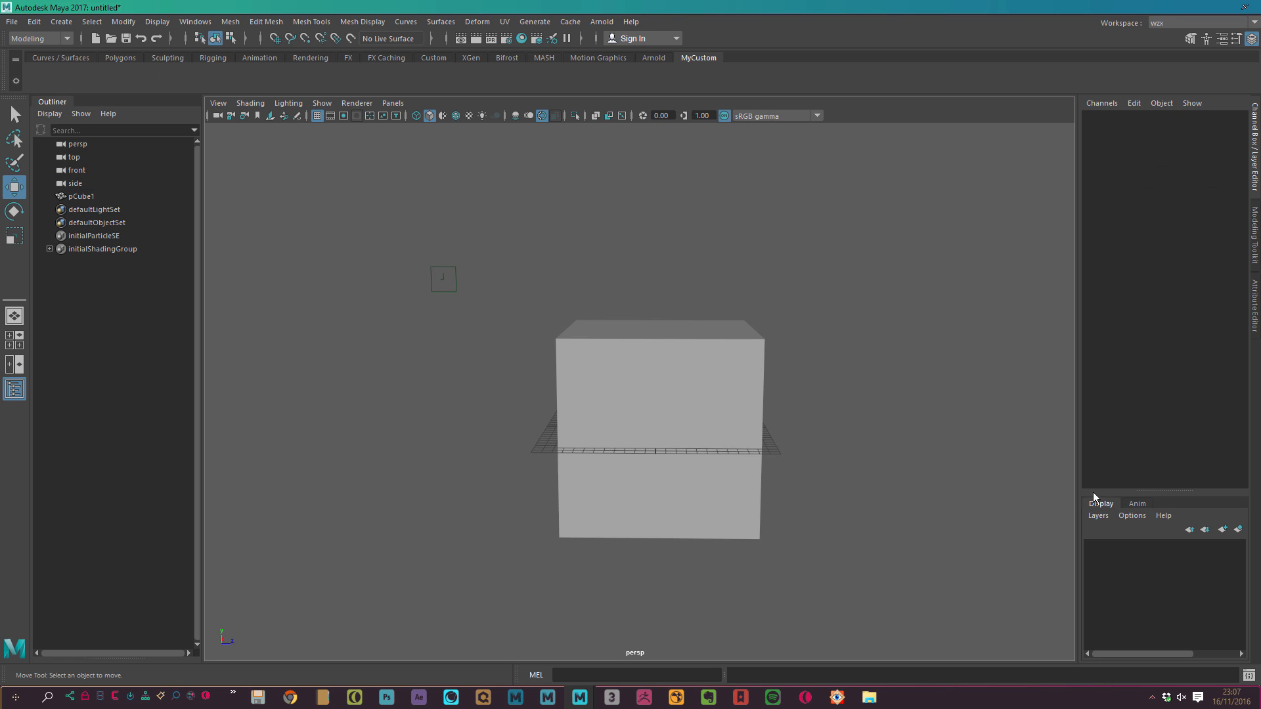
left_click(1249, 675)
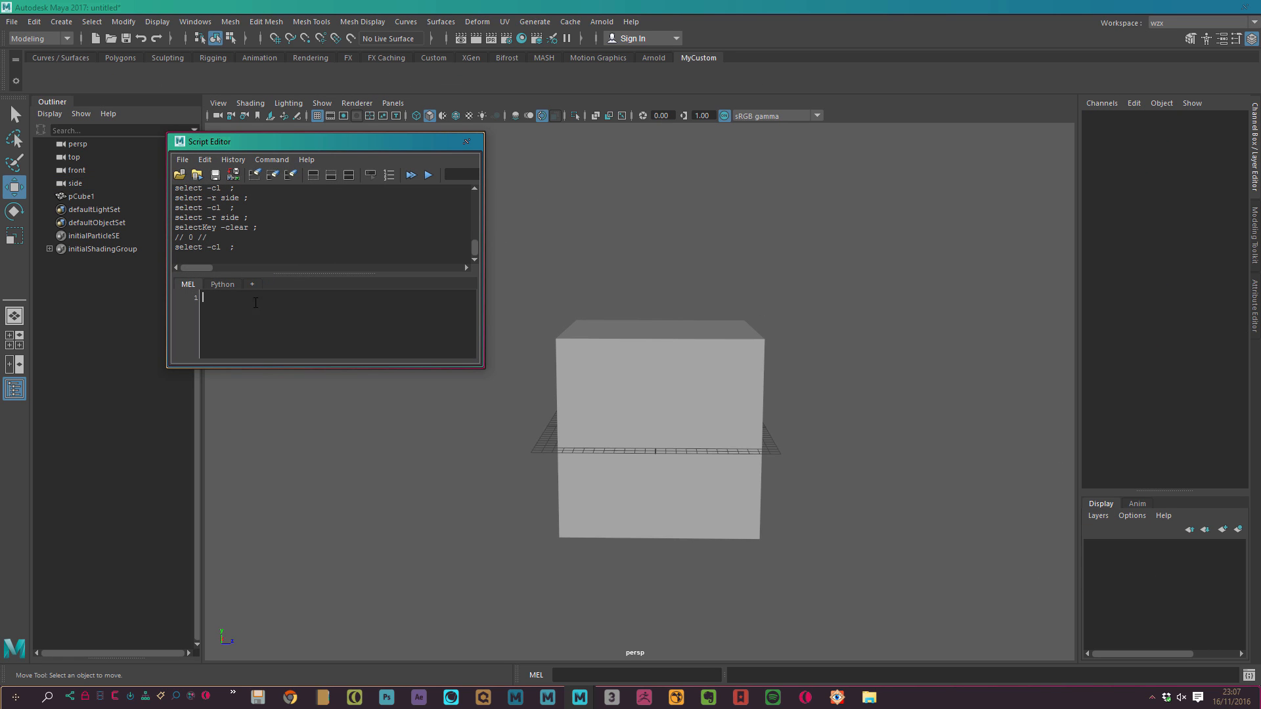
type("select -r top ; setAttr \"top.visibility\" 0; setAttr -lock true \"top.v\";  select -r front ; setAttr \"front.visibility\" 0; setAttr -lock true \"front.v\";  select -r side ; setAttr \"side.visibility\" 0; setAttr -lock true \"side.v\";")
key("ctrl+a")
middle_click_drag(263, 311, 39, 73)
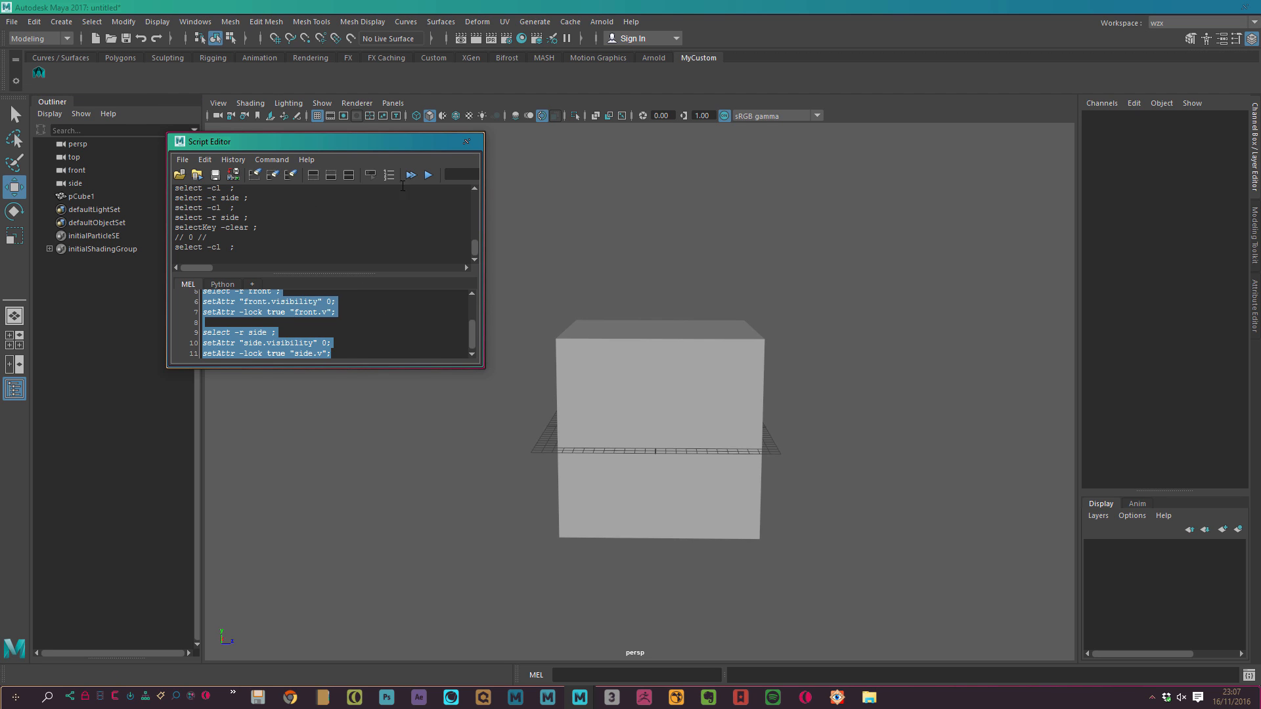
left_click(467, 141)
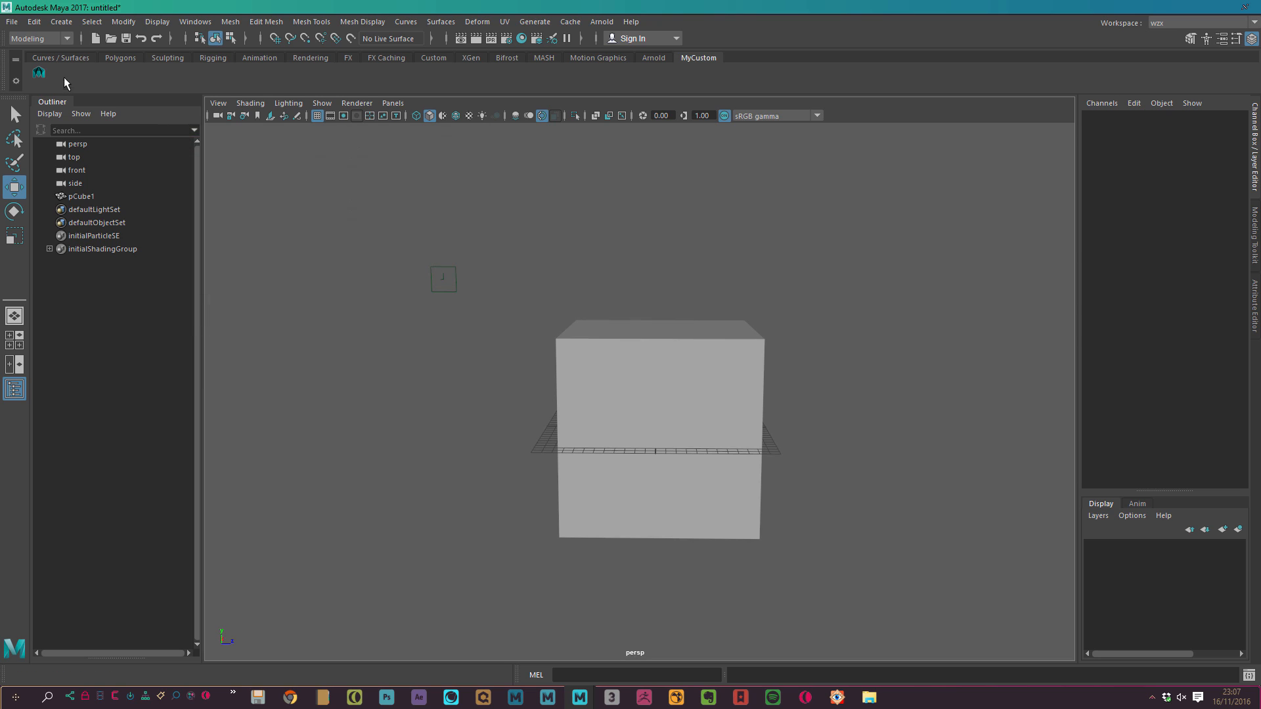
Run the new MyCustom shelf script to hide the top, front and side cameras, then check the top and front cameras' attributes
left_click(39, 74)
left_click_drag(345, 242, 338, 233, "alt")
left_click_drag(334, 188, 342, 192, "alt")
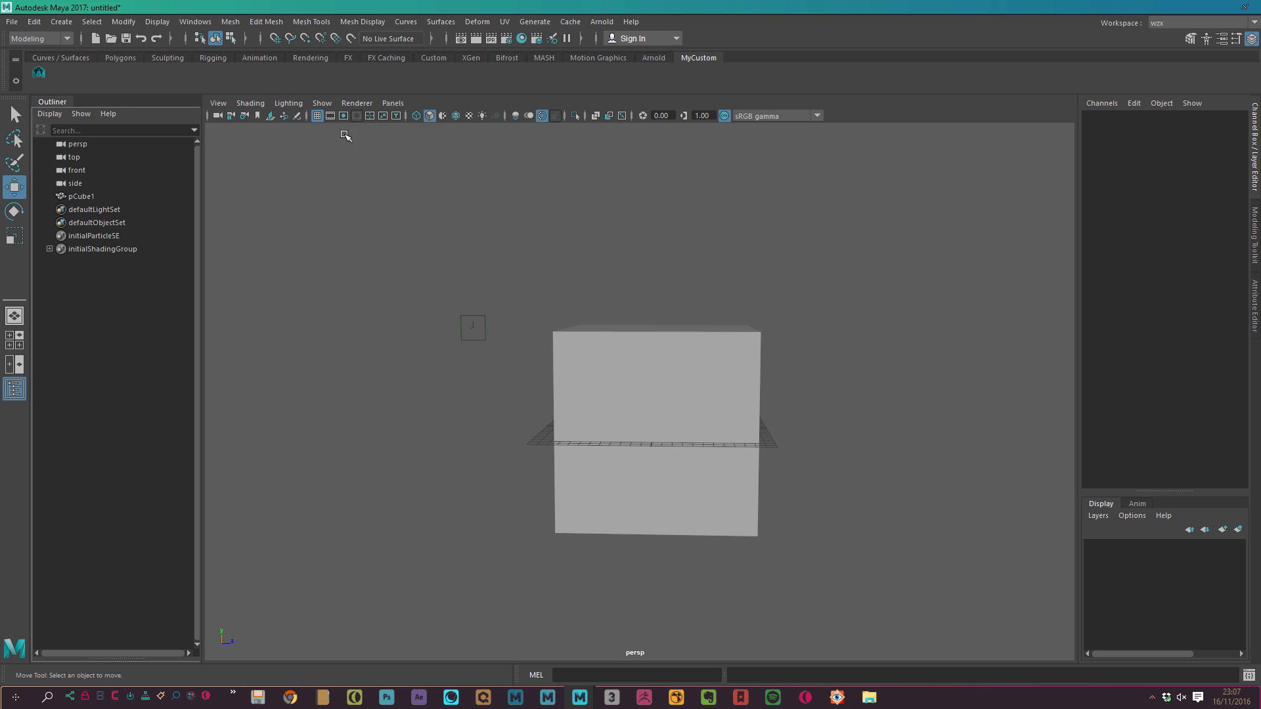
left_click(40, 74)
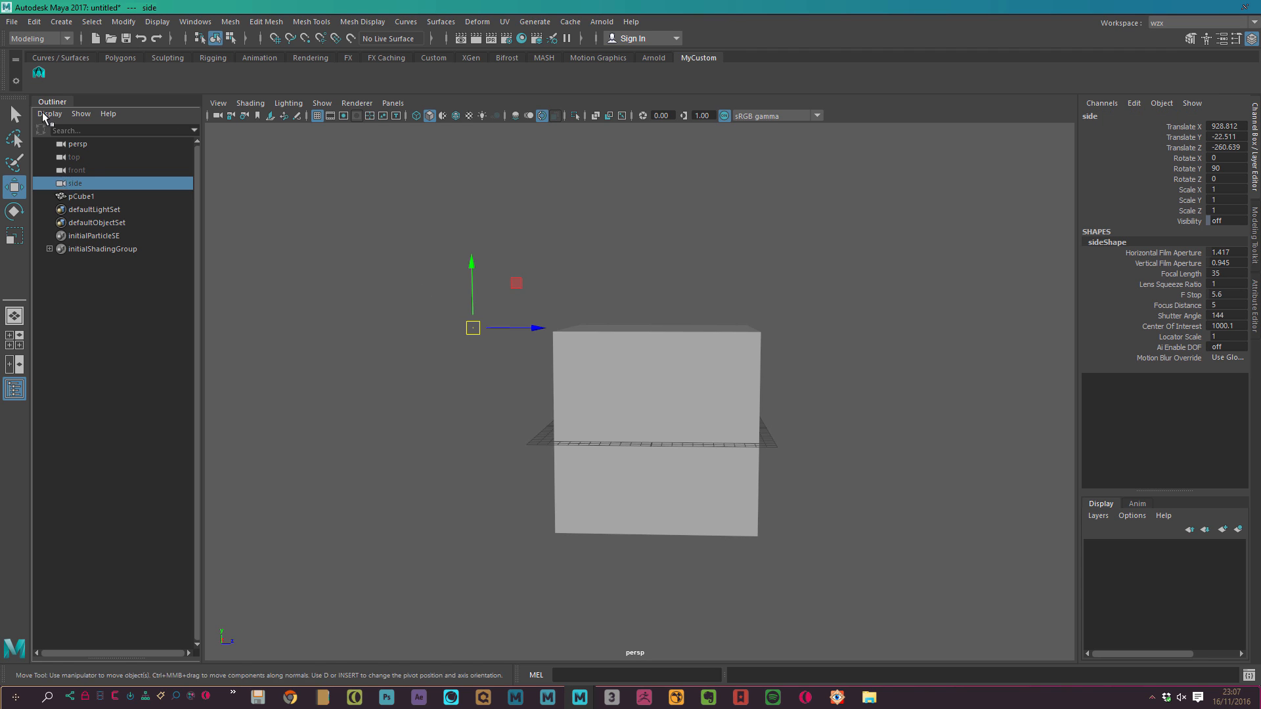
left_click(80, 159)
left_click(83, 171)
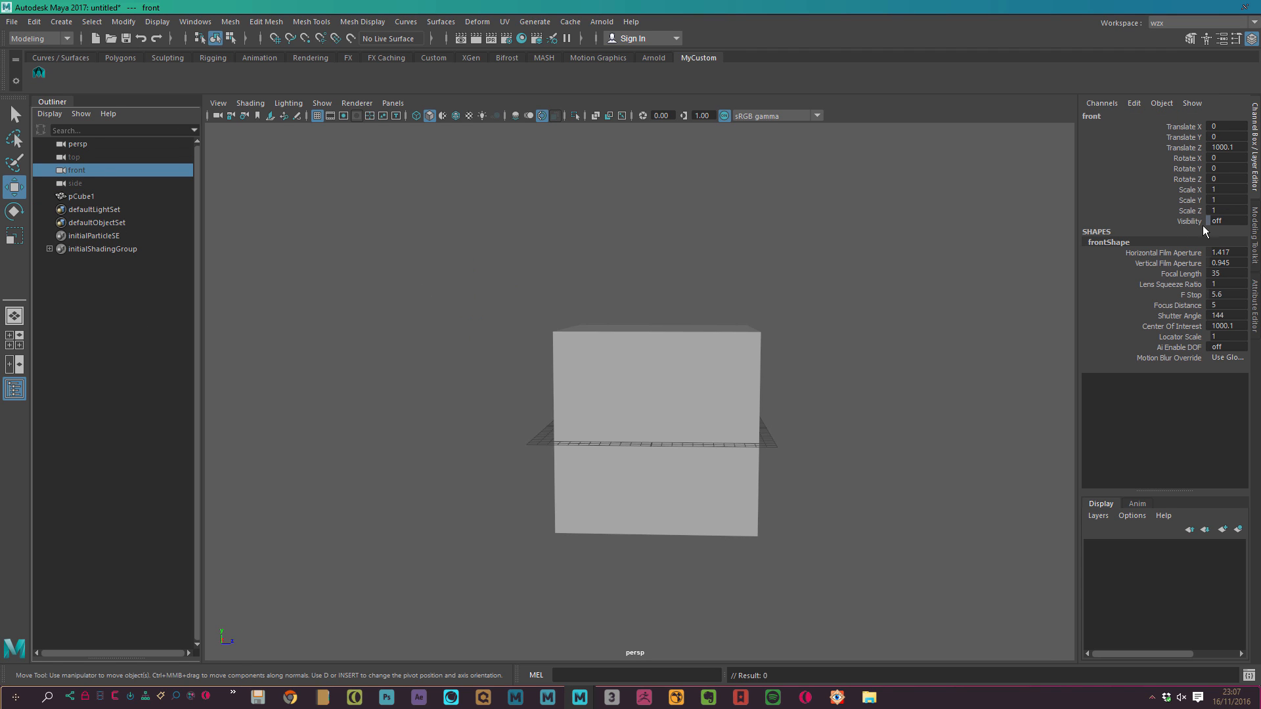
left_click(401, 234)
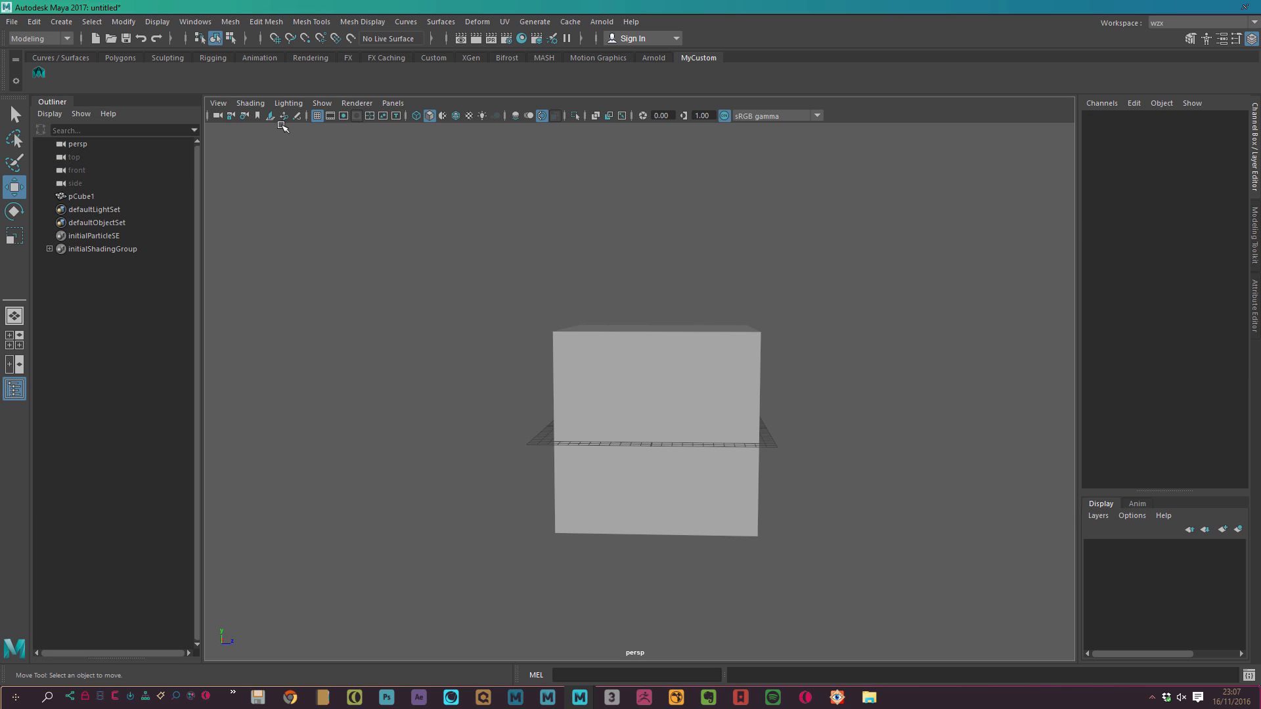
Delete the polygon cube from the scene
left_click(651, 483)
key("Delete")
left_click_drag(524, 301, 470, 264, "alt")
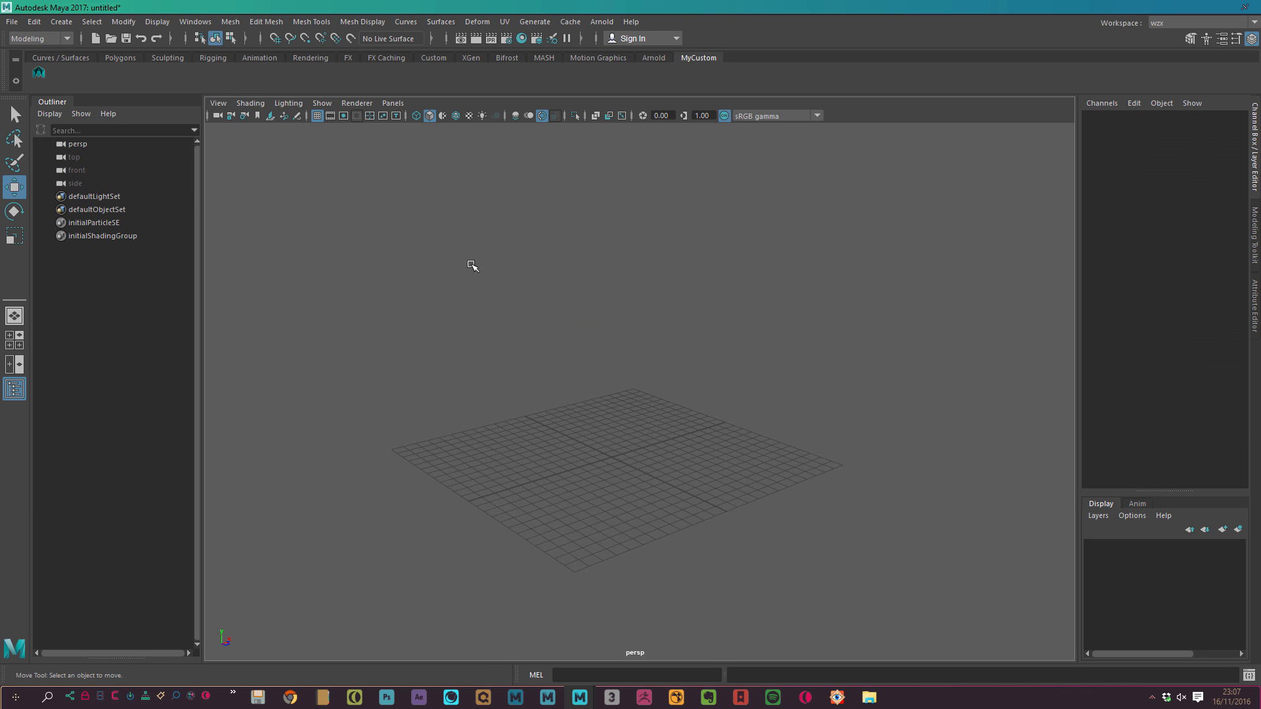
Open the new script button in the Shelf Editor and clear its tooltip text
right_click(40, 72)
left_click(59, 94)
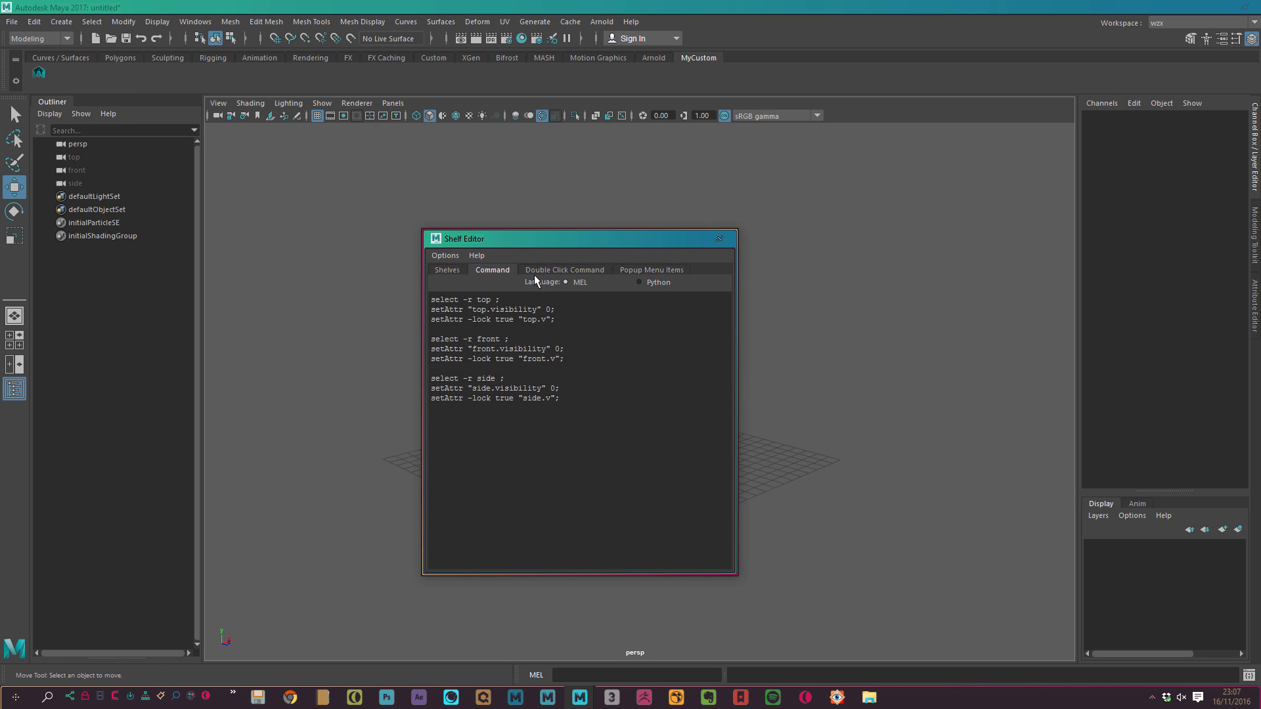
left_click(451, 270)
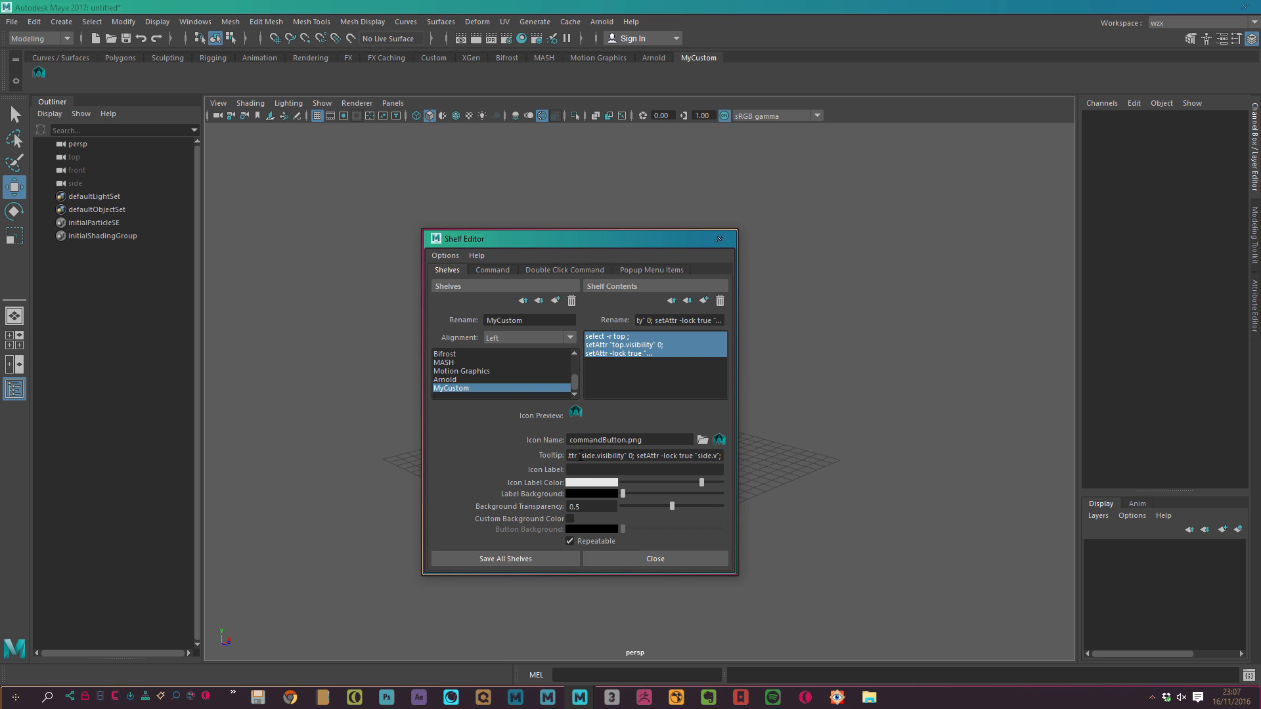
triple_click(581, 455)
key("BackSpace")
Set the camera-hiding shelf button's icon to newCam.bmp from the icons folder and save all shelves
left_click(704, 440)
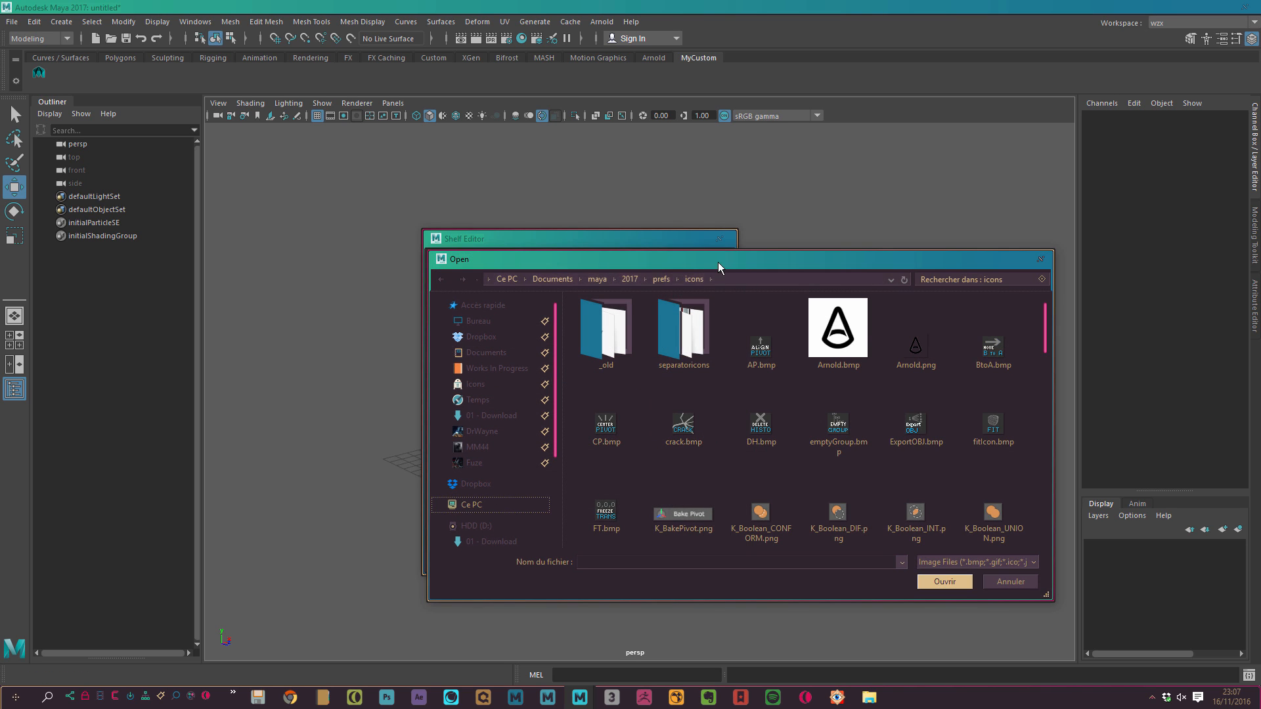
left_click_drag(718, 262, 451, 193)
left_click_drag(777, 265, 790, 385)
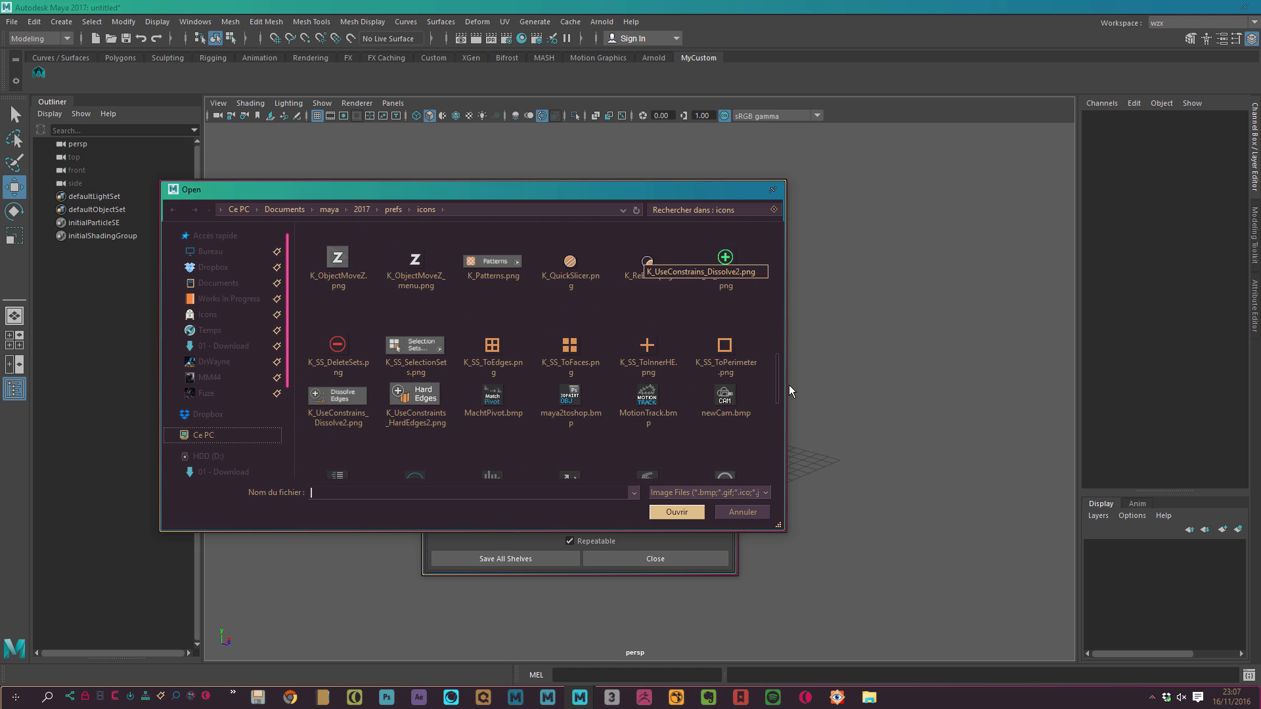
scroll(735, 382, "down", 2)
double_click(734, 382)
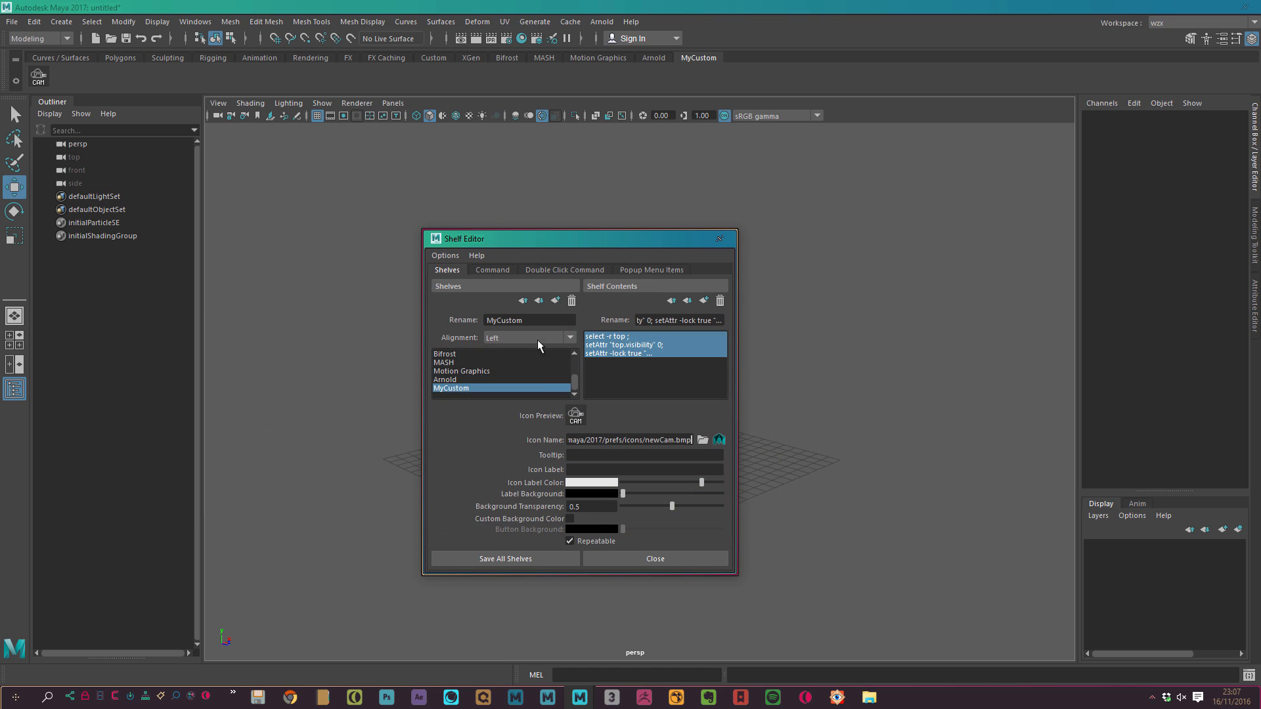
left_click(571, 558)
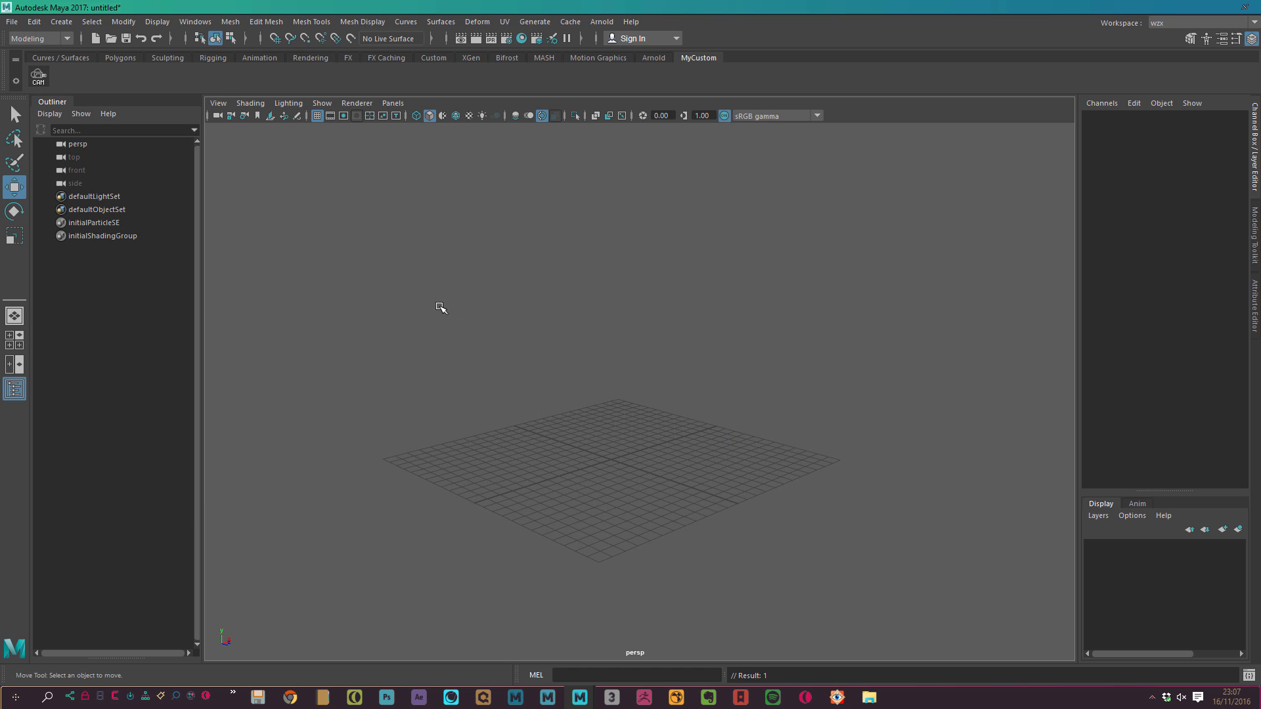
Add the Delete by Type > History command as a button on the MyCustom shelf
middle_click_drag(539, 362, 510, 302, "alt")
left_click_drag(510, 301, 515, 322, "alt")
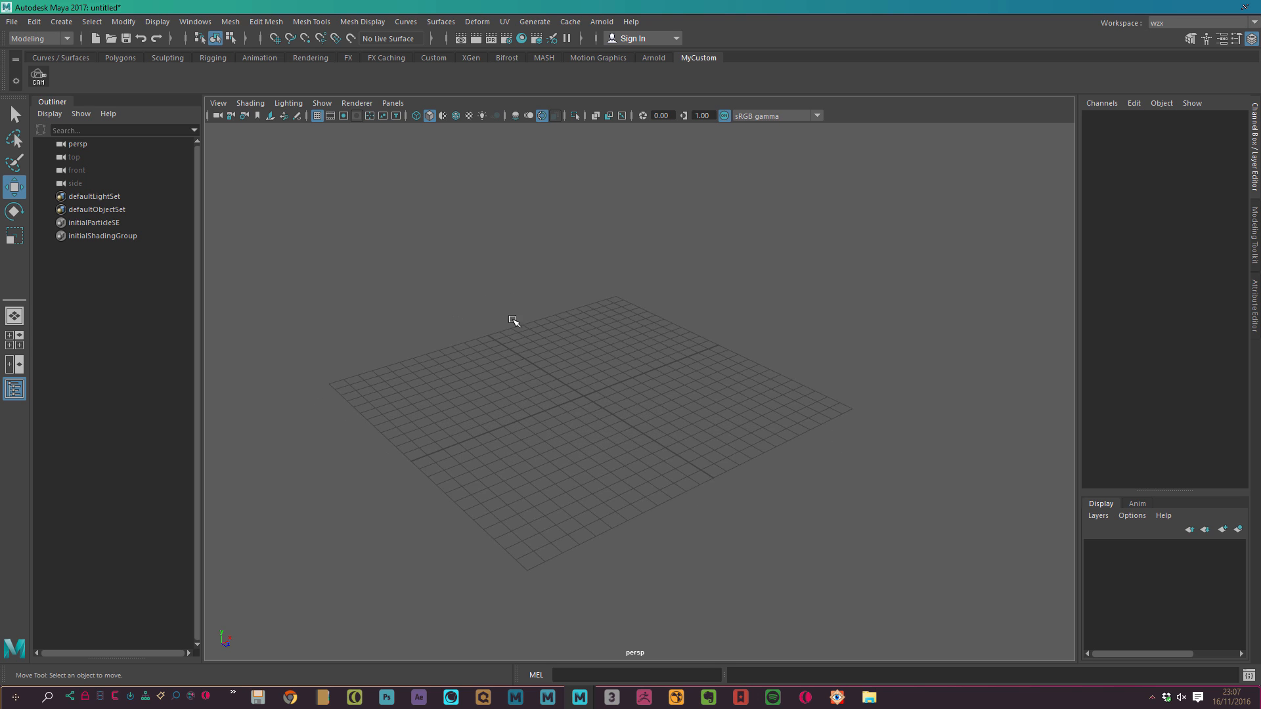
middle_click_drag(453, 290, 438, 274, "alt")
left_click(34, 21)
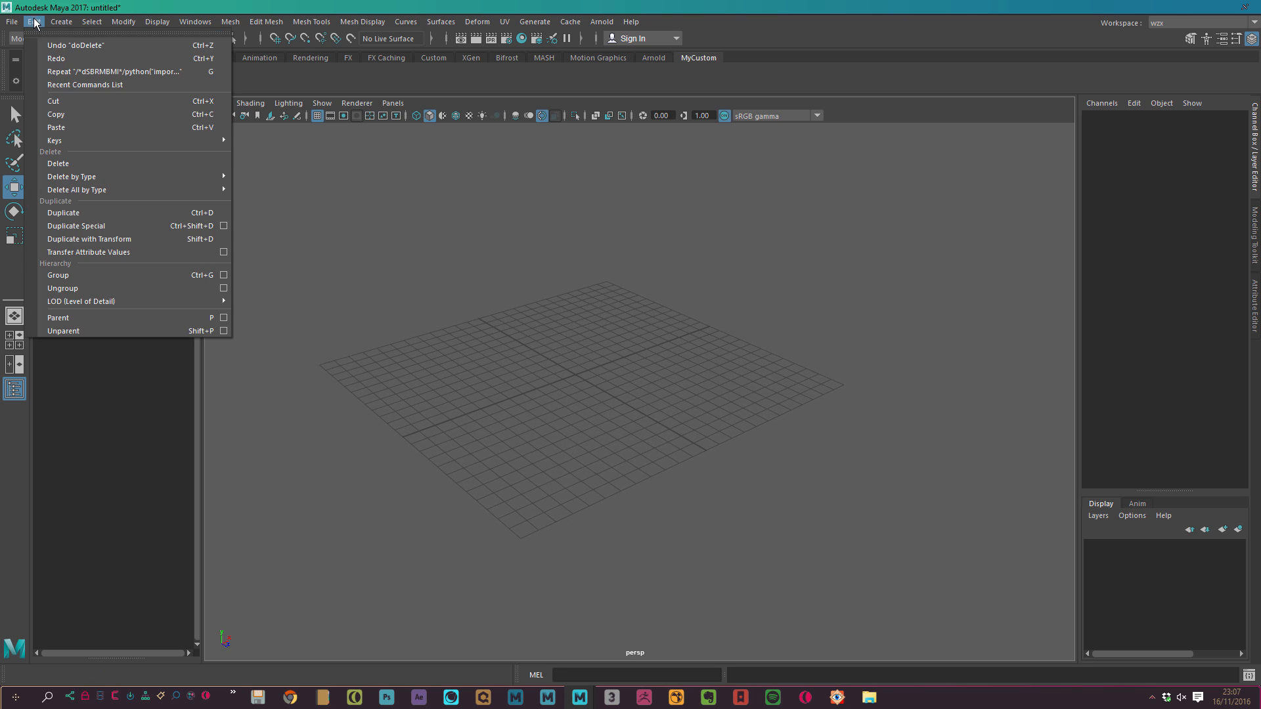
mouse_move(20, 24)
mouse_move(97, 192)
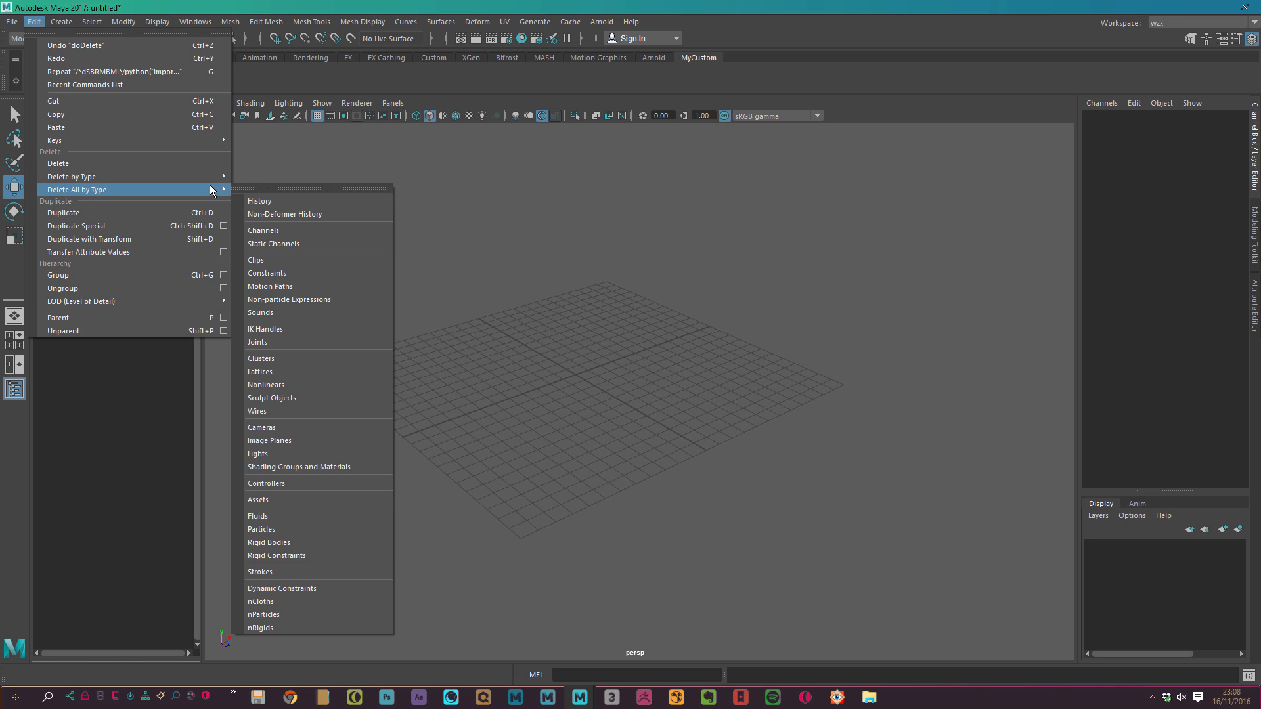
mouse_move(207, 182)
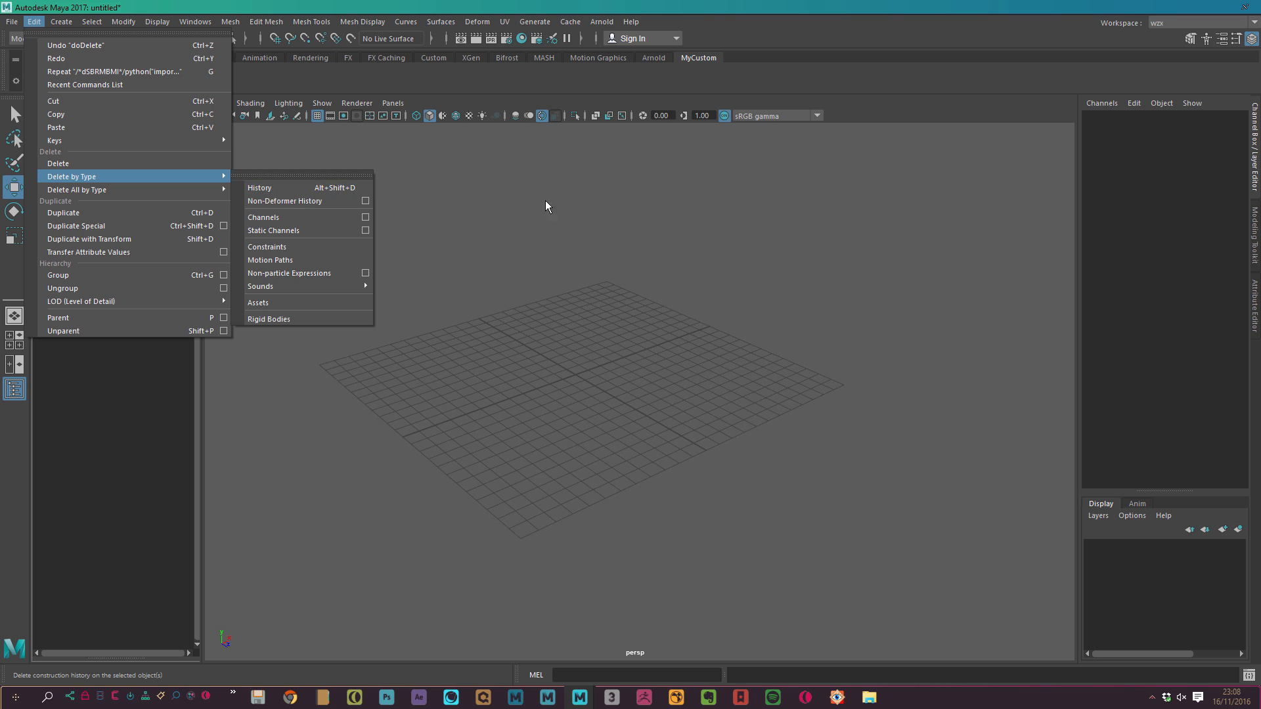
Clear both the history and input of the Script Editor, then run Delete All by Type > History on the empty scene
left_click(1247, 675)
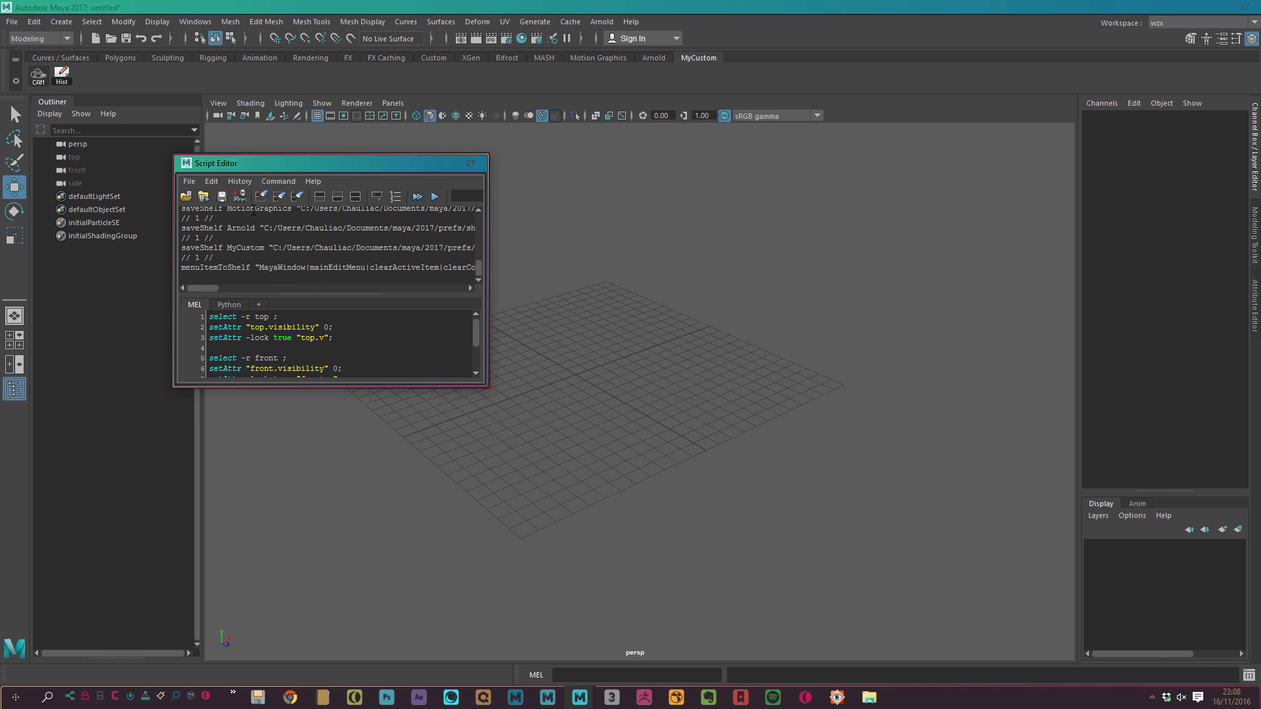
left_click(297, 196)
left_click_drag(302, 163, 422, 168)
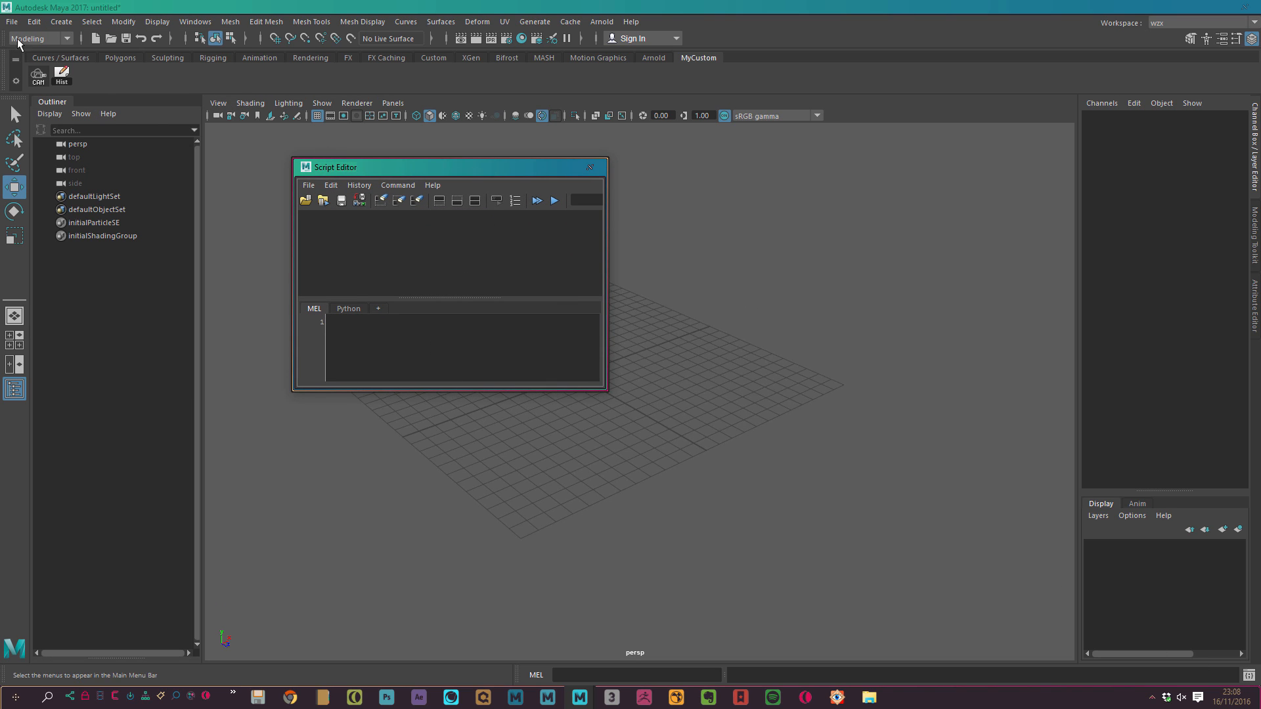
left_click(34, 22)
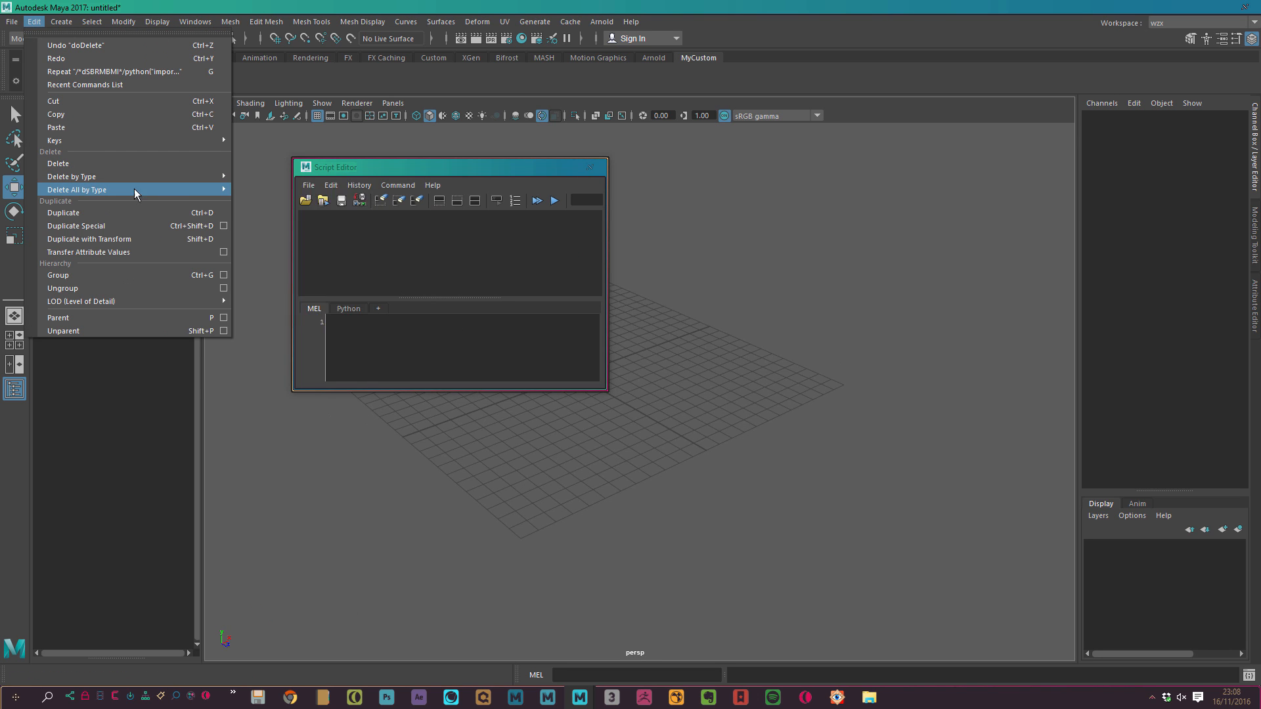
left_click(264, 203)
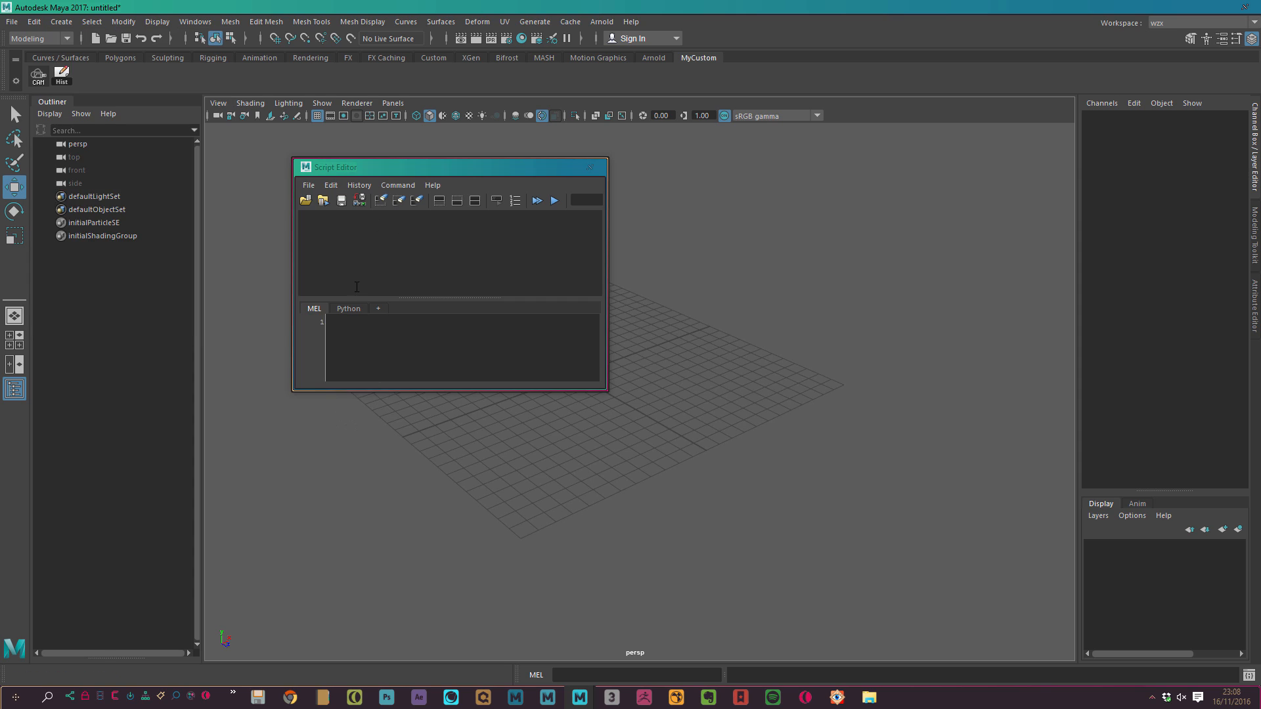
left_click(359, 185)
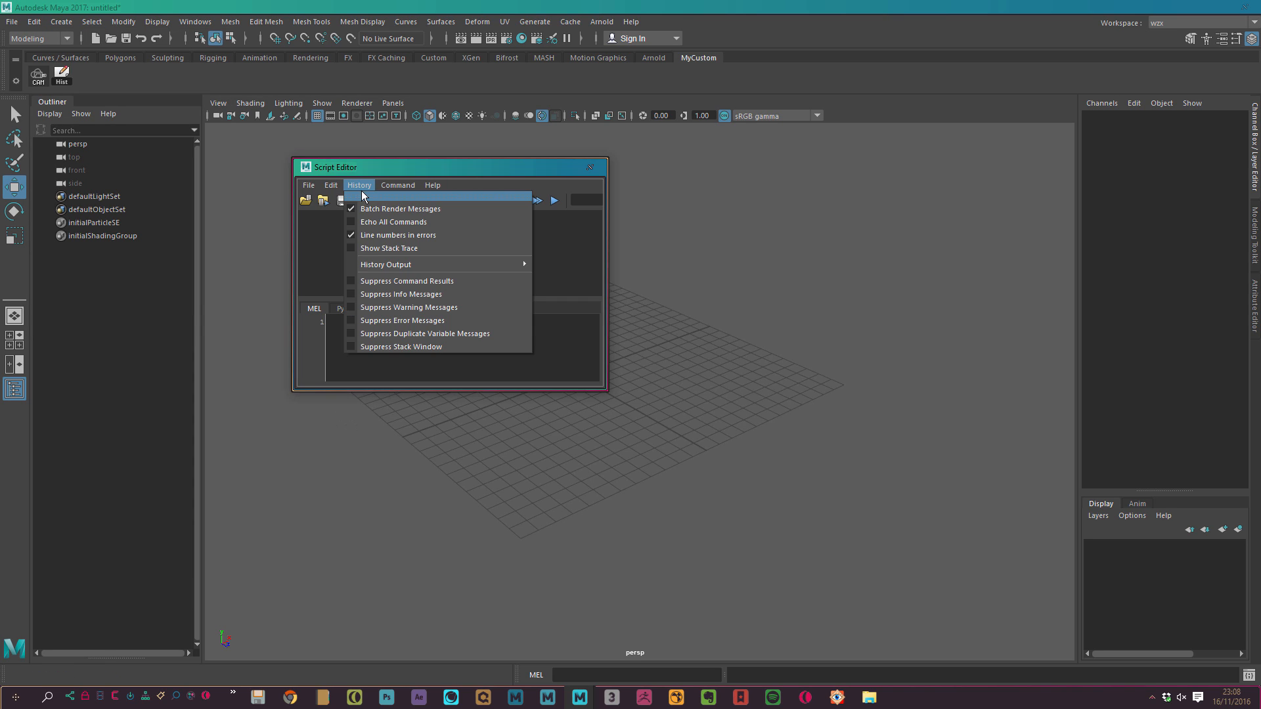
left_click_drag(416, 171, 458, 168)
Create a polygon cube, scale it uniformly to about 7.52, and delete all history in the scene by type
left_click(120, 58)
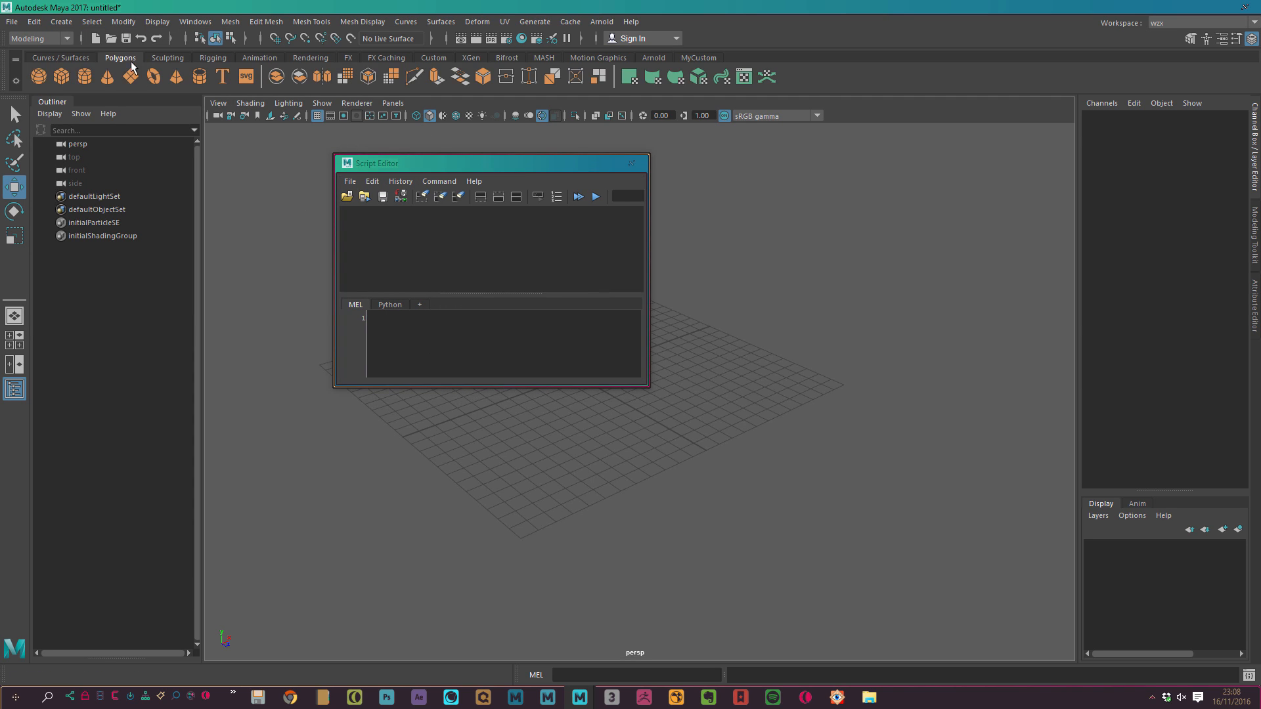
key("r")
middle_click_drag(597, 476, 664, 465)
key("w")
middle_click_drag(408, 458, 415, 486, "alt")
left_click(33, 21)
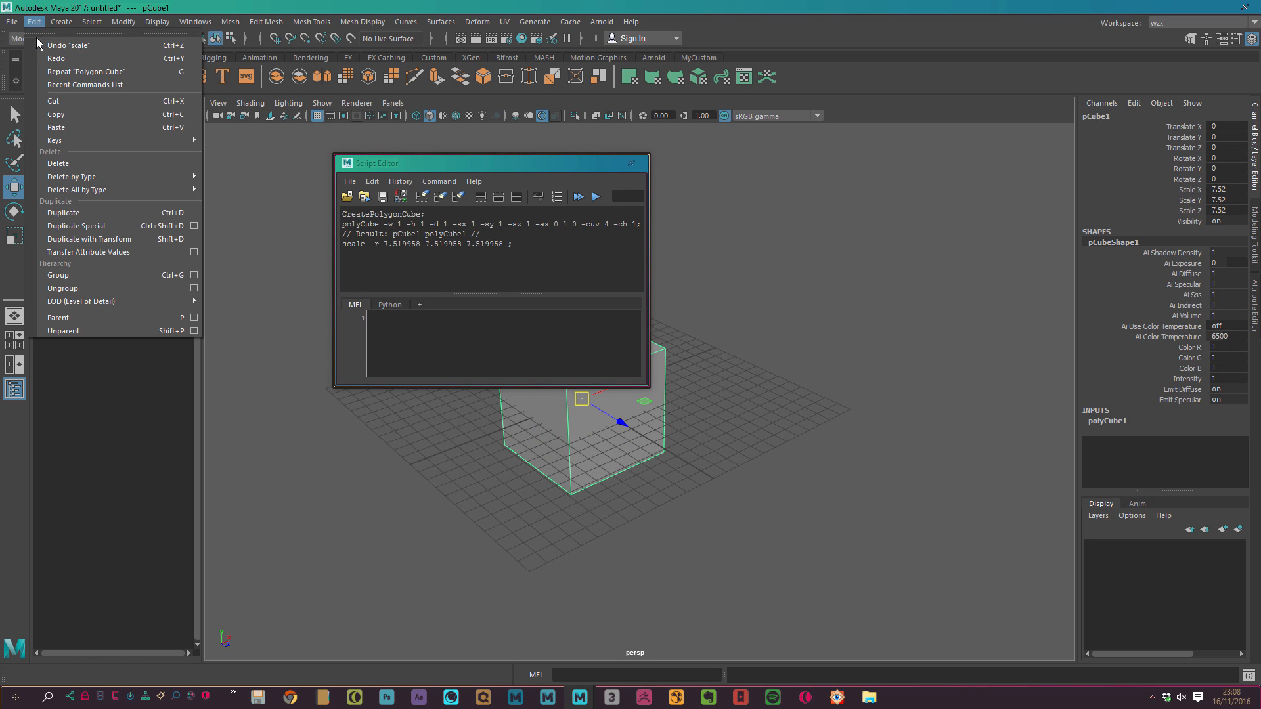
mouse_move(190, 189)
left_click(238, 202)
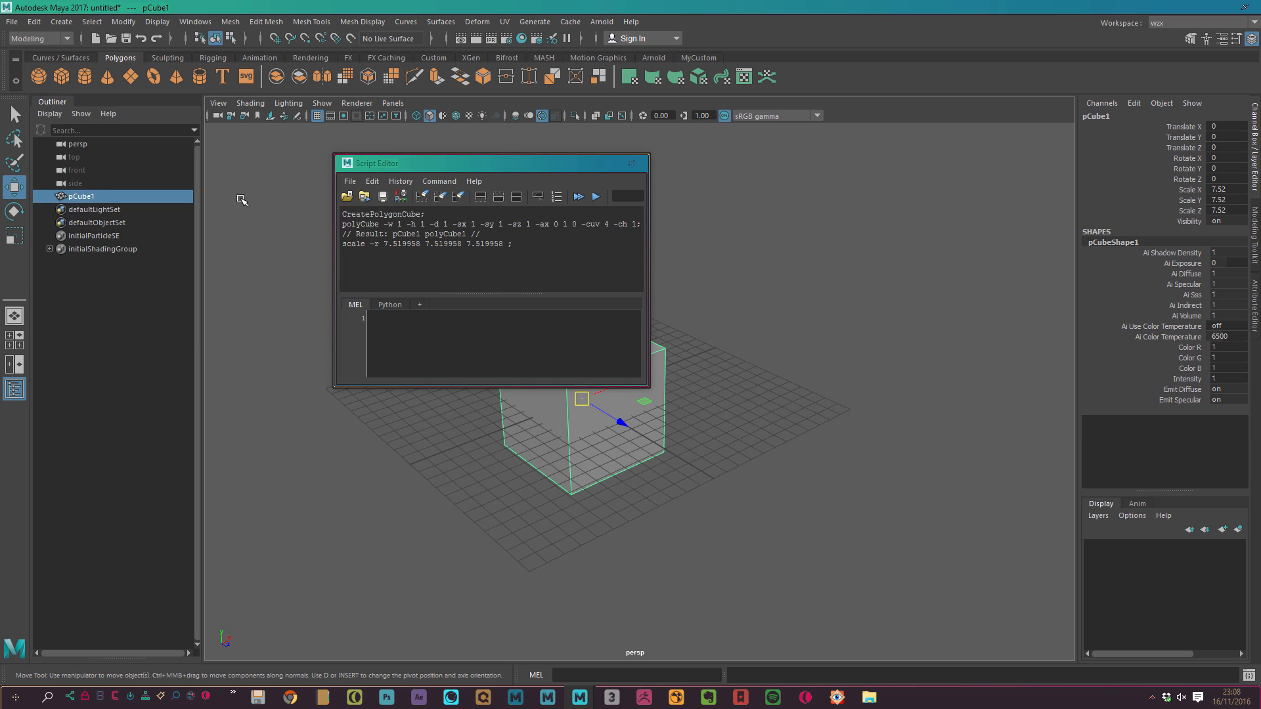
Enable Echo All Commands in the Script Editor and run Delete All by Type > History again
left_click(372, 182)
mouse_move(400, 183)
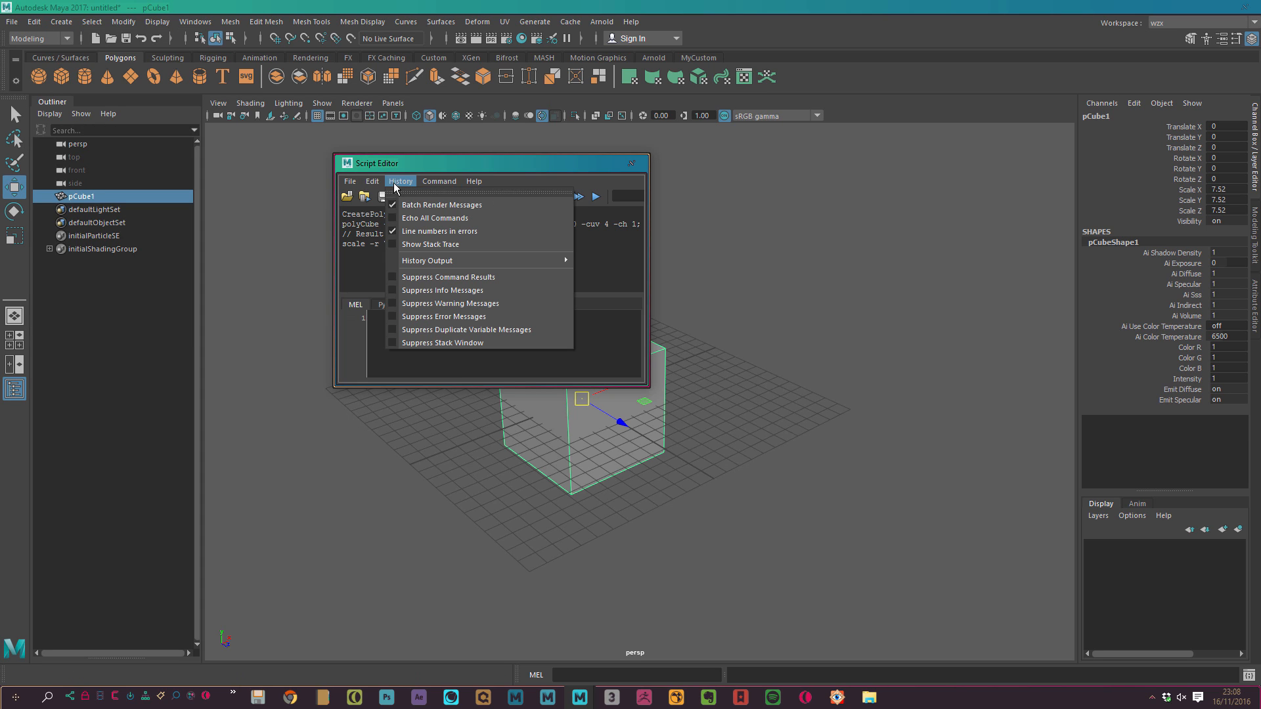
left_click(409, 215)
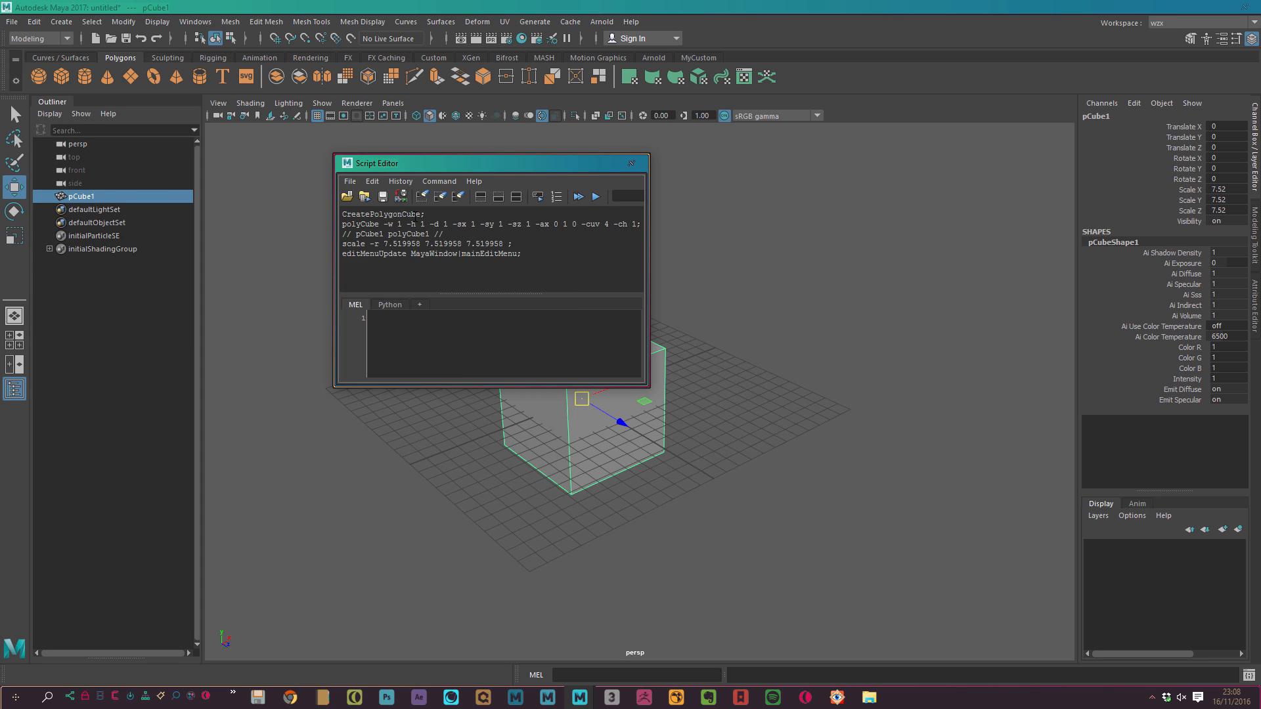
left_click(34, 23)
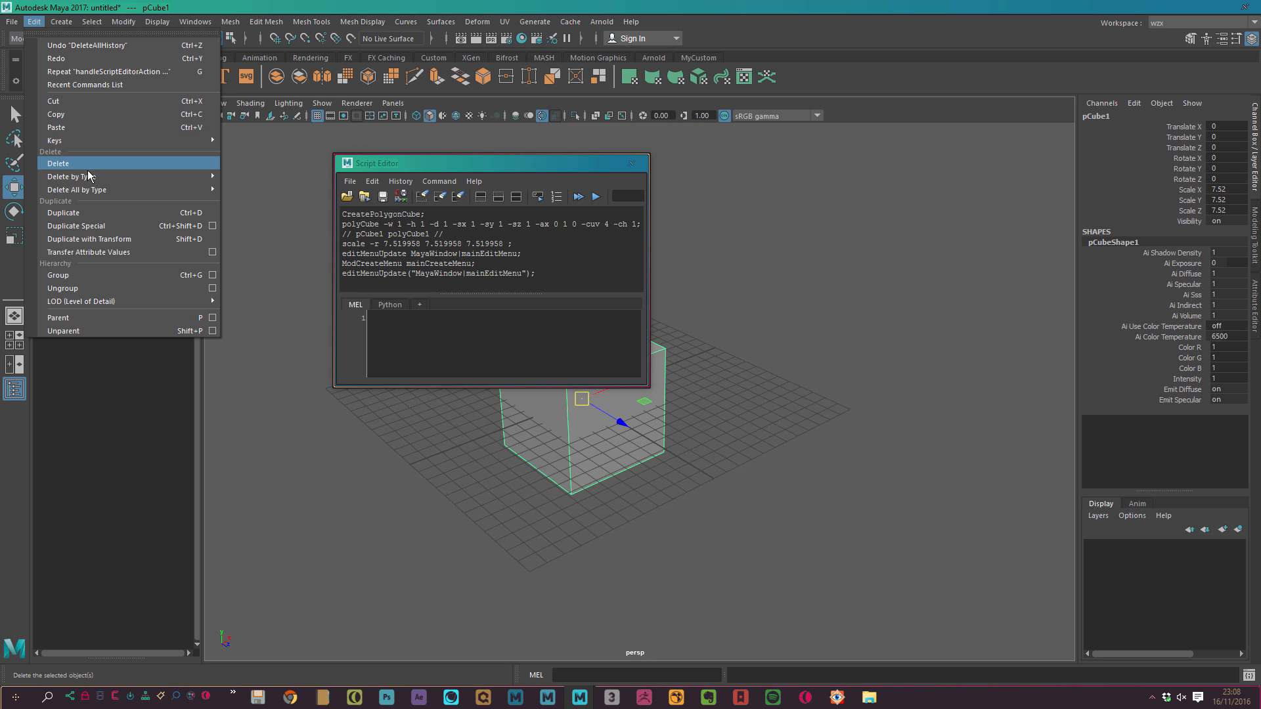
mouse_move(164, 190)
left_click(253, 200)
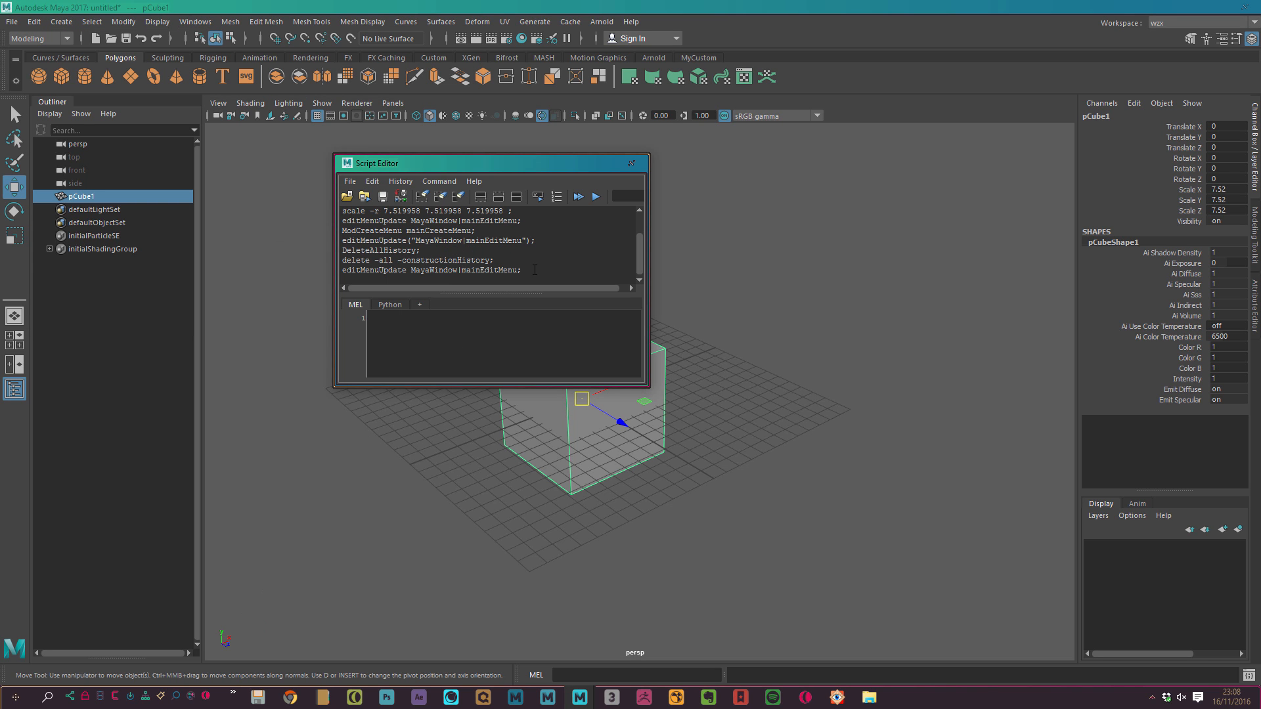
Copy the echoed commands into the MEL input, enlarge the Script Editor, and pick out the DeleteAllHistory; line
left_click_drag(483, 278, 310, 194)
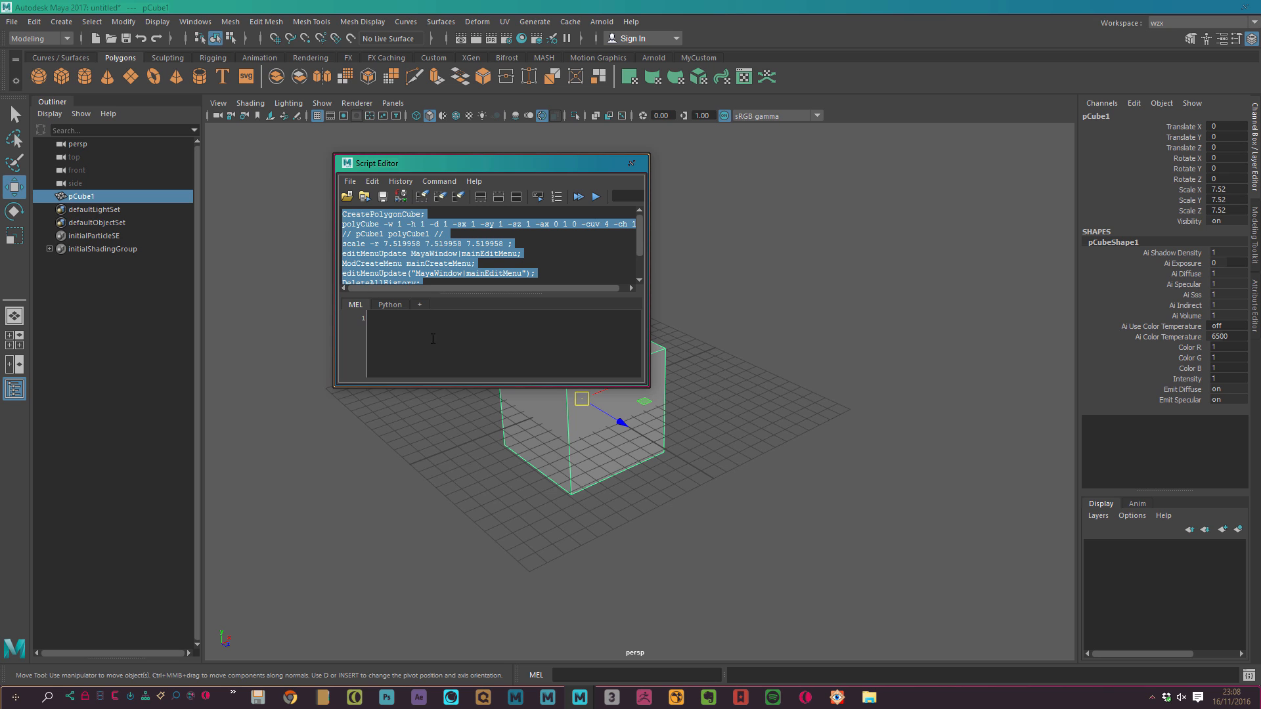
type("CreatePolygonCube; polyCube -w 1 -h 1 -d 1 -sx 1 -sy 1 -sz 1 -ax 0 1 0 -cuv 4 -ch 1; // pCube1 polyCube1 // scale -r 7.519958 7.519958 7.519958 ; editMenuUpdate MayaWindow|mainEditMenu; ModCreateMenu mainCreateMenu; editMenuUpdate(\"MayaWindow|mainEditMenu\"); DeleteAllHistory; delete -all -constructionHistory; editMenuUpdate MayaWindow|mainEditMenu;")
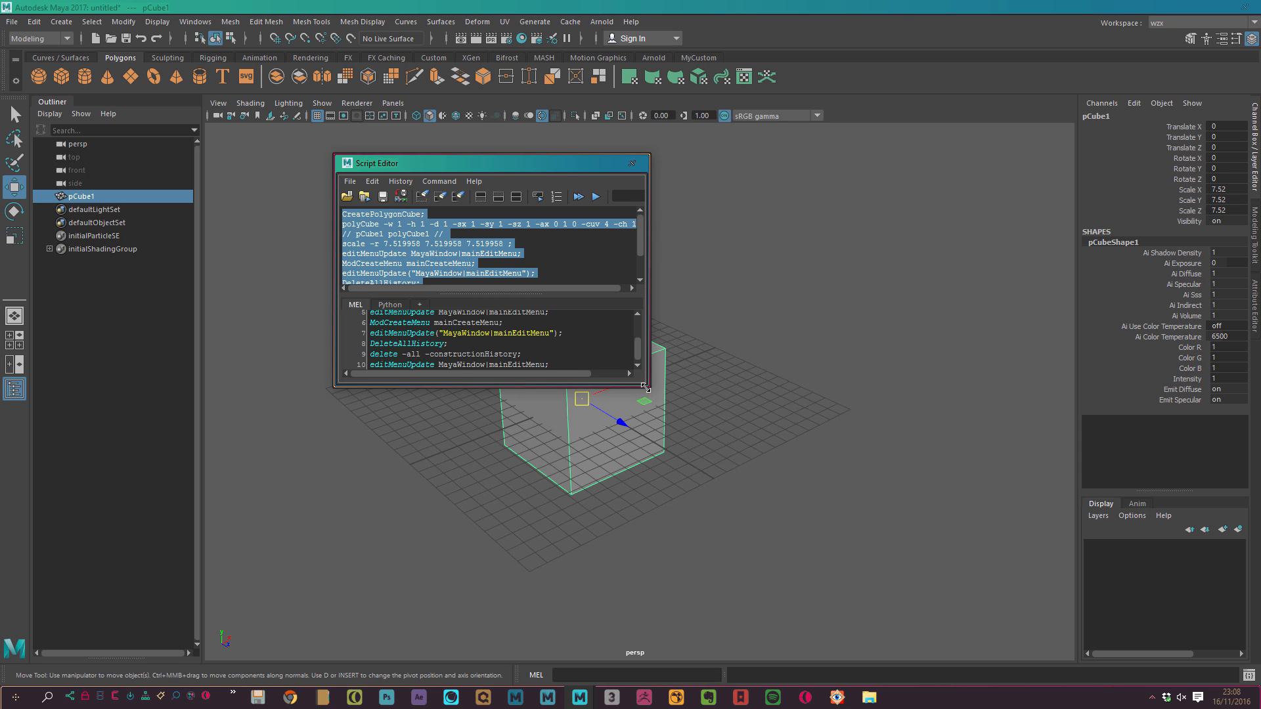
left_click_drag(648, 387, 727, 561)
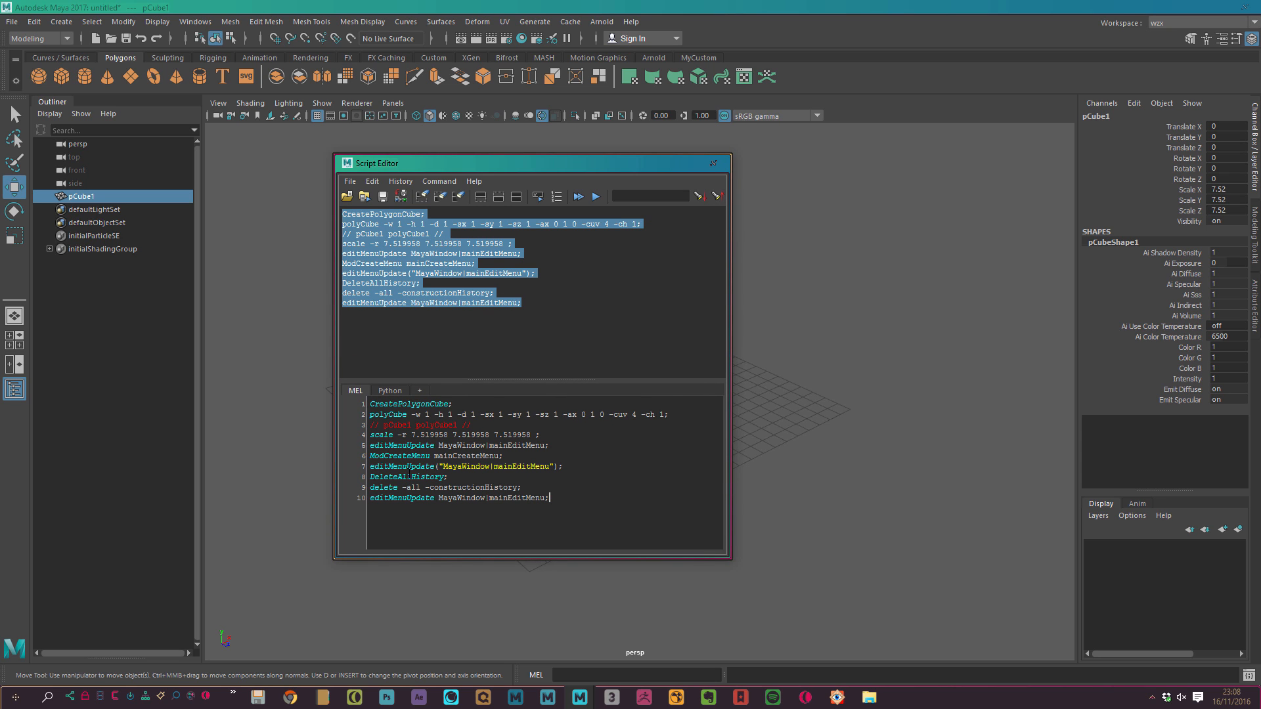
left_click_drag(455, 477, 374, 477)
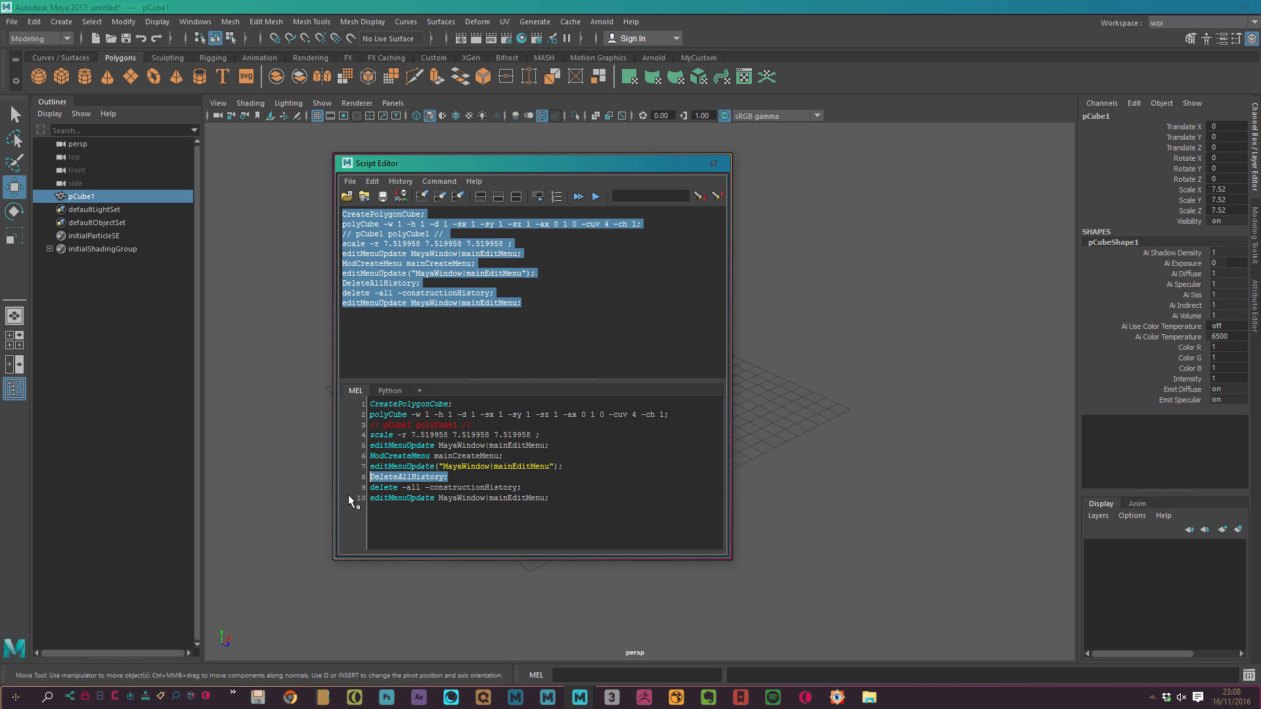
Close the Script Editor and delete the polygon cube
left_click(714, 163)
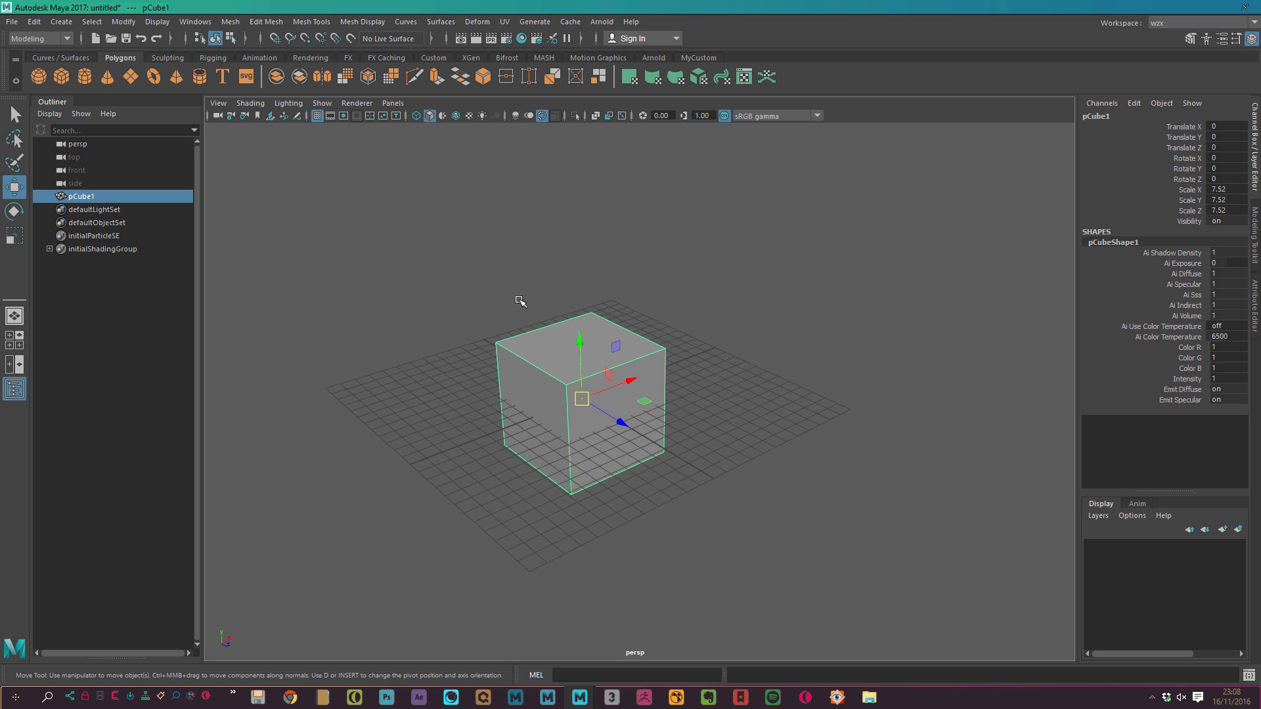
key("Delete")
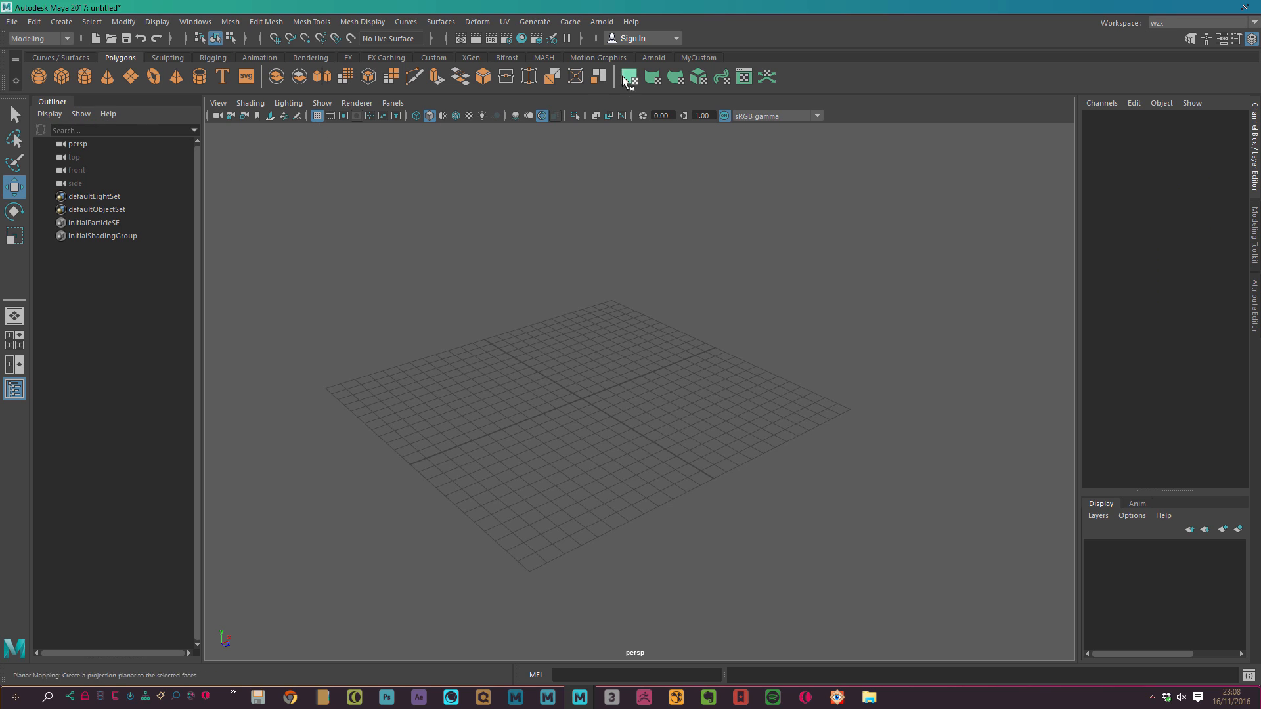
Open the MyCustom shelf's Hist button in the Shelf Editor and examine its command, icon settings and double-click command
left_click(698, 57)
right_click(68, 80)
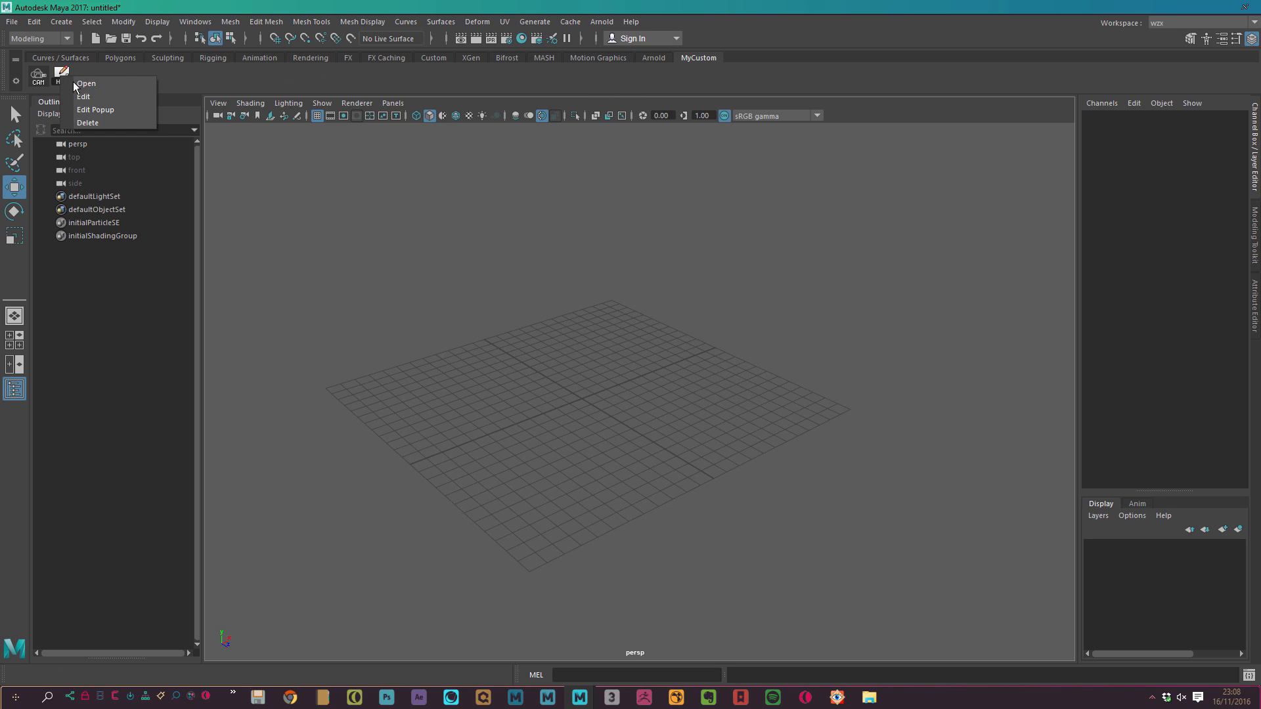
left_click(79, 98)
left_click_drag(552, 240, 480, 208)
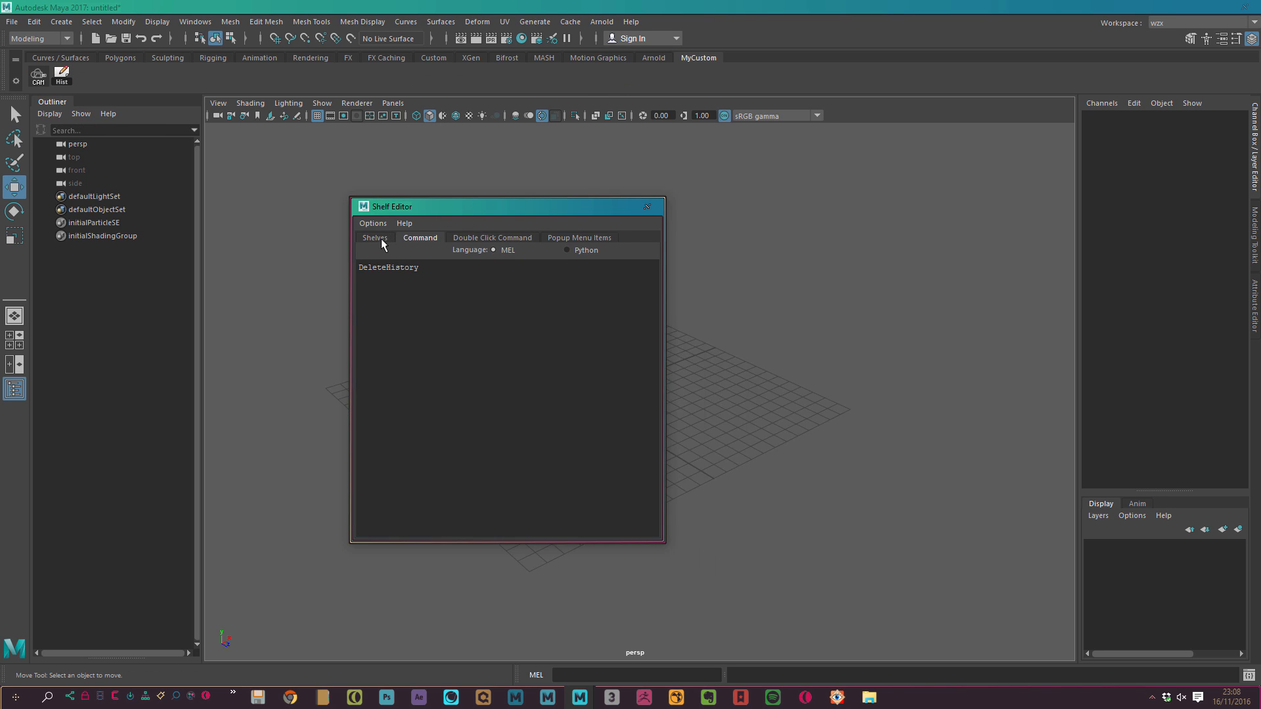
left_click(374, 238)
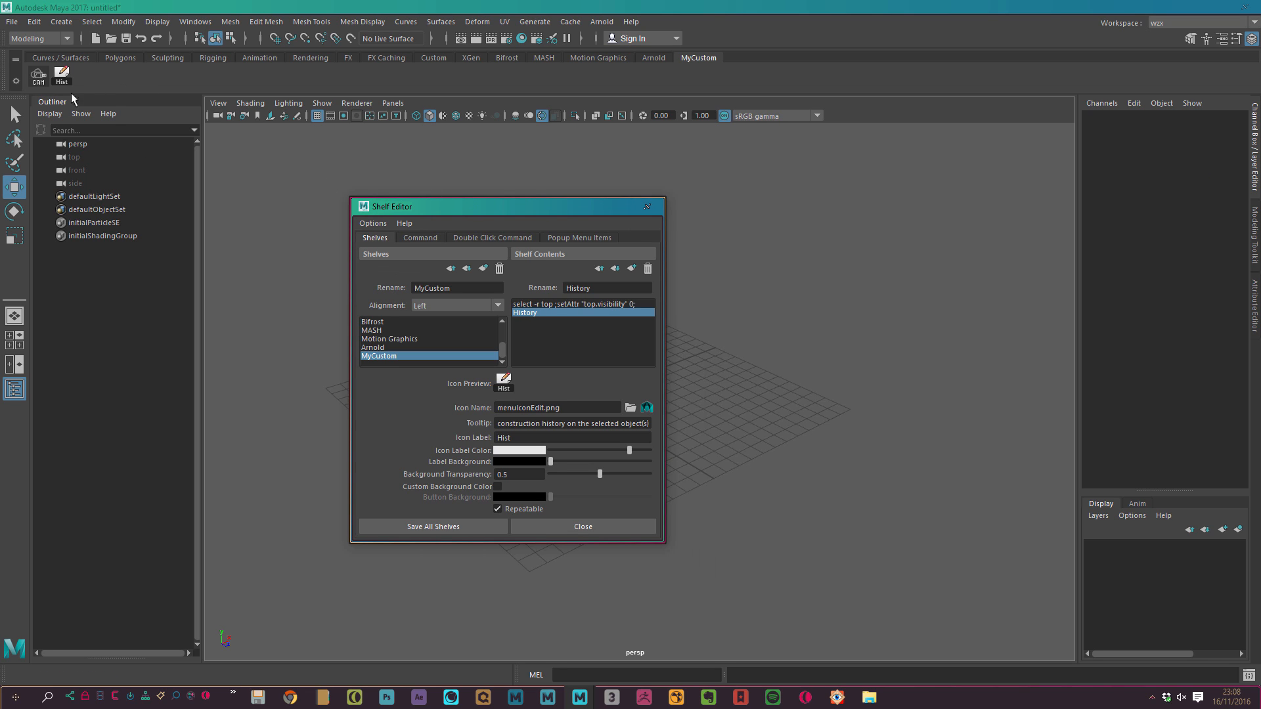
left_click_drag(422, 203, 410, 196)
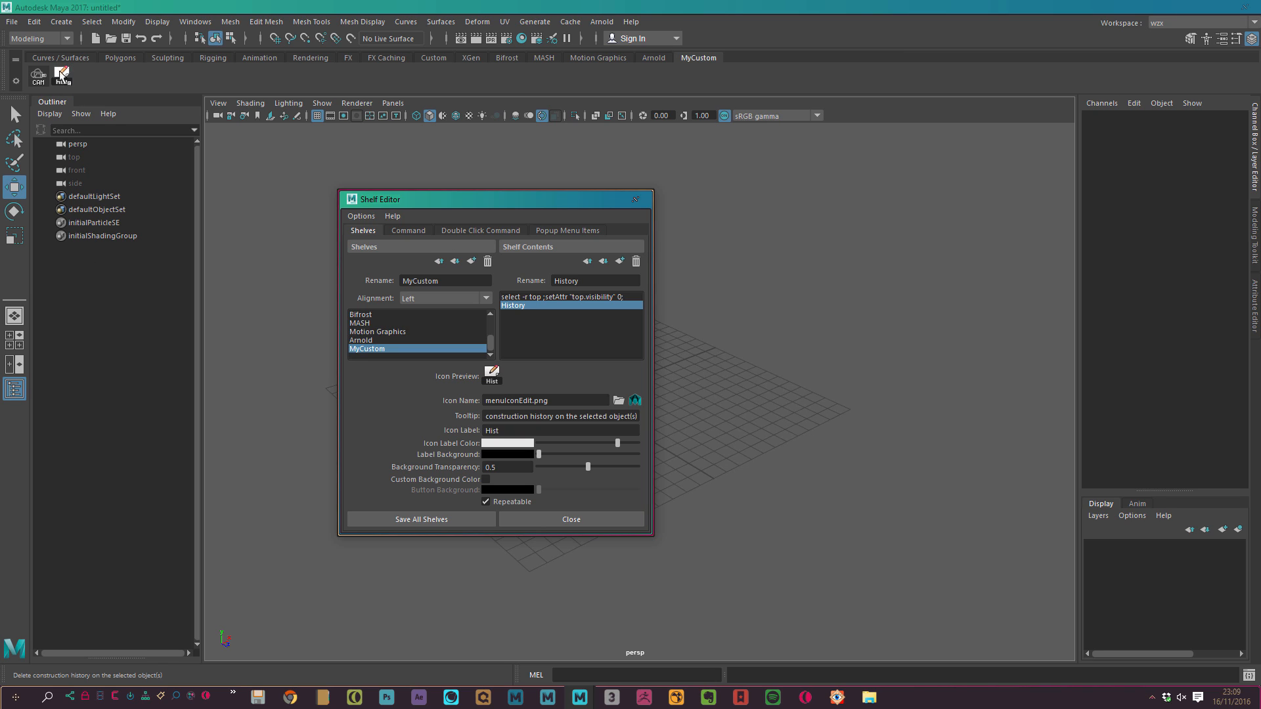
left_click_drag(433, 205, 465, 188)
left_click(440, 208)
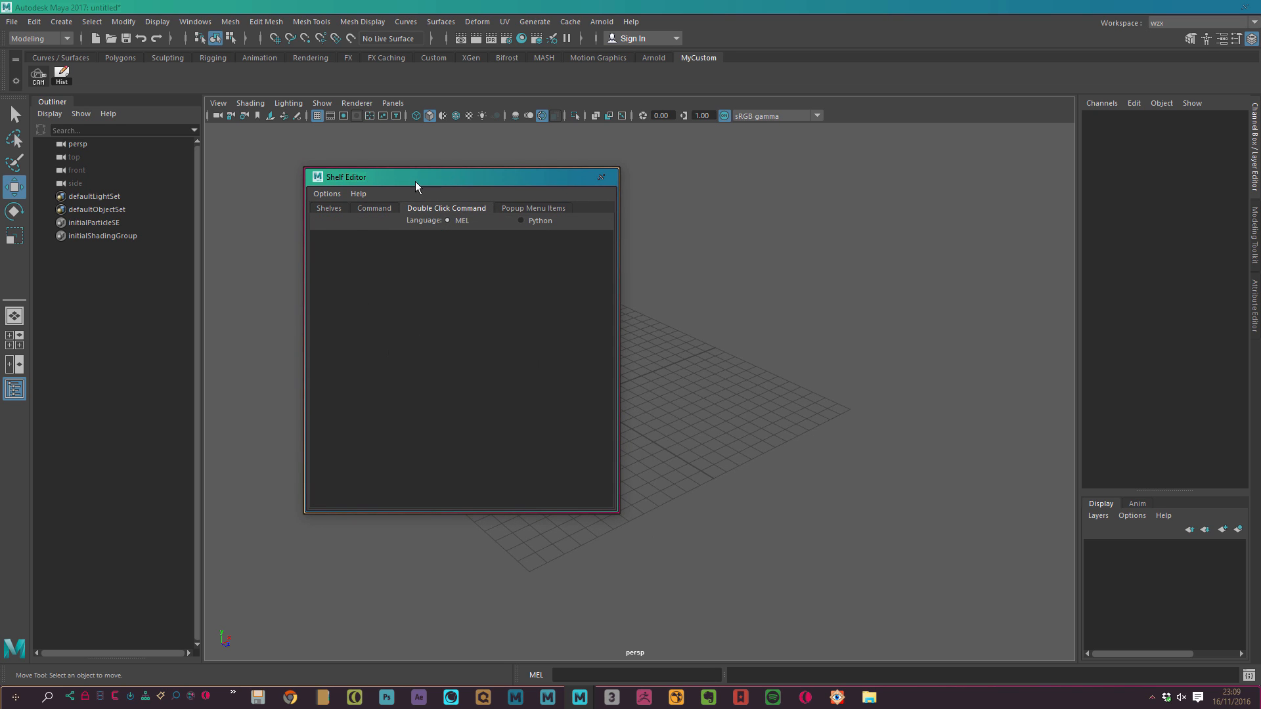
Add a popup menu item named DeleteAll to the Hist button with the MEL command DeleteAllHistory;
left_click(516, 207)
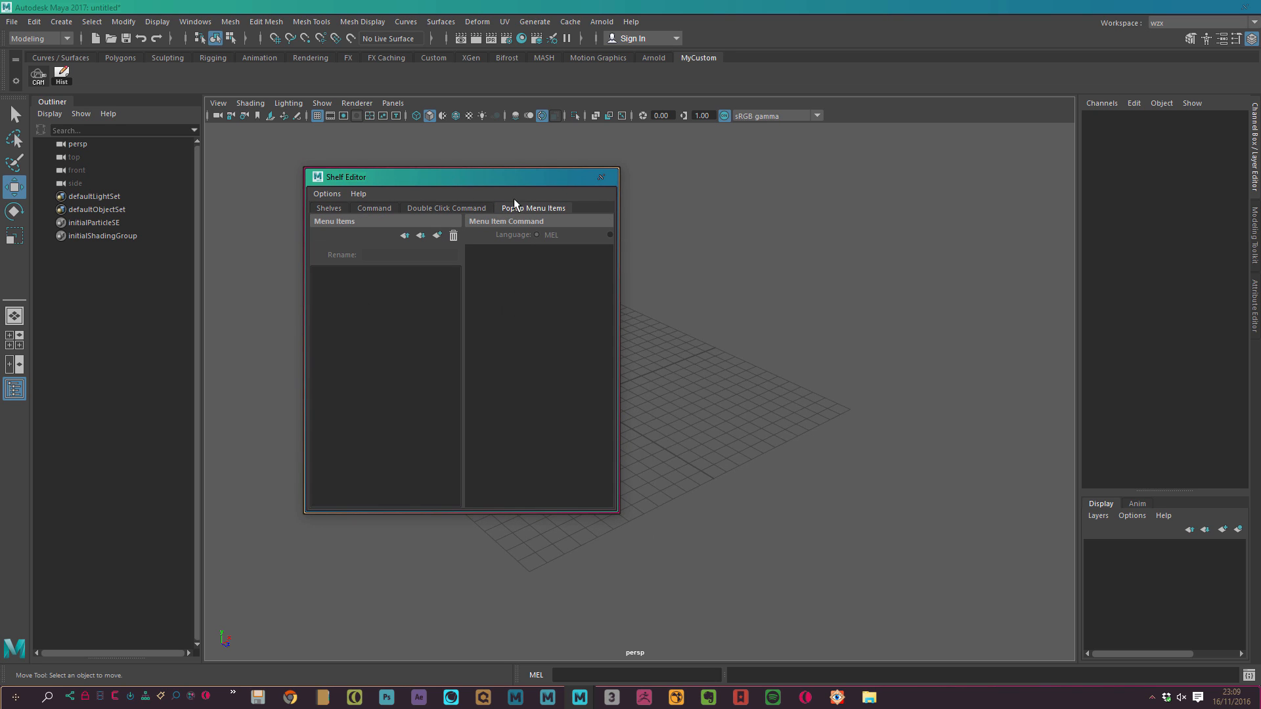
left_click(437, 236)
left_click_drag(424, 256, 327, 313)
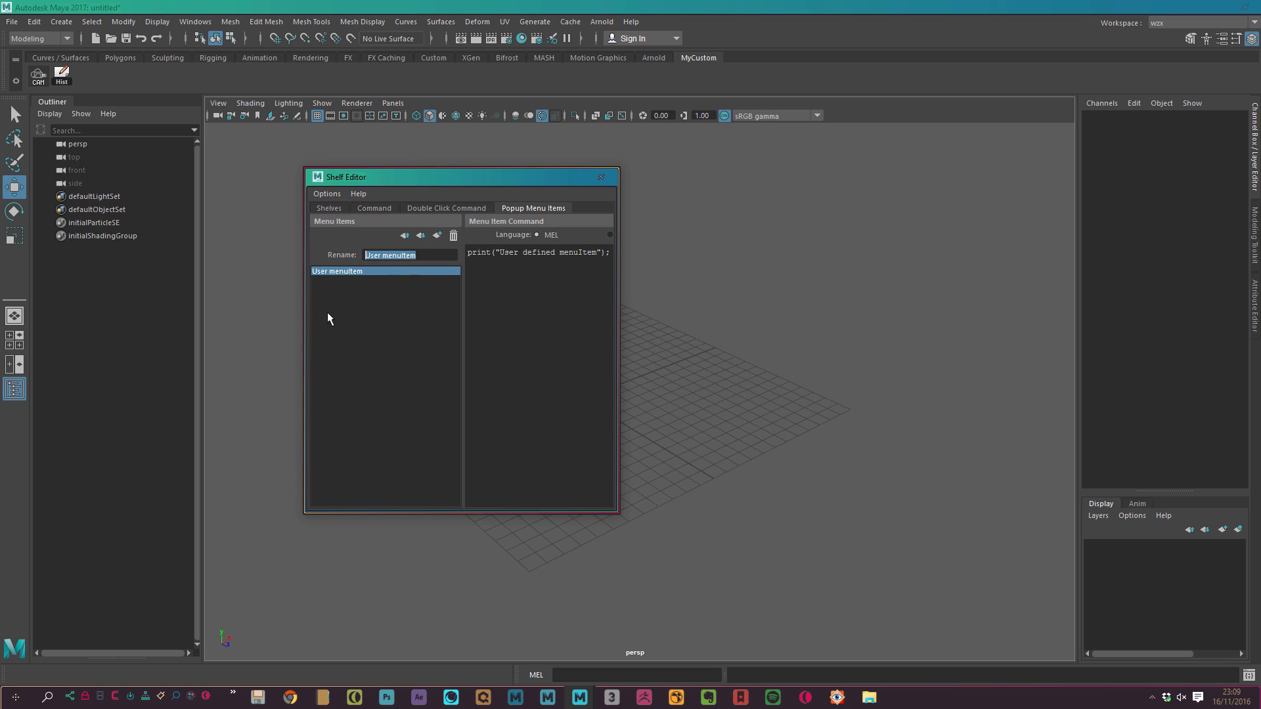
type("All")
key("ctrl+a")
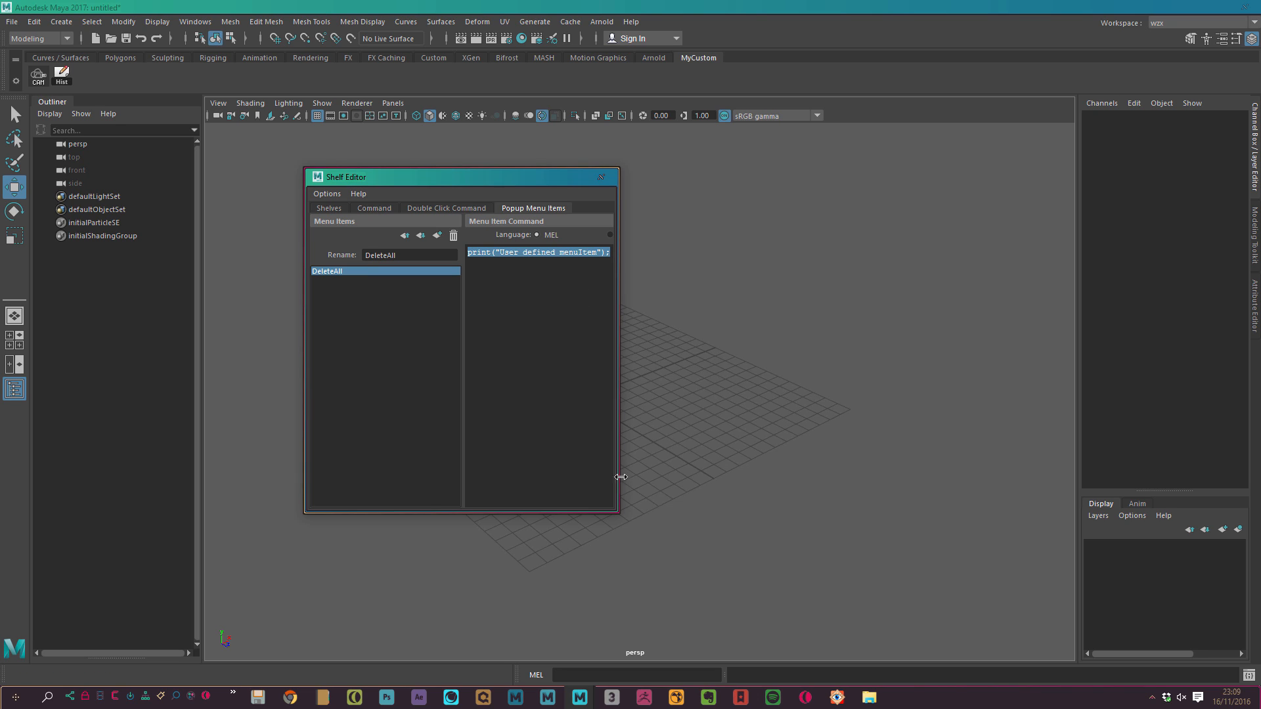
left_click_drag(617, 512, 830, 563)
type("DeleteAllHistory;")
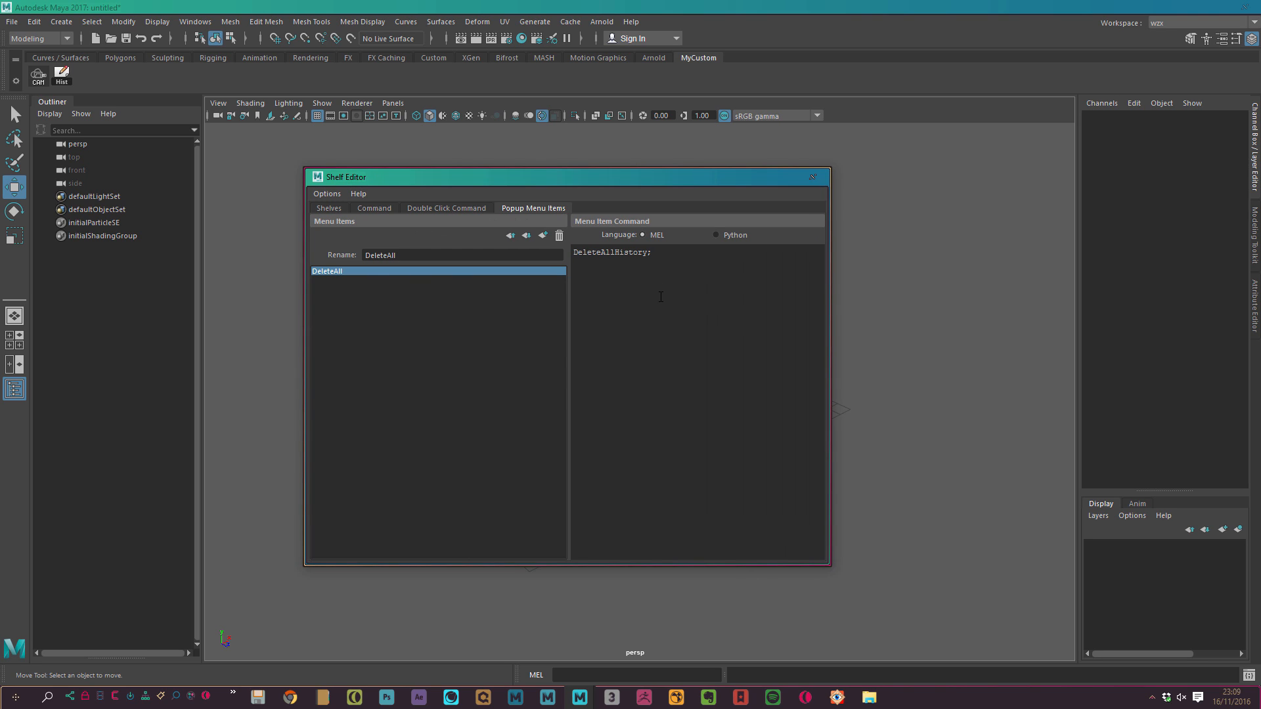
Clear the tooltip and icon label of the History button in the Shelf Editor
left_click(330, 209)
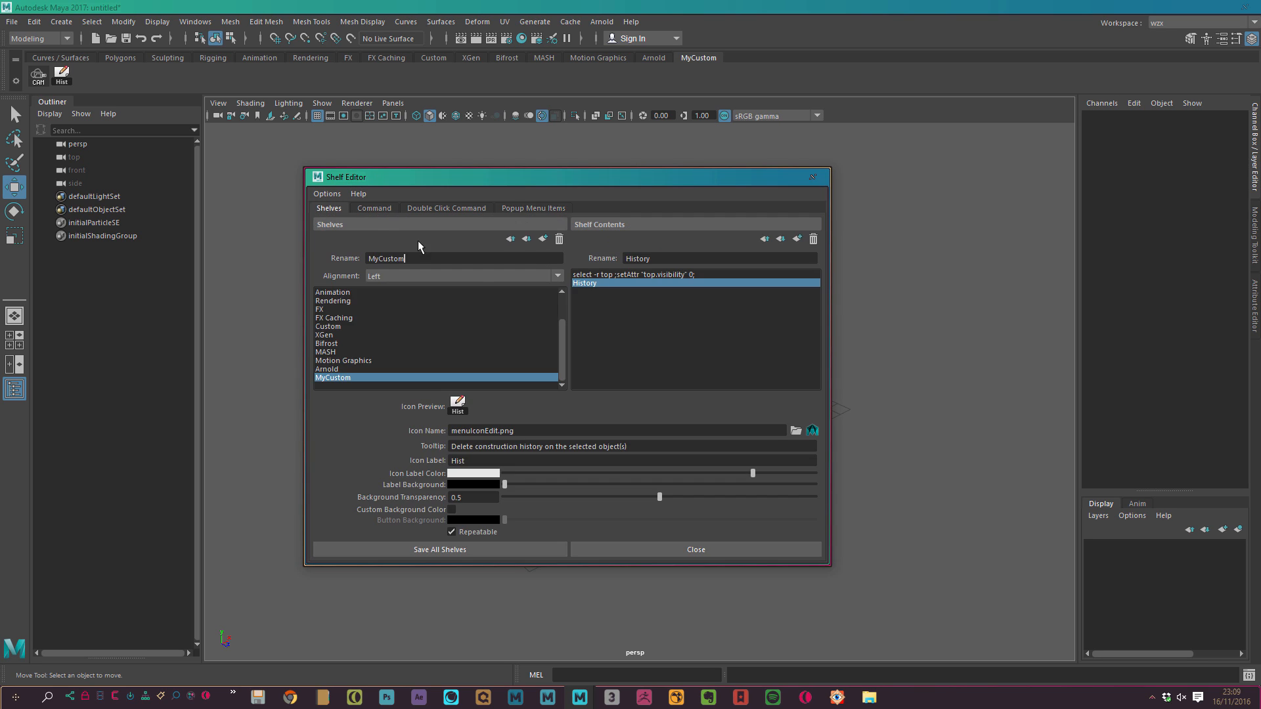
triple_click(632, 446)
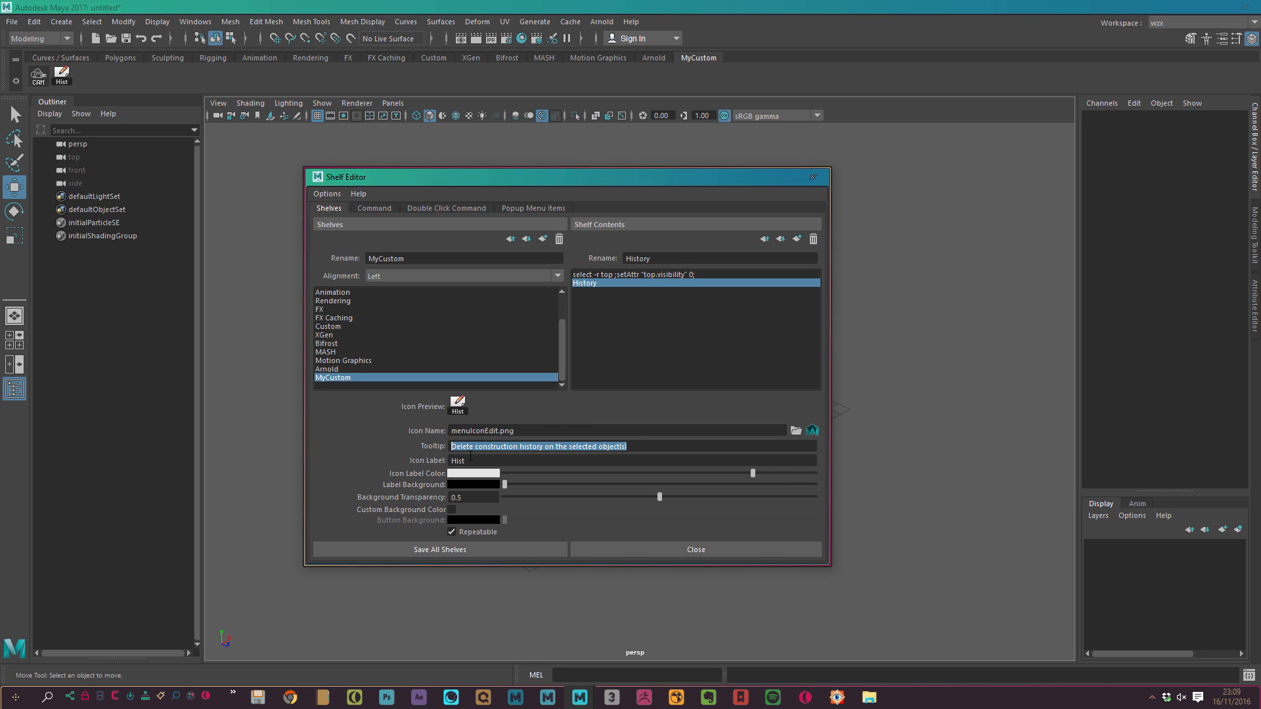
key("BackSpace")
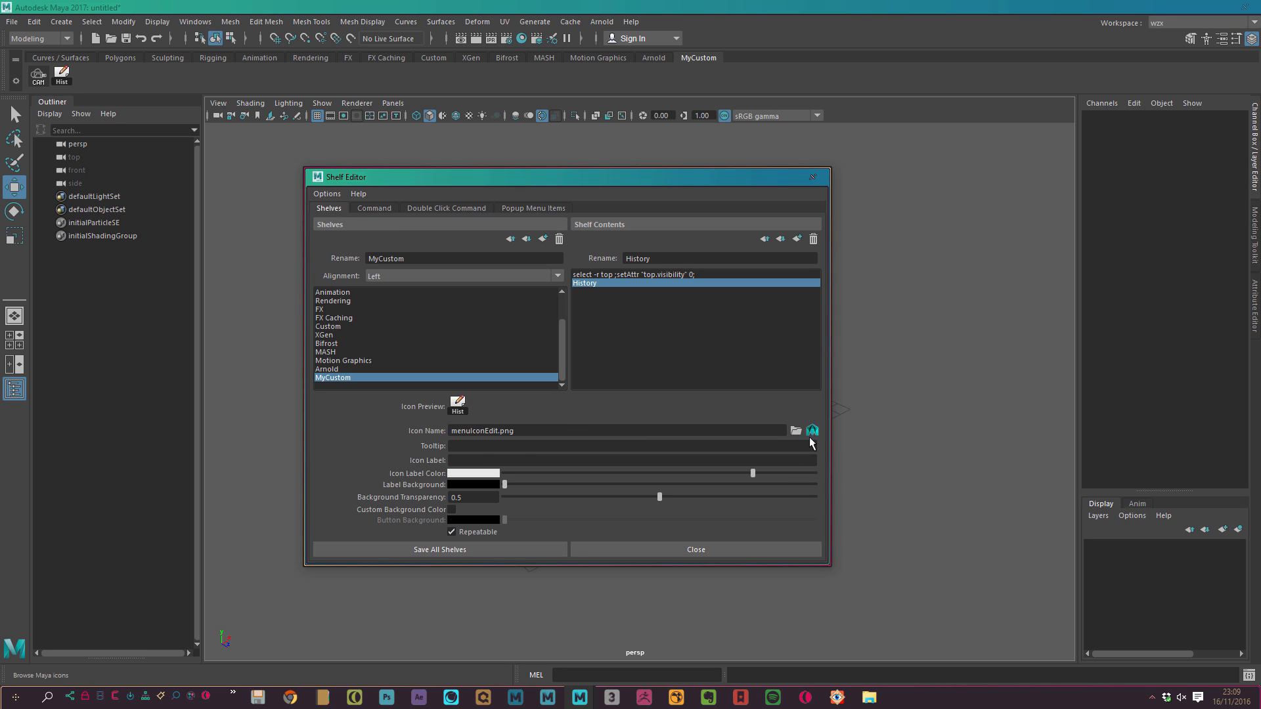
Set the History button's icon to DH.bmp from the prefs icons folder and save all shelves
left_click(795, 431)
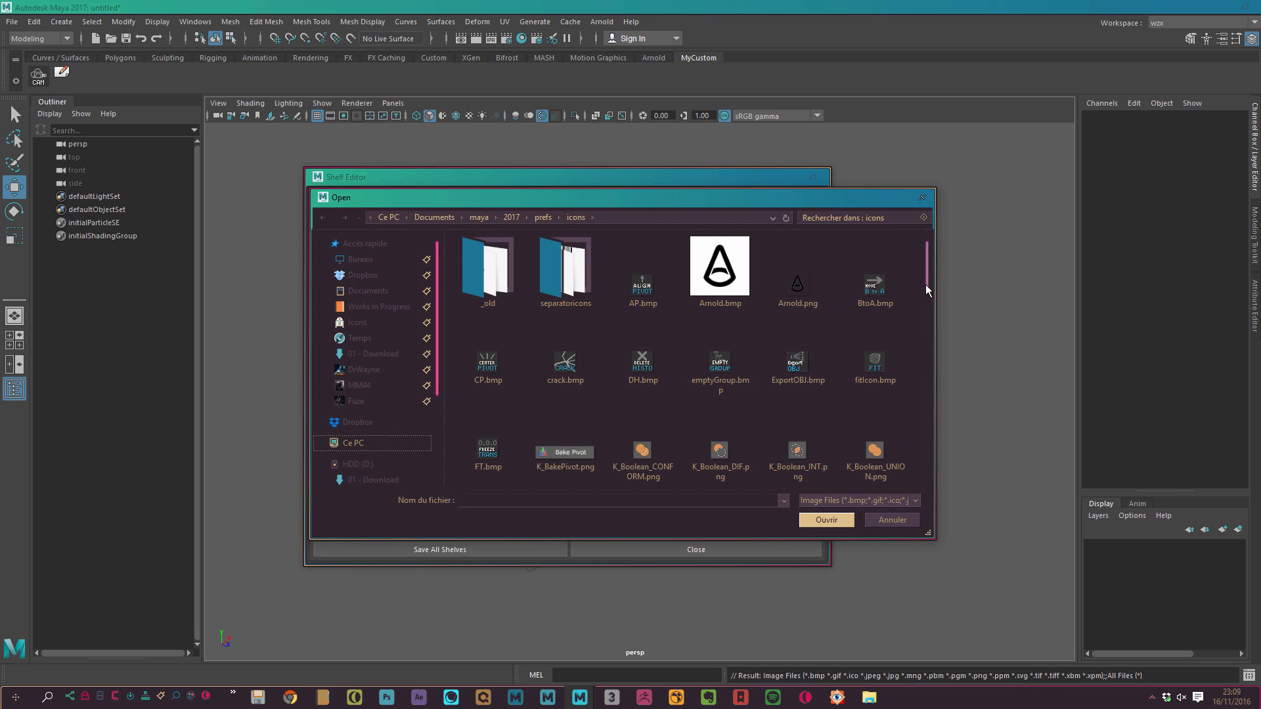
mouse_move(929, 261)
left_mouse_down()
mouse_move(940, 407)
mouse_move(921, 414)
mouse_move(935, 447)
mouse_move(930, 256)
left_mouse_up()
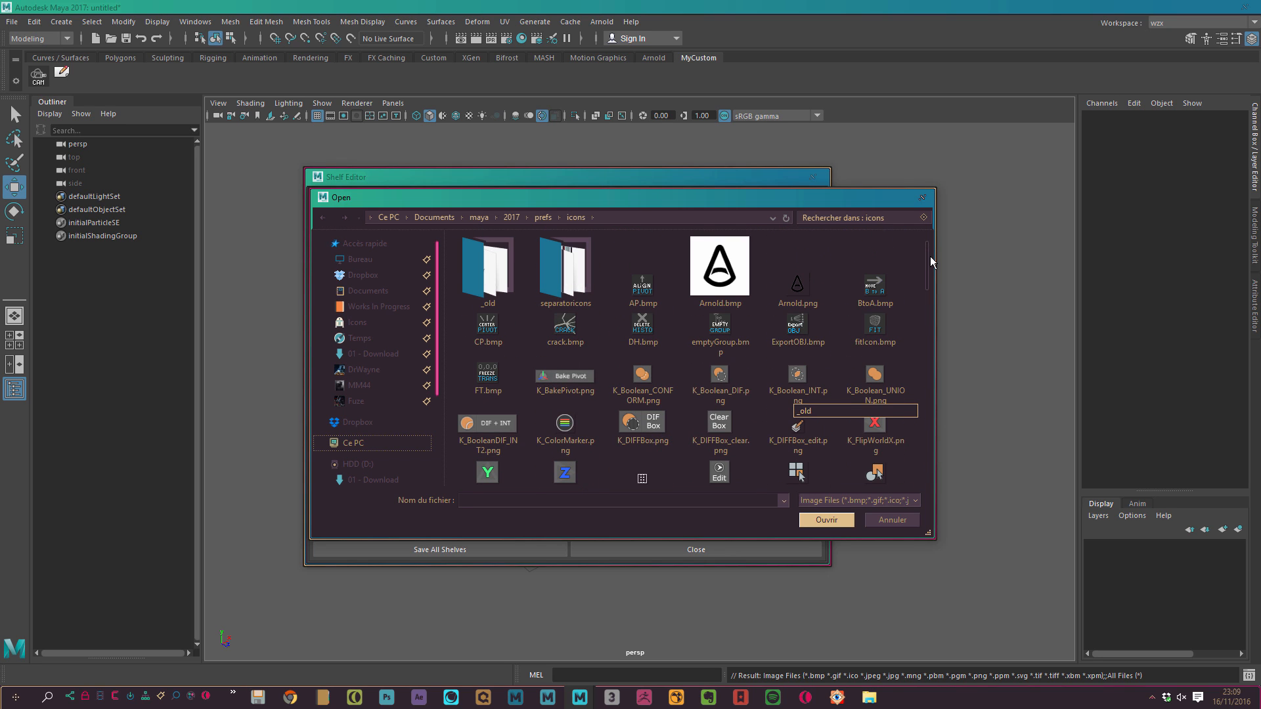
double_click(644, 331)
left_click(555, 550)
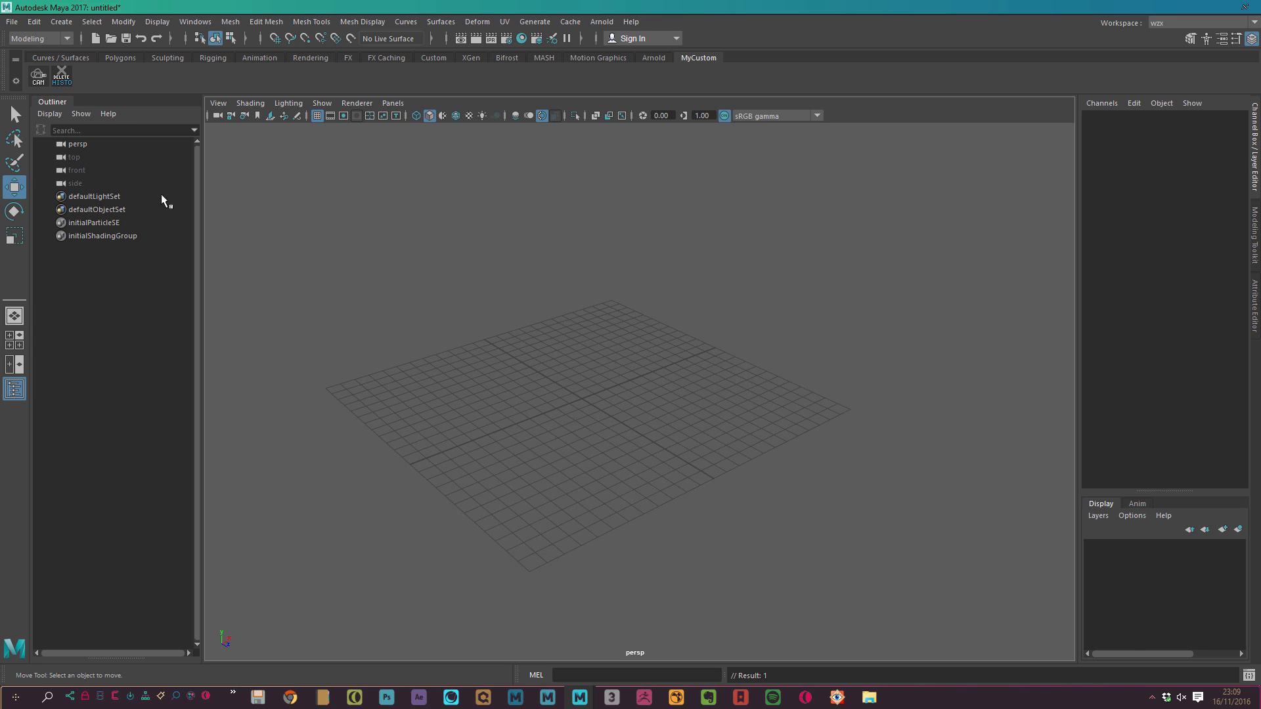
Create a polygon cylinder and a polygon cone, moving the cone away from the grid centre and enlarging it
middle_click_drag(375, 276, 365, 232, "alt")
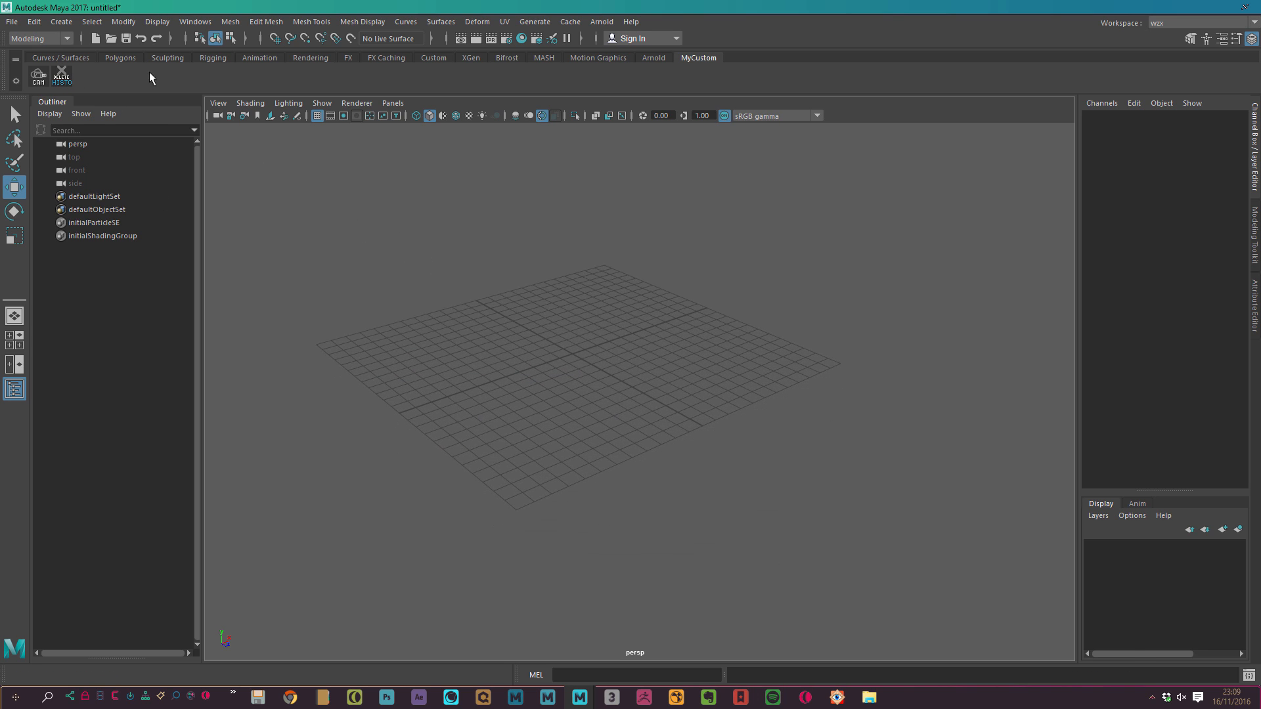
left_click(121, 58)
left_click(84, 76)
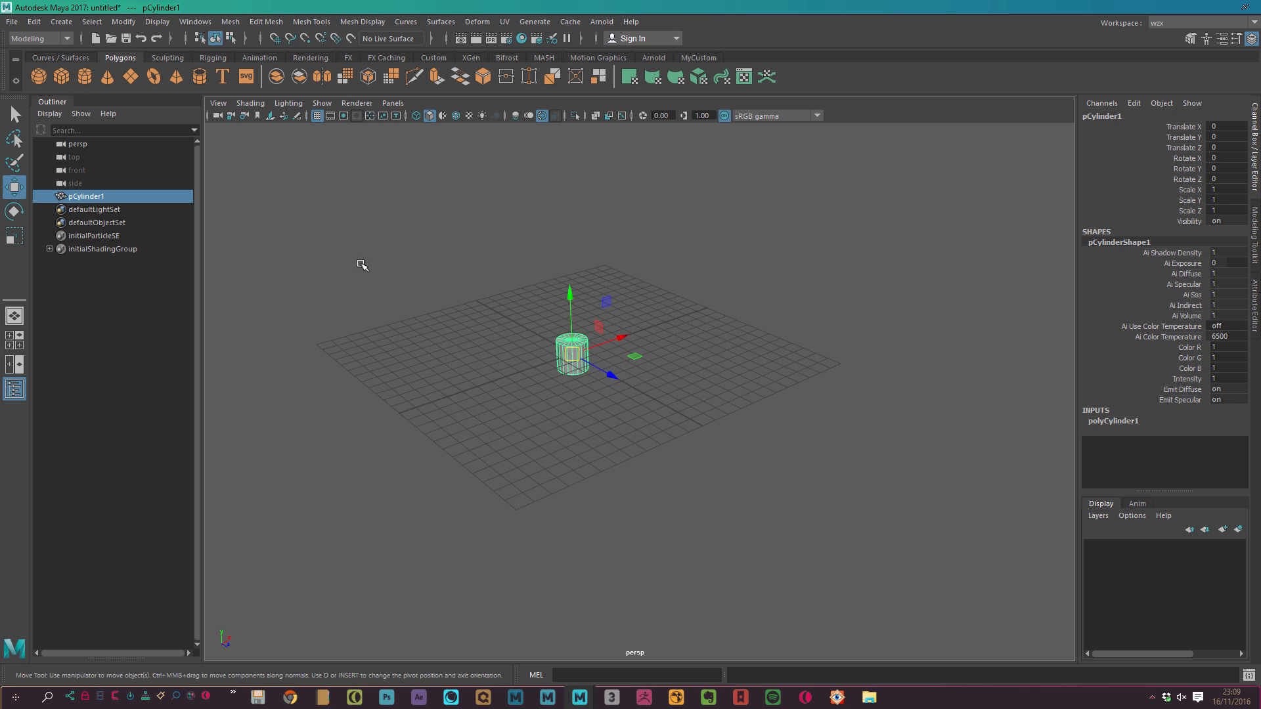
left_click(107, 76)
middle_click_drag(493, 322, 460, 190)
key("r")
Create a polygon cube, scale it to about 6.8 and move it above the grid
left_click(61, 76)
key("w")
middle_click_drag(451, 389, 548, 369)
key("r")
key("w")
left_click_drag(548, 369, 509, 361, "alt")
middle_click_drag(554, 381, 577, 139)
left_click(641, 343)
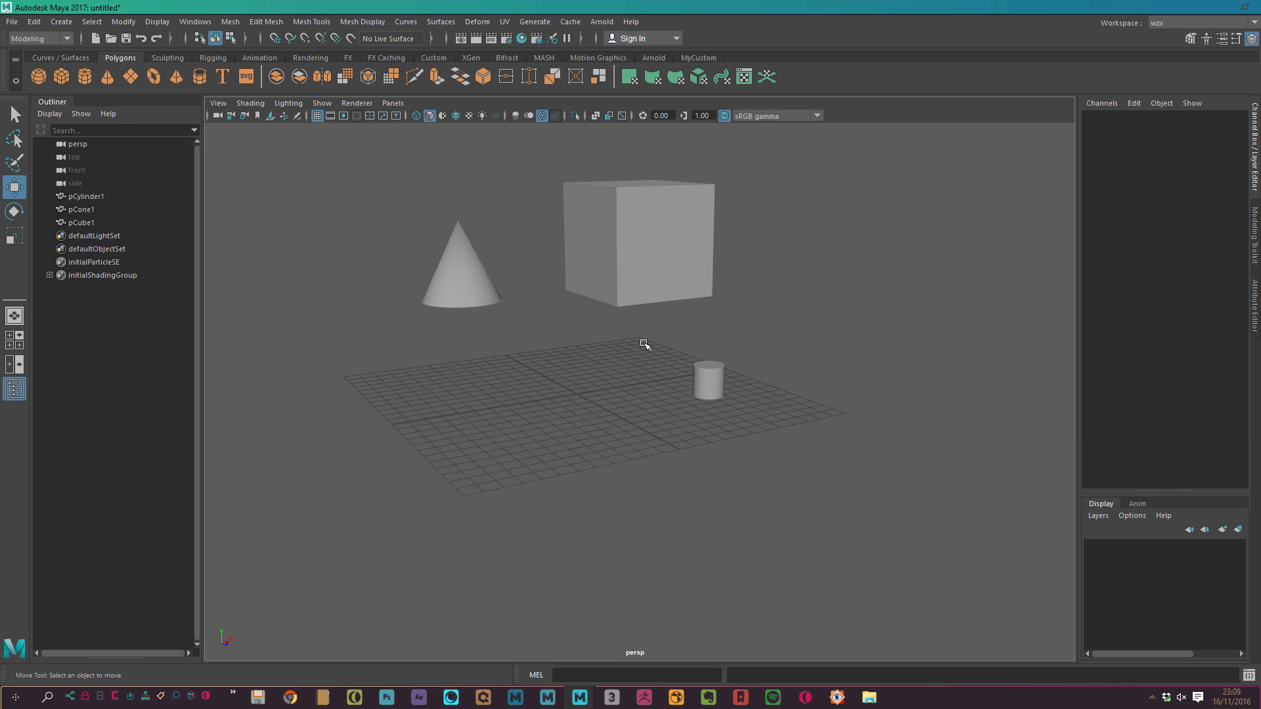
Select the cone and cube together and display the MyCustom shelf
left_click(714, 384)
left_click(492, 206)
left_click_drag(363, 186, 650, 271)
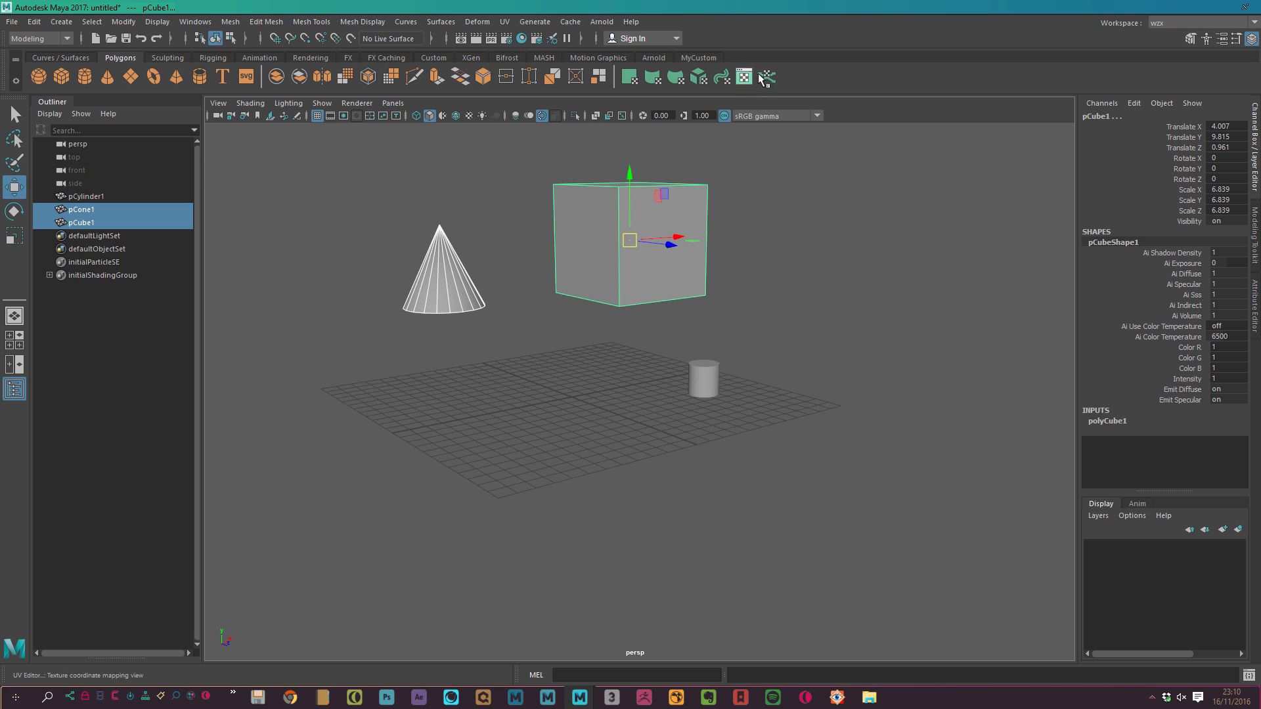
left_click(698, 58)
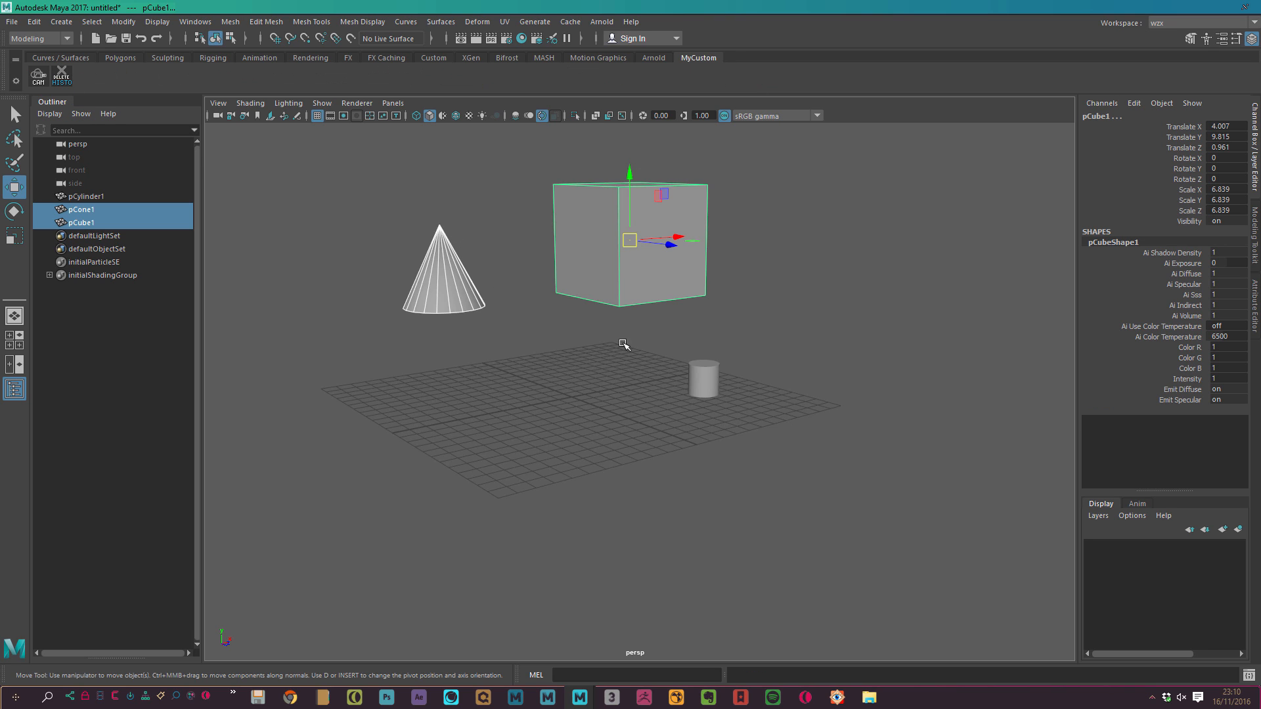
Select the cone, cube and cylinder in turn and inspect their construction history inputs in the Channel Box
left_click(488, 253)
left_click(451, 286)
left_click(608, 279)
left_click_drag(842, 335, 655, 423)
middle_click_drag(566, 350, 583, 368, "alt")
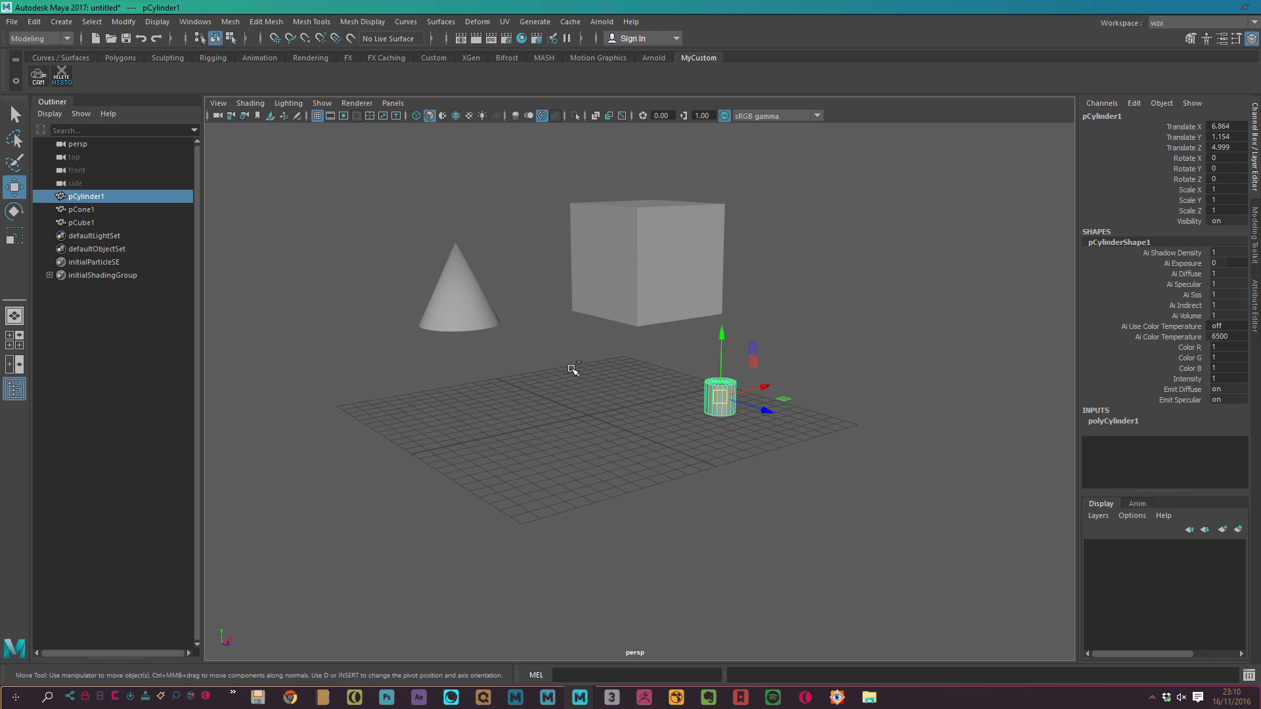
left_click(774, 226)
left_click(657, 264)
left_click(479, 294)
left_click_drag(478, 295, 578, 315)
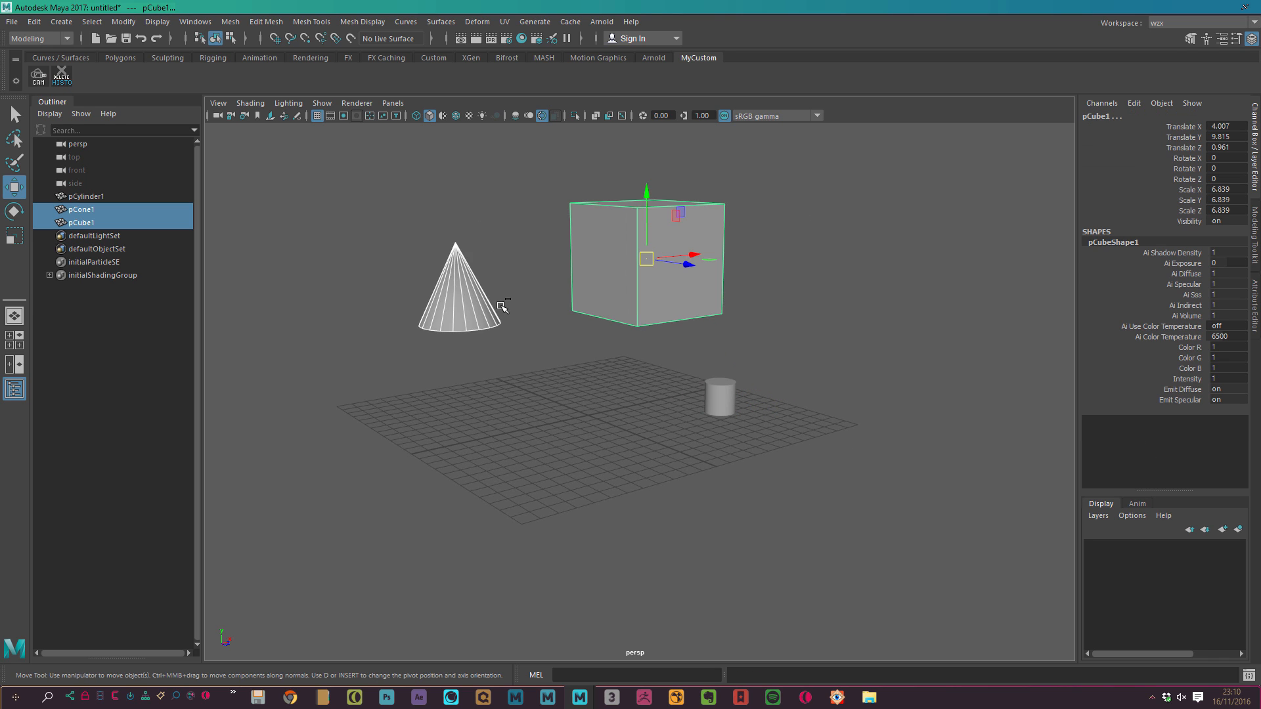
left_click(507, 314)
left_click_drag(413, 260, 498, 314)
left_click(647, 289)
left_click(722, 412)
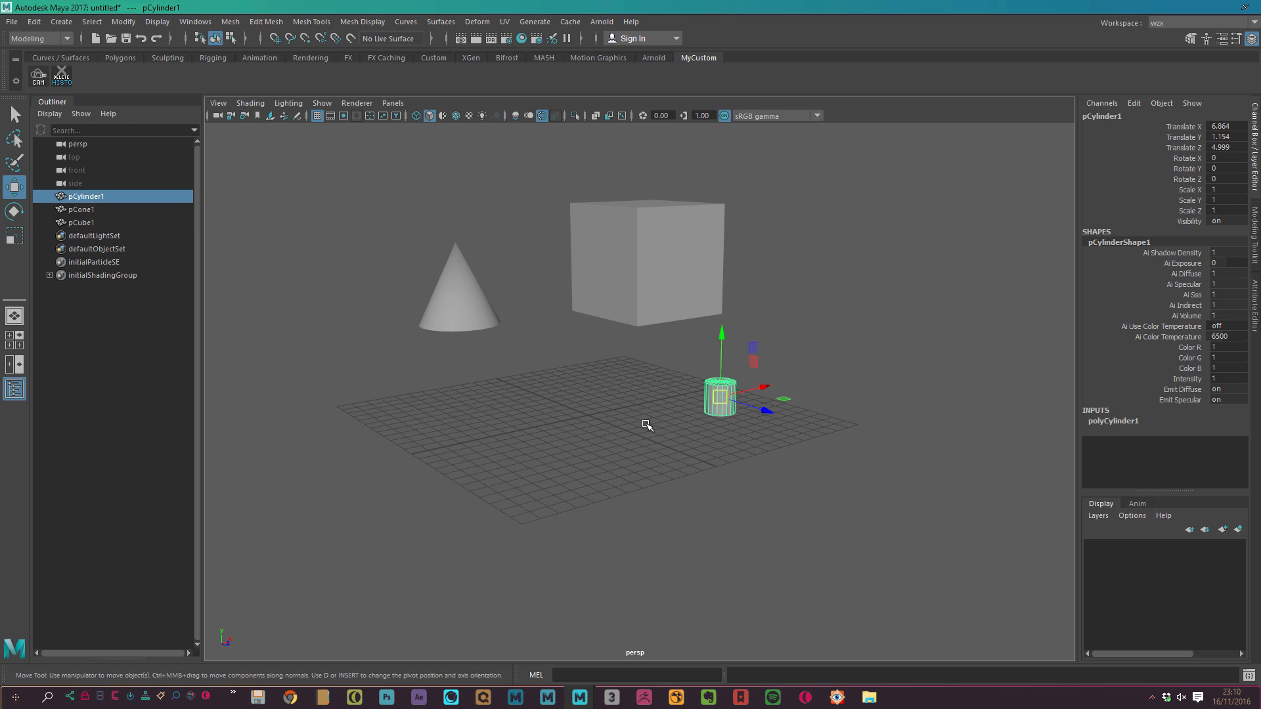
left_click(645, 424)
key("w")
middle_click_drag(401, 284, 508, 266, "alt")
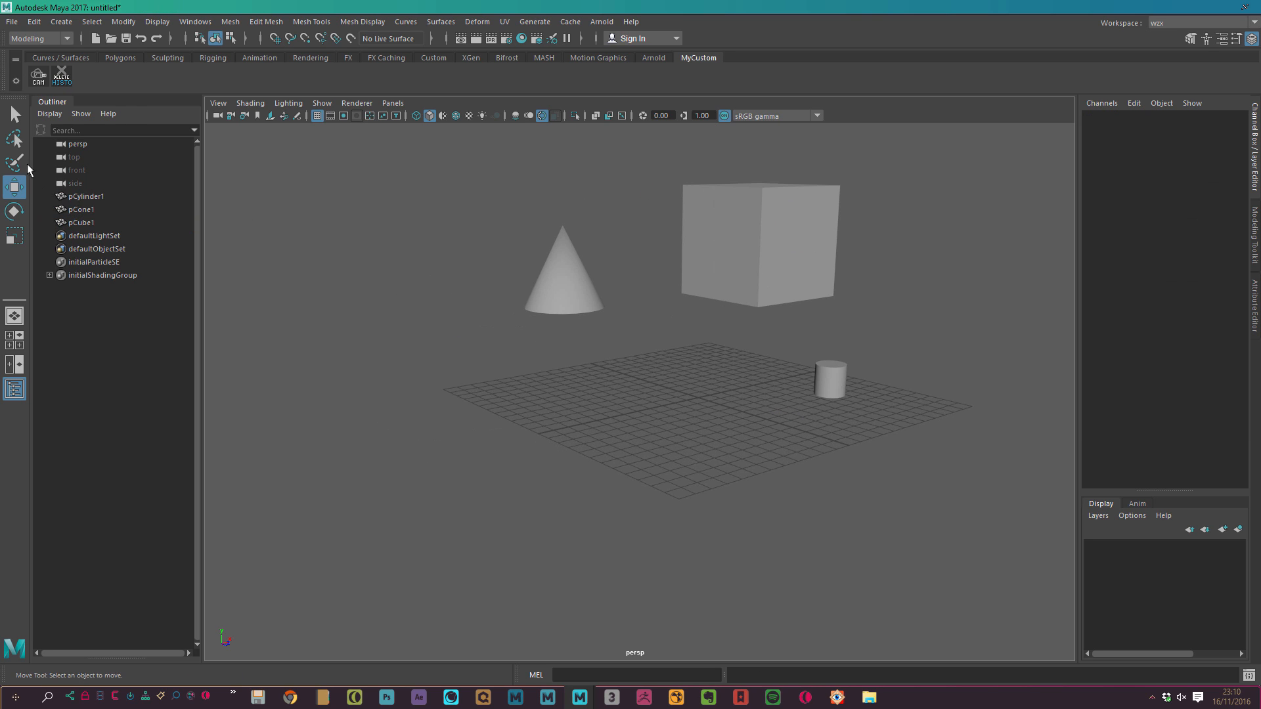
Run DeleteAll from the delete-history shelf button and check the cone, cube and cylinder for remaining history inputs
right_click(69, 76)
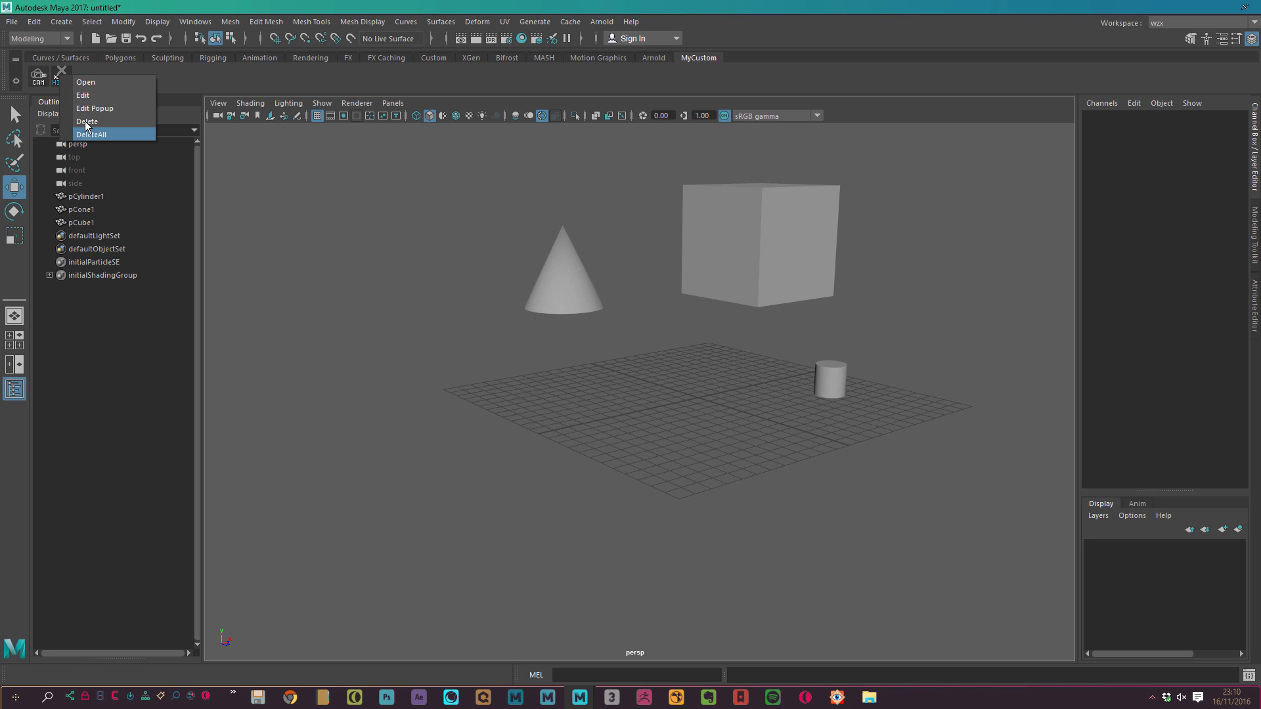
left_click(99, 136)
left_click_drag(483, 243, 604, 289)
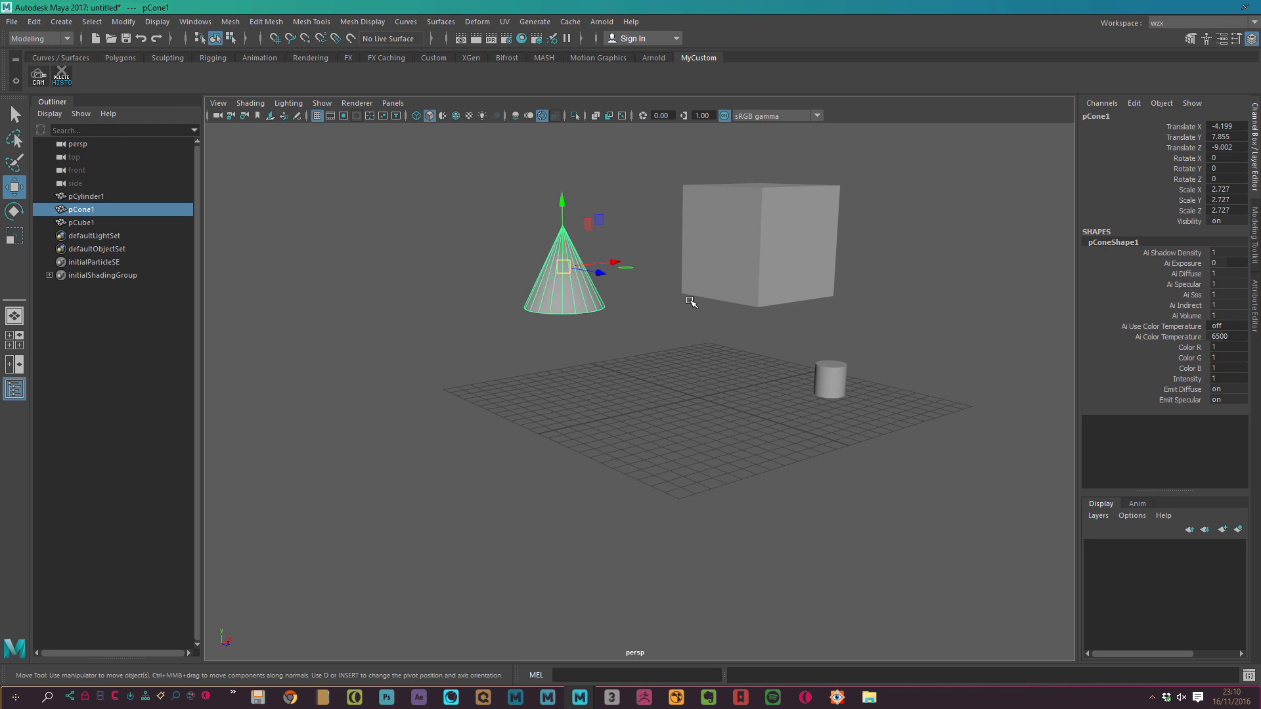
left_click_drag(637, 173, 755, 295)
left_click_drag(825, 381, 879, 424)
middle_click_drag(901, 404, 495, 456, "alt")
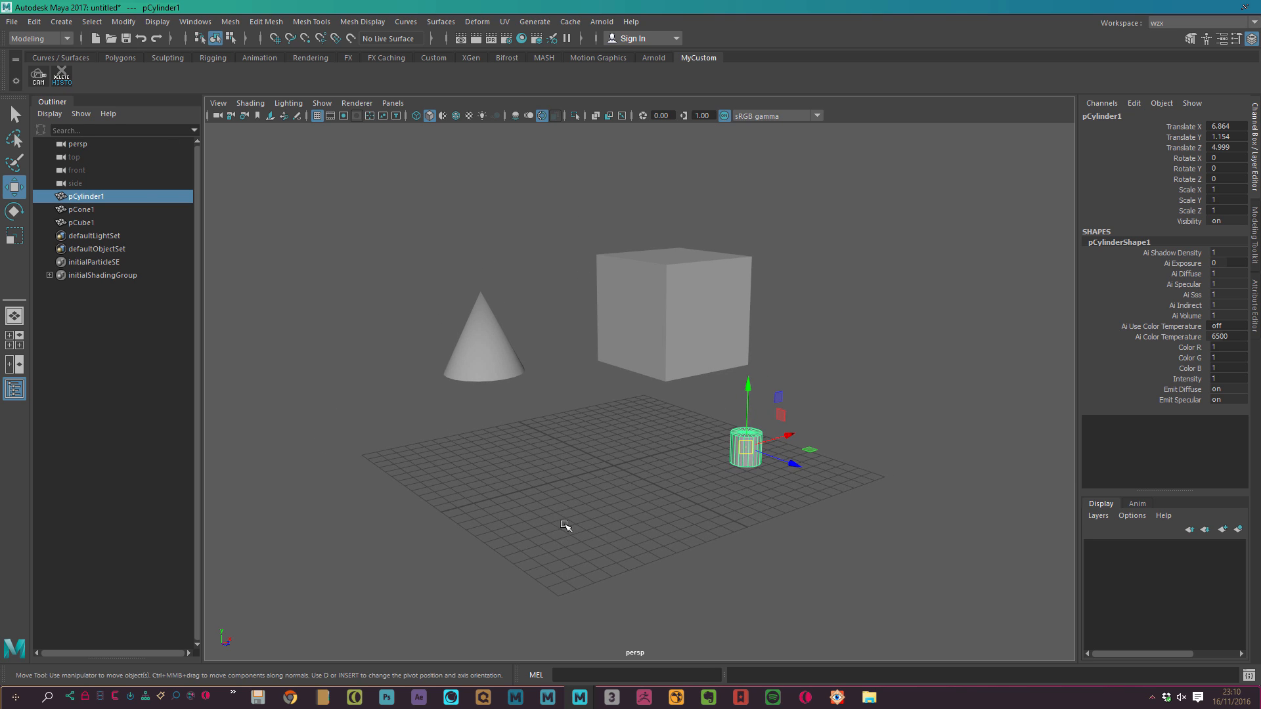
right_click(63, 76)
left_click(223, 230)
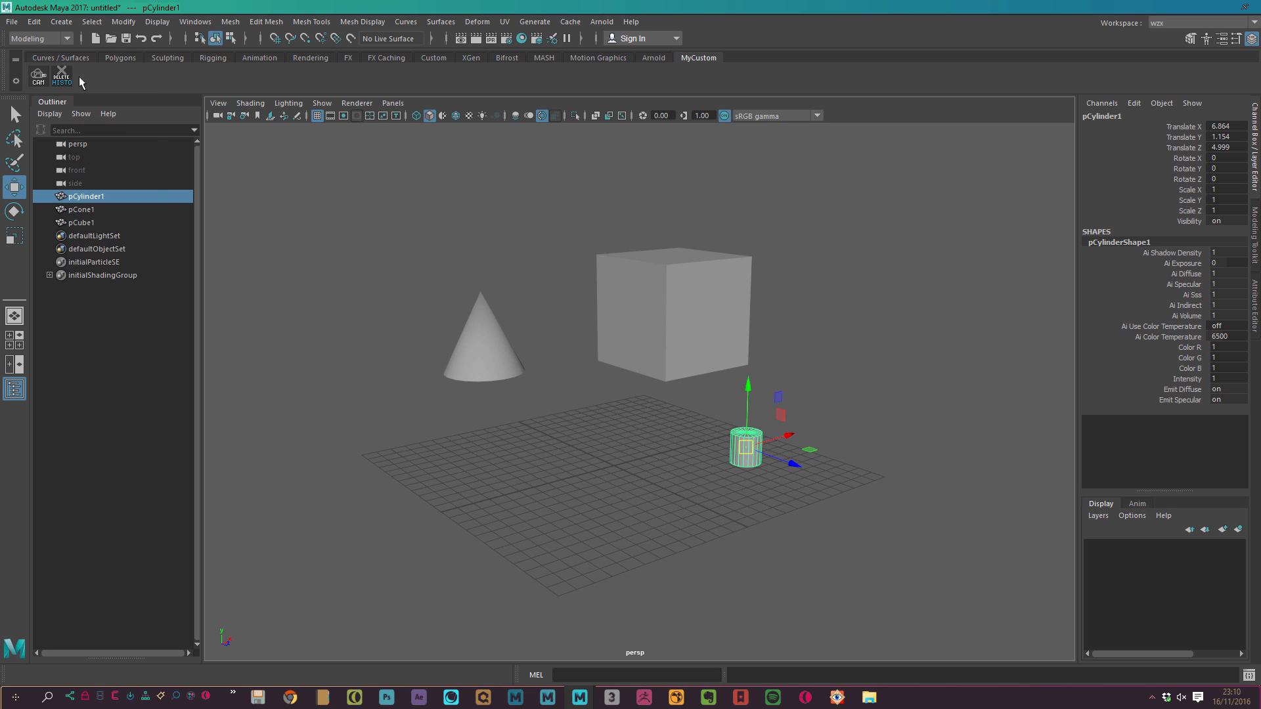
right_click(60, 74)
left_click(88, 100)
right_click(61, 73)
left_click(466, 297)
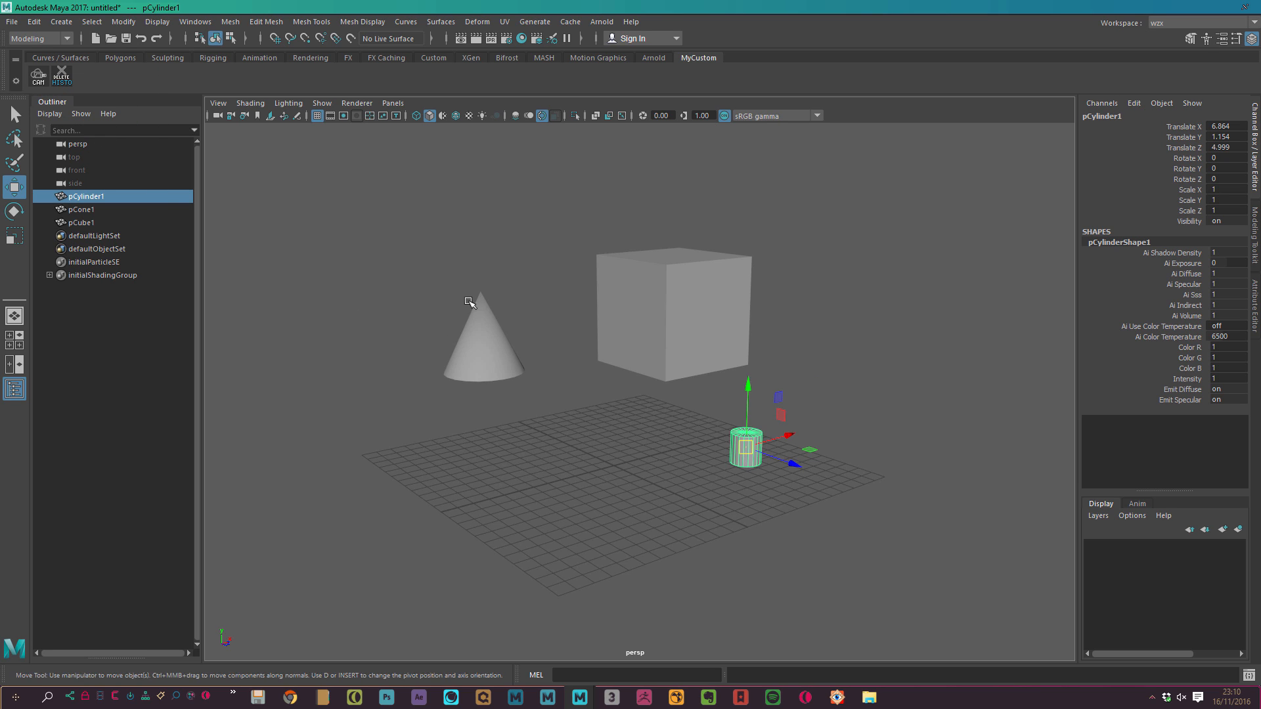
Delete the cone, cube and cylinder from the scene and activate the Select tool
middle_click_drag(664, 296, 636, 290, "alt")
left_click_drag(404, 182, 952, 626)
key("Delete")
left_click_drag(597, 372, 655, 414, "alt")
scroll(620, 407, "up", 5)
key("q")
right_click_drag(618, 402, 512, 267, "alt")
left_click_drag(513, 267, 510, 302, "alt")
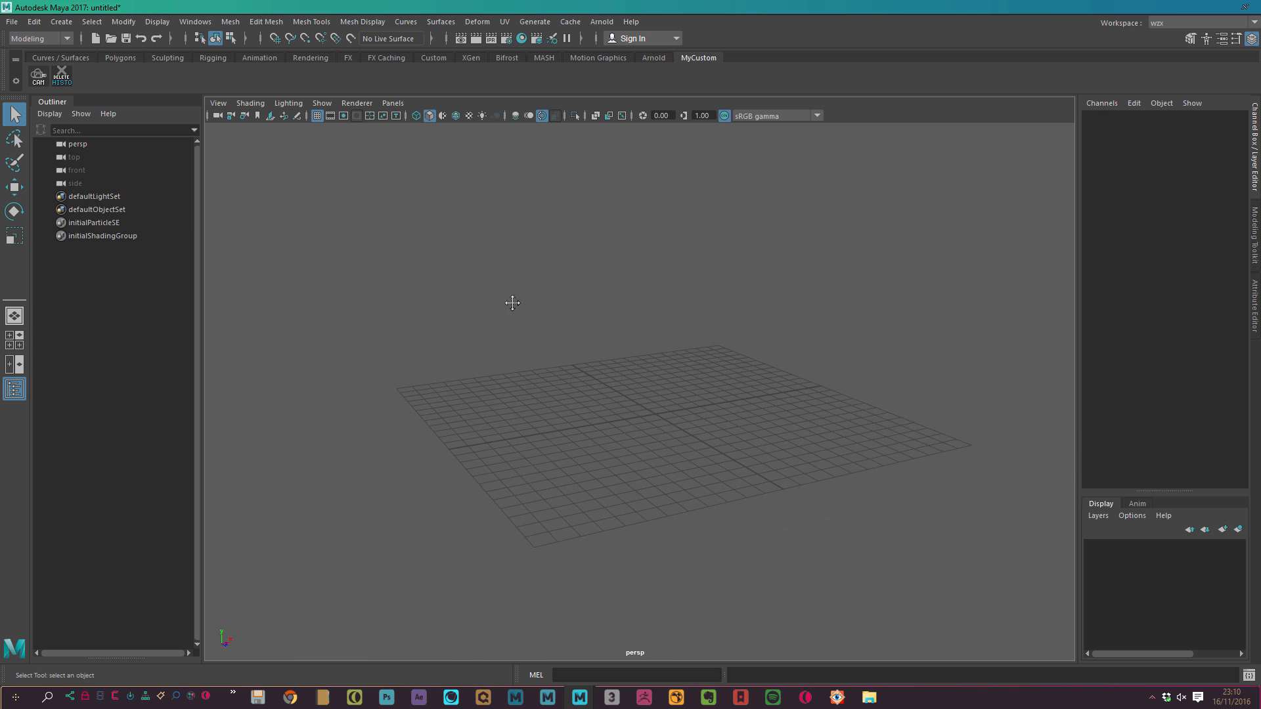
Save the Maya preferences so the customized shelf is kept
middle_click_drag(510, 301, 468, 307, "alt")
right_click_drag(689, 339, 507, 322, "alt")
middle_click_drag(507, 322, 484, 265, "alt")
left_click_drag(483, 266, 500, 283, "alt")
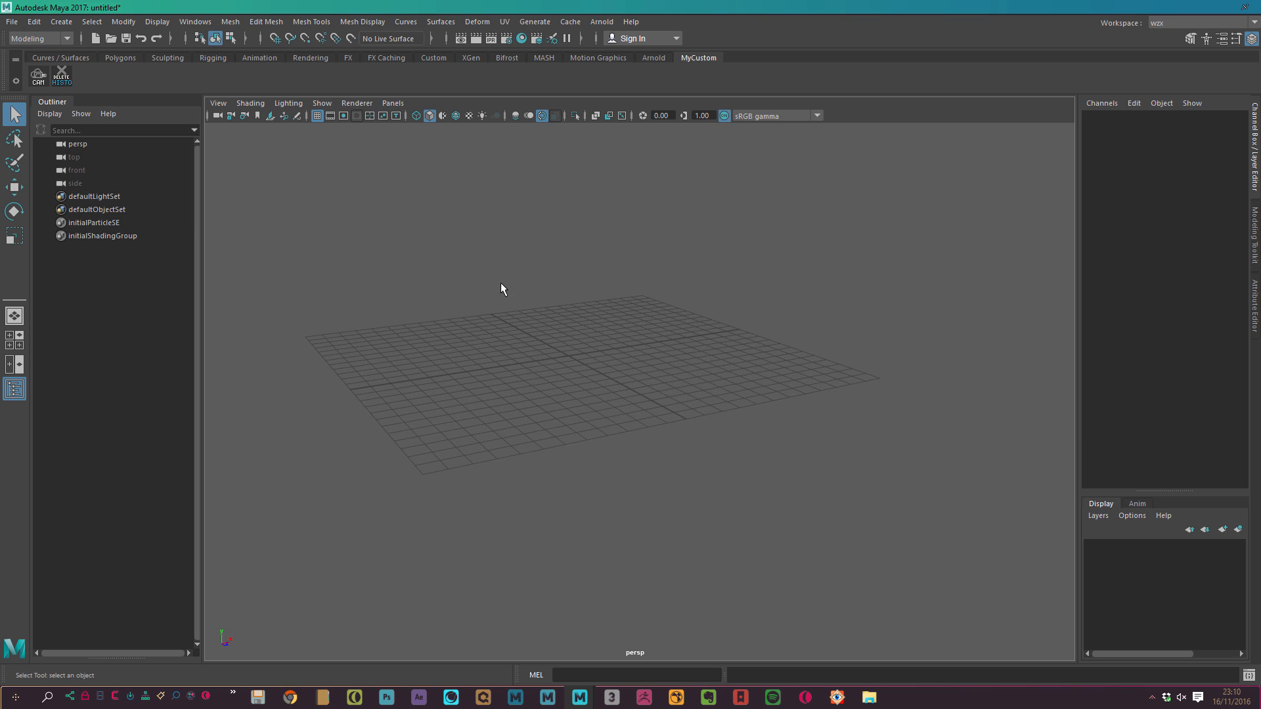
left_click(12, 22)
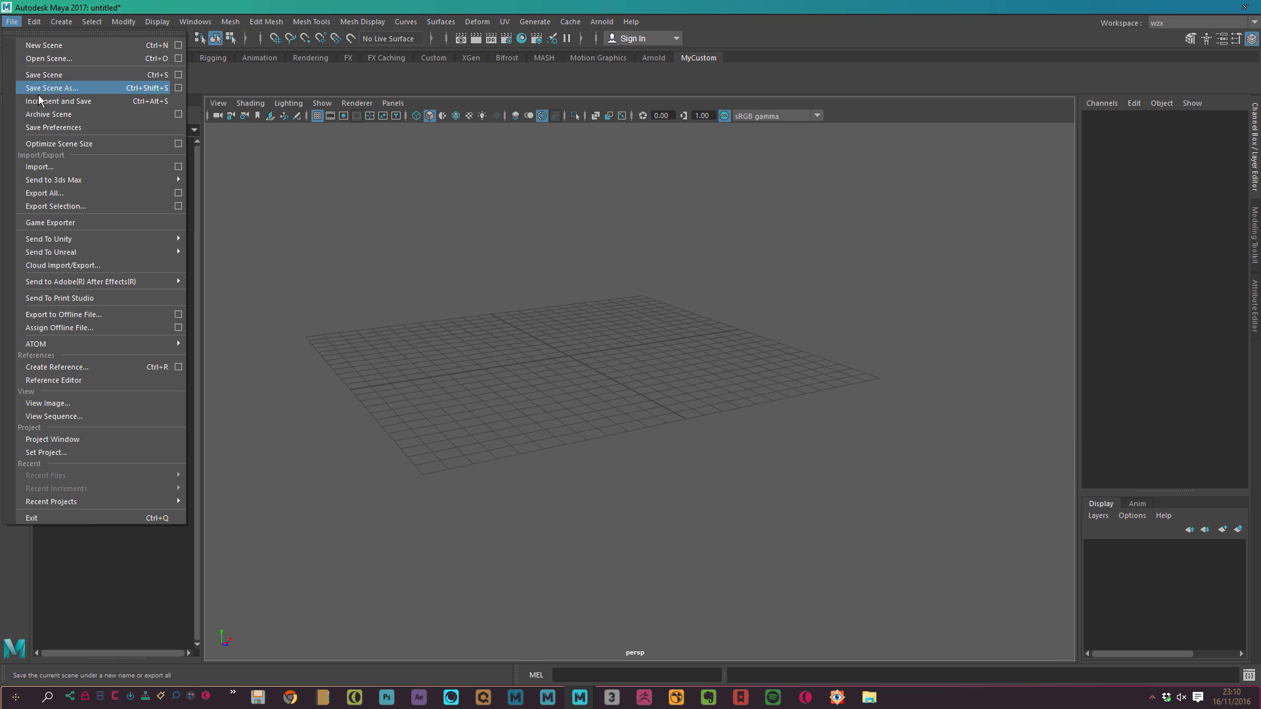
left_click(66, 127)
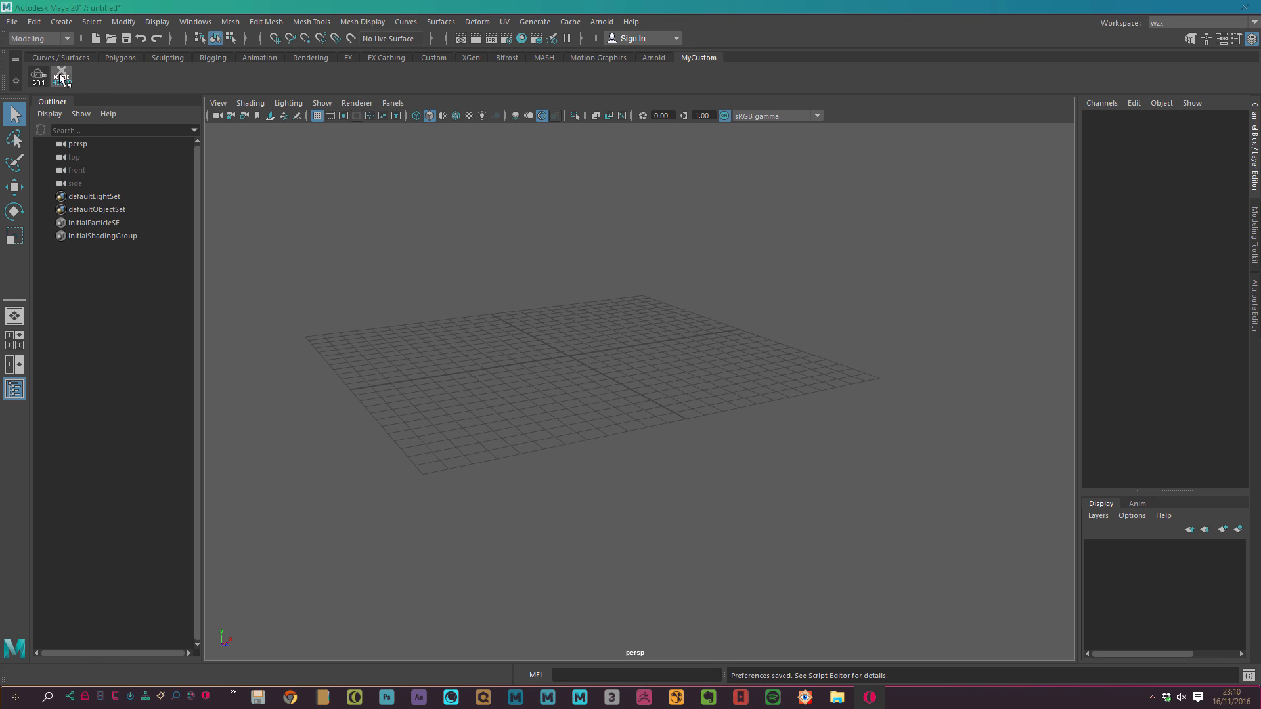
middle_click_drag(590, 348, 594, 368, "alt")
right_click_drag(594, 368, 512, 290, "alt")
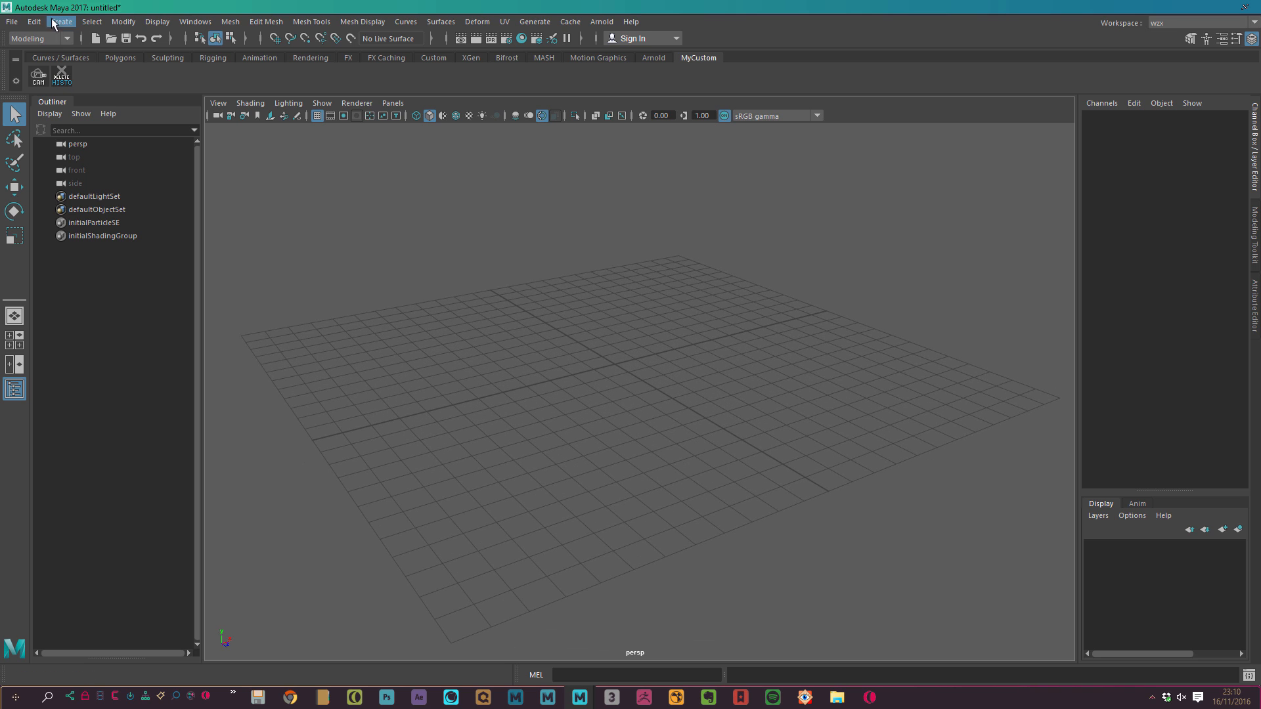
left_click(12, 21)
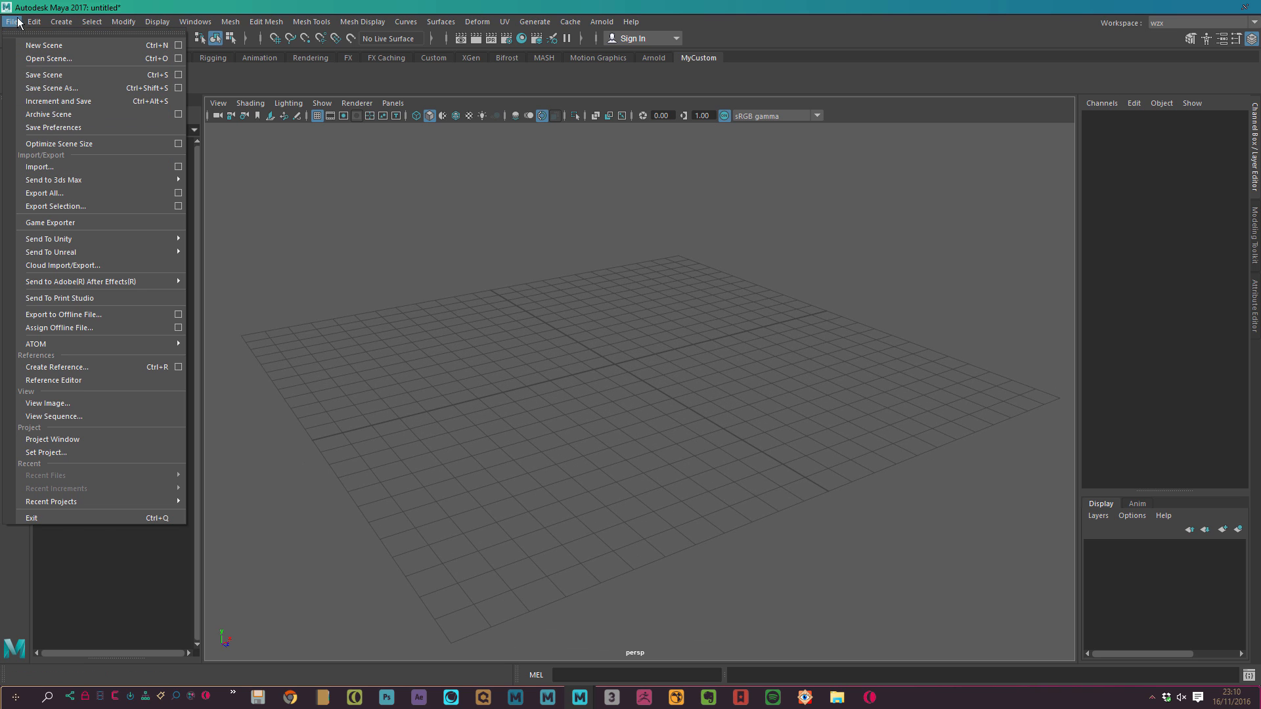
left_click(40, 5)
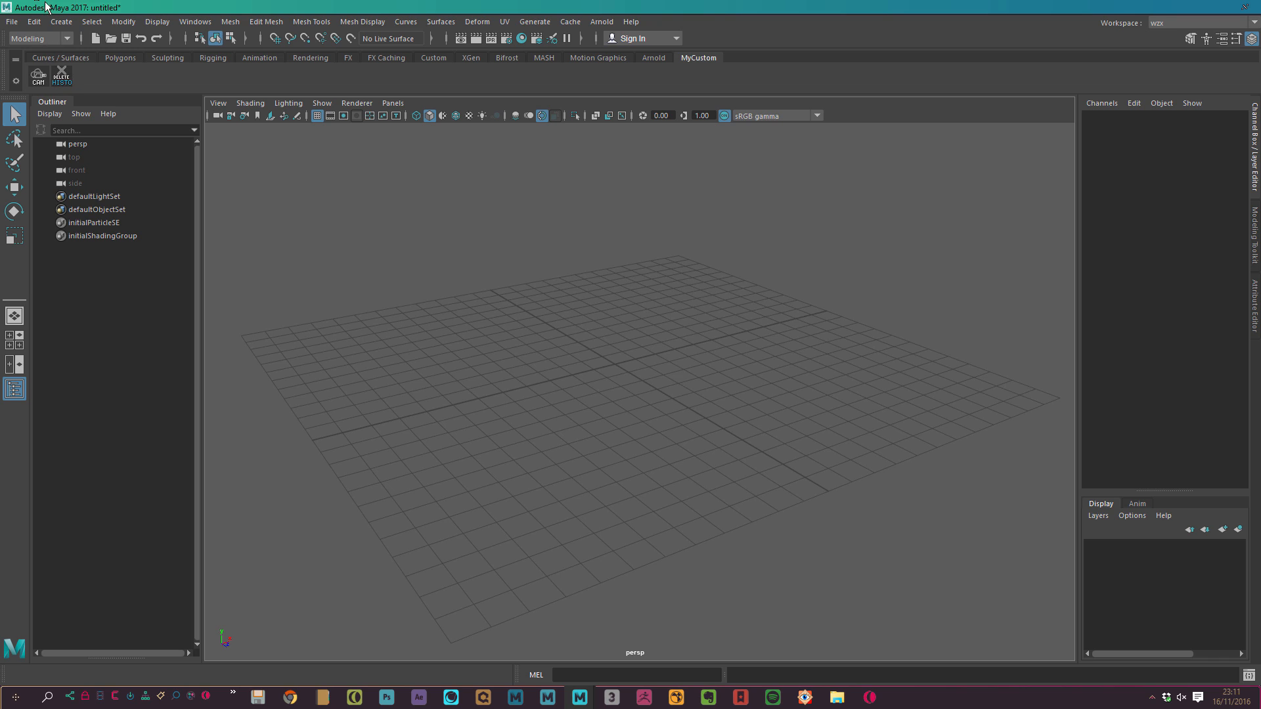
Open the Optimize Scene Size options in a window enlarged to fit every option and reset the settings
left_click(32, 21)
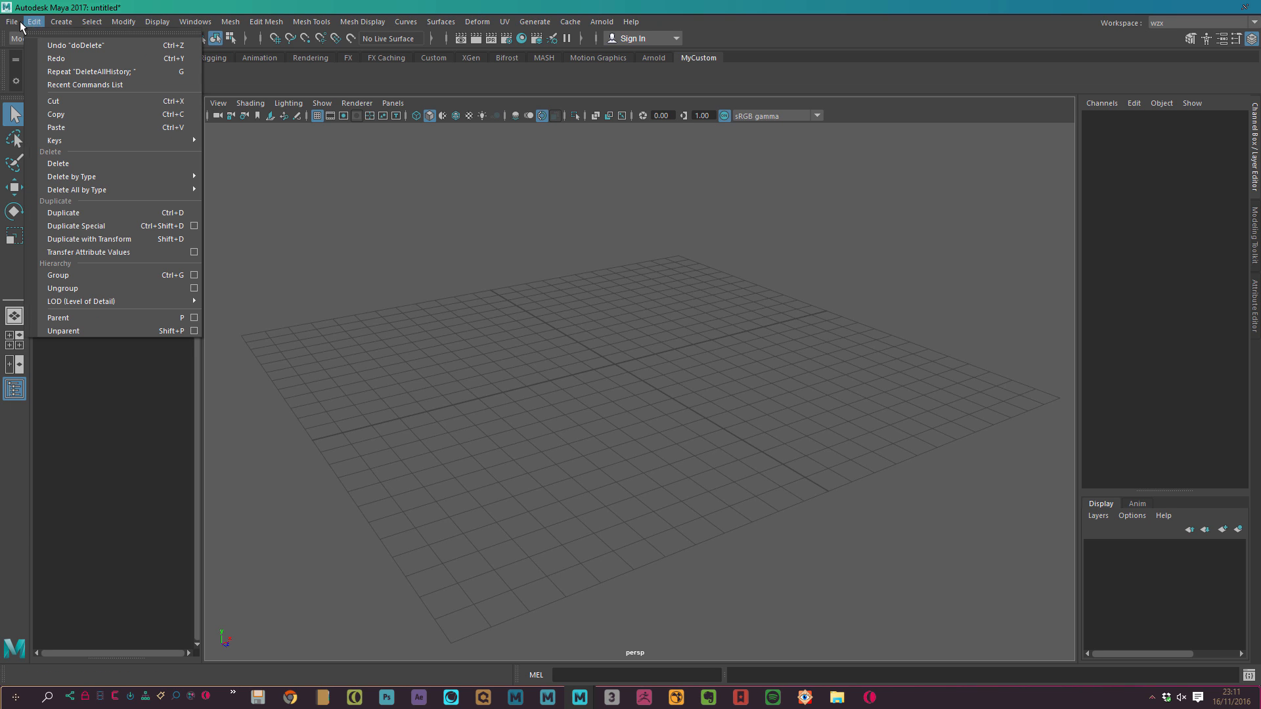
mouse_move(19, 25)
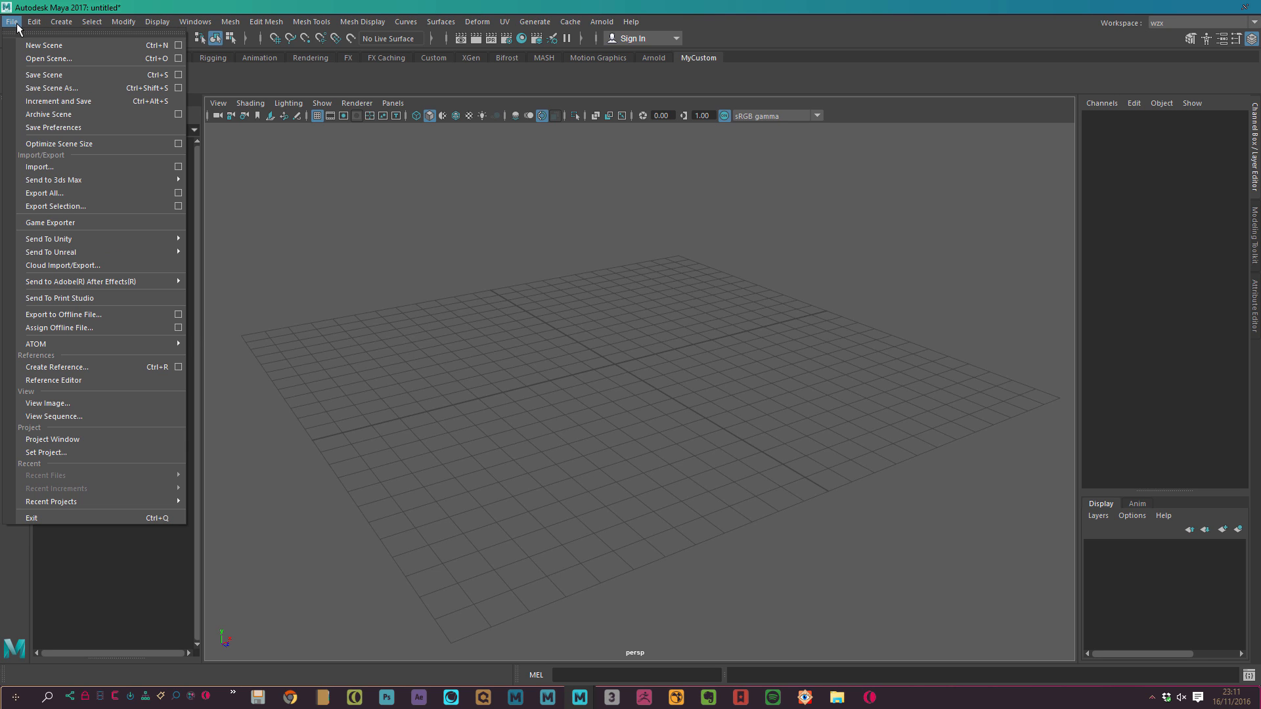
left_click(178, 144)
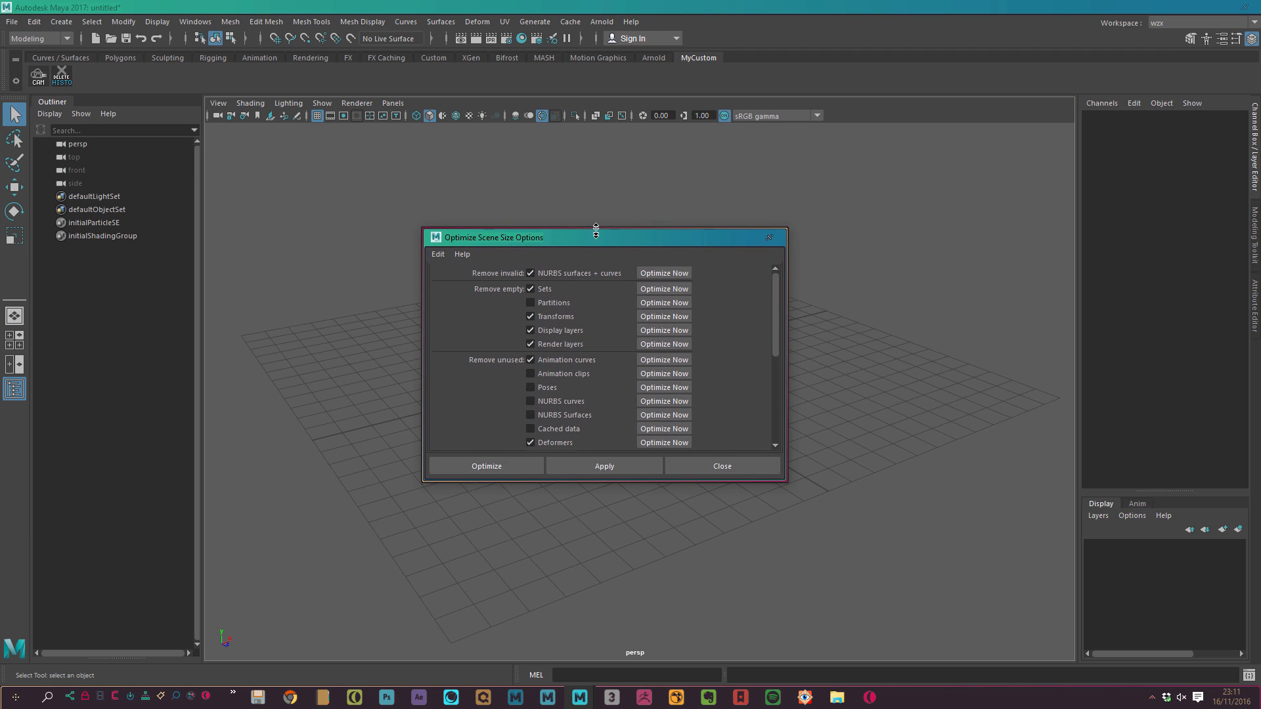
left_click_drag(595, 228, 595, 54)
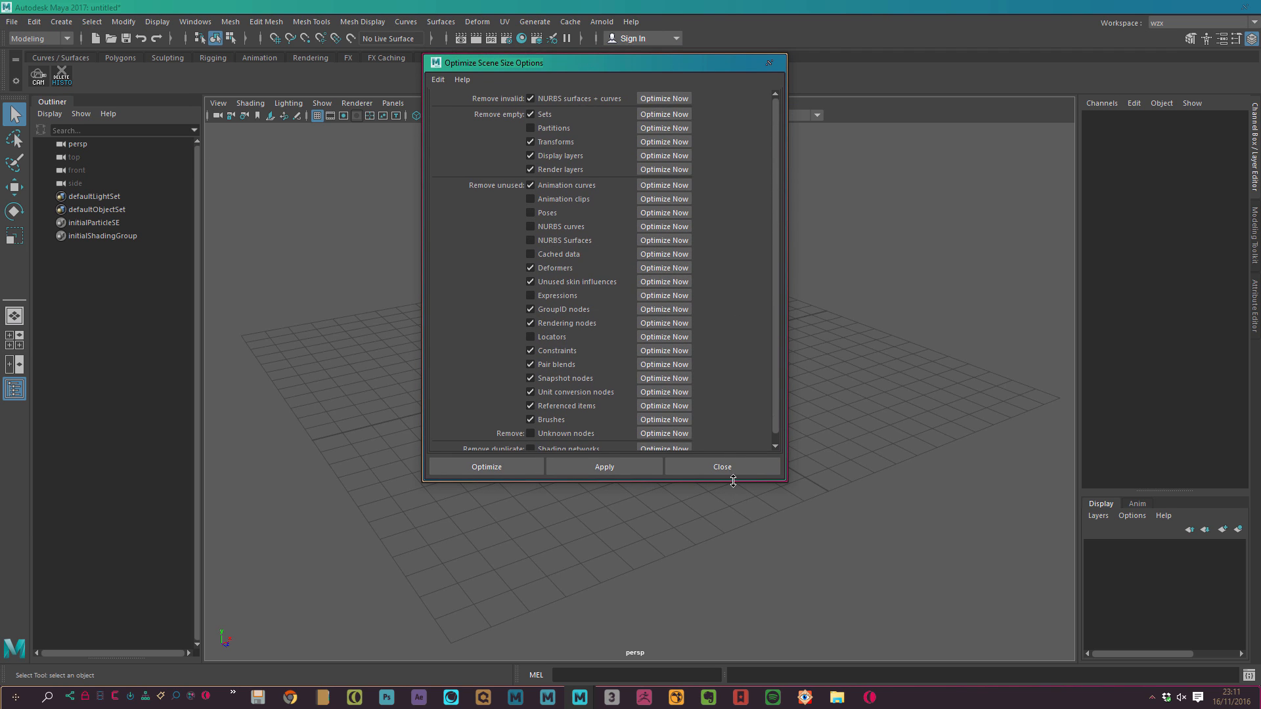
left_click_drag(732, 481, 731, 622)
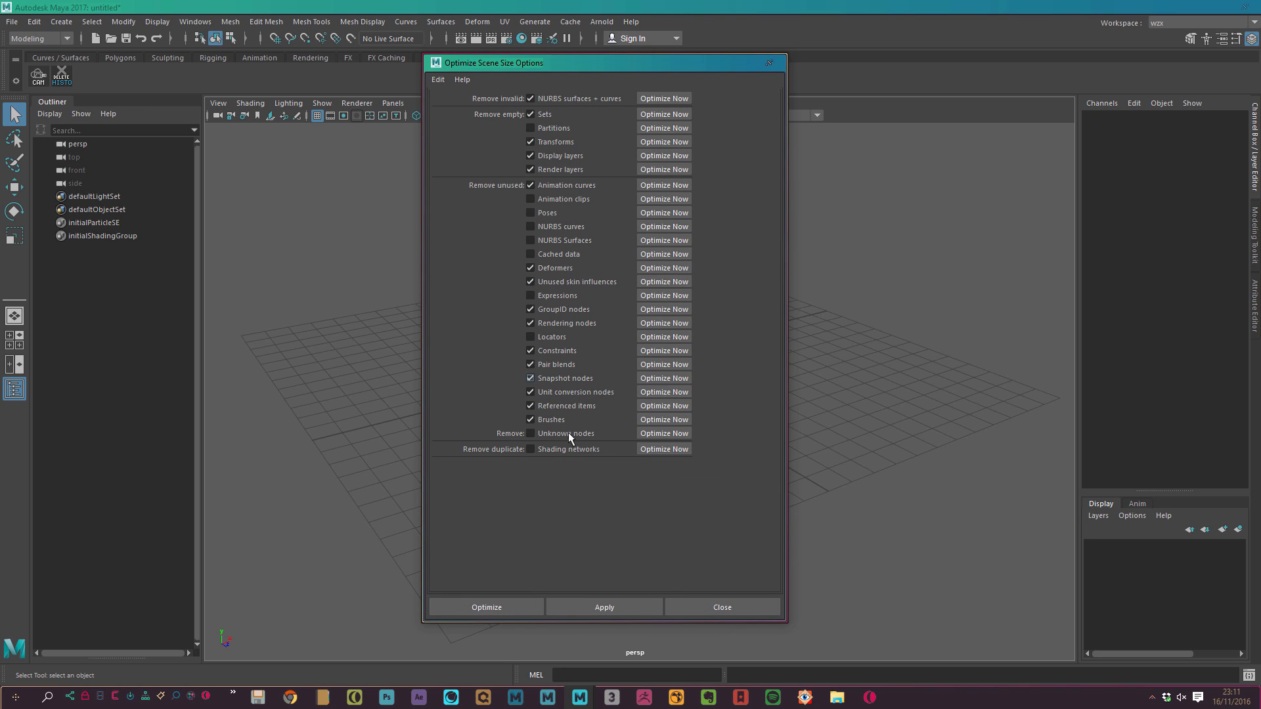
left_click_drag(568, 61, 514, 103)
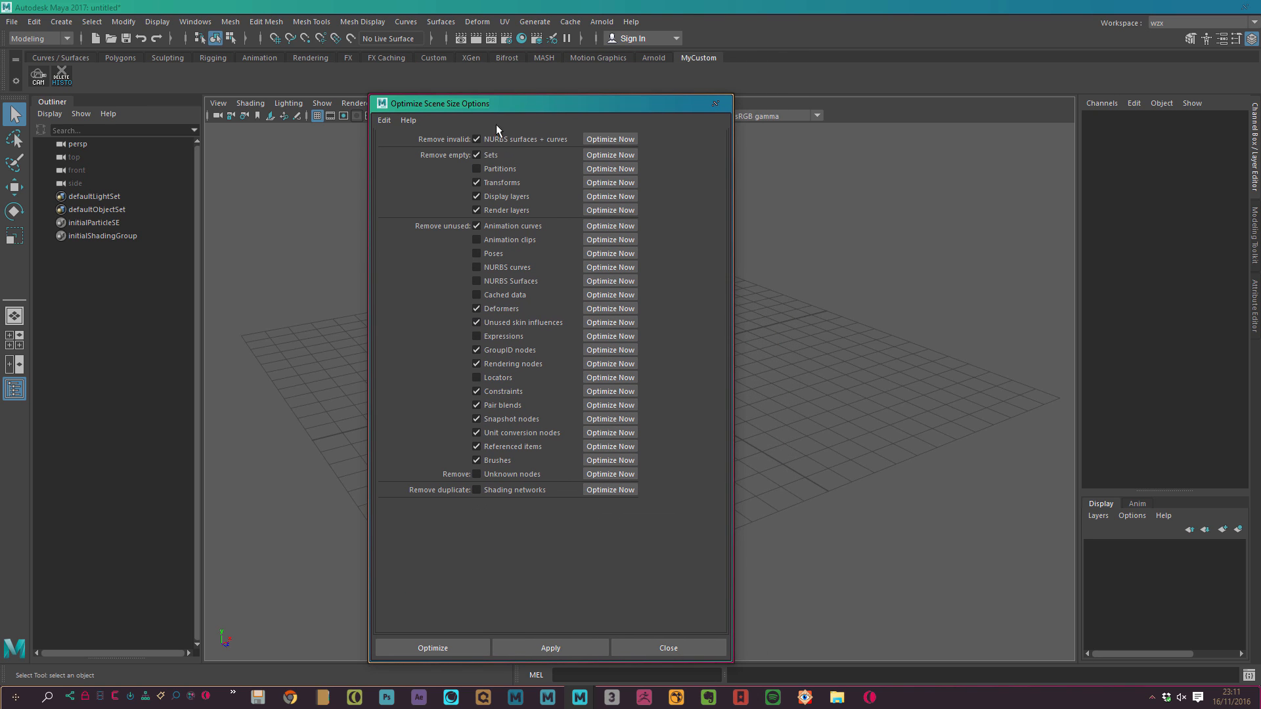
left_click(387, 121)
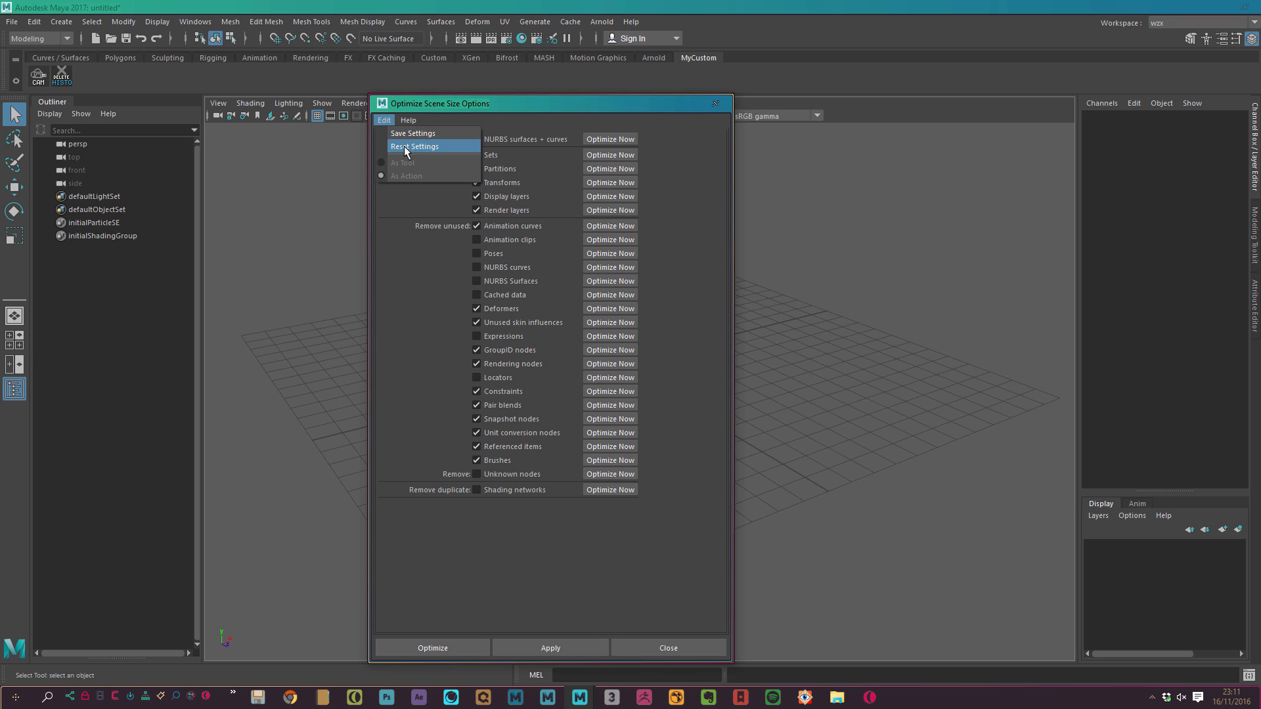
left_click(408, 144)
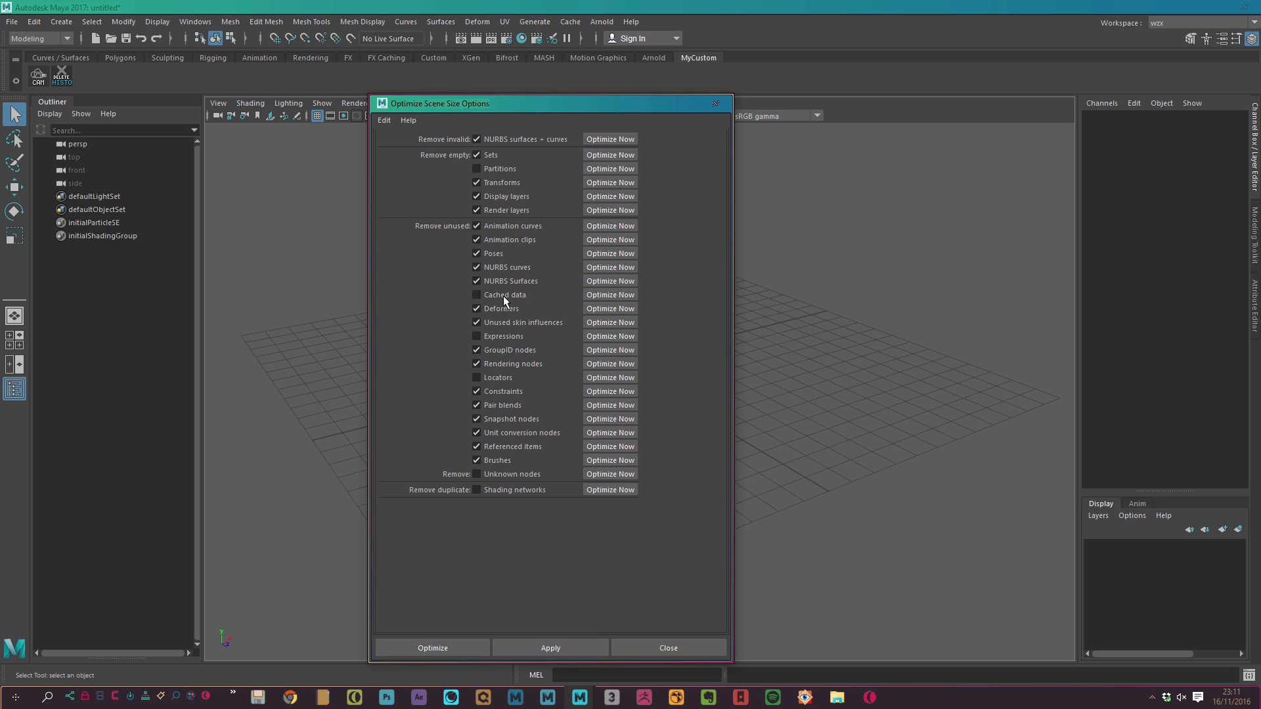
Mark duplicate shading networks for removal and look over the Hypershade commands that delete unused nodes and duplicate shading networks
left_click(514, 491)
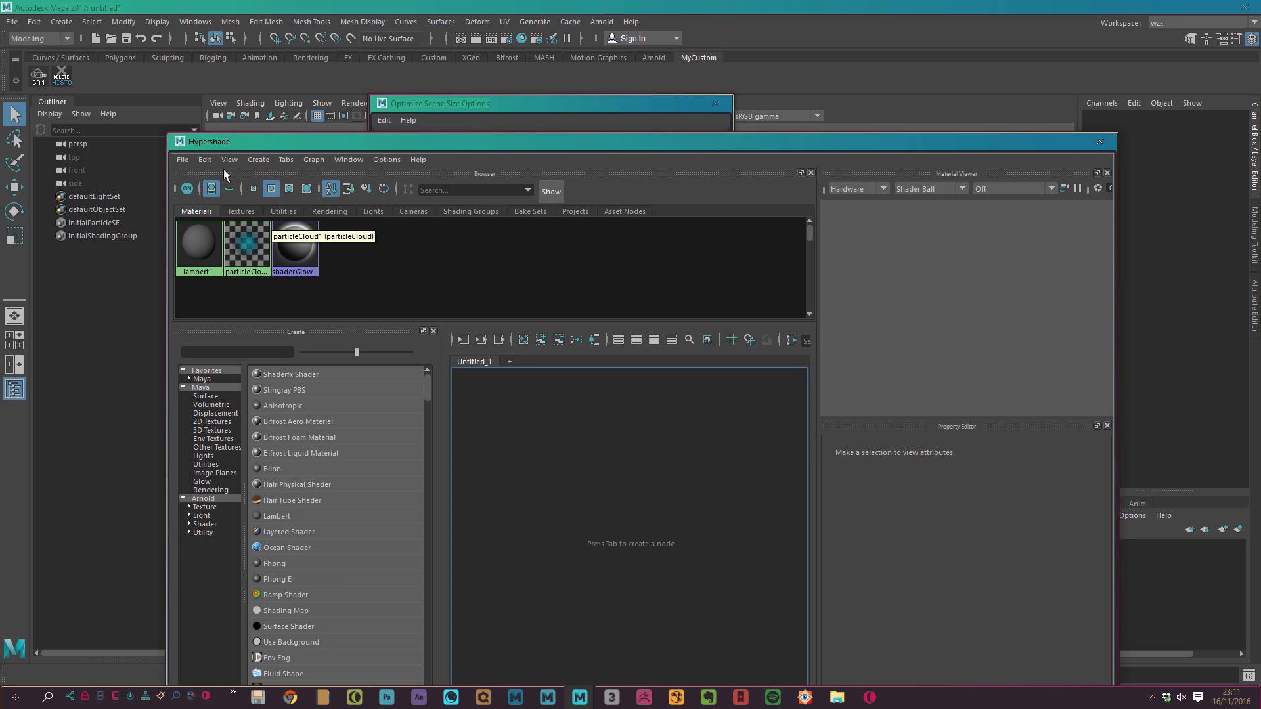
left_click(205, 159)
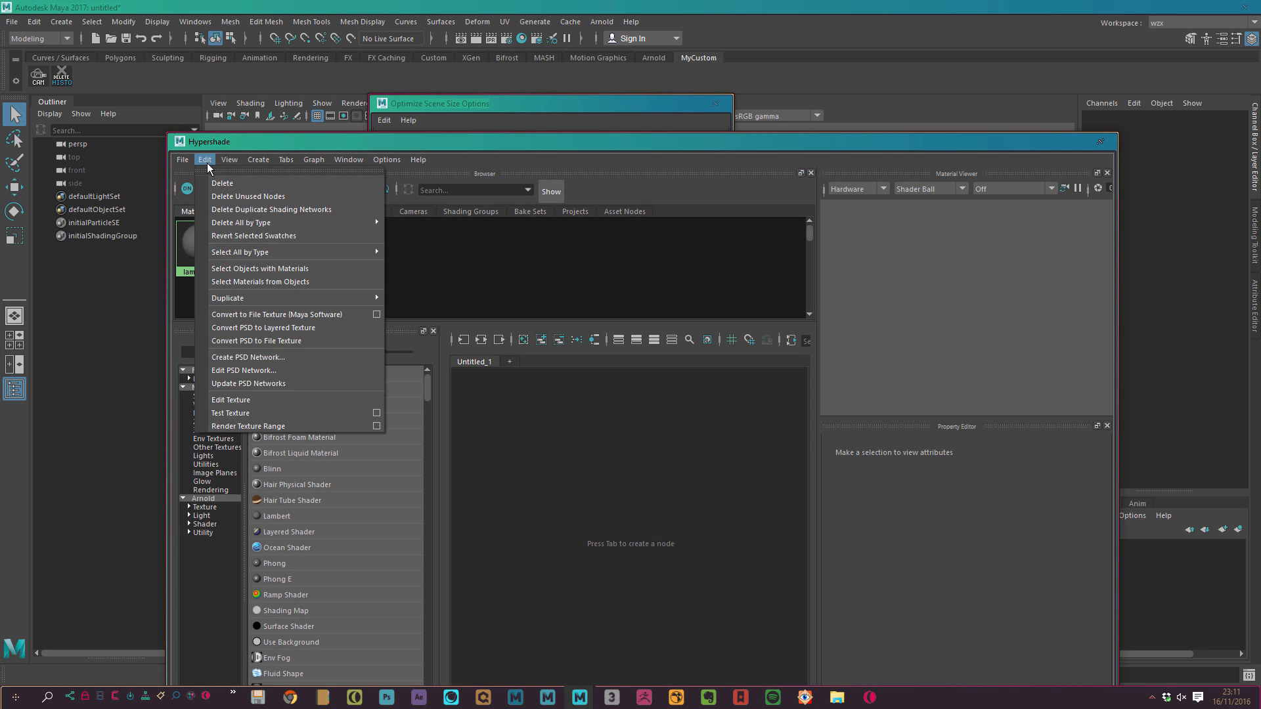
left_click(205, 161)
left_click(205, 161)
left_click(437, 262)
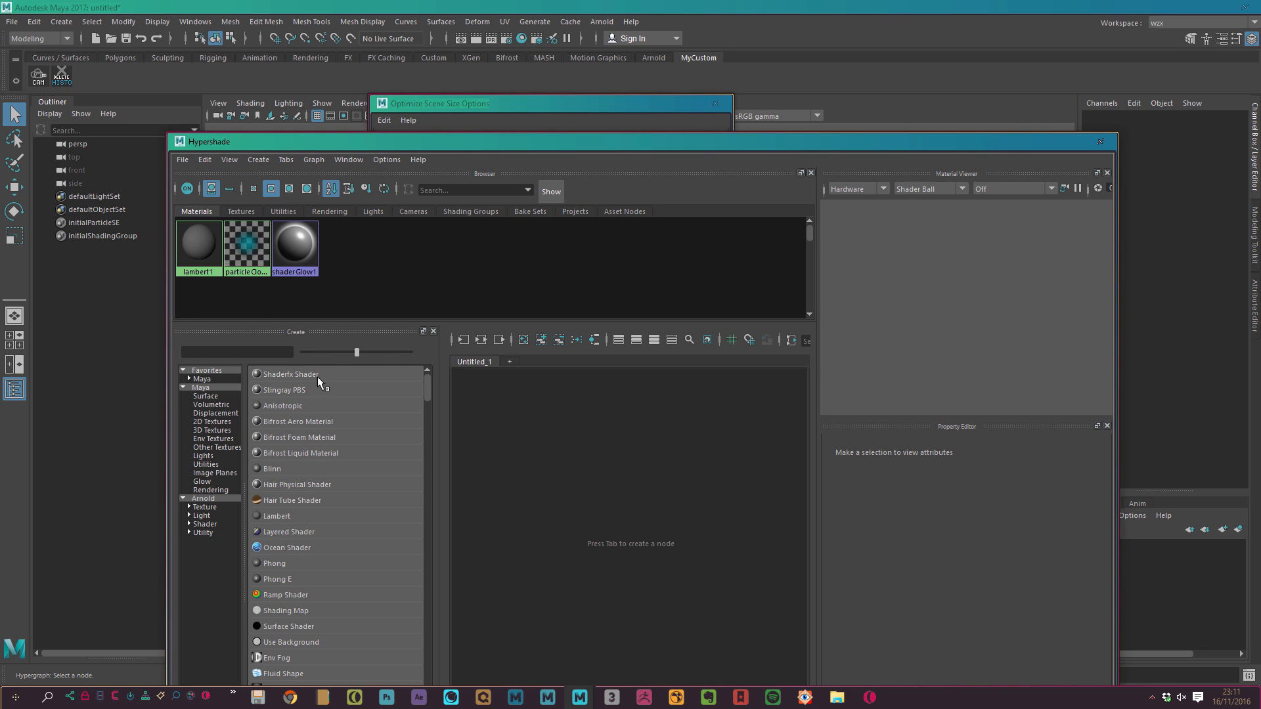
Create Lambert, Phong, Phong E, Ramp Shader, Bifrost Foam, Stingray PBS and Blinn test materials in Hypershade, and delete all unused nodes
left_click(202, 379)
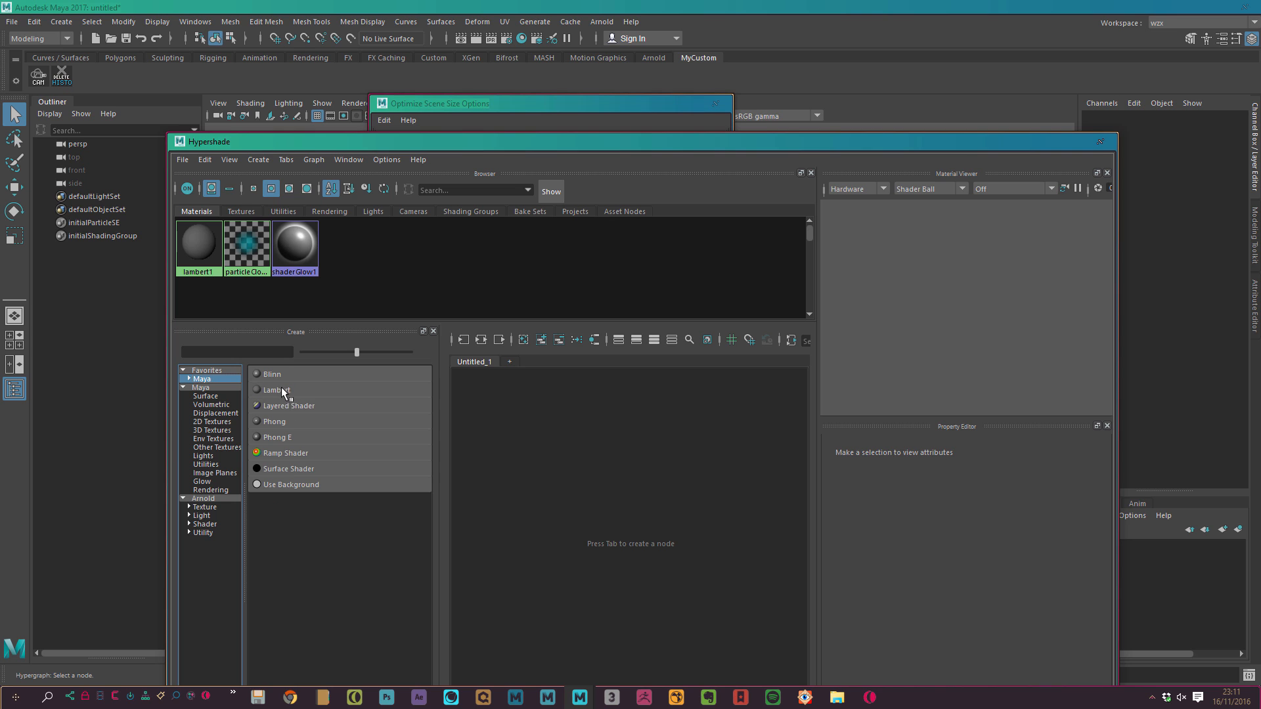
left_click(281, 389)
left_click(287, 422)
left_click(290, 434)
left_click(289, 453)
left_click(286, 388)
left_click(209, 396)
left_click(296, 438)
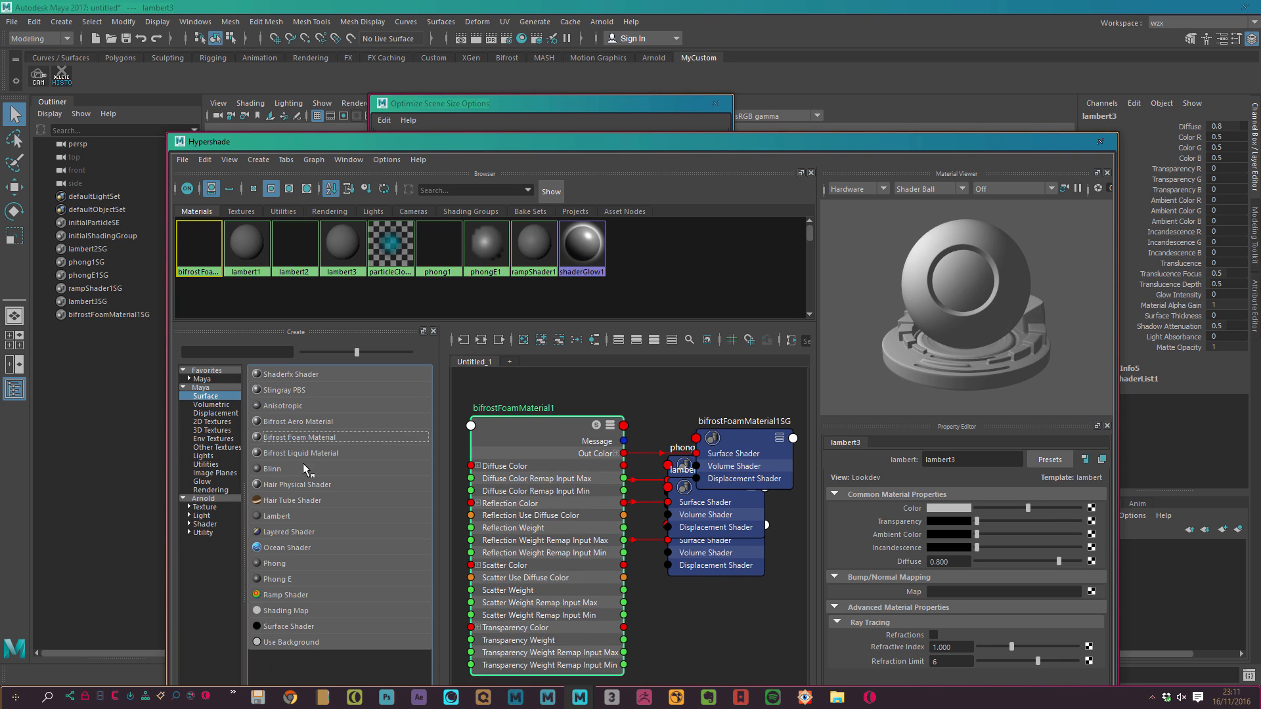
left_click(302, 463)
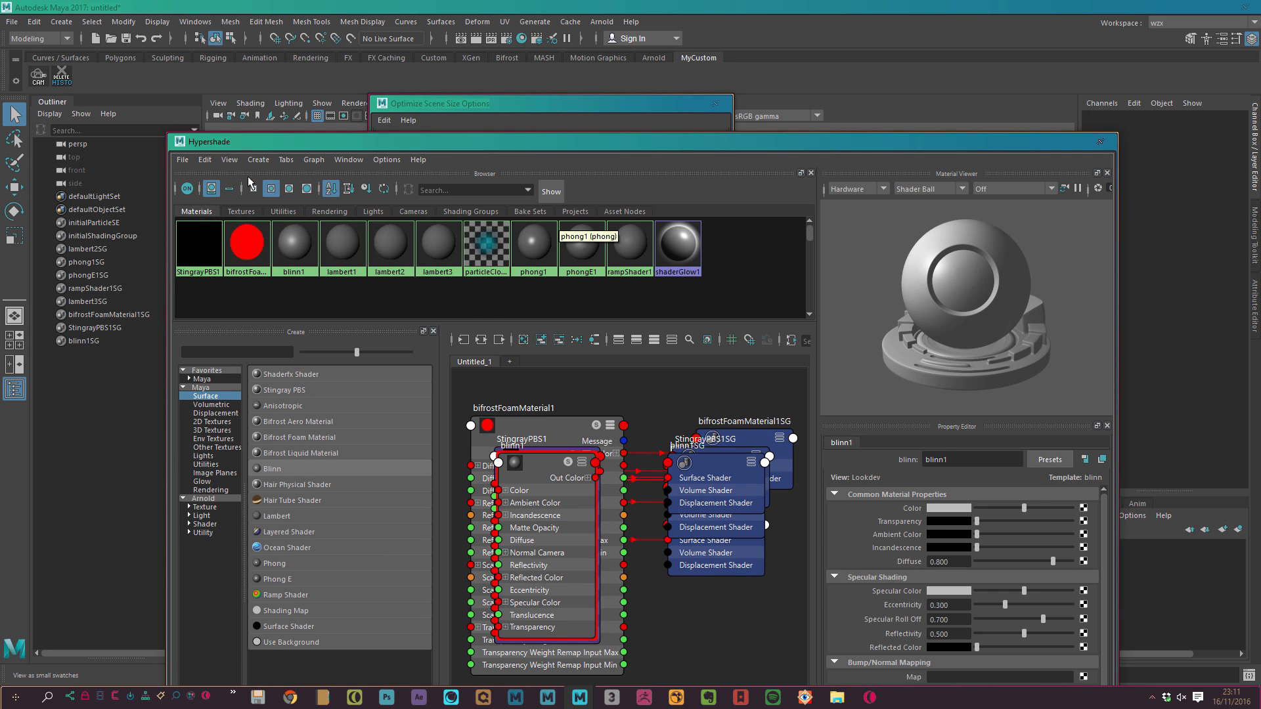
left_click(205, 160)
left_click(231, 211)
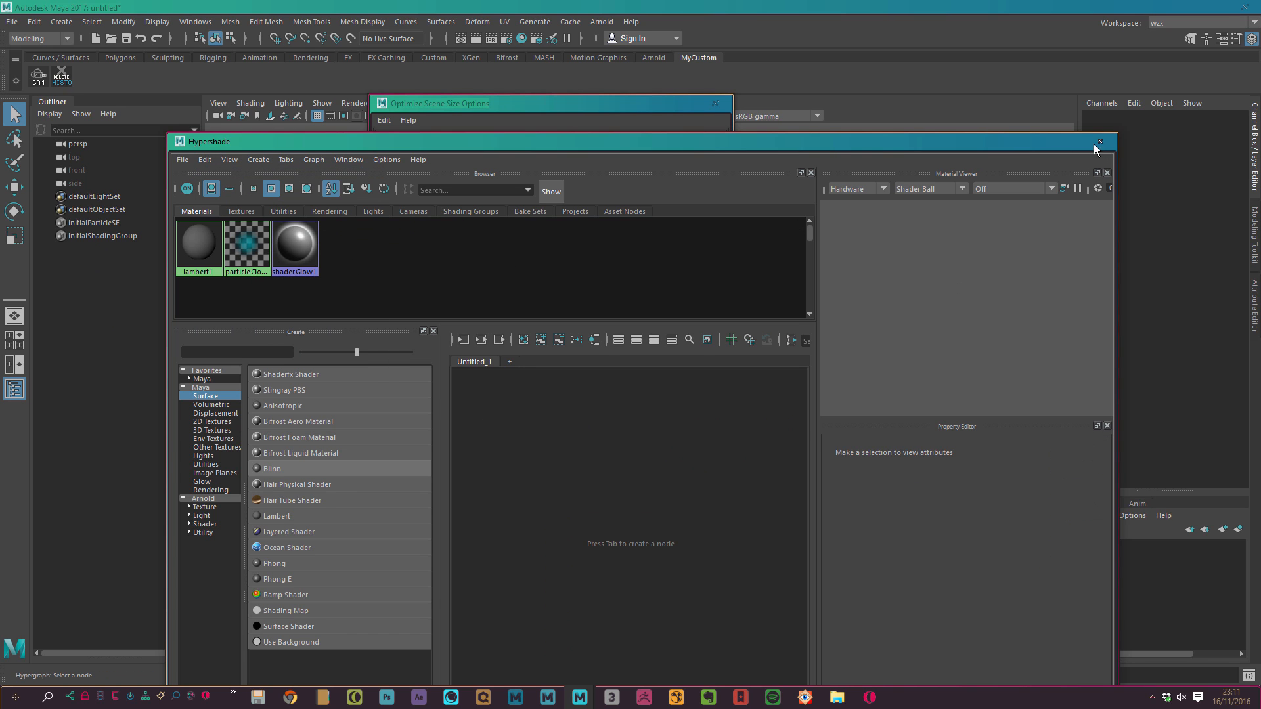
Close Hypershade and optimize the scene size with removal of unknown nodes and duplicate shading networks enabled
left_click(1100, 143)
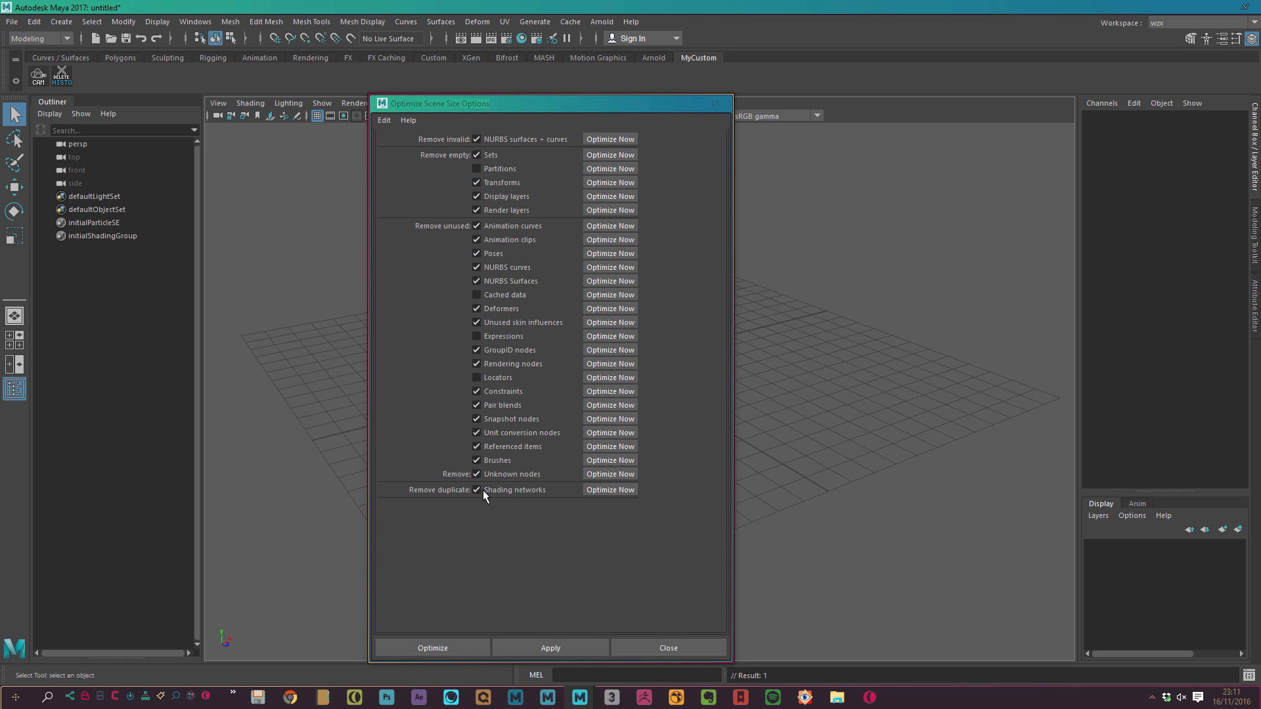
left_click(479, 646)
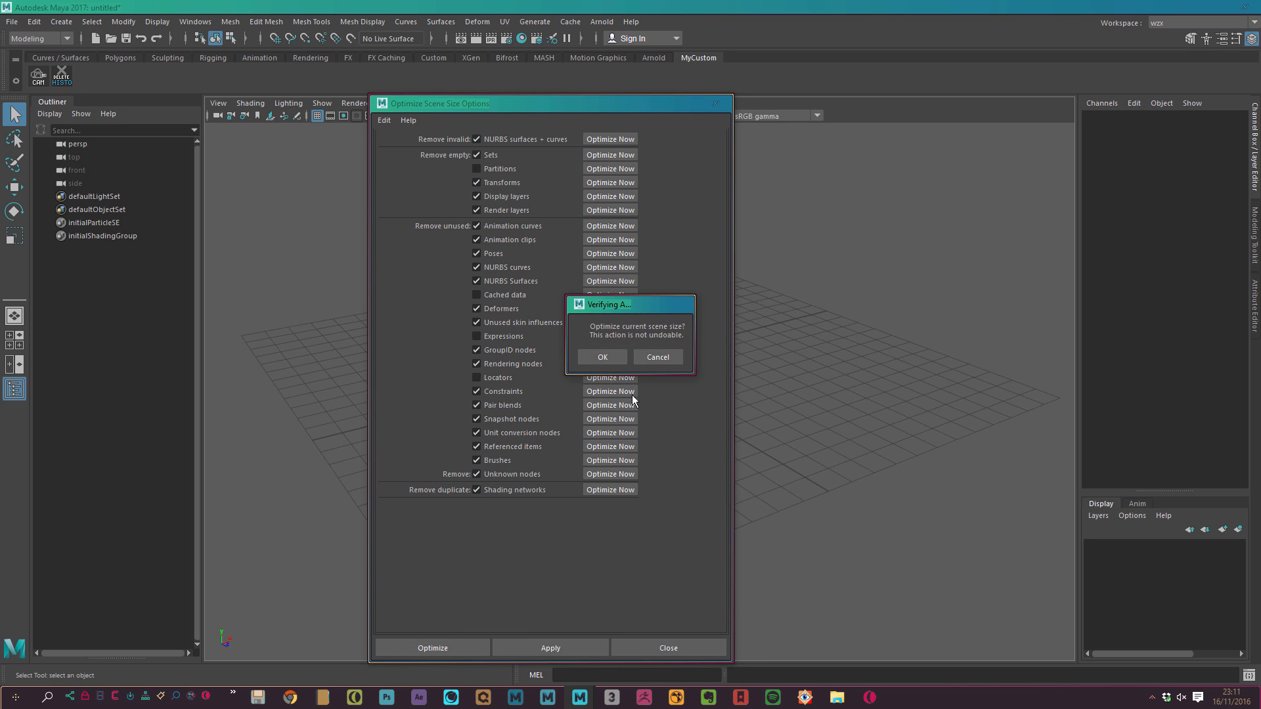
left_click(614, 358)
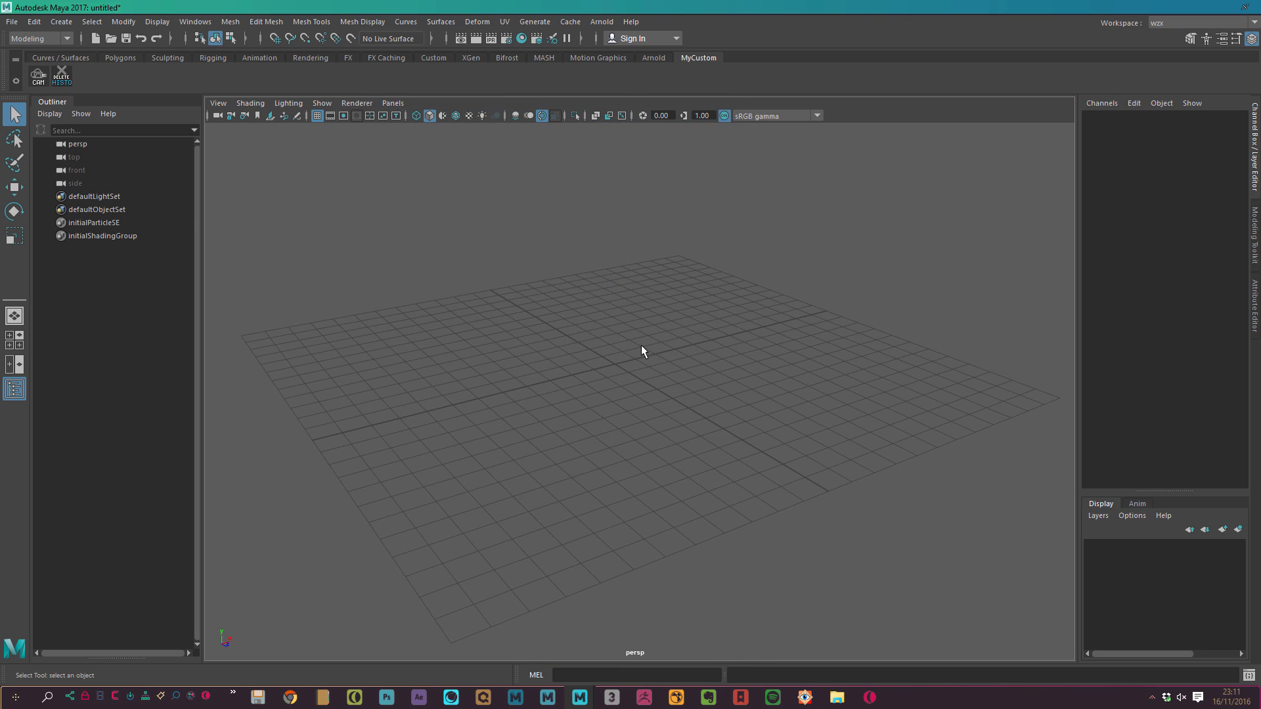
Add the Optimize Scene Size command to the MyCustom shelf and open its settings in the Shelf Editor
left_click(36, 23)
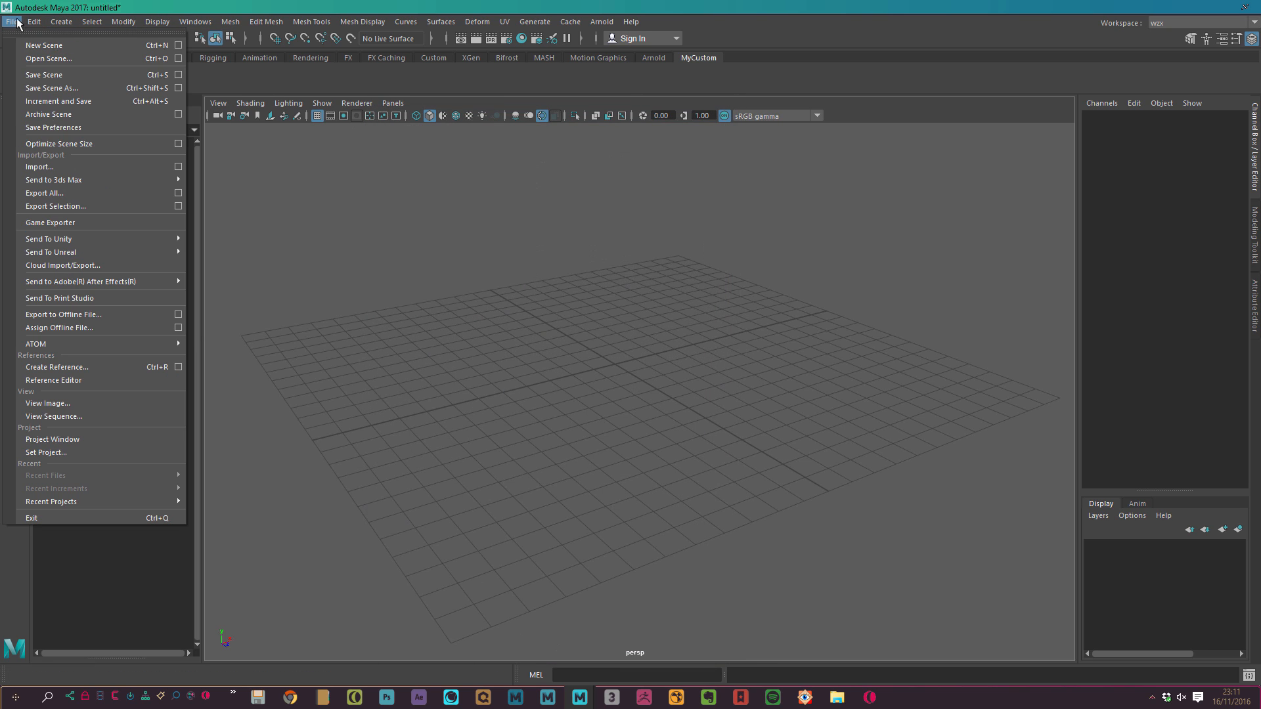
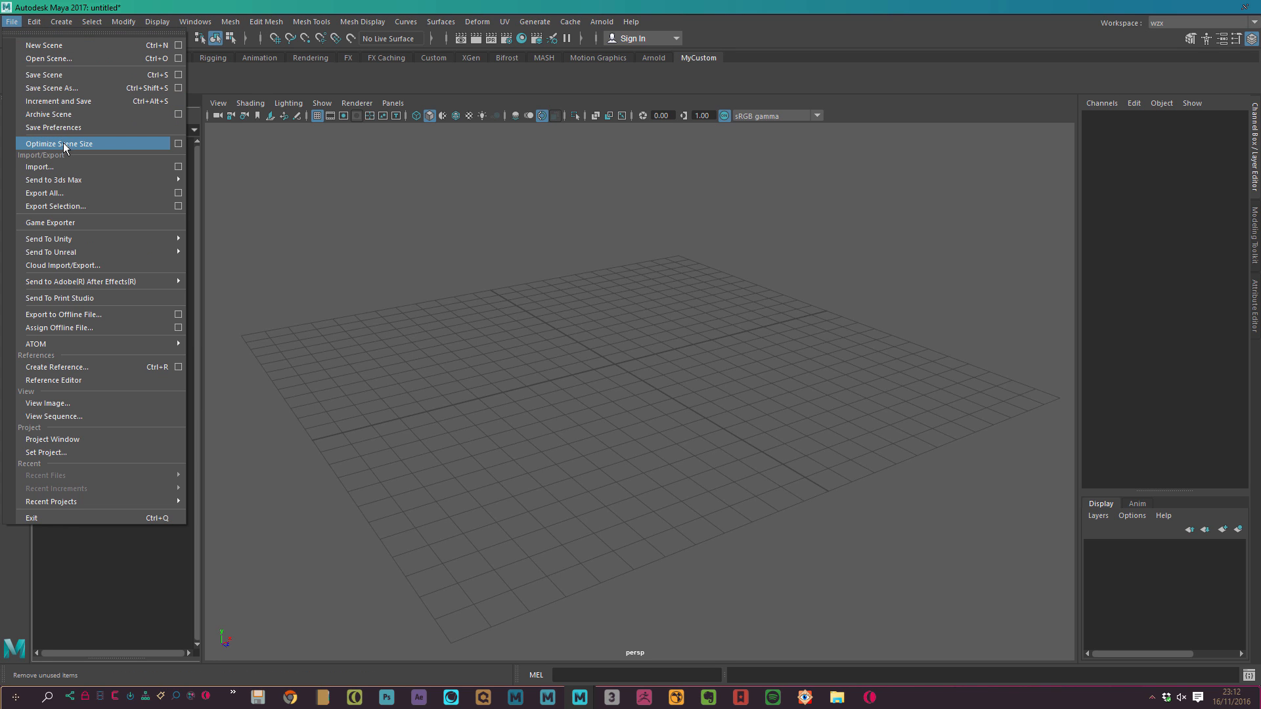
left_click(151, 143, "ctrl+shift")
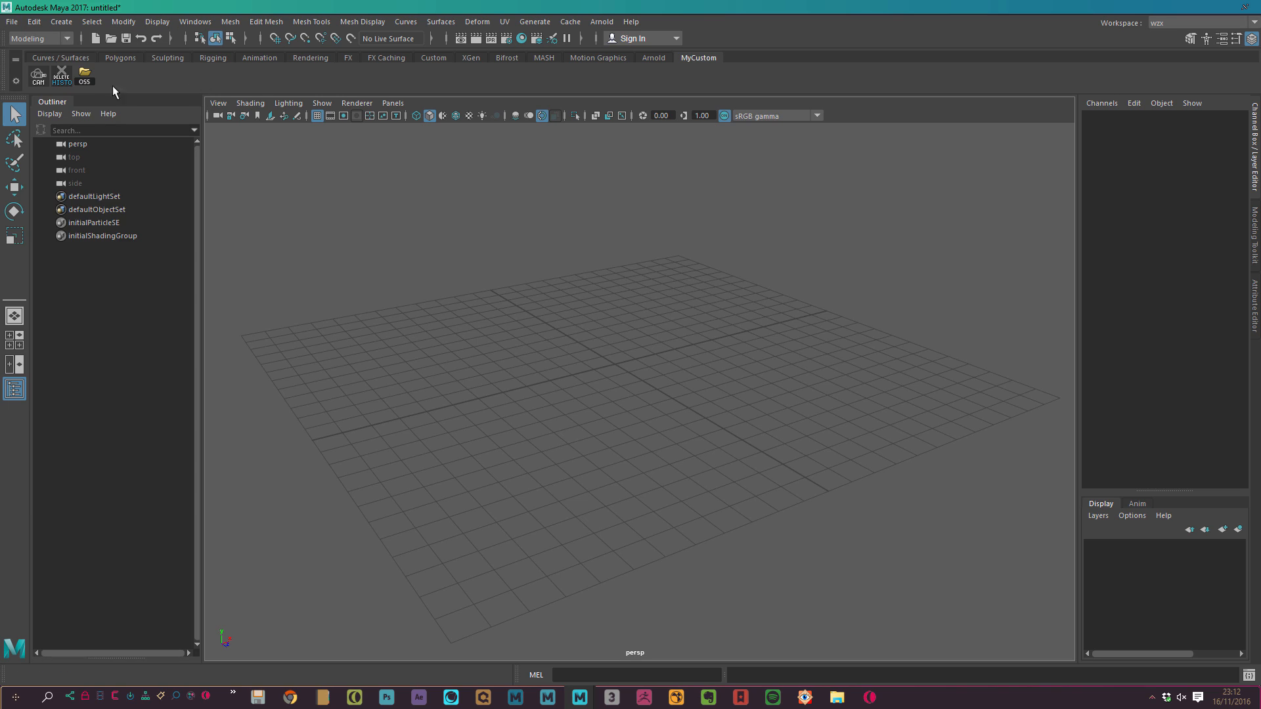
right_click(85, 76)
left_click(115, 101)
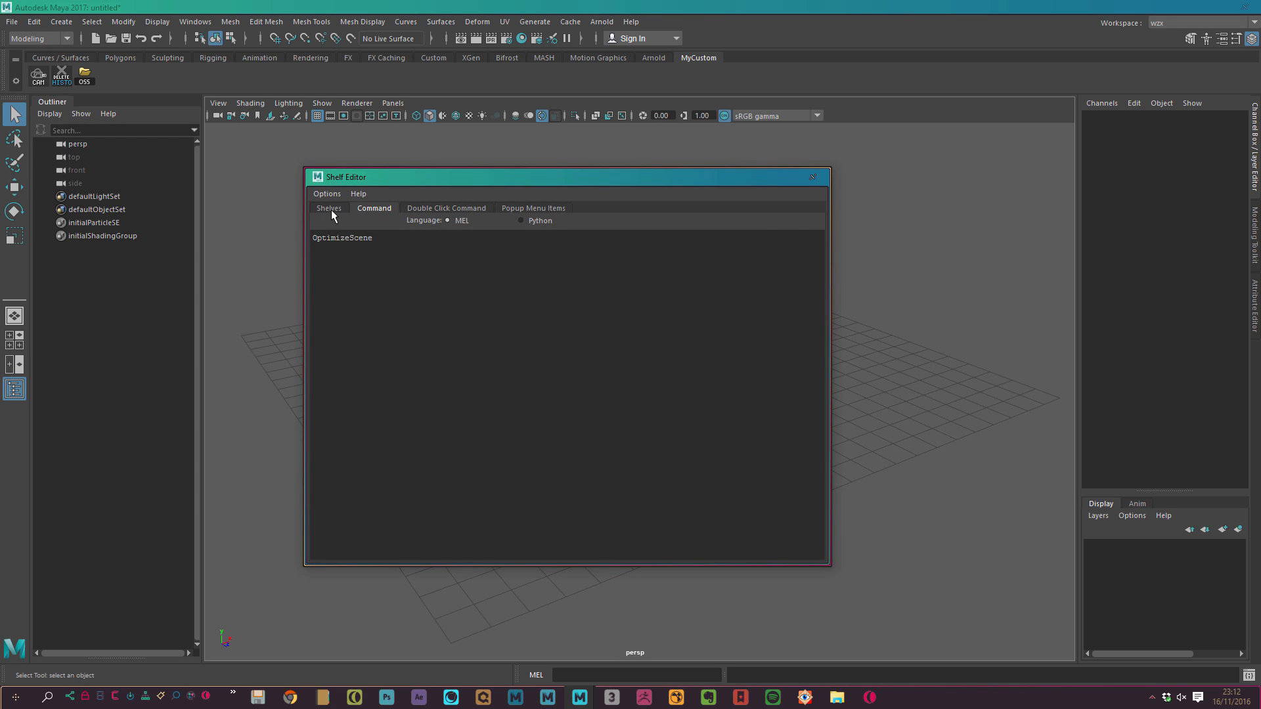
left_click(331, 209)
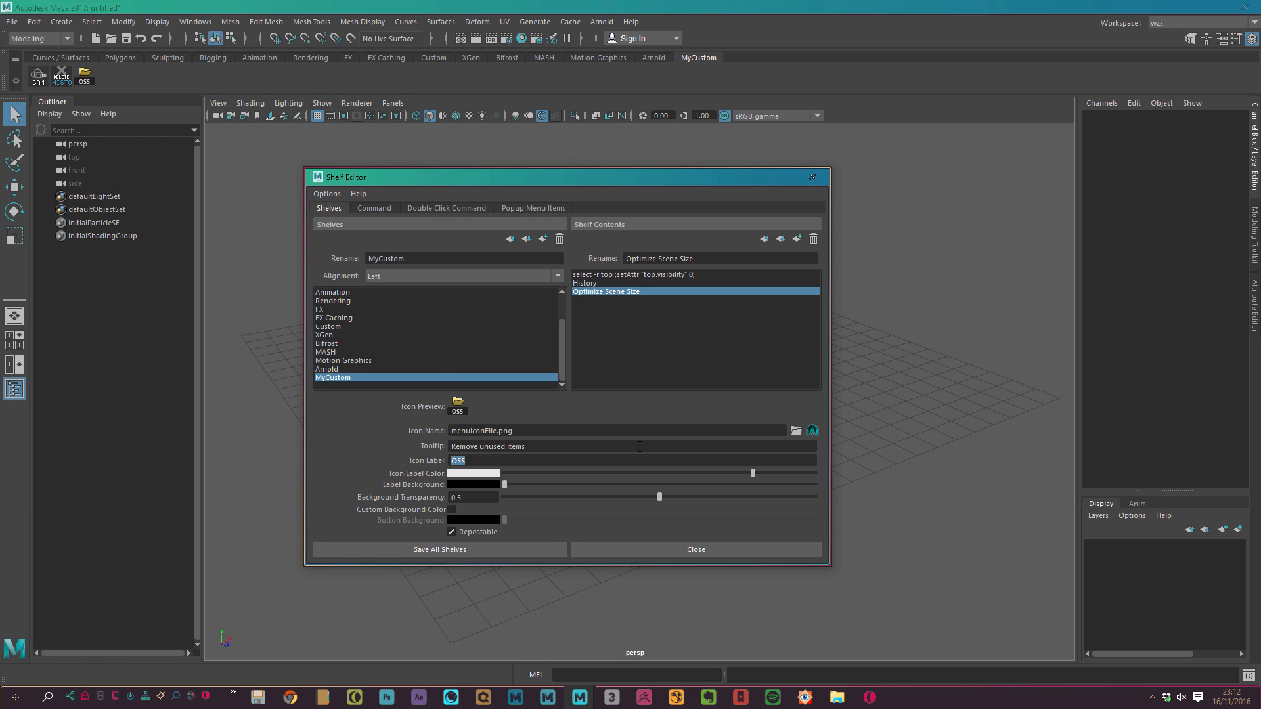
Give the Optimize Scene Size button the OSS.bmp icon with an empty icon label, and save all shelves
left_click(795, 432)
left_click_drag(921, 258, 932, 425)
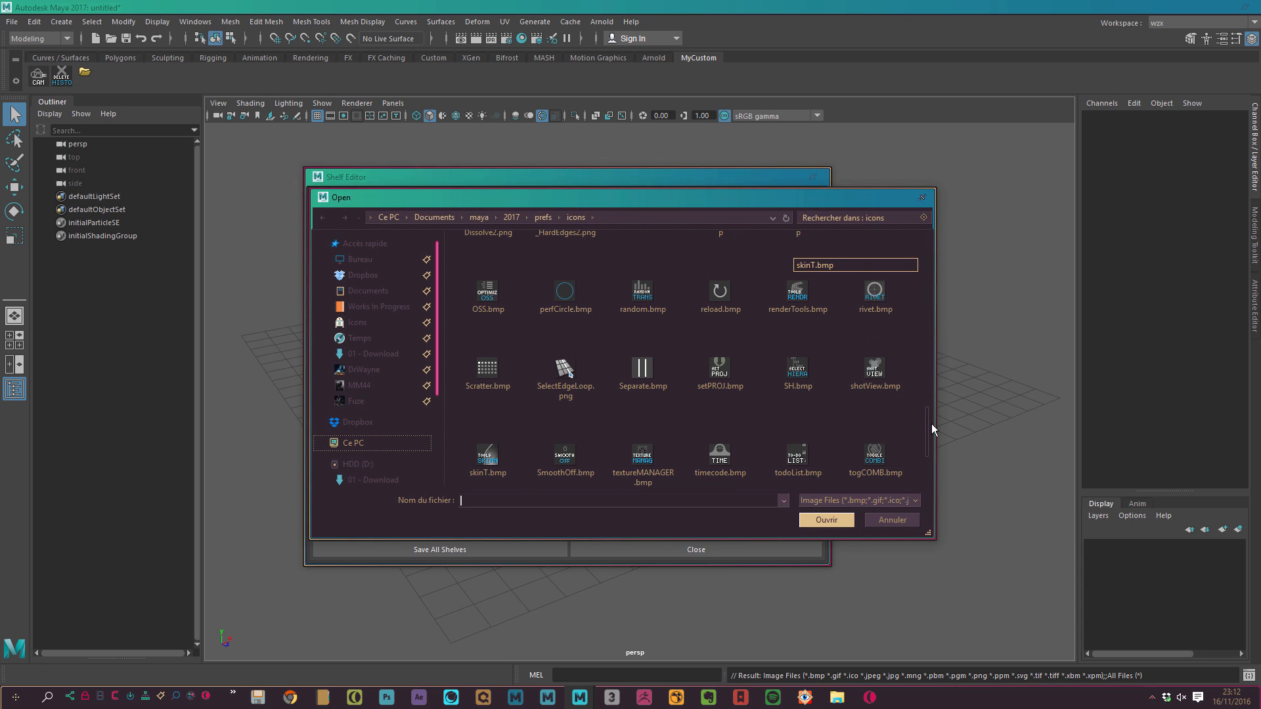
double_click(491, 297)
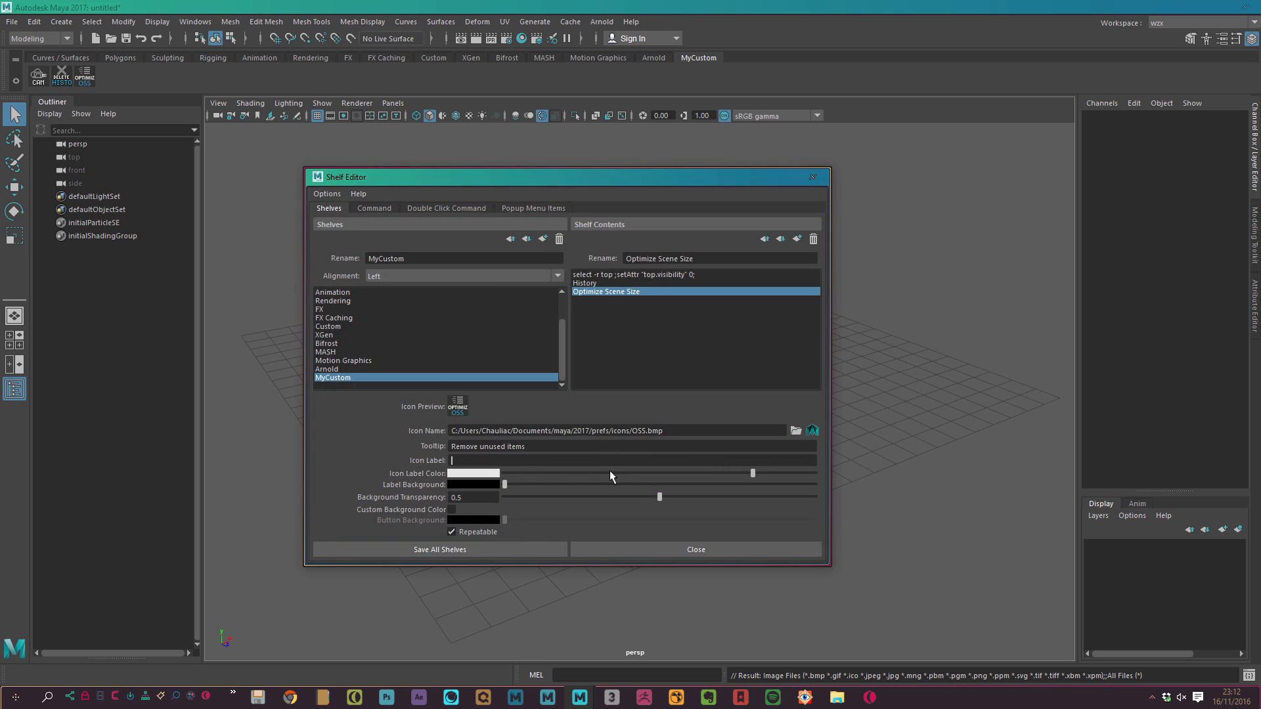
left_click(523, 549)
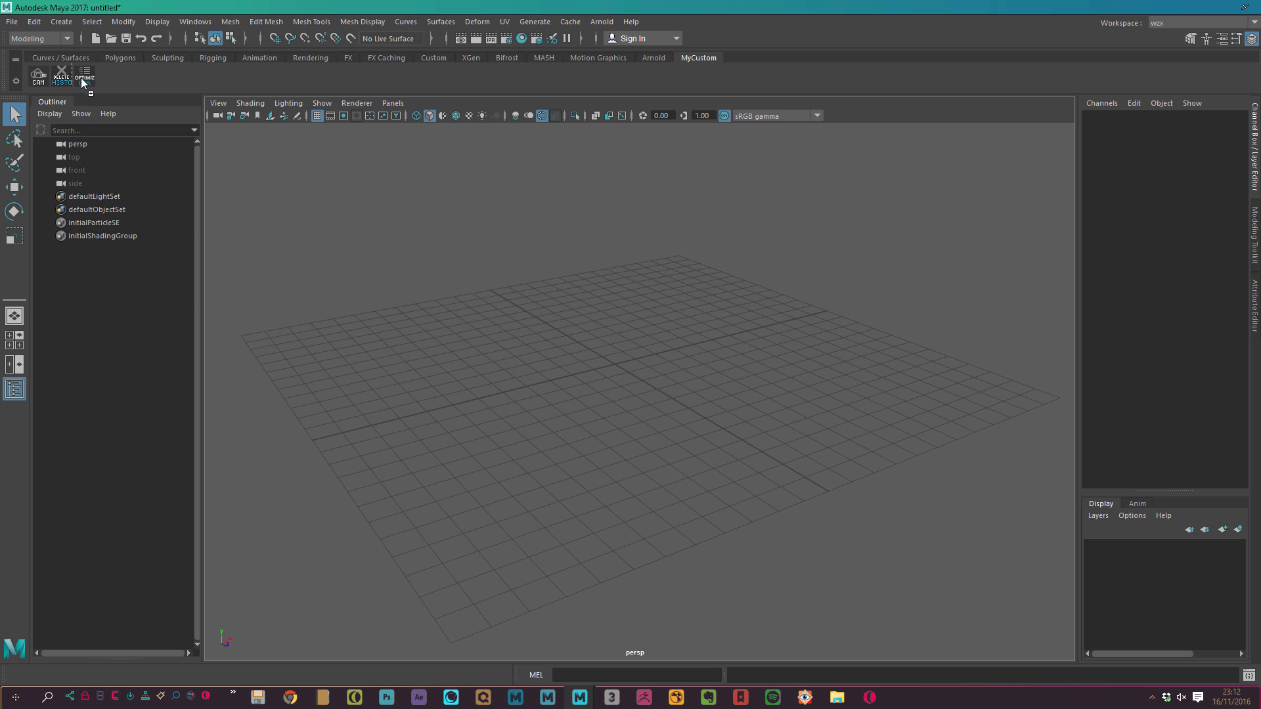
Move the delete-history button behind the Optimize Scene Size button and add the Center Pivot command to the MyCustom shelf
middle_click_drag(66, 76, 116, 83)
left_click(98, 23)
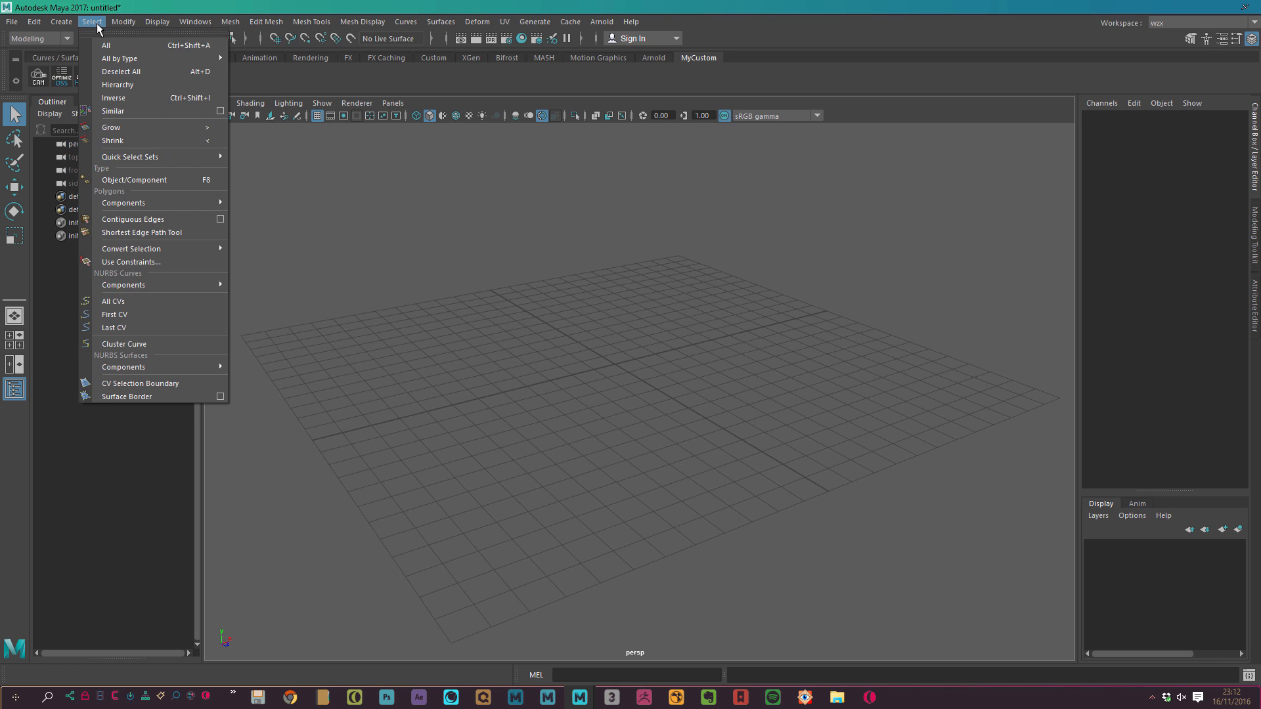
mouse_move(31, 27)
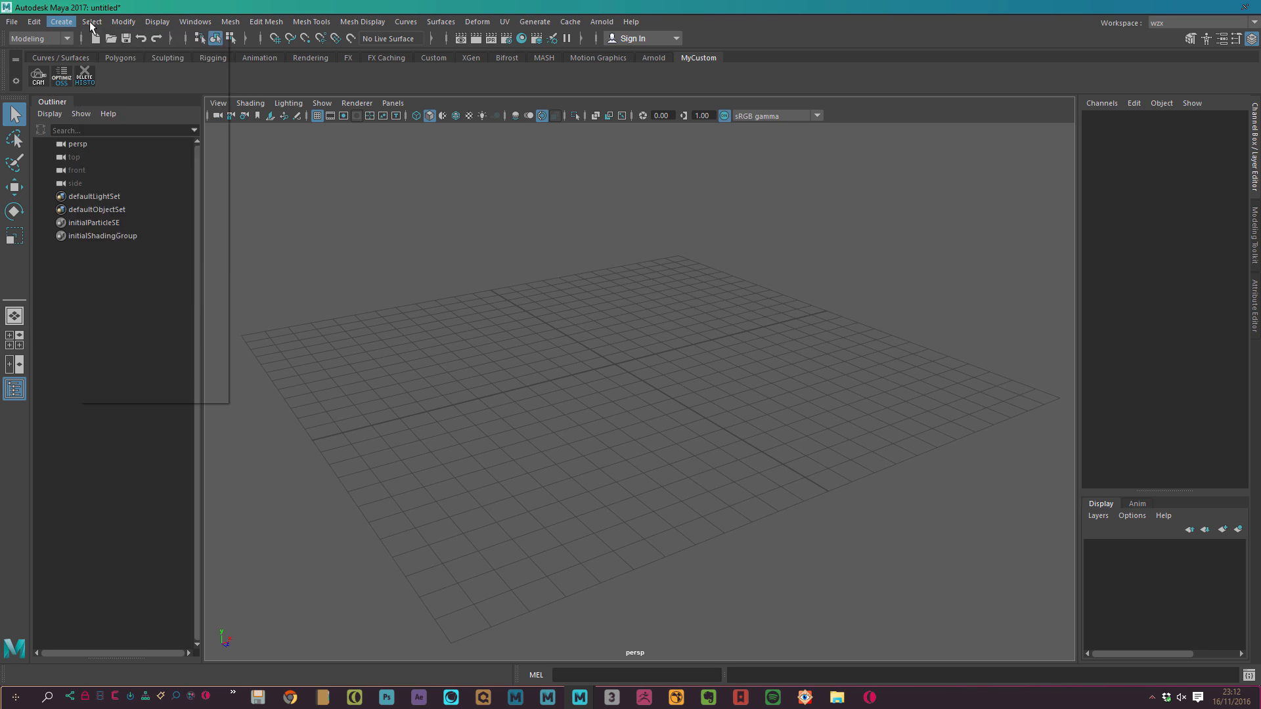
mouse_move(95, 25)
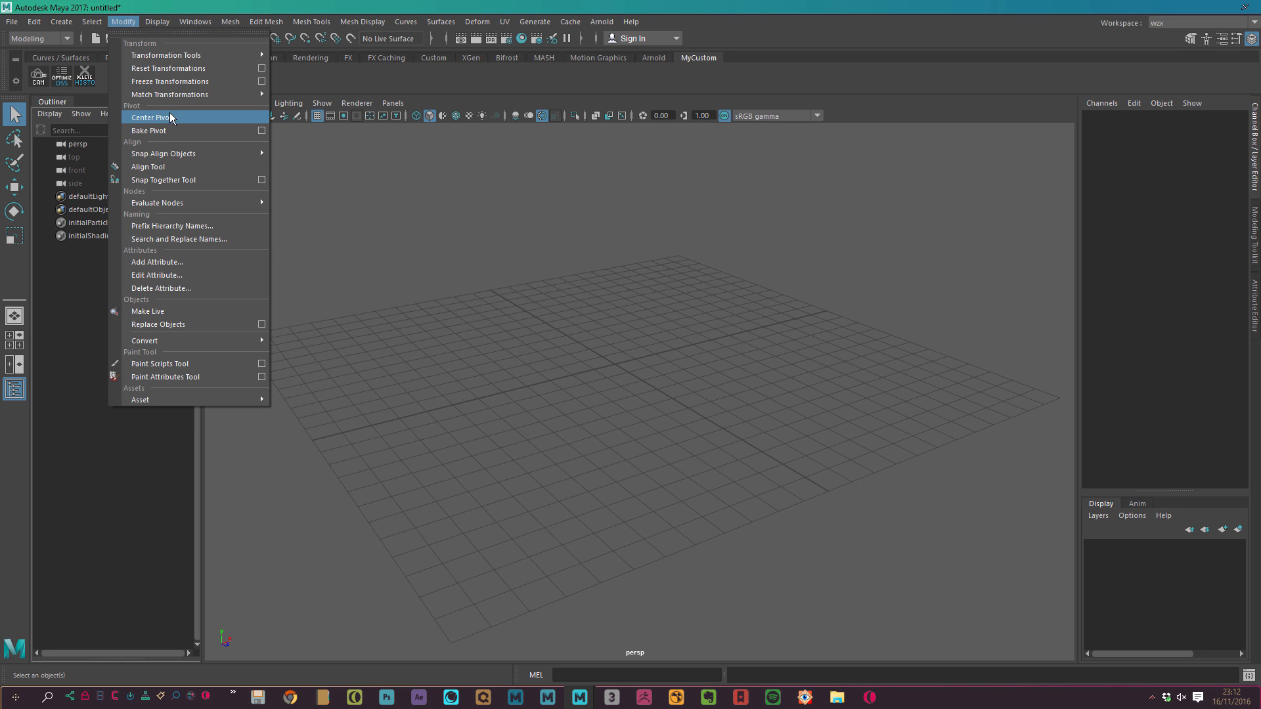
left_click(172, 121, "ctrl+shift")
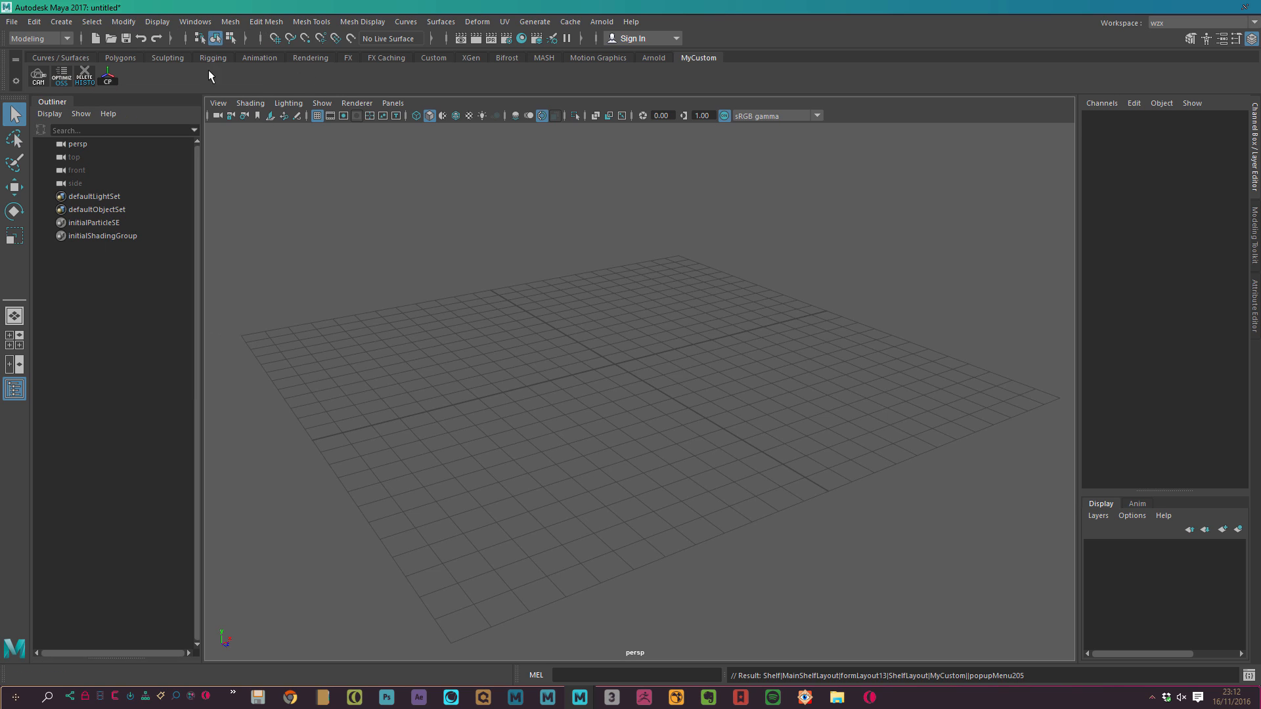
Add the Freeze Transformations command to the MyCustom shelf
left_click(101, 22)
mouse_move(119, 23)
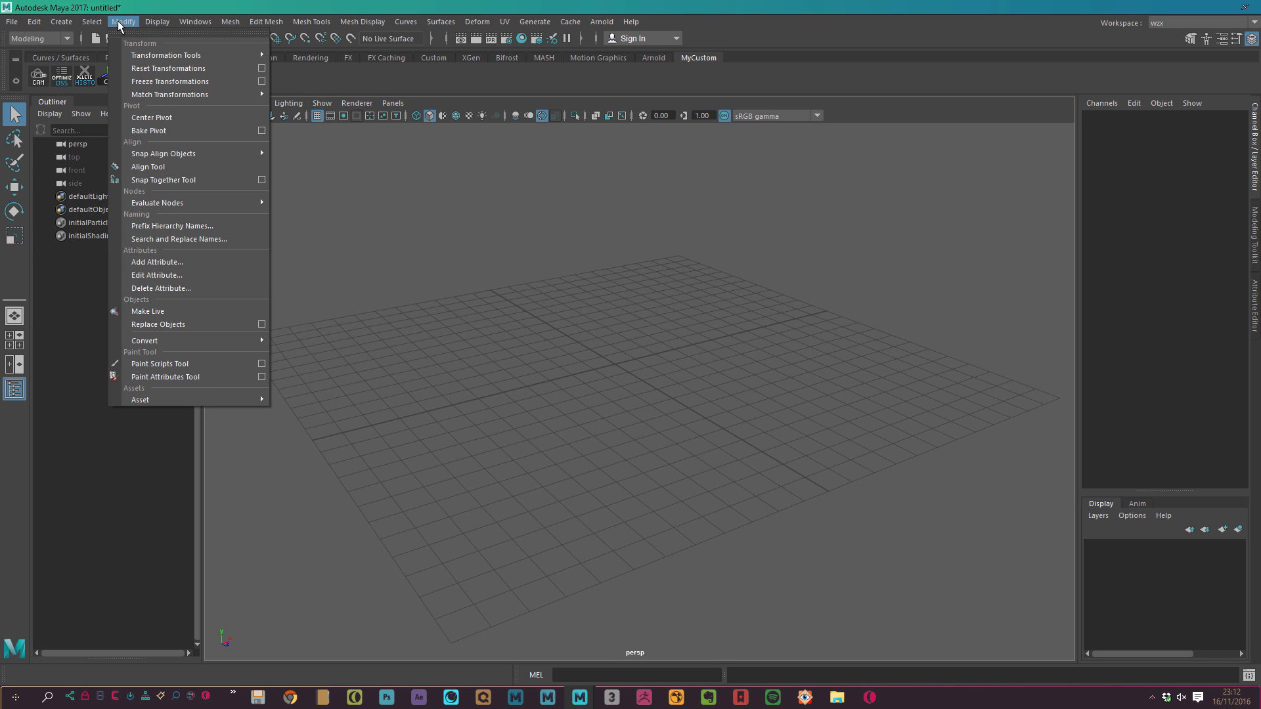
left_click(167, 81, "ctrl+shift")
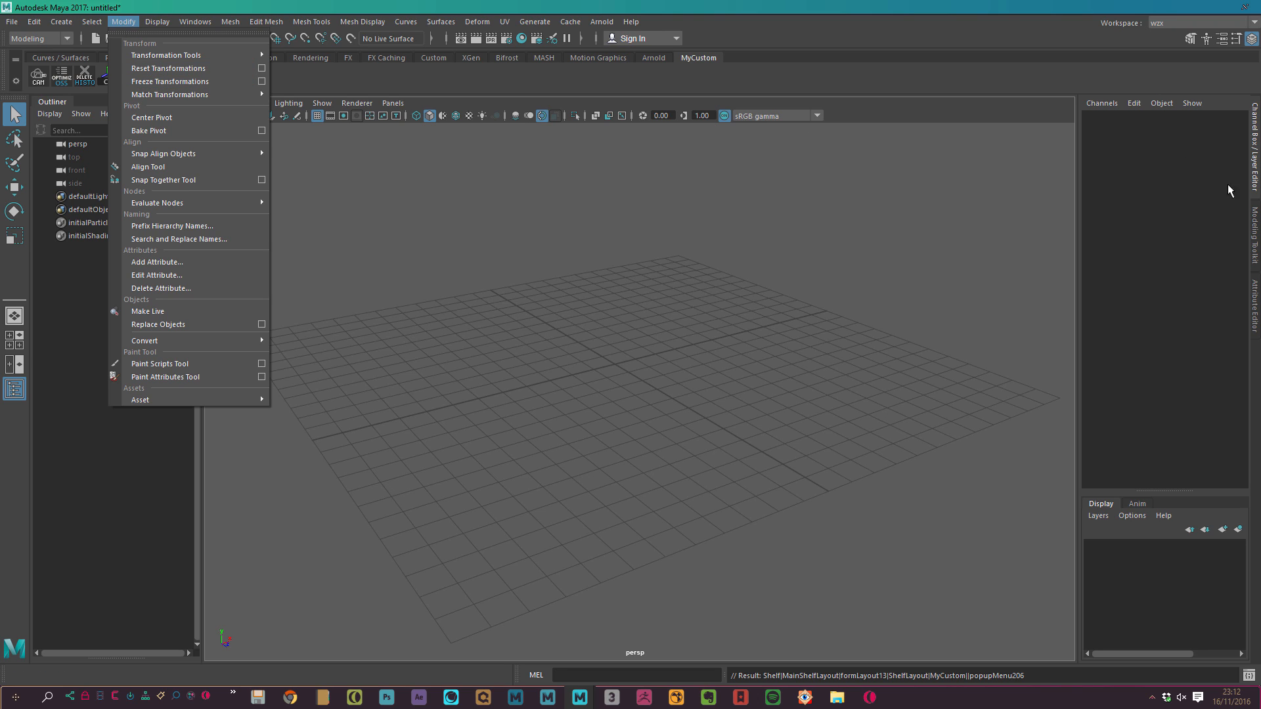
left_click(476, 264)
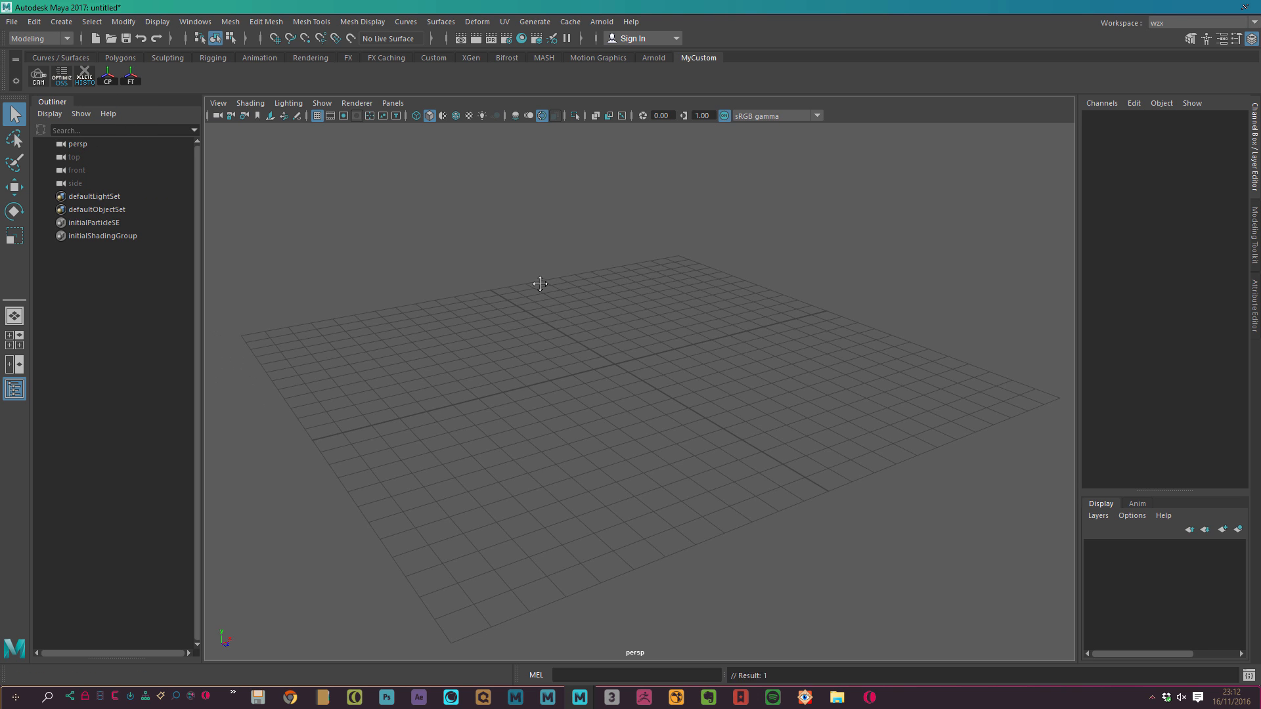
left_click_drag(538, 278, 494, 254, "alt")
scroll(446, 266, "down", 2)
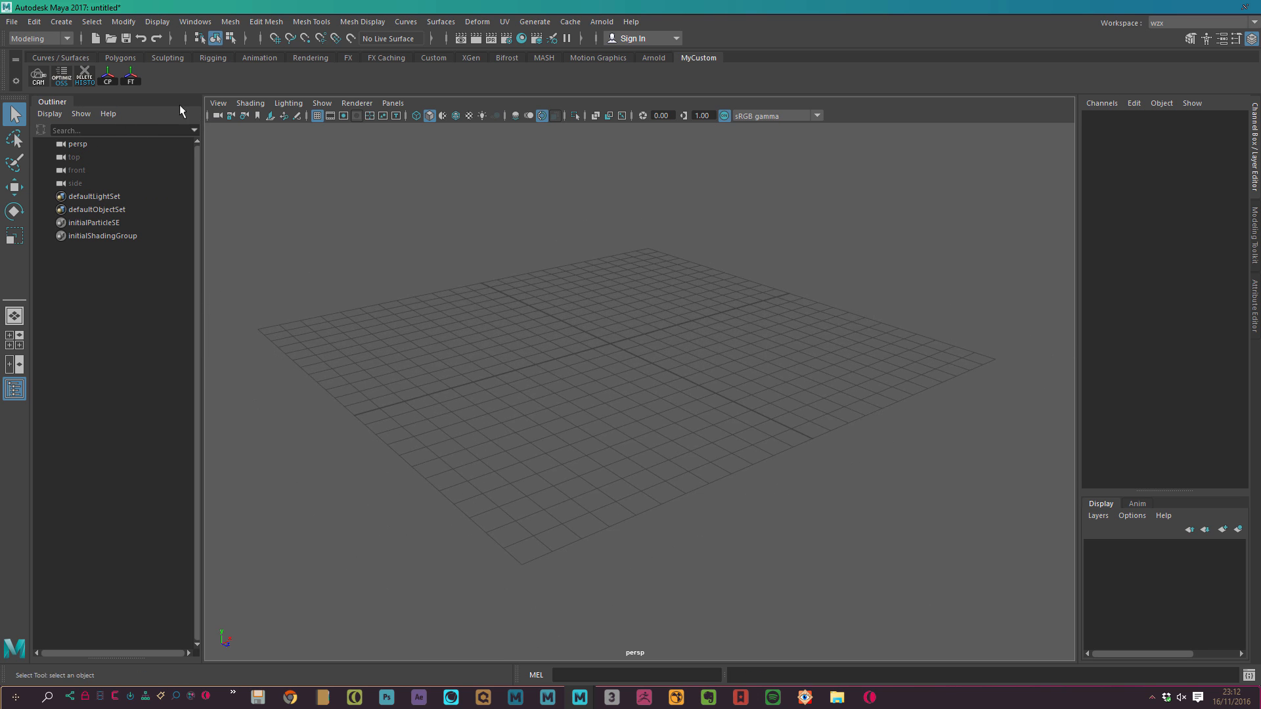
Detach the Match Transformations commands as a floating window and place it over the upper part of the viewport
left_click(168, 22)
mouse_move(131, 22)
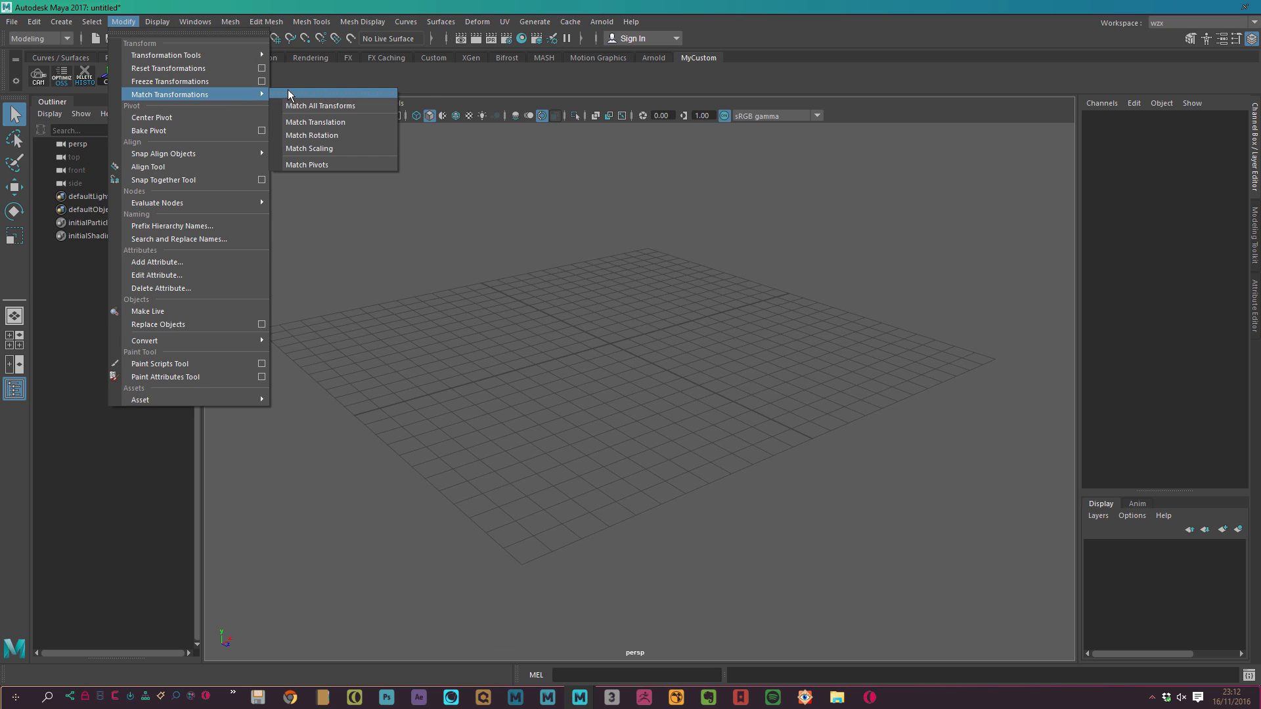
left_click(321, 88)
left_click_drag(321, 77, 293, 173)
scroll(594, 276, "up", 3)
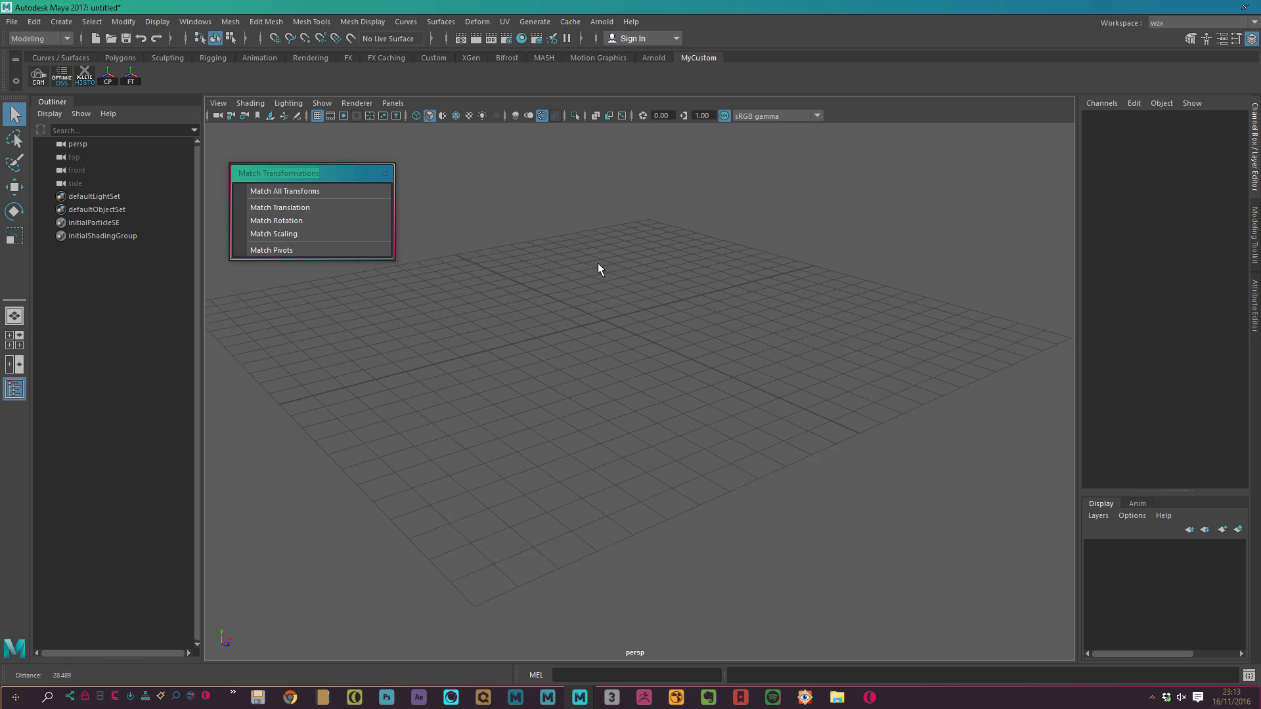
Create a polygon torus and move it to about X 4.7, Y 7.4, Z -0.4 above the grid
left_click(120, 58)
left_click(153, 77)
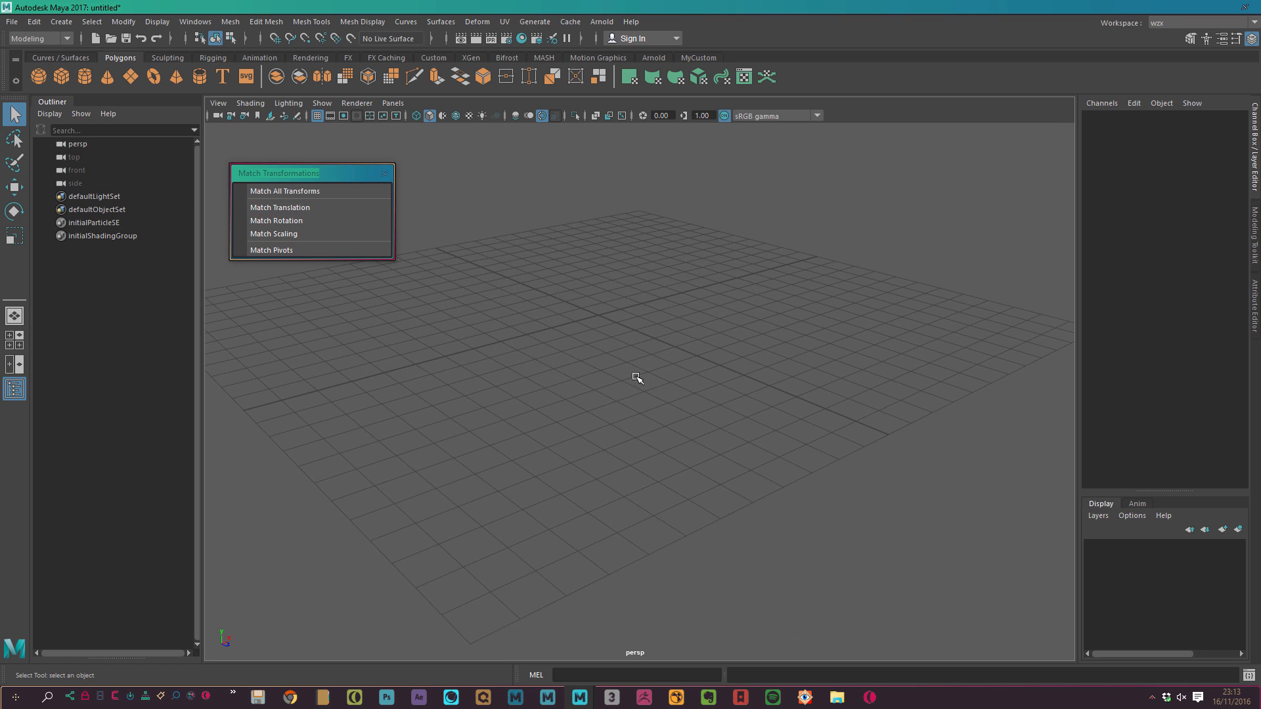
middle_click_drag(582, 398, 597, 281)
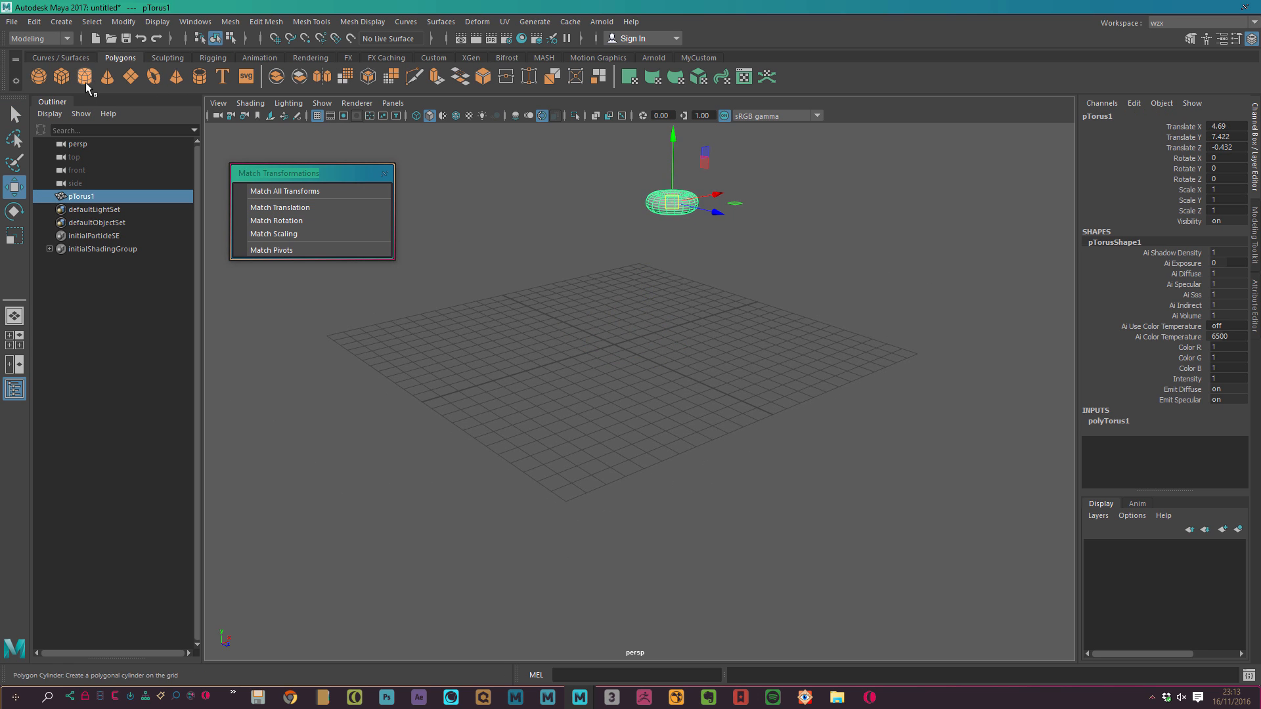
Create a polygon pipe at about (-5.5, -0.7, -4.2), scale it uniformly to about 4.95 and rotate it to about (43, 5, 17) degrees
left_click(196, 80)
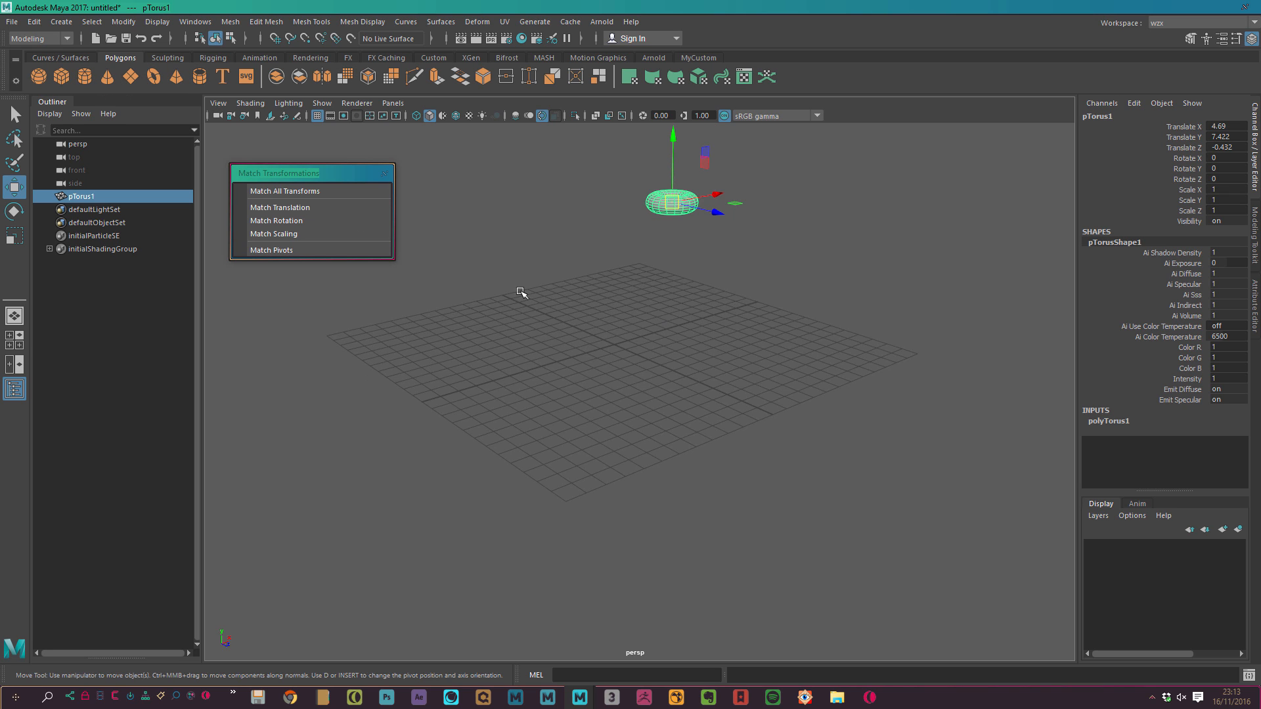
middle_click_drag(686, 369, 563, 385)
key("r")
middle_click_drag(563, 385, 847, 338)
key("e")
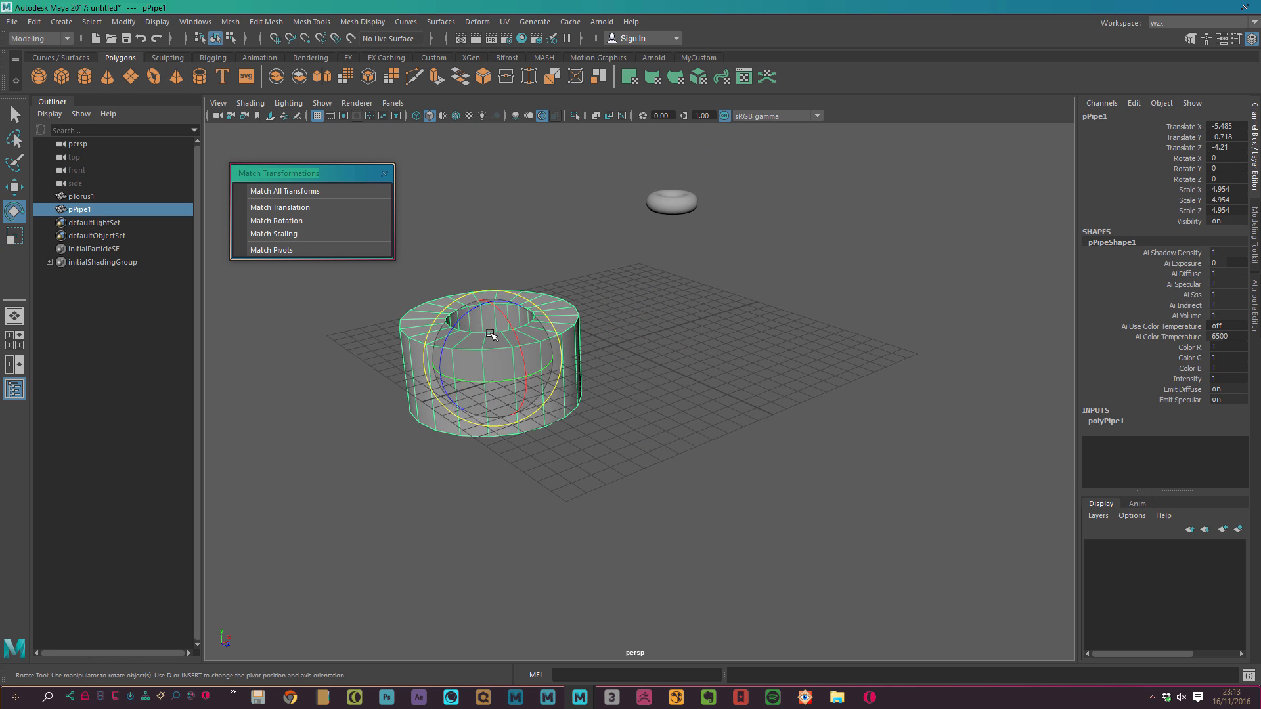
left_click_drag(496, 335, 571, 391)
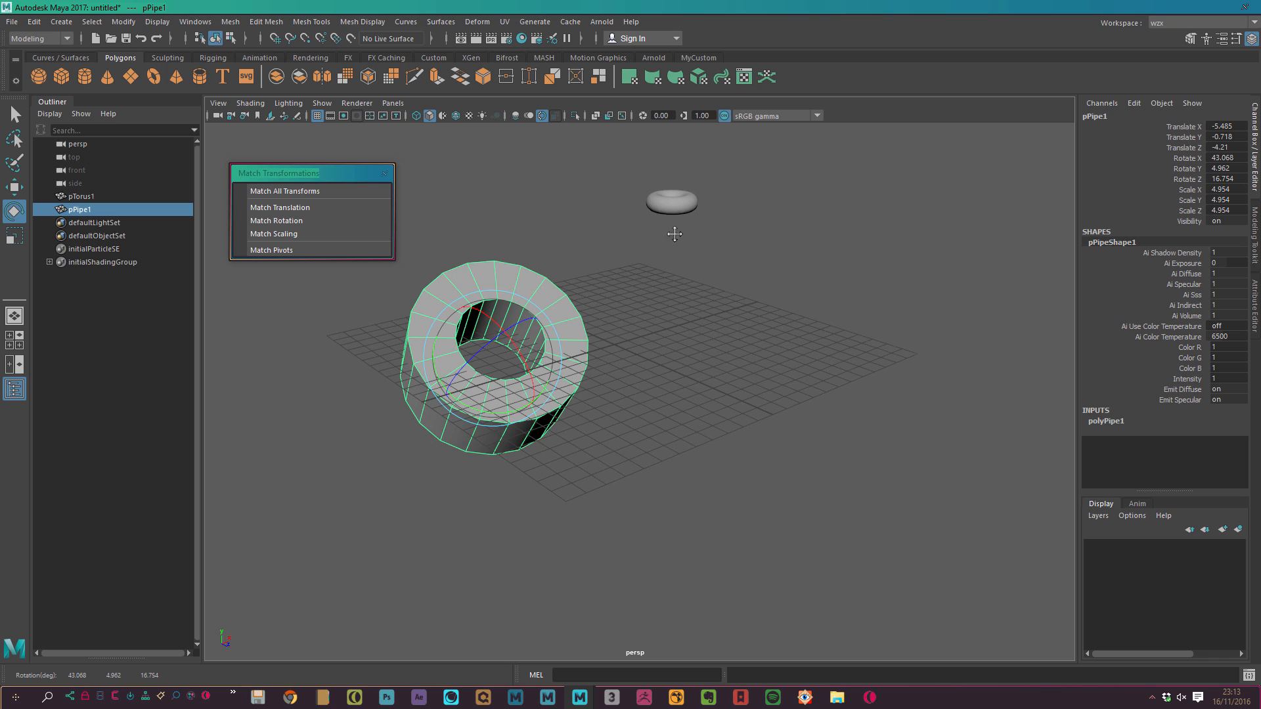
Tilt the torus freely with the Rotate tool, deselect it and activate the Select tool
middle_click_drag(672, 231, 668, 260, "alt")
scroll(533, 234, "up", 4)
middle_click_drag(532, 234, 607, 275, "alt")
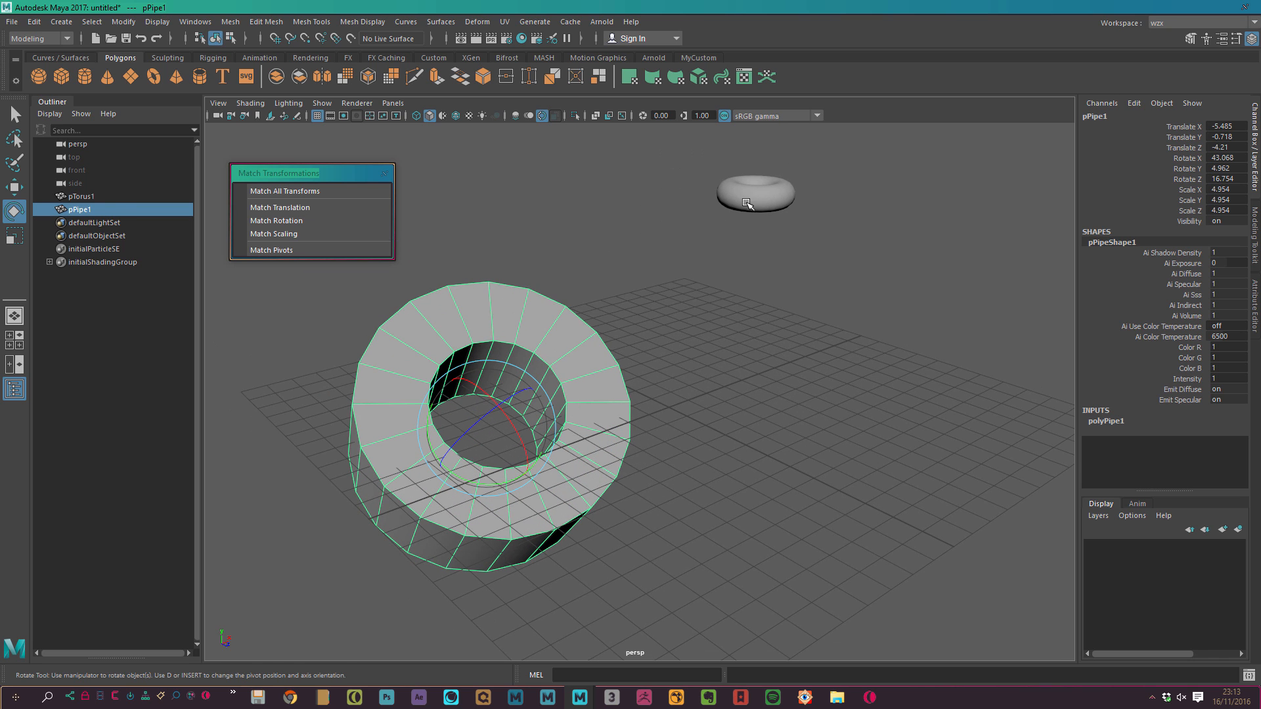
left_click(747, 203)
left_click_drag(754, 185, 734, 299)
left_click(734, 313)
scroll(693, 316, "down", 3)
key("q")
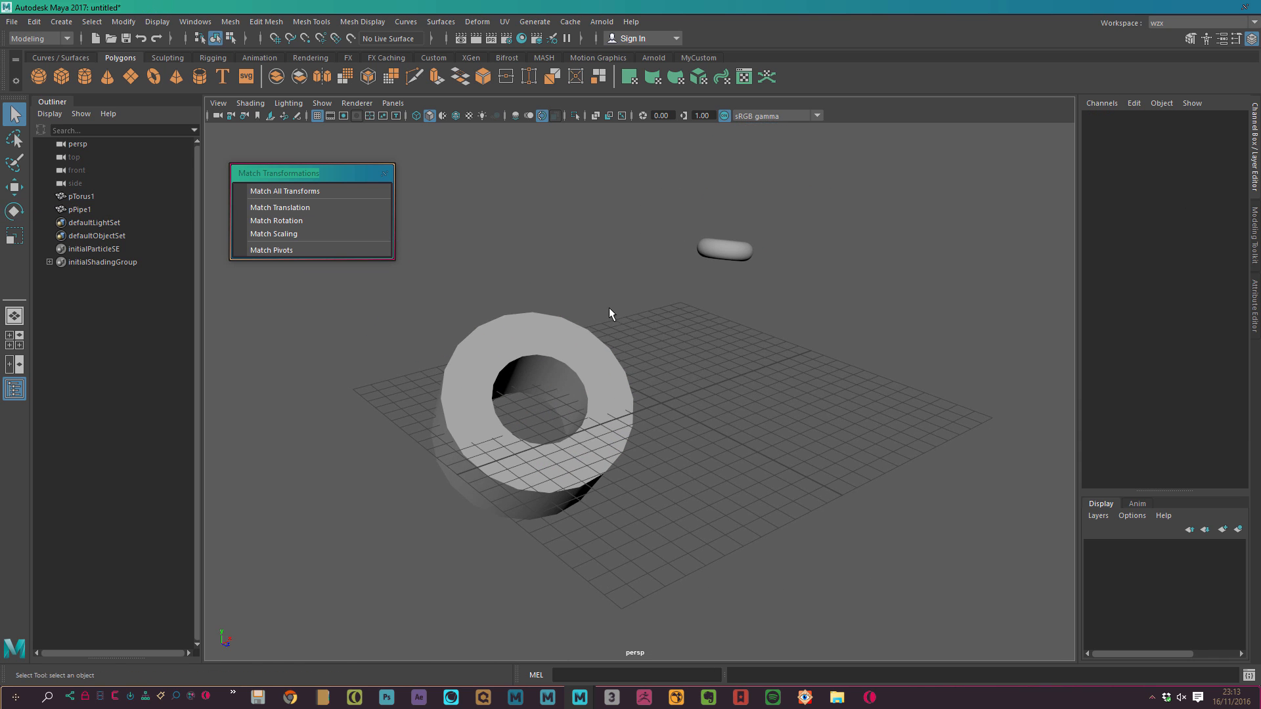
Select the pipe, activate the Move tool and add the torus to the selection as the matching target
left_click_drag(609, 307, 560, 385, "alt")
scroll(505, 315, "up", 4)
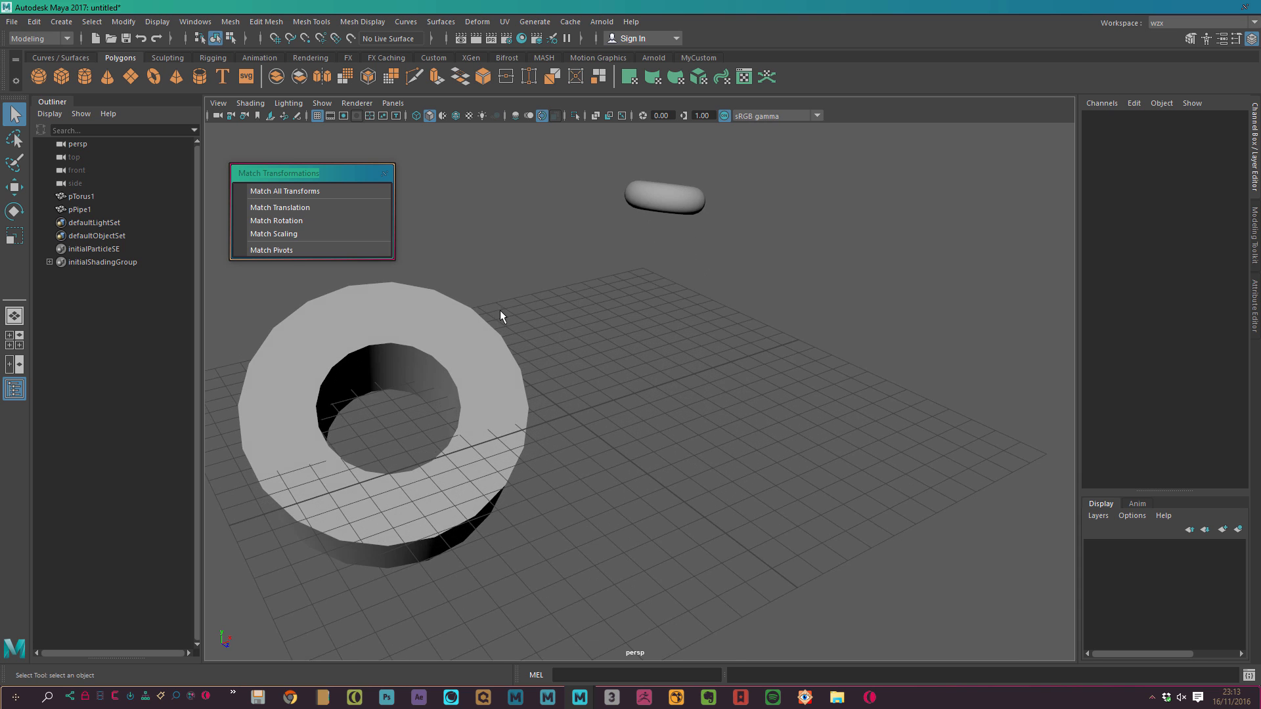
scroll(500, 317, "down", 2)
left_click(483, 357)
key("w")
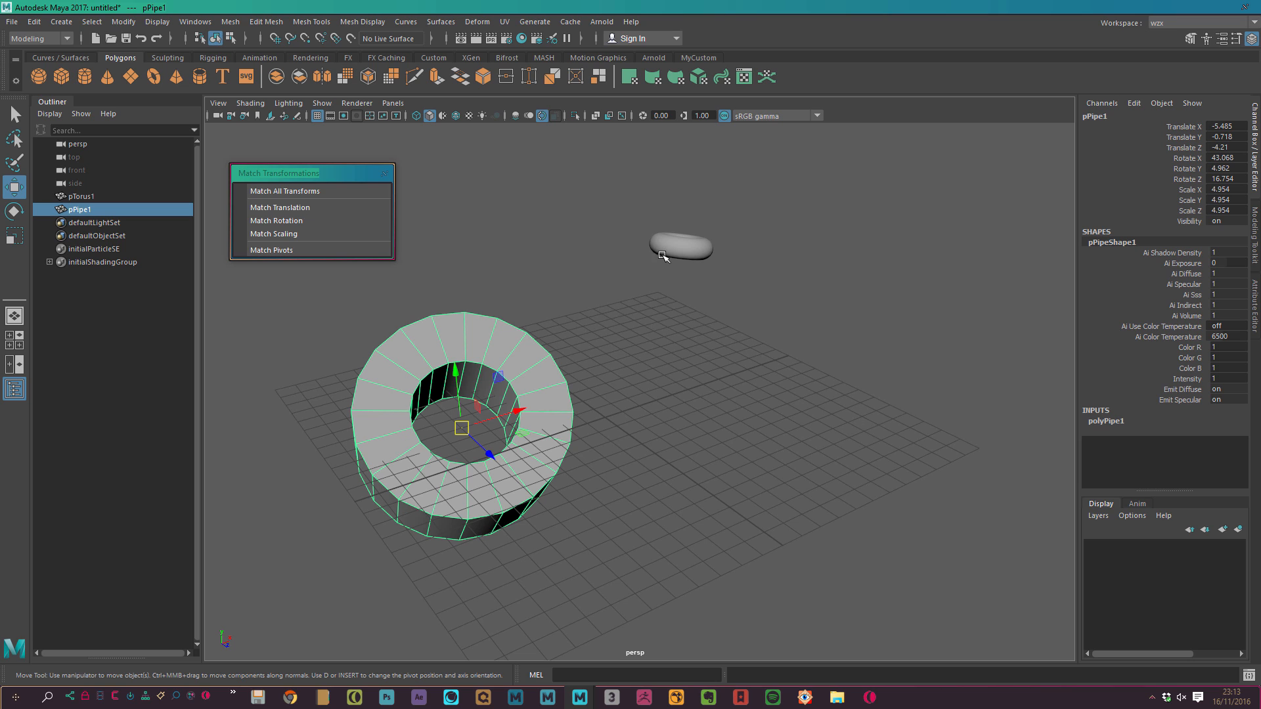
middle_click_drag(581, 320, 586, 299, "alt")
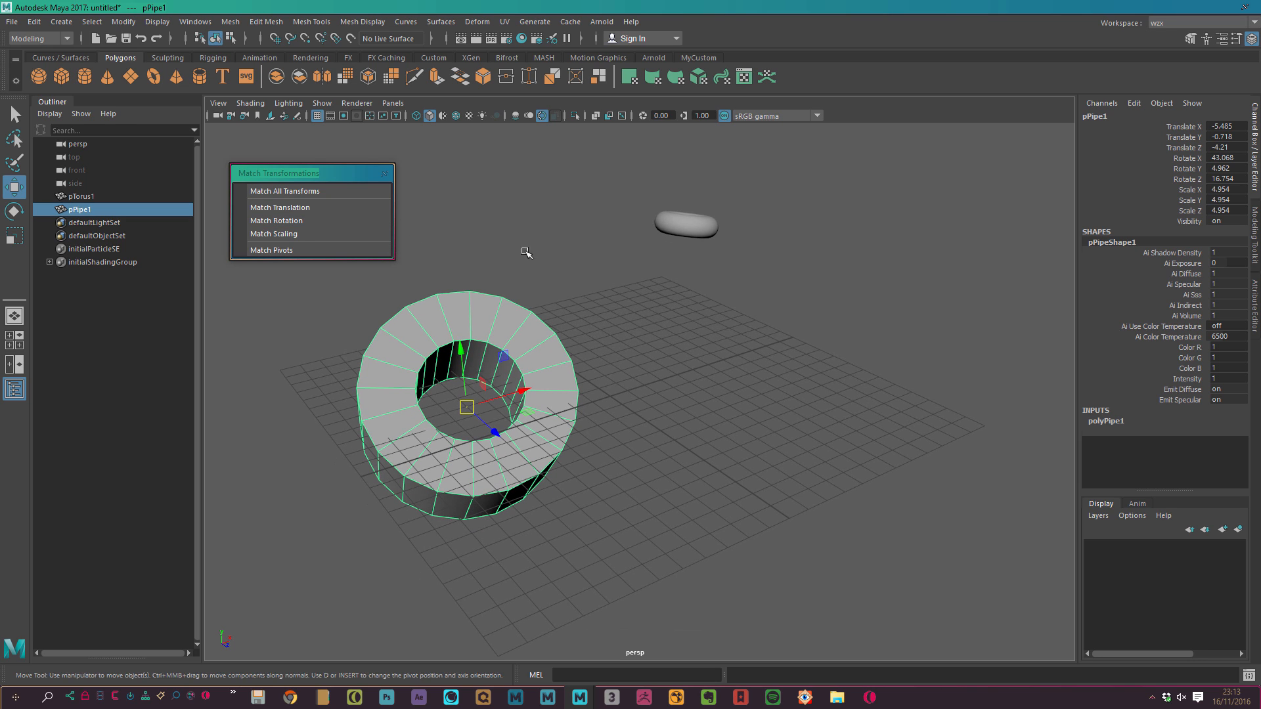
left_click(525, 251)
left_click(517, 358)
left_click_drag(635, 180, 696, 417, "shift")
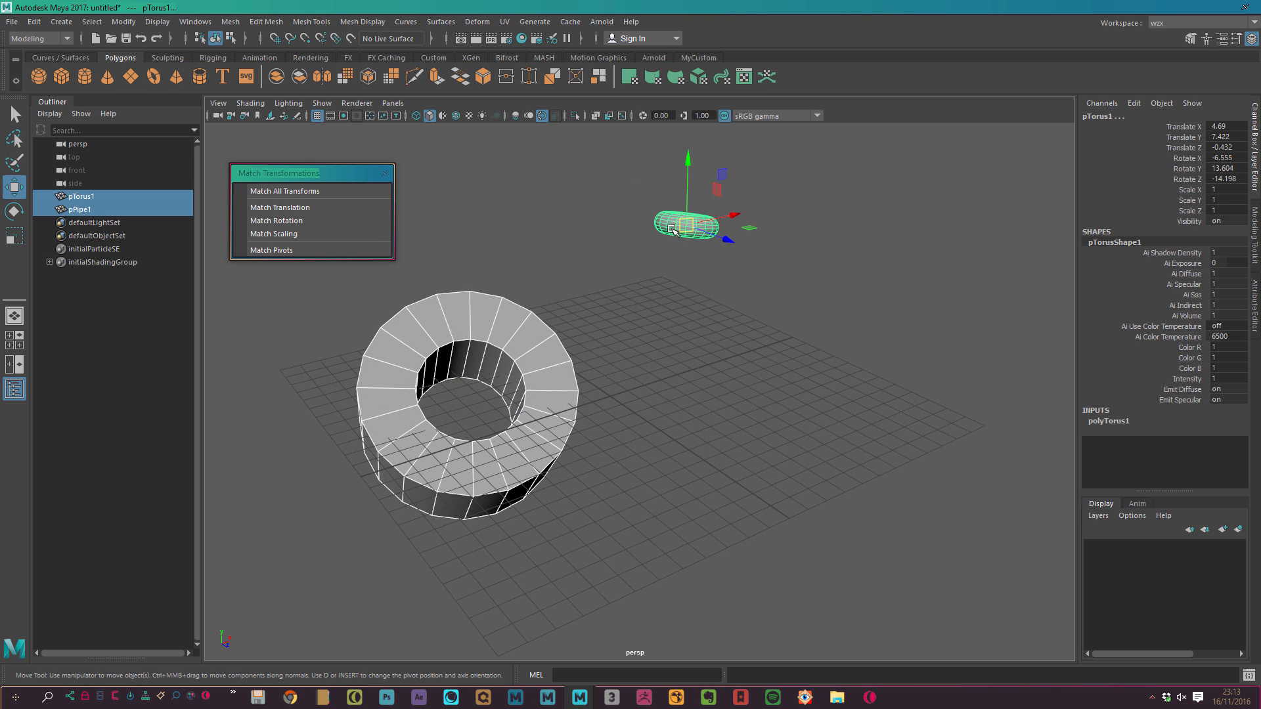
Try matching the pipe's translation and rotation to the torus, inspect the overlap and clear the selection
left_click(349, 208)
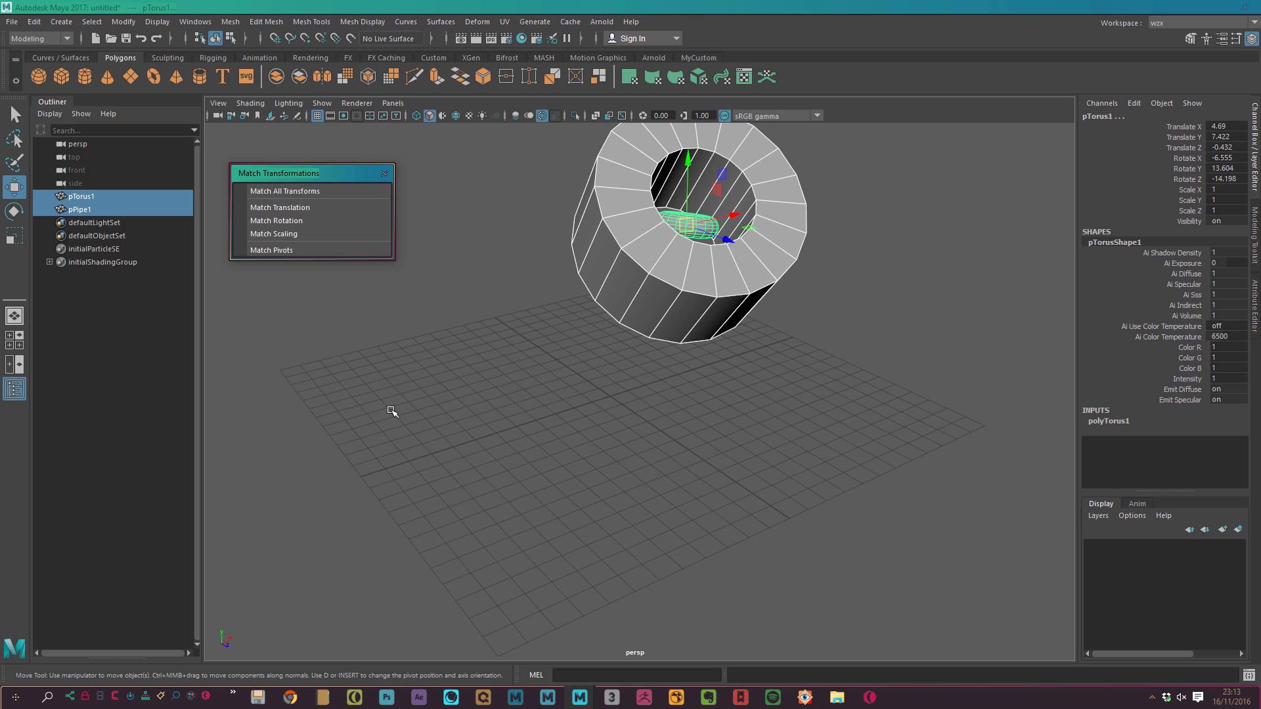
left_click(294, 222)
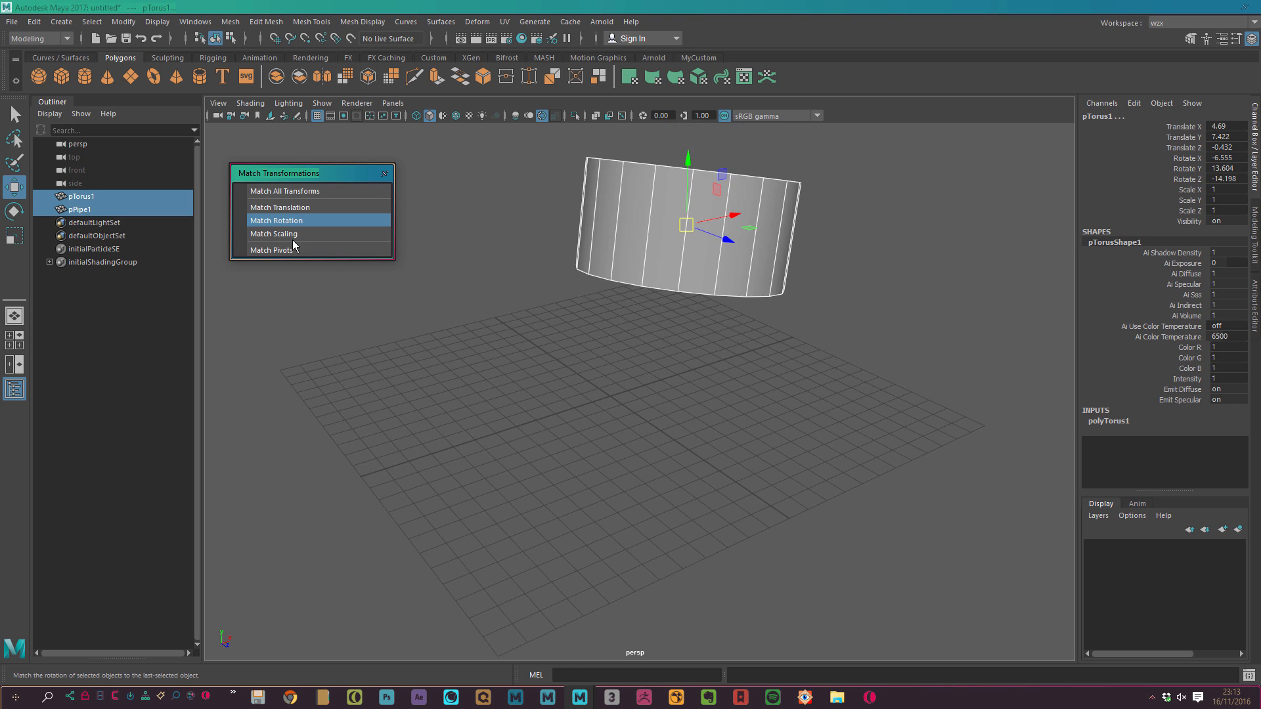
left_click_drag(547, 257, 364, 231, "alt")
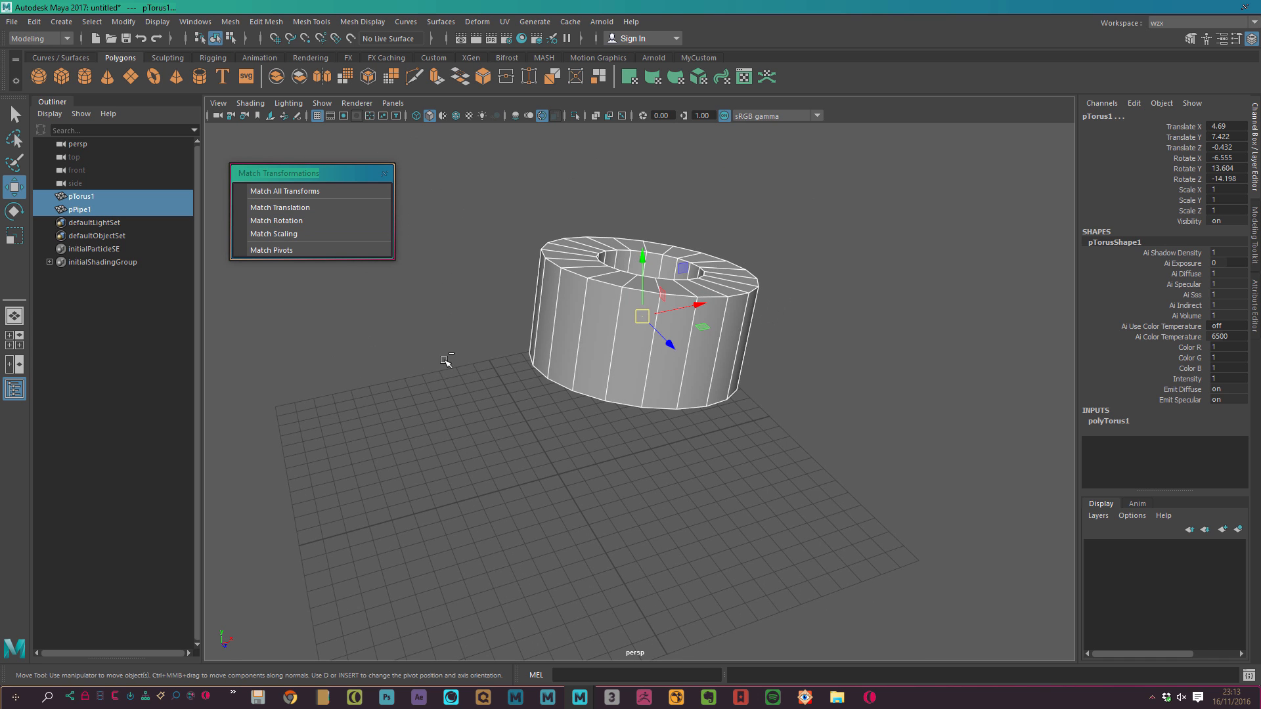
left_click_drag(442, 361, 484, 318, "alt")
left_click(524, 273)
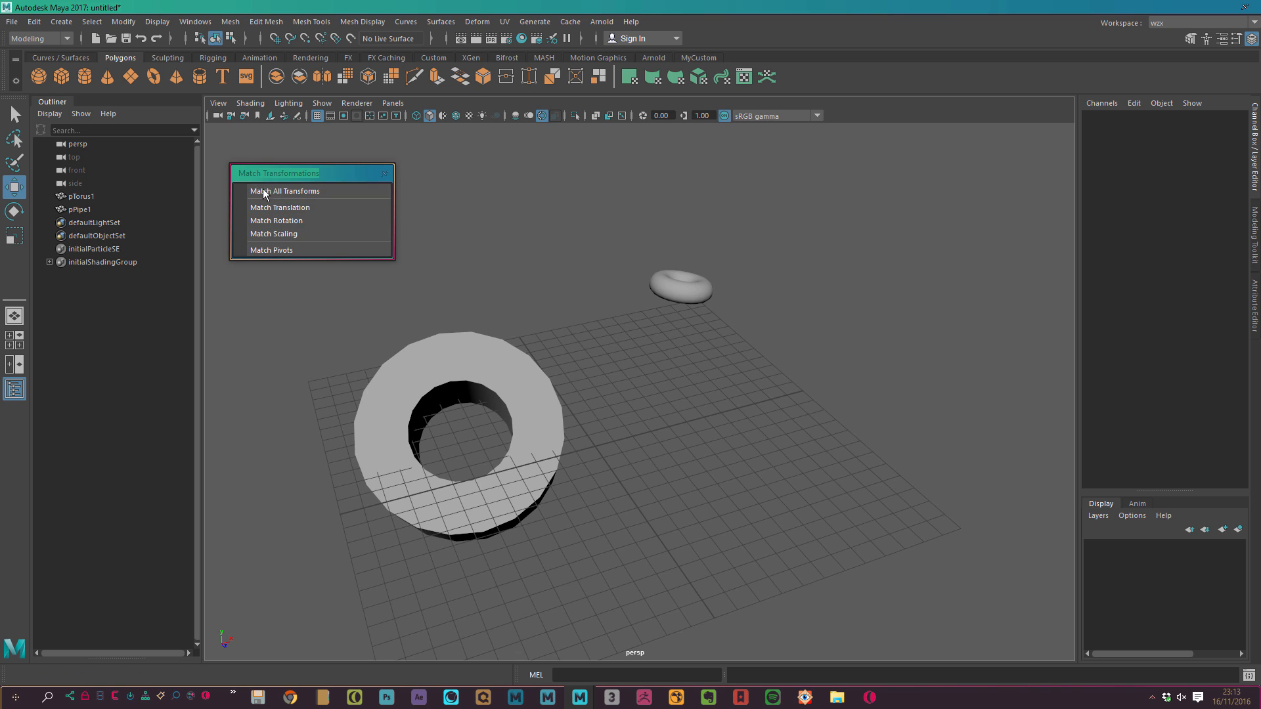
Select the pipe and the torus and apply Match All Transforms to them
left_click(555, 394)
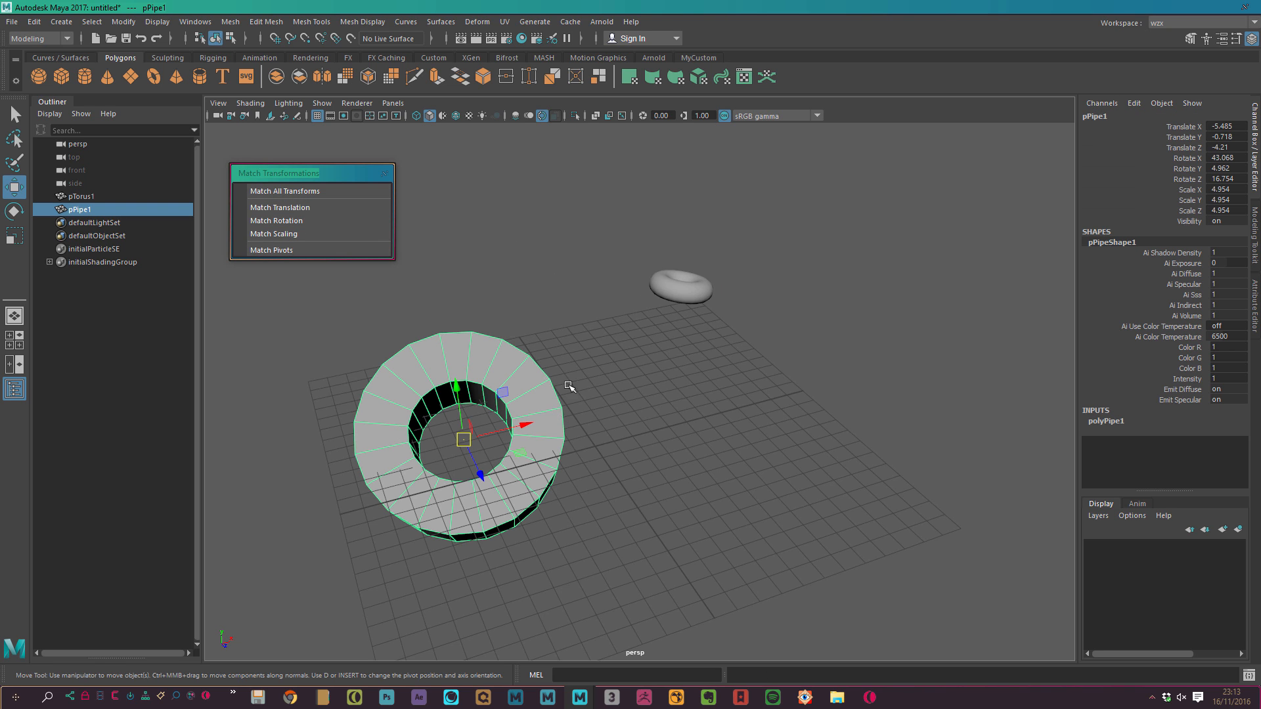
left_click(681, 287, "shift")
left_click(365, 198)
scroll(571, 408, "up", 8)
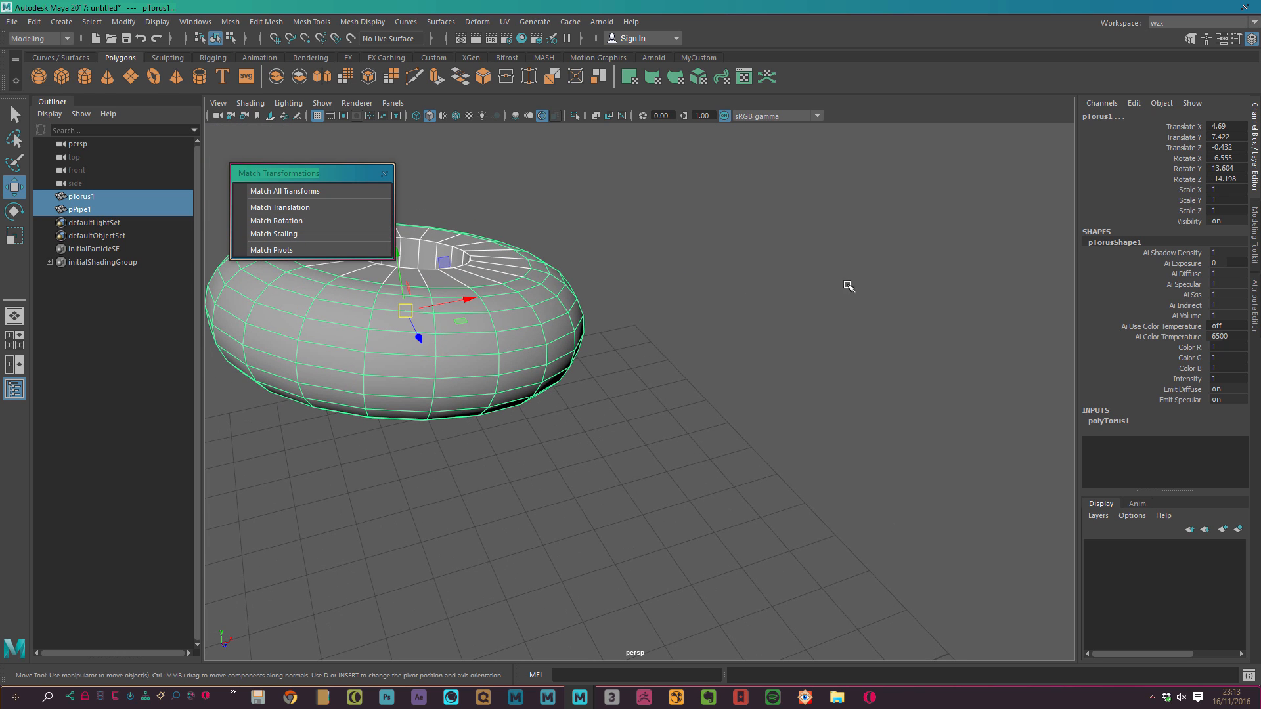
middle_click_drag(685, 328, 835, 352, "alt")
Undo the Match All Transforms operation and the addition of the torus to the selection
key("ctrl+z")
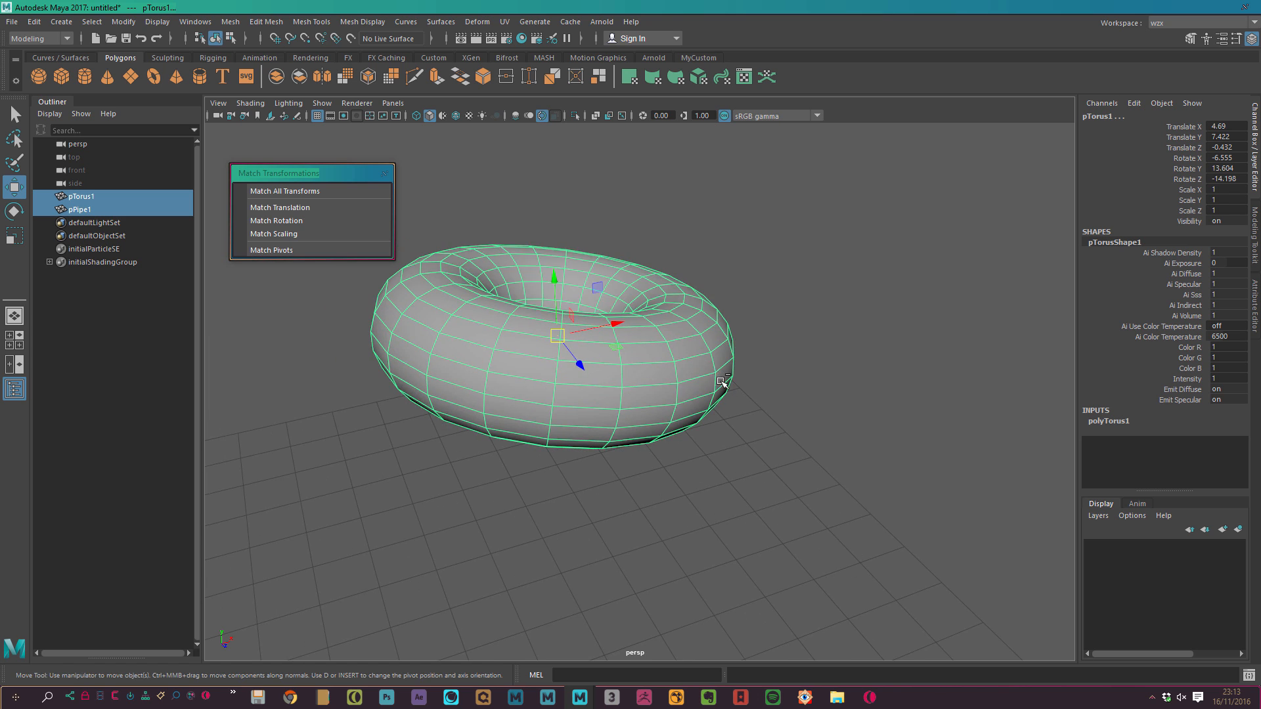
key("ctrl+z")
right_click_drag(723, 384, 504, 473, "alt")
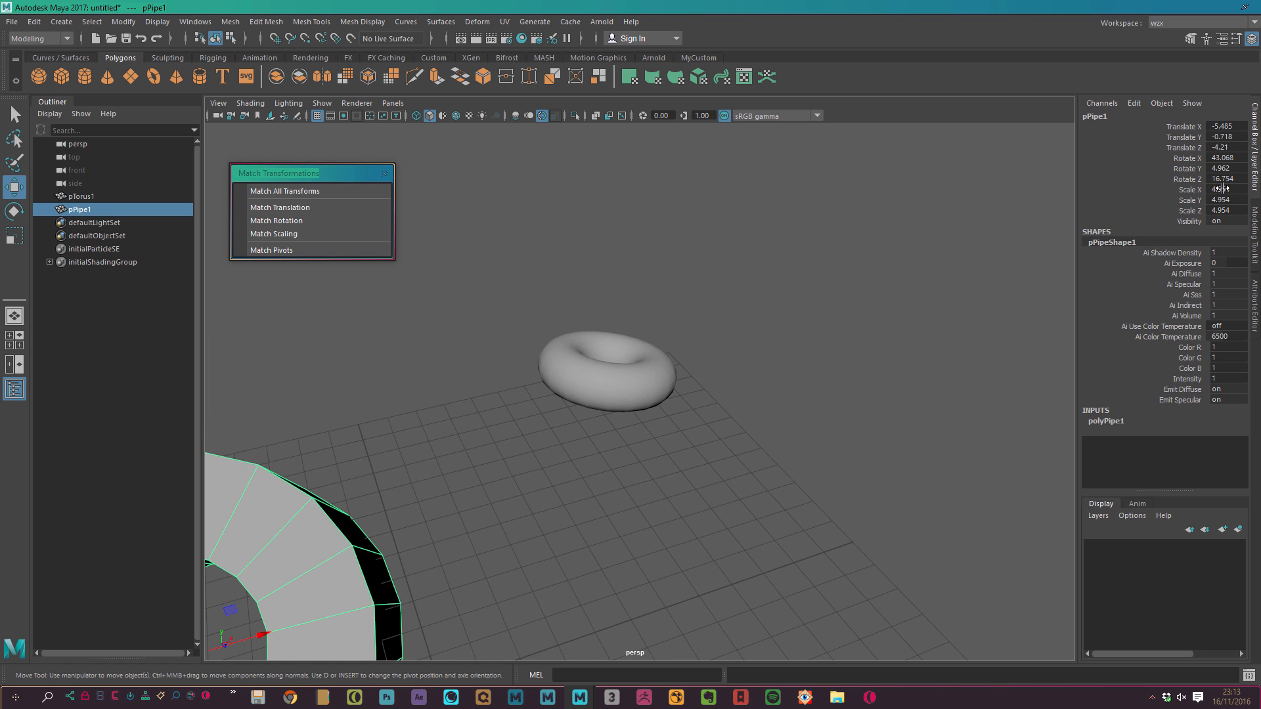
left_click_drag(768, 278, 595, 431)
middle_click_drag(652, 429, 854, 295, "alt")
right_click_drag(854, 296, 544, 352, "alt")
left_click_drag(478, 437, 573, 505)
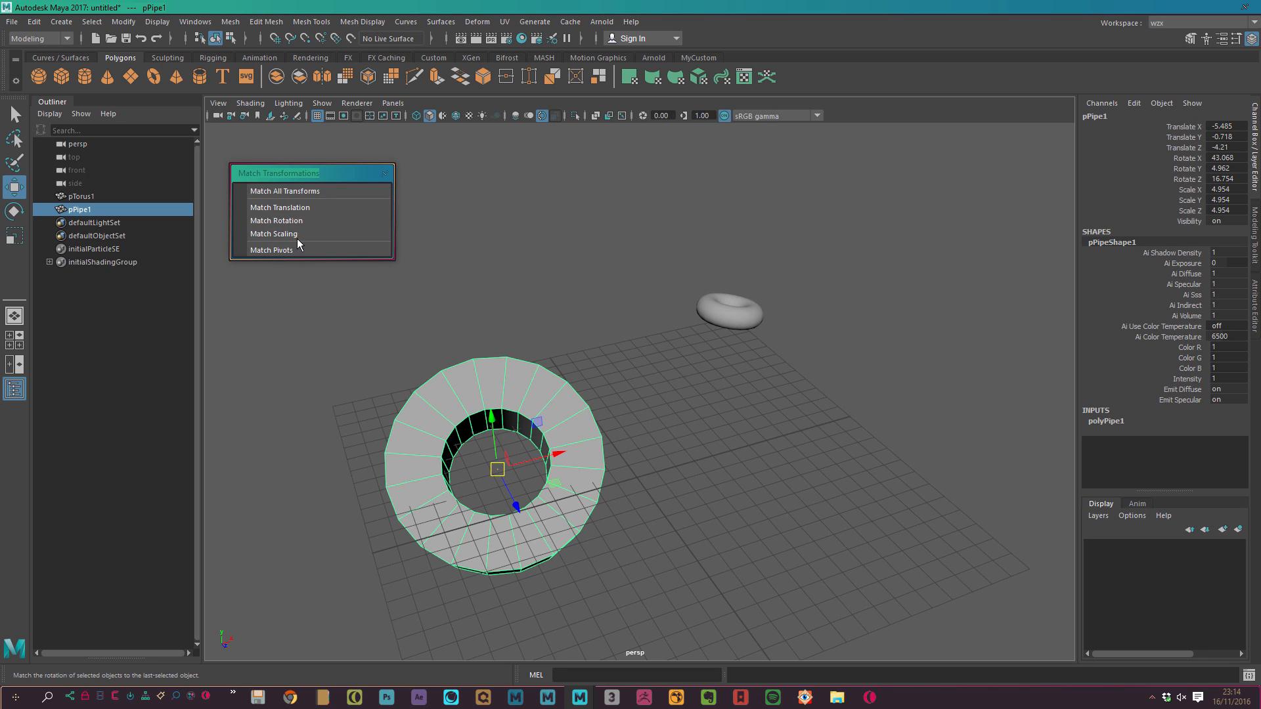
Close the floating Match Transformations window and open the Script Editor with its history cleared
left_click(385, 174)
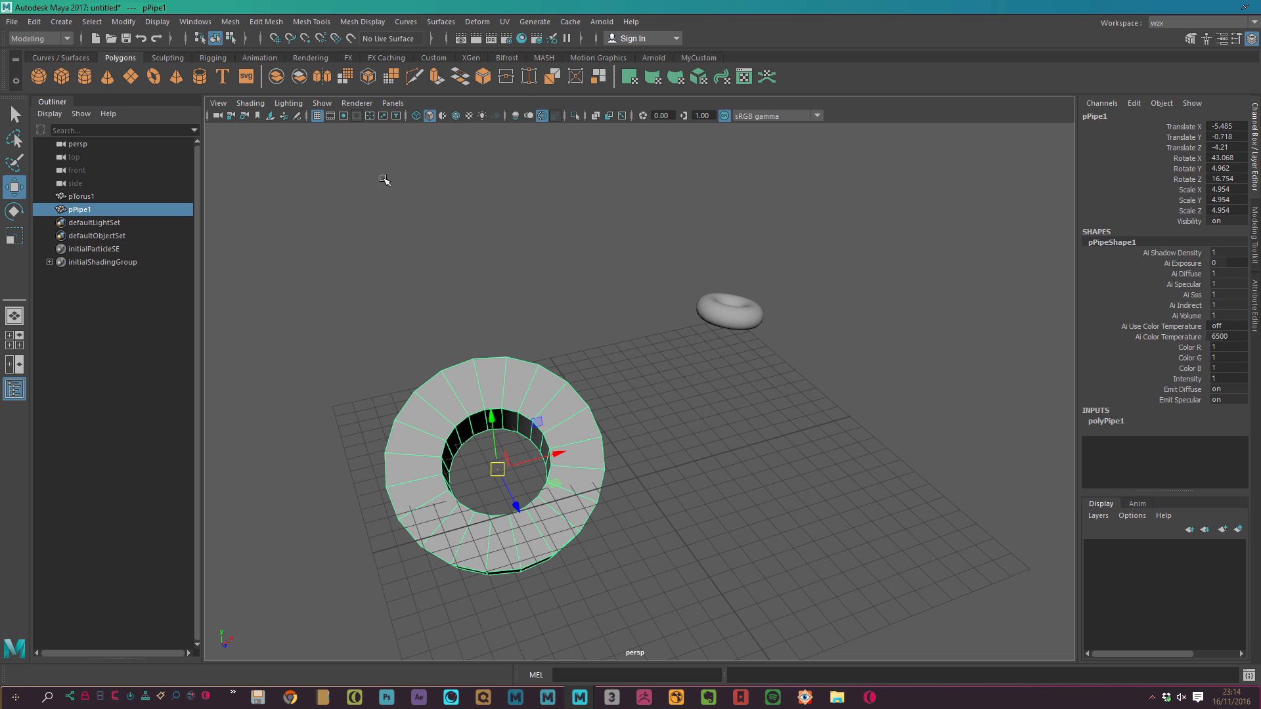
left_click(837, 697)
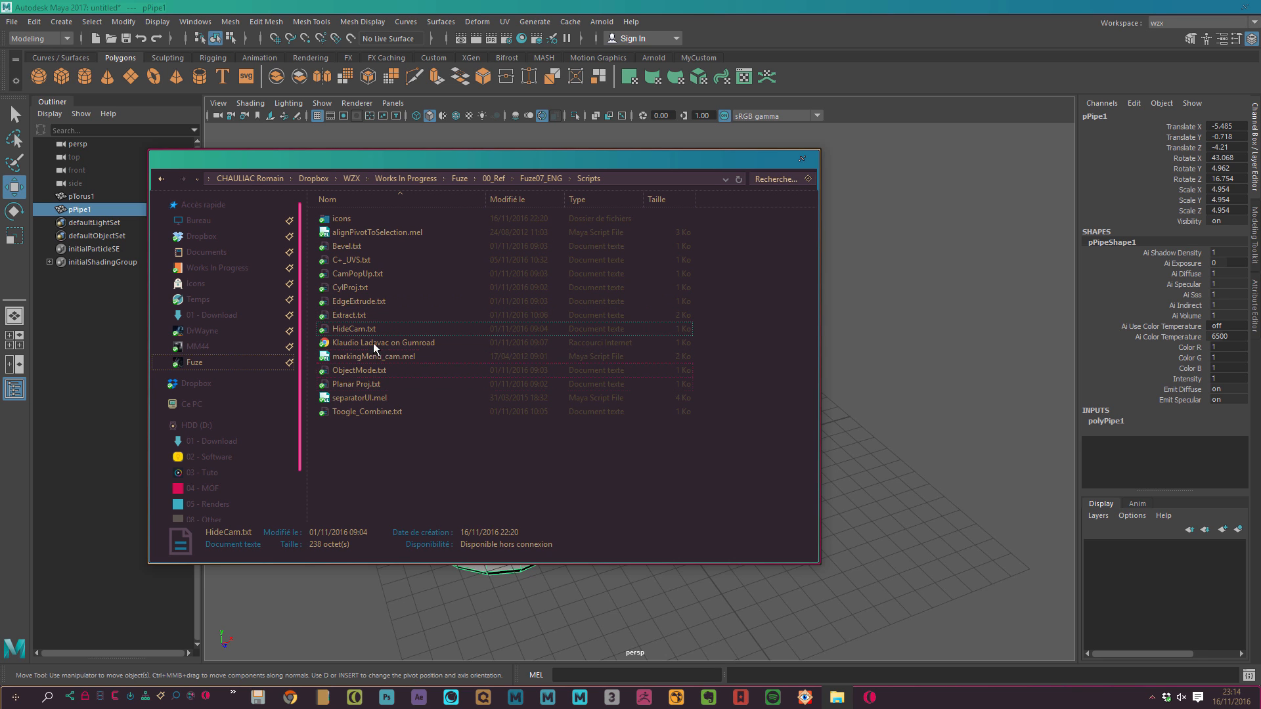
left_click(745, 160)
left_click(1249, 675)
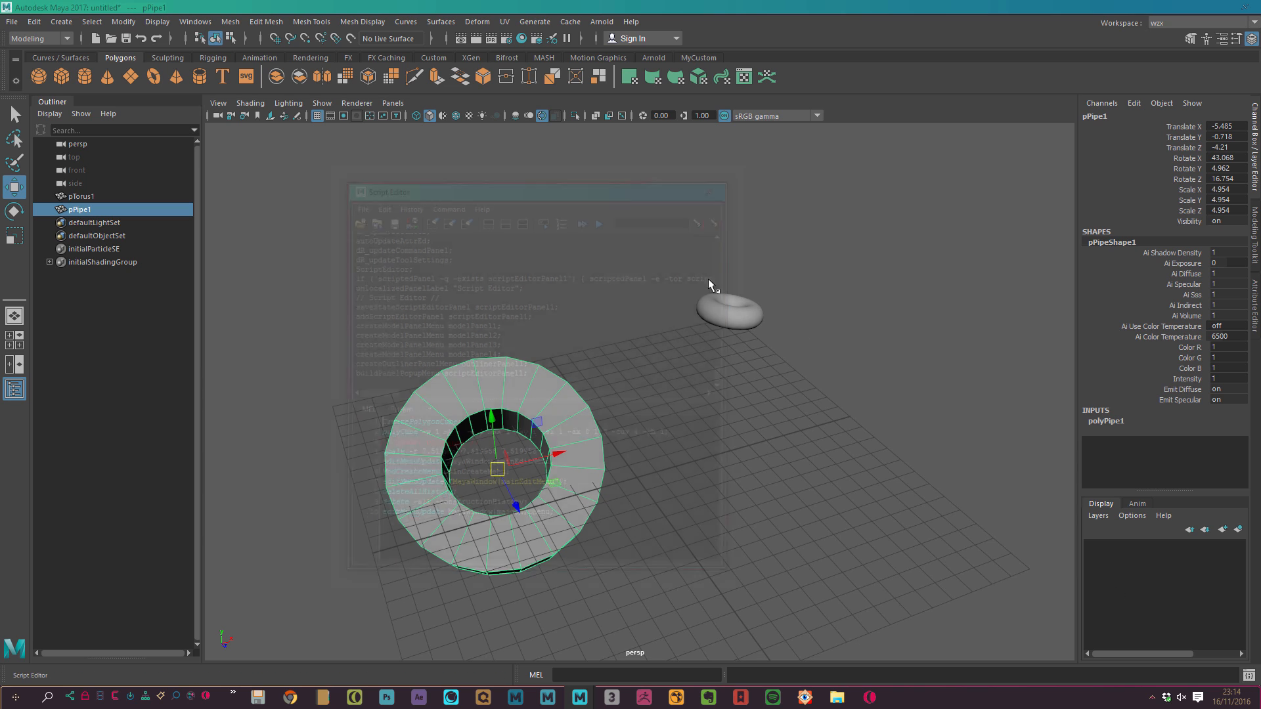
left_click(464, 218)
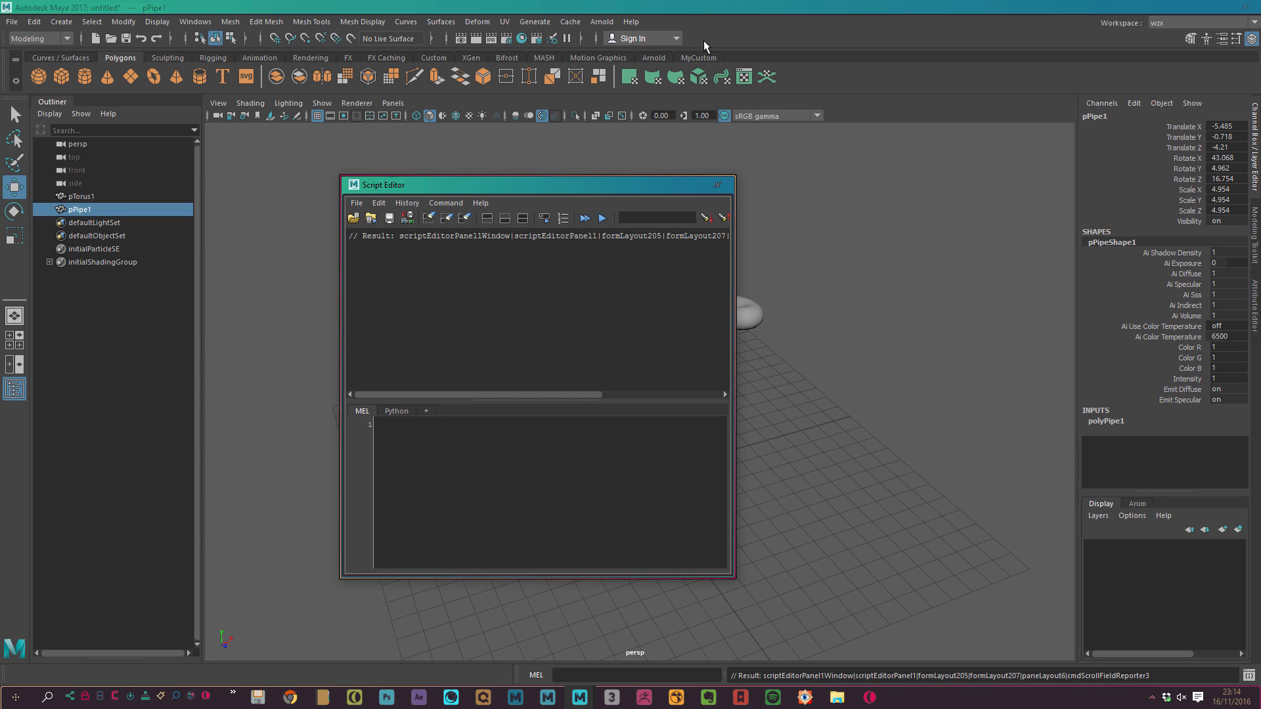
Show the MyCustom shelf and move the Script Editor clear of the pipe and torus
left_click(697, 58)
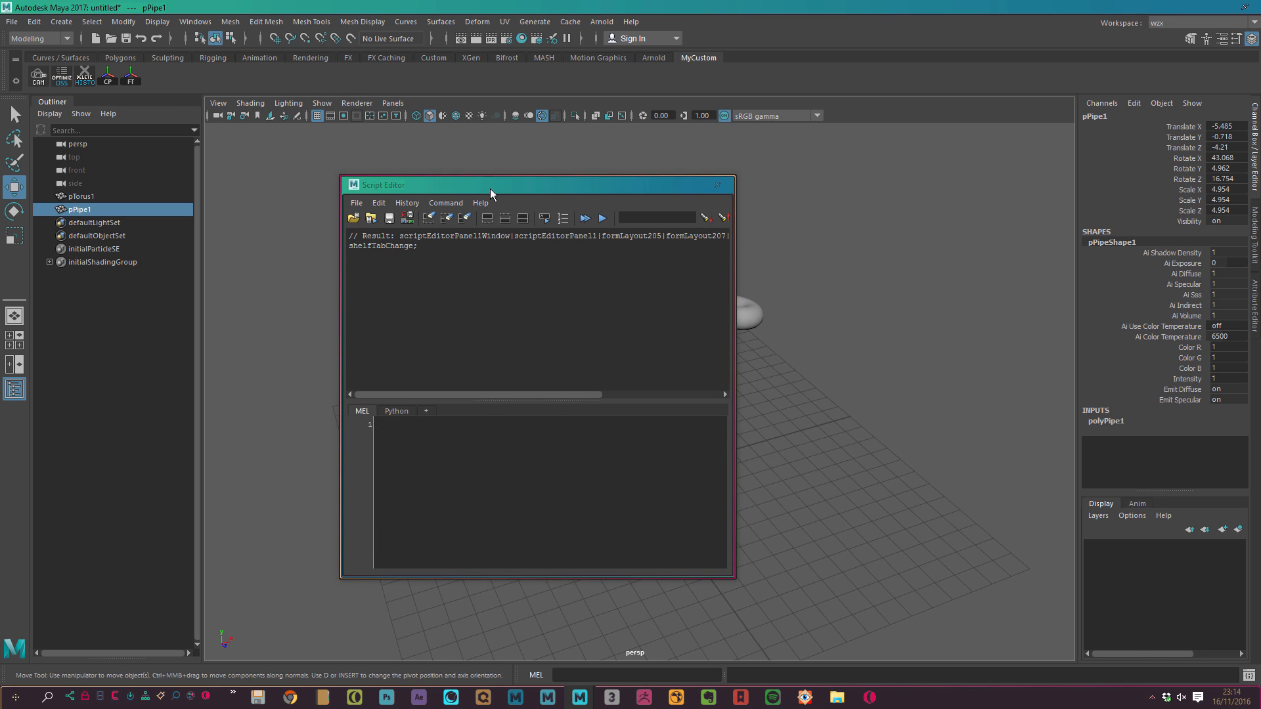
left_click_drag(493, 188, 887, 299)
left_click_drag(487, 267, 553, 231, "alt")
middle_click_drag(553, 231, 554, 222, "alt")
left_click_drag(554, 222, 416, 276, "alt")
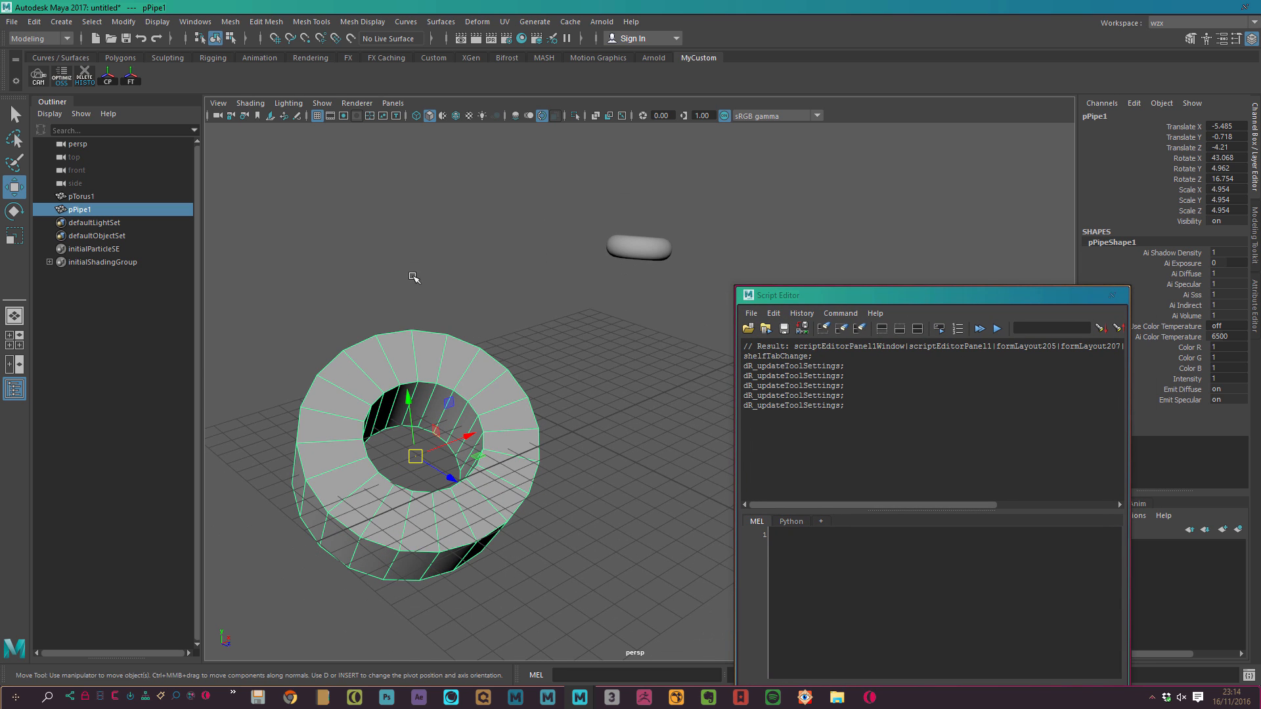
left_click_drag(812, 295, 780, 194)
Turn off Echo All Commands in the Script Editor and clear its history and input
left_click(769, 212)
left_click(803, 249)
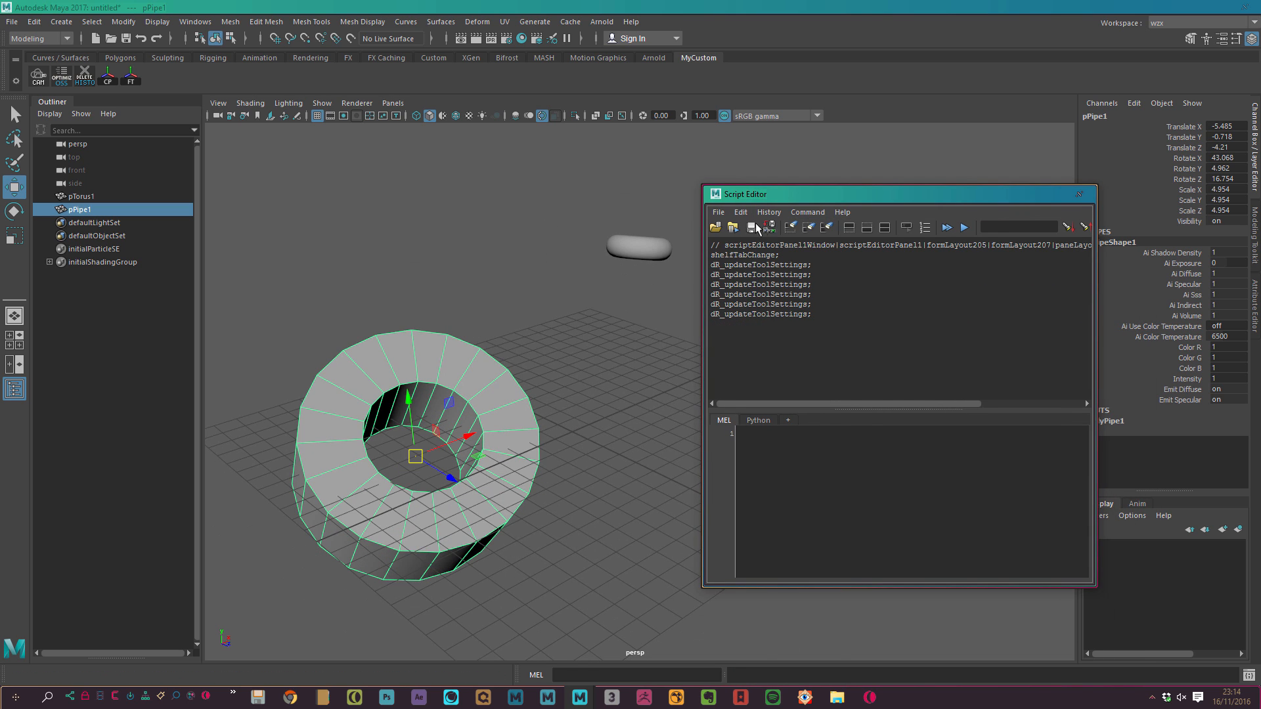
left_click(826, 227)
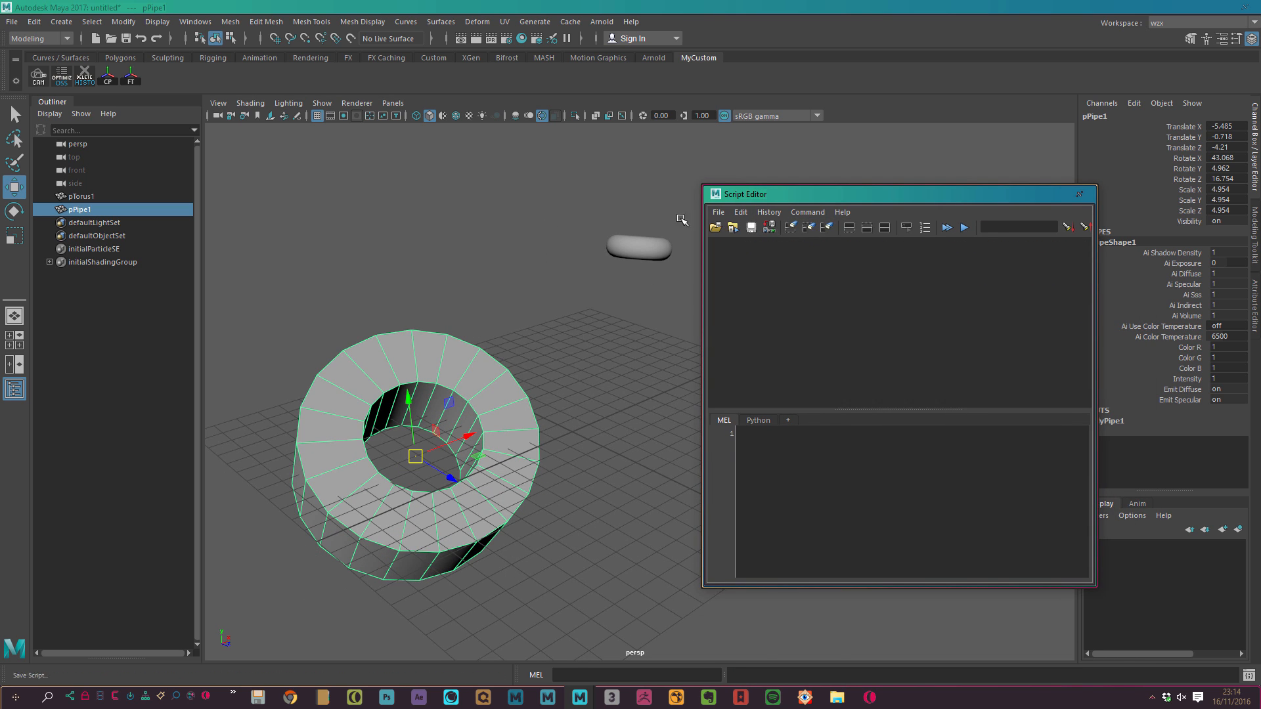
Detach the Match Transformations commands as a floating window and try two of them with only the pipe selected
left_click(123, 22)
mouse_move(168, 93)
left_click(289, 94)
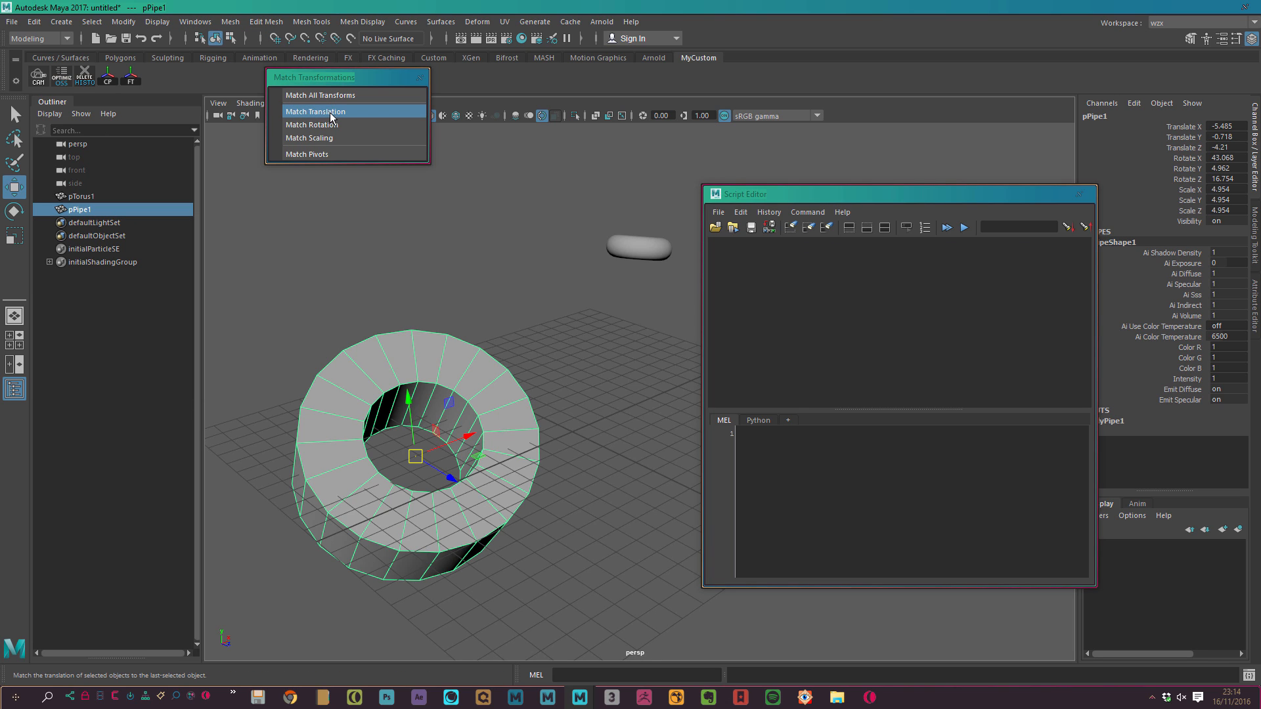
left_click(332, 125)
left_click(338, 138)
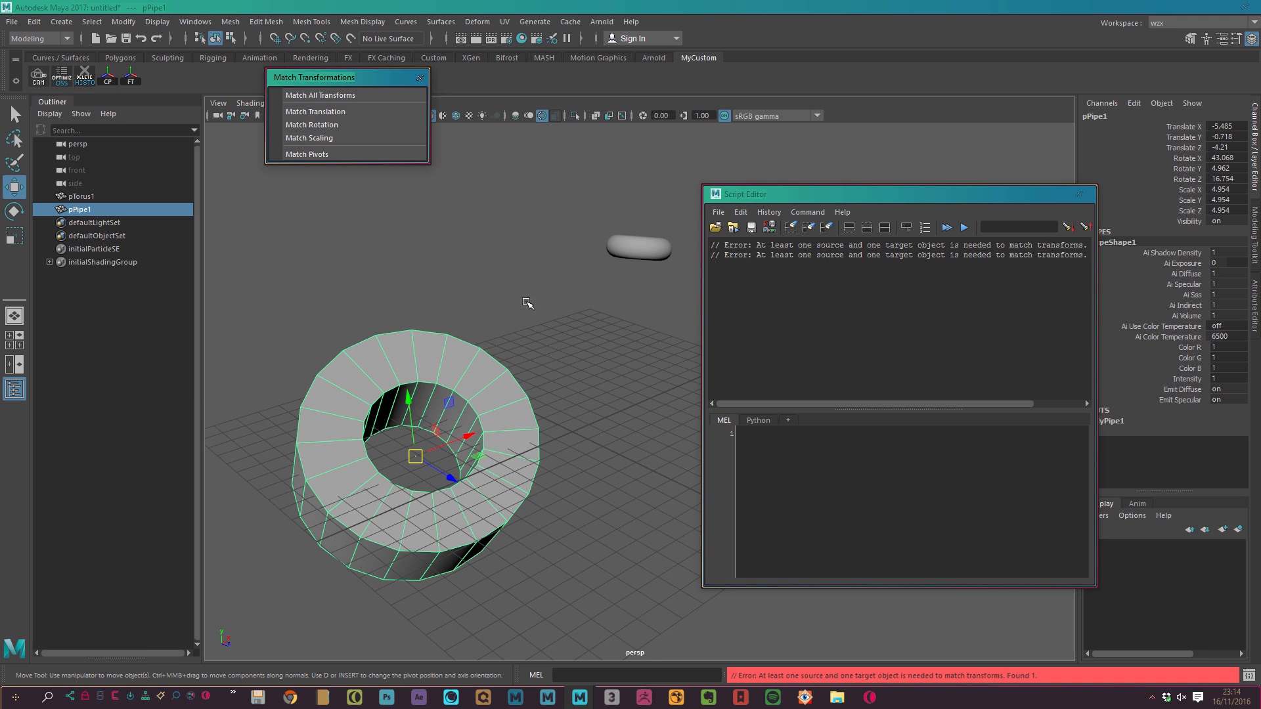
Add the torus to the selection and match the pipe's translation and rotation to it
left_click_drag(559, 230, 644, 338, "shift")
left_click(314, 111)
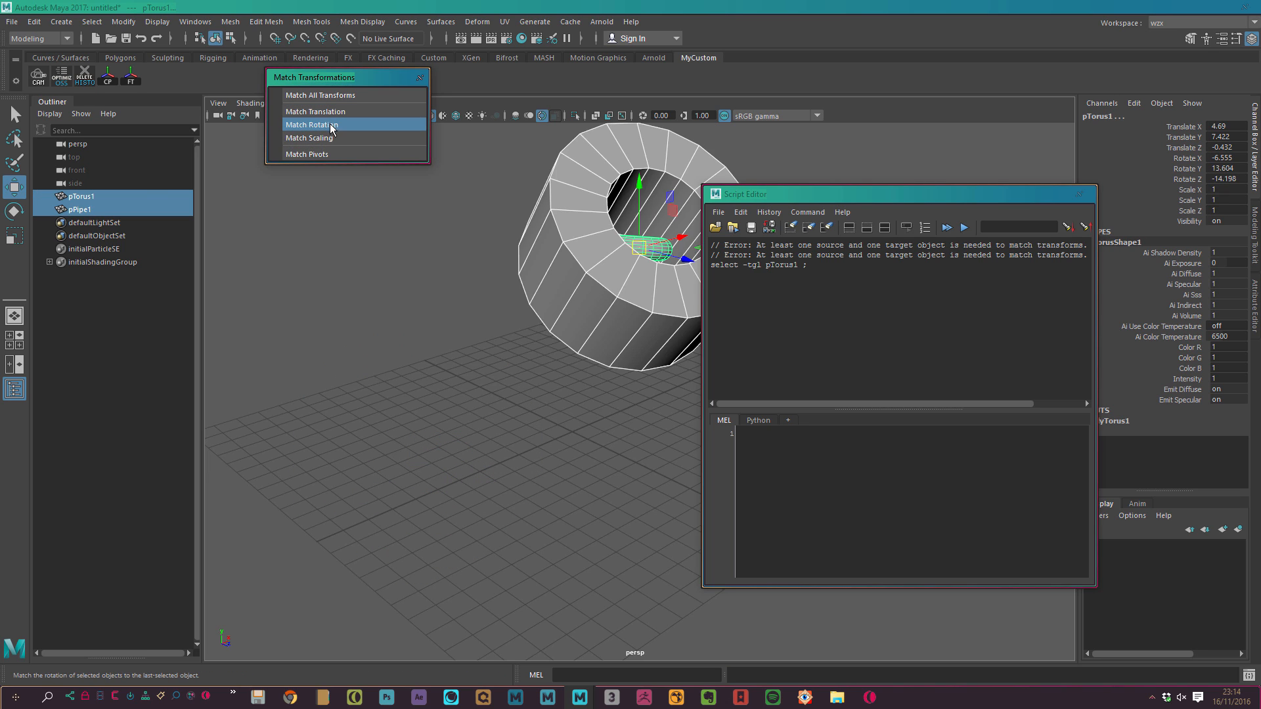
left_click(312, 125)
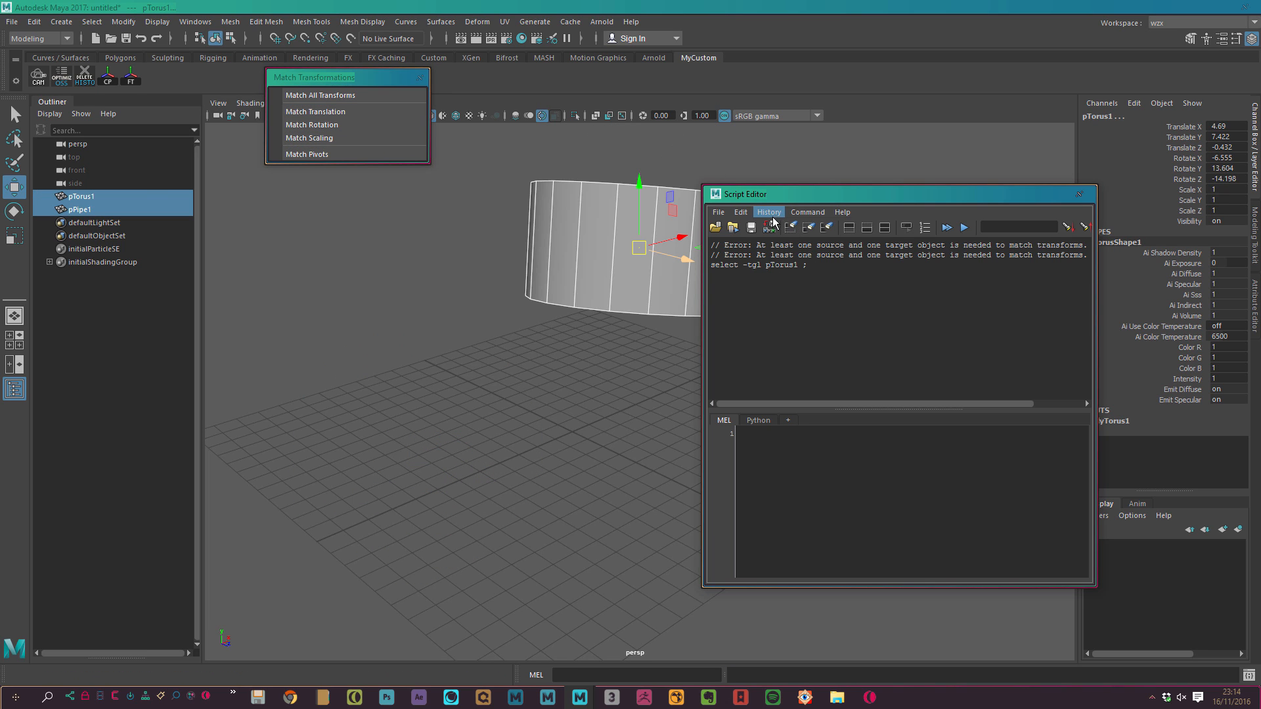
Turn on Echo All Commands and run Match Translation and Match Rotation again to log their MEL commands
left_click(769, 212)
left_click(795, 247)
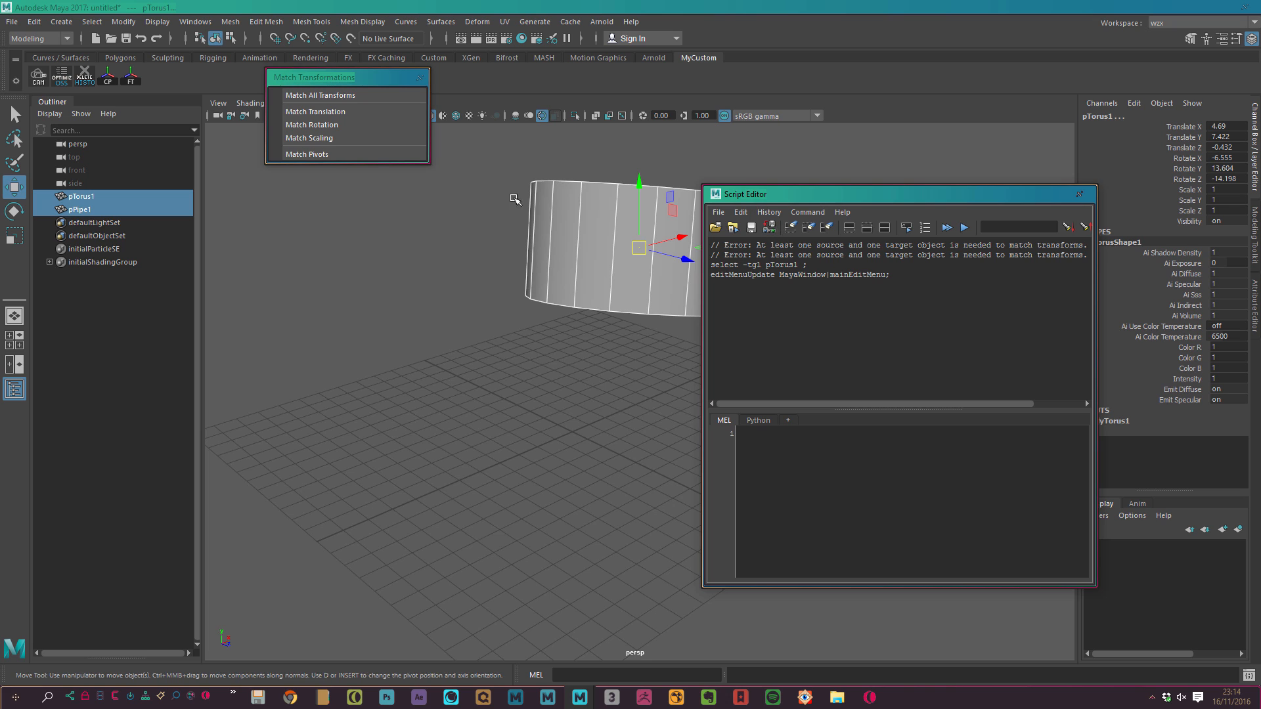
left_click(316, 112)
left_click(312, 124)
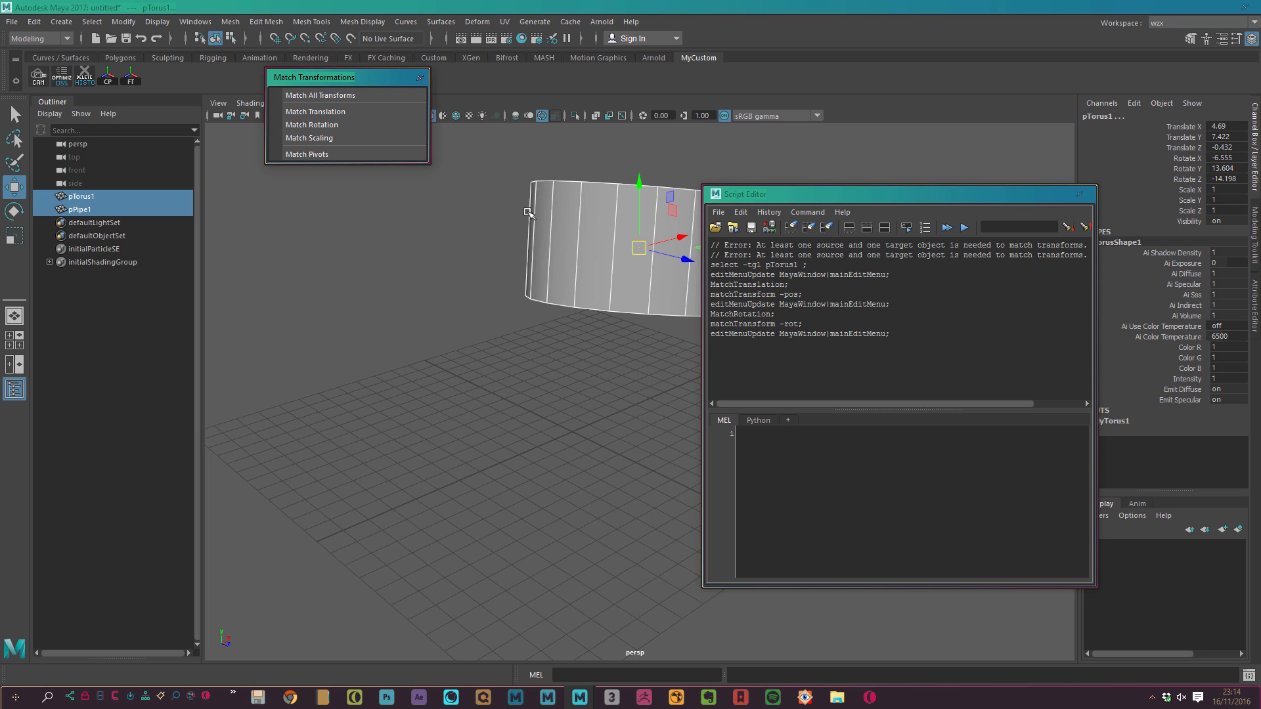
Copy the logged commands into the MEL input and duplicate MatchTranslation; on a separate line below them
left_click_drag(895, 335, 674, 269)
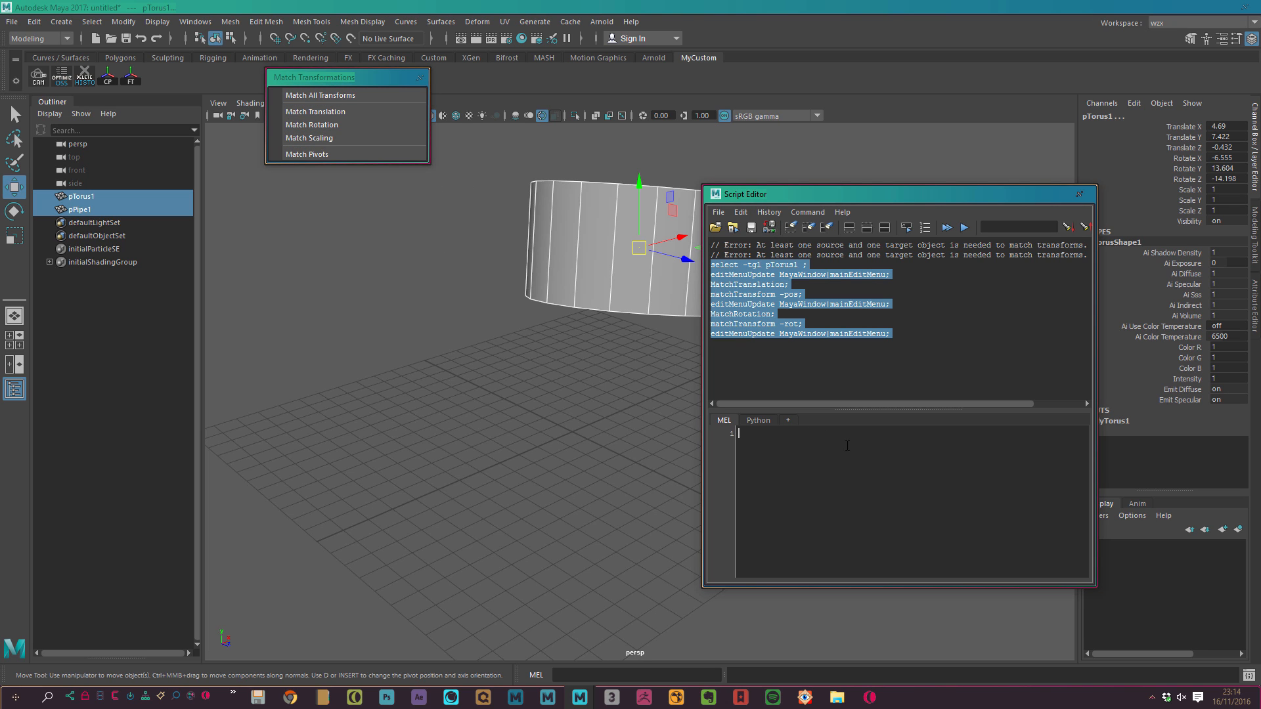
type("select -tgl pTorus1 ; editMenuUpdate MayaWindow|mainEditMenu; MatchTranslation; matchTransform -pos; editMenuUpdate MayaWindow|mainEditMenu; MatchRotation; matchTransform -rot; editMenuUpdate MayaWindow|mainEditMenu;")
left_click_drag(827, 455, 735, 455)
key("ctrl+c")
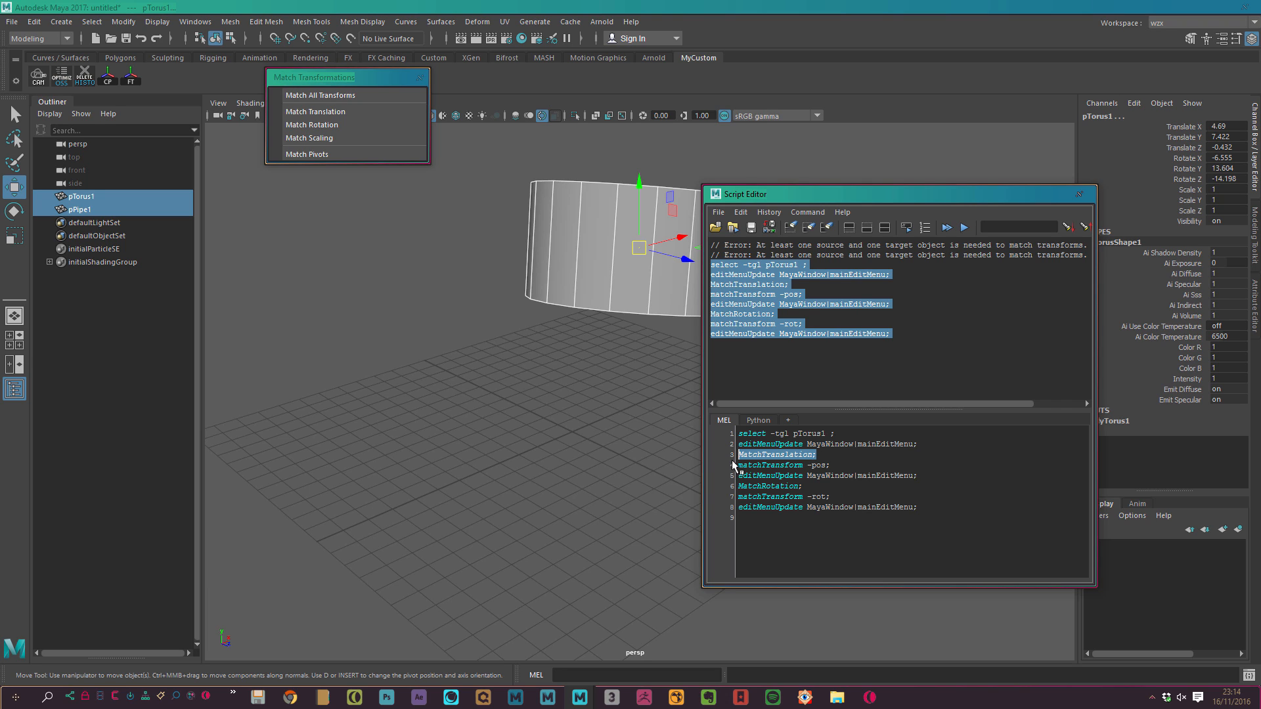
left_click(962, 527)
key("Return")
key("ctrl+v")
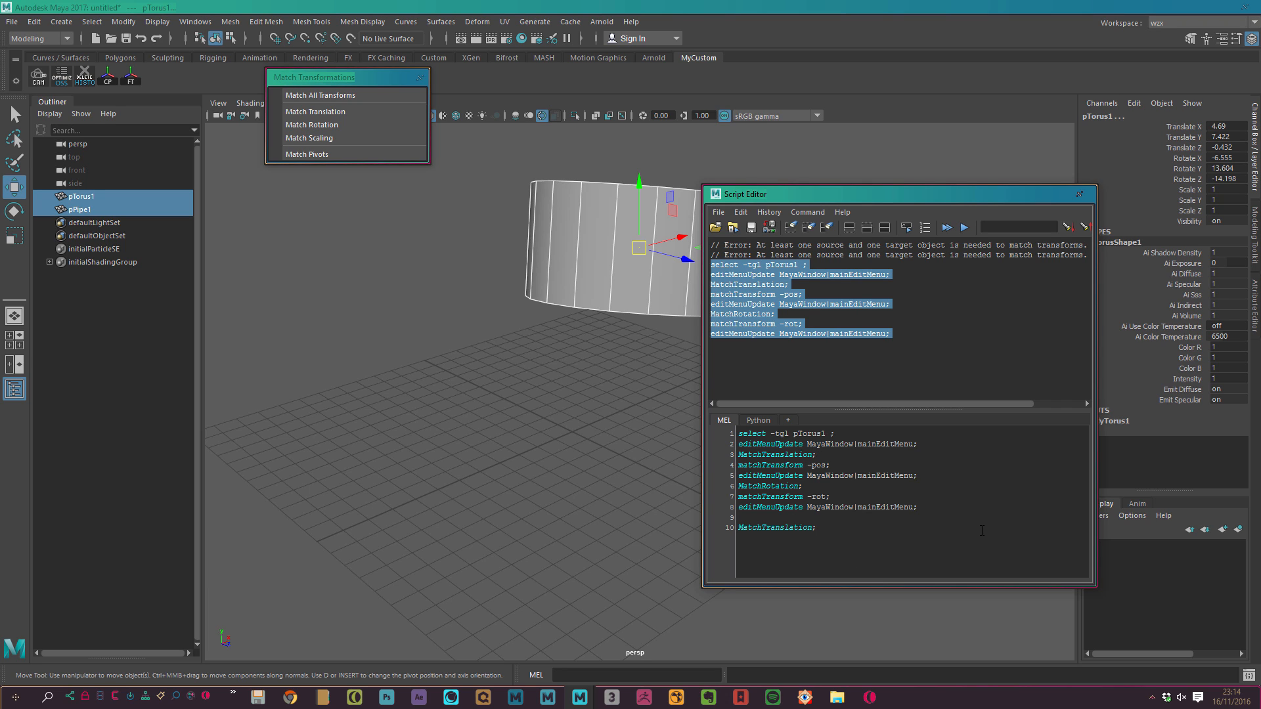
Copy MatchRotation; onto the line directly below the separate MatchTranslation; command
left_click_drag(810, 487, 737, 488)
key("ctrl+c")
left_click(843, 538)
key("ctrl+v")
Move the selected objects freely, then undo that move and the earlier translation and rotation matches
middle_click_drag(578, 352, 464, 470)
key("ctrl+z")
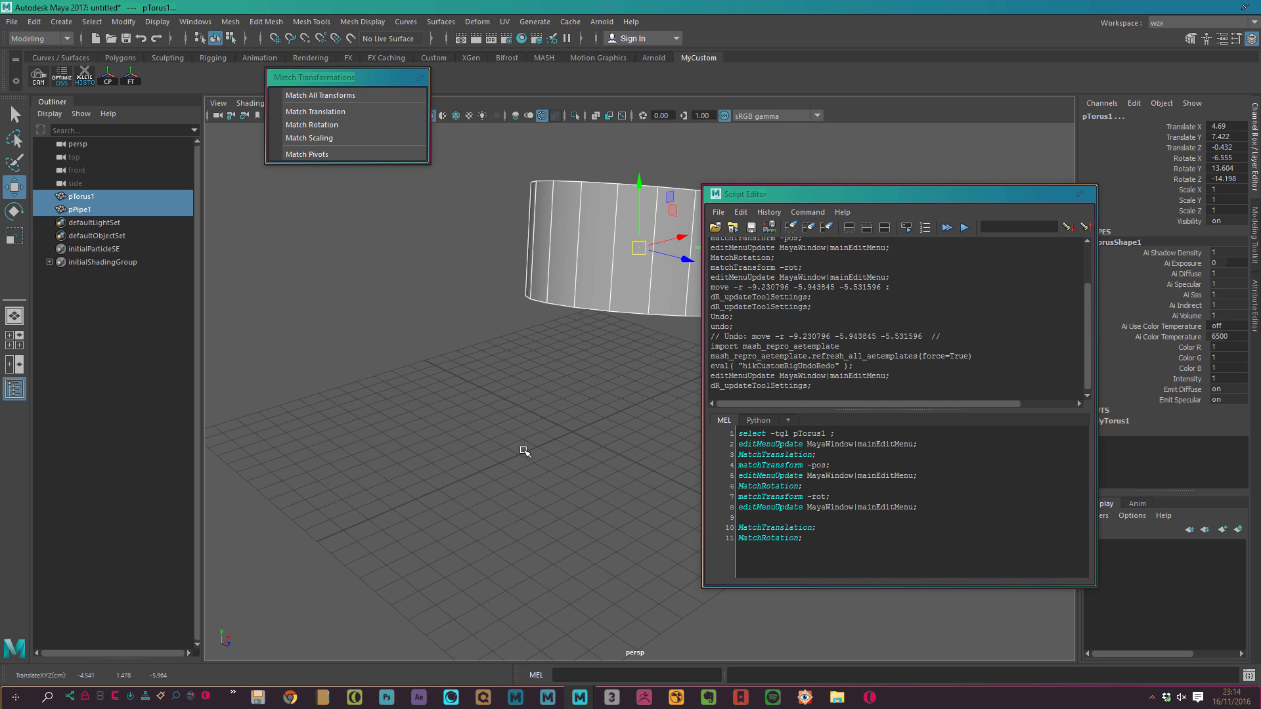
key("ctrl+z")
key("ctrl+z")
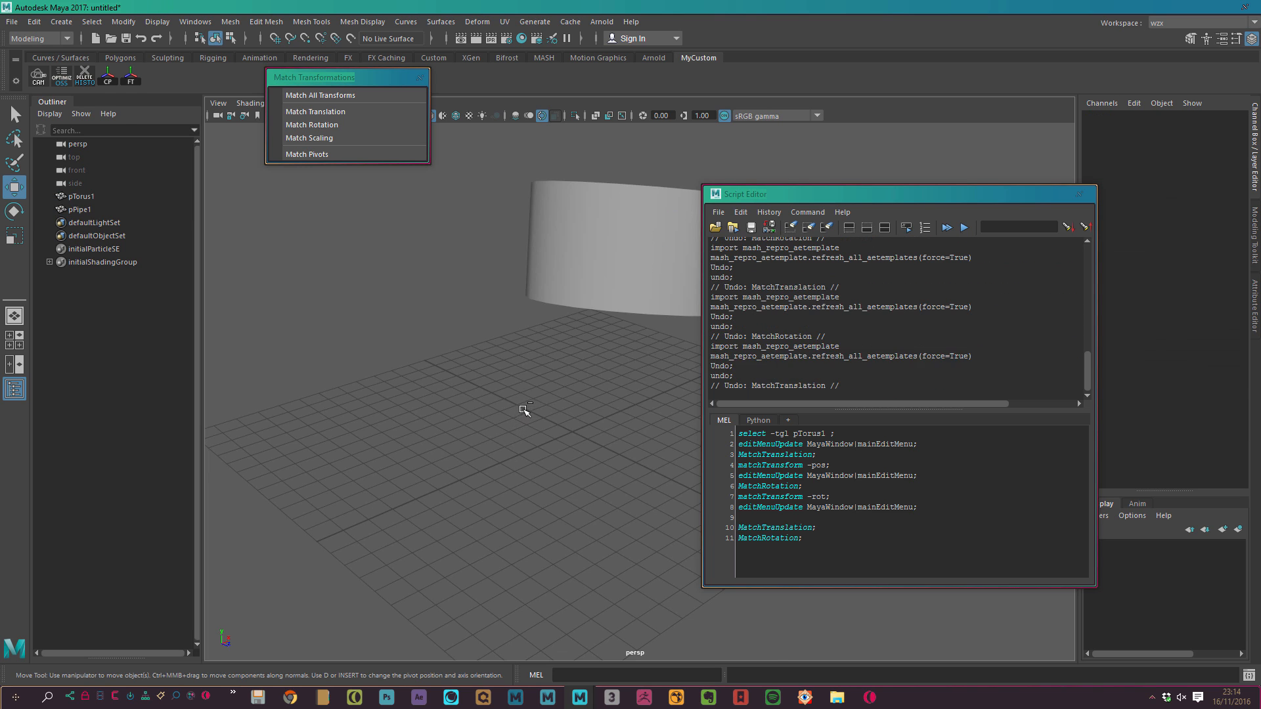
Select the pipe and then the torus, and execute only the separate MatchTranslation; and MatchRotation; lines
left_click(525, 410)
left_click(634, 248, "shift")
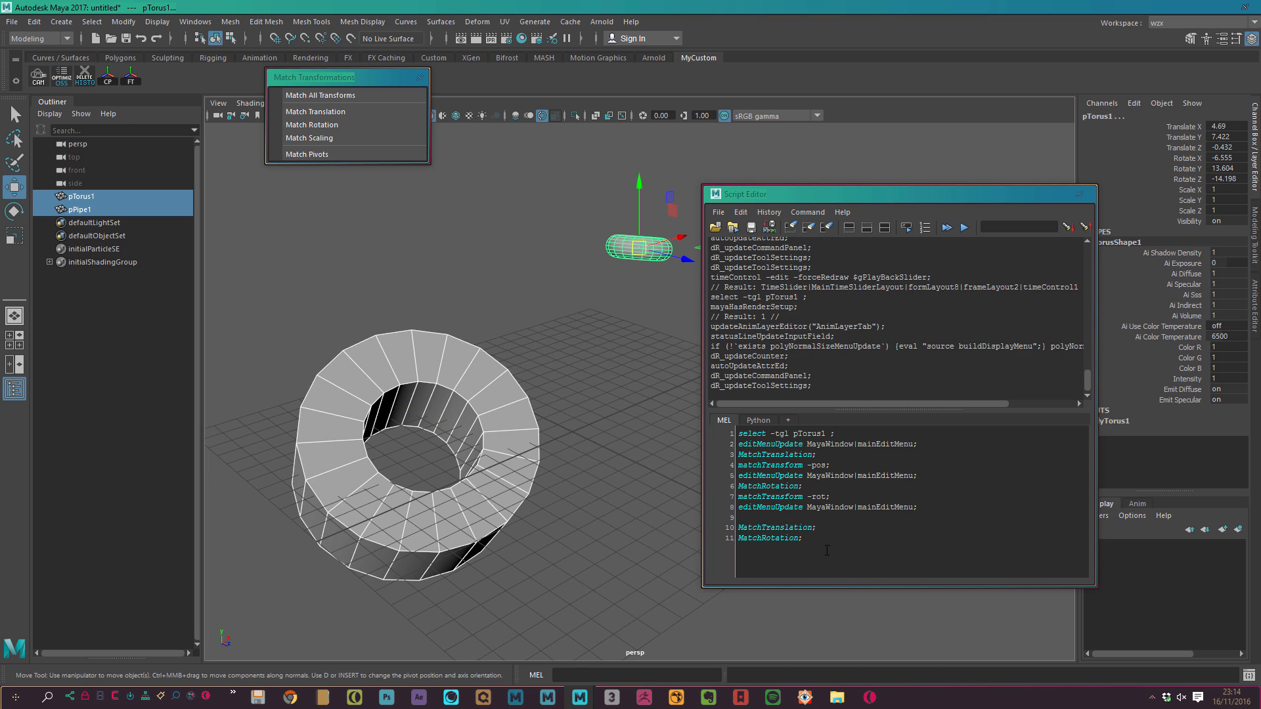
left_click_drag(826, 545, 722, 524)
left_click(965, 227)
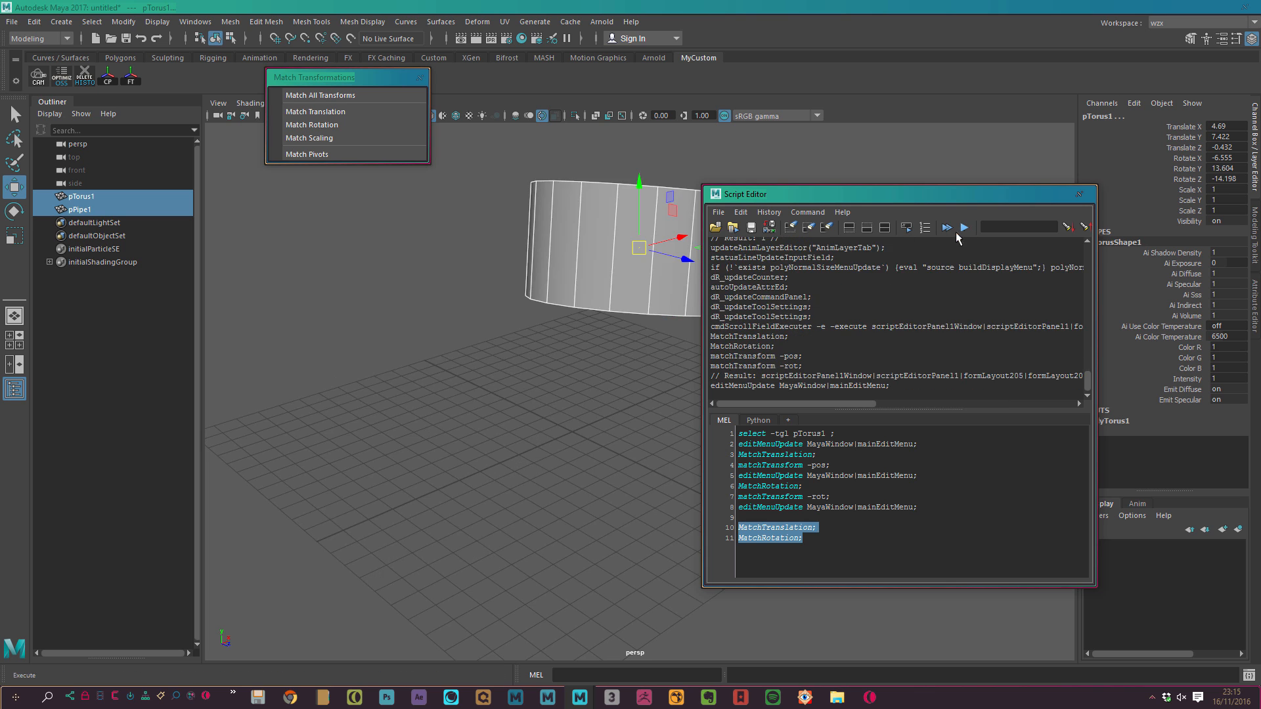
left_click_drag(557, 394, 572, 439, "alt")
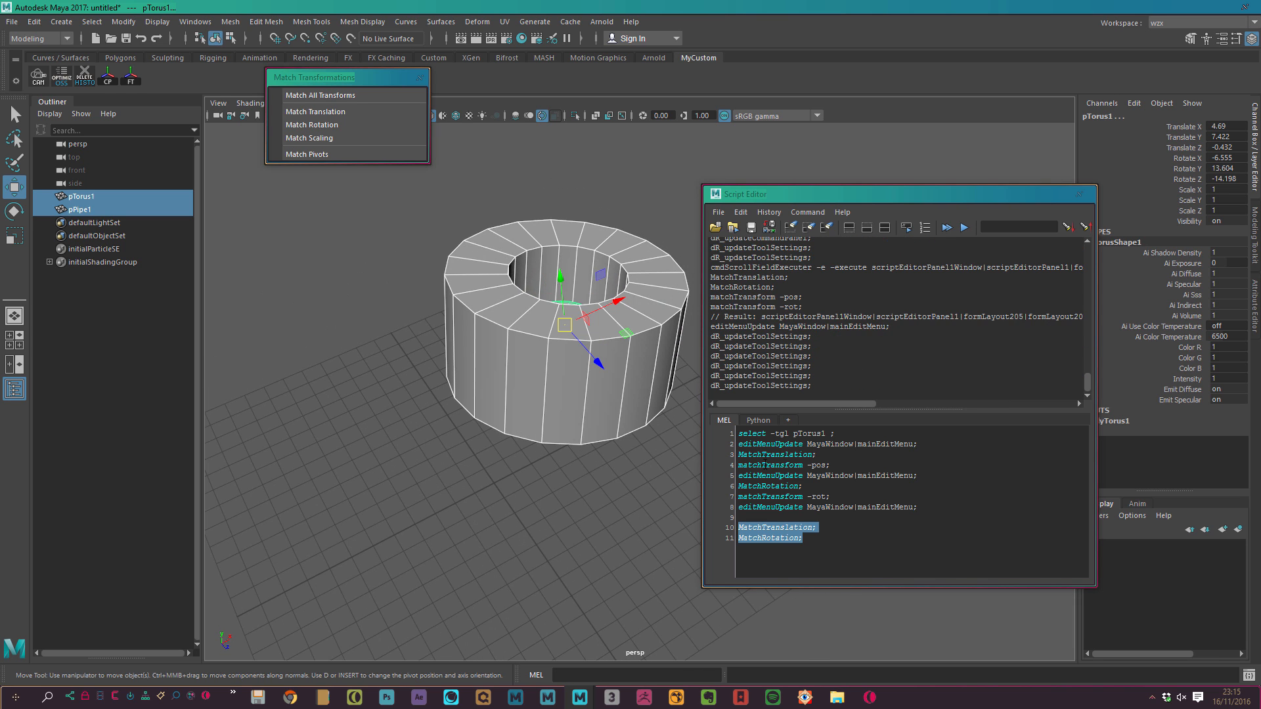
Add the two selected match commands to the MyCustom shelf as a button and close both floating windows
middle_click_drag(761, 533, 154, 72)
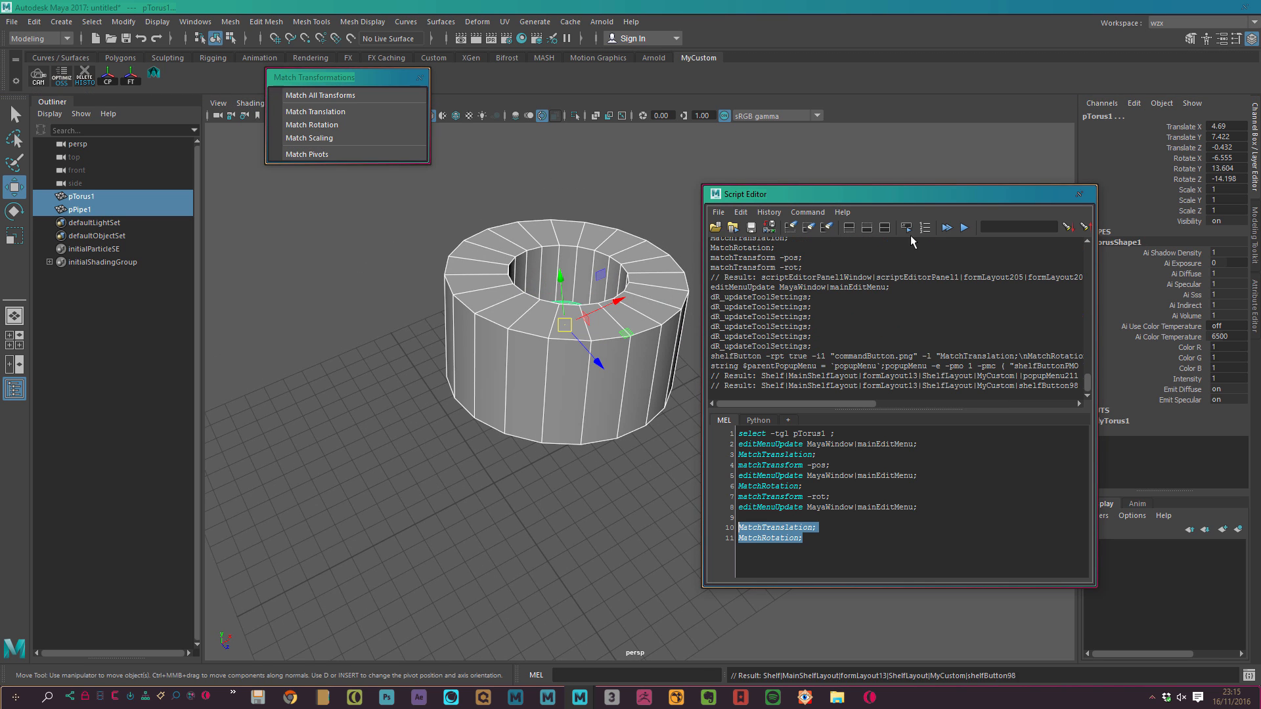
left_click(1085, 194)
left_click(419, 77)
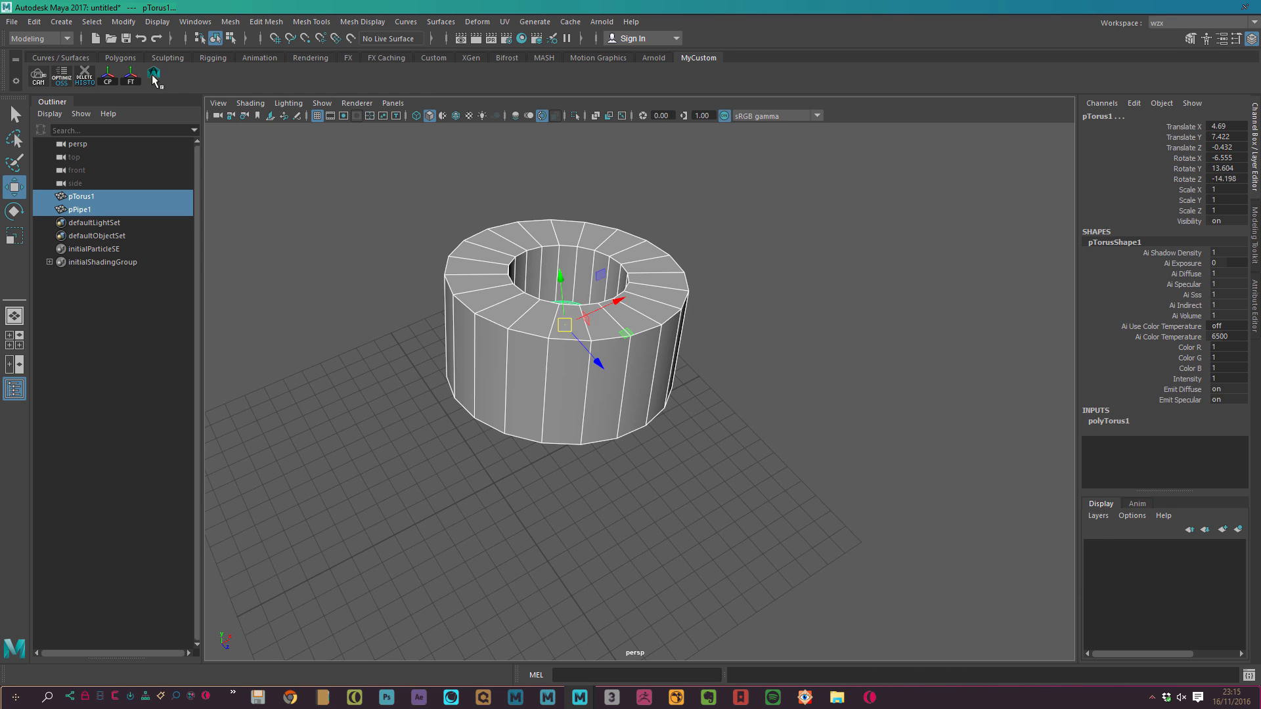
middle_click_drag(333, 247, 324, 177, "alt")
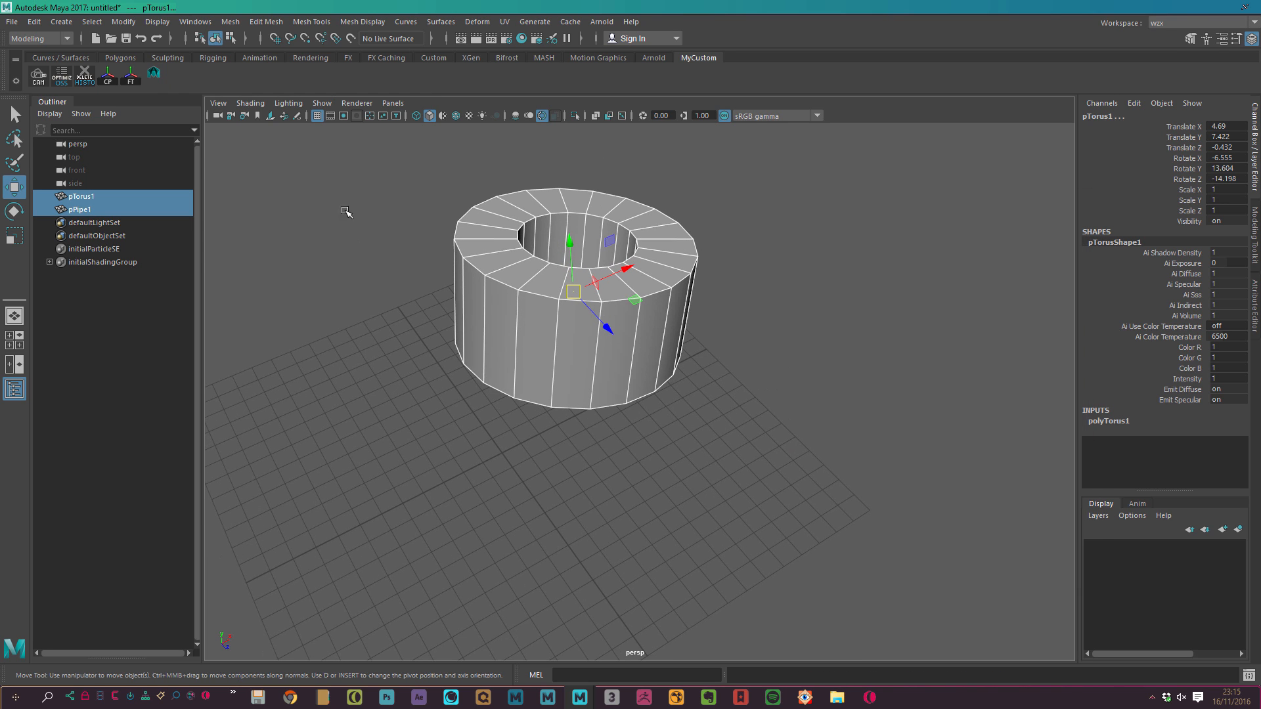